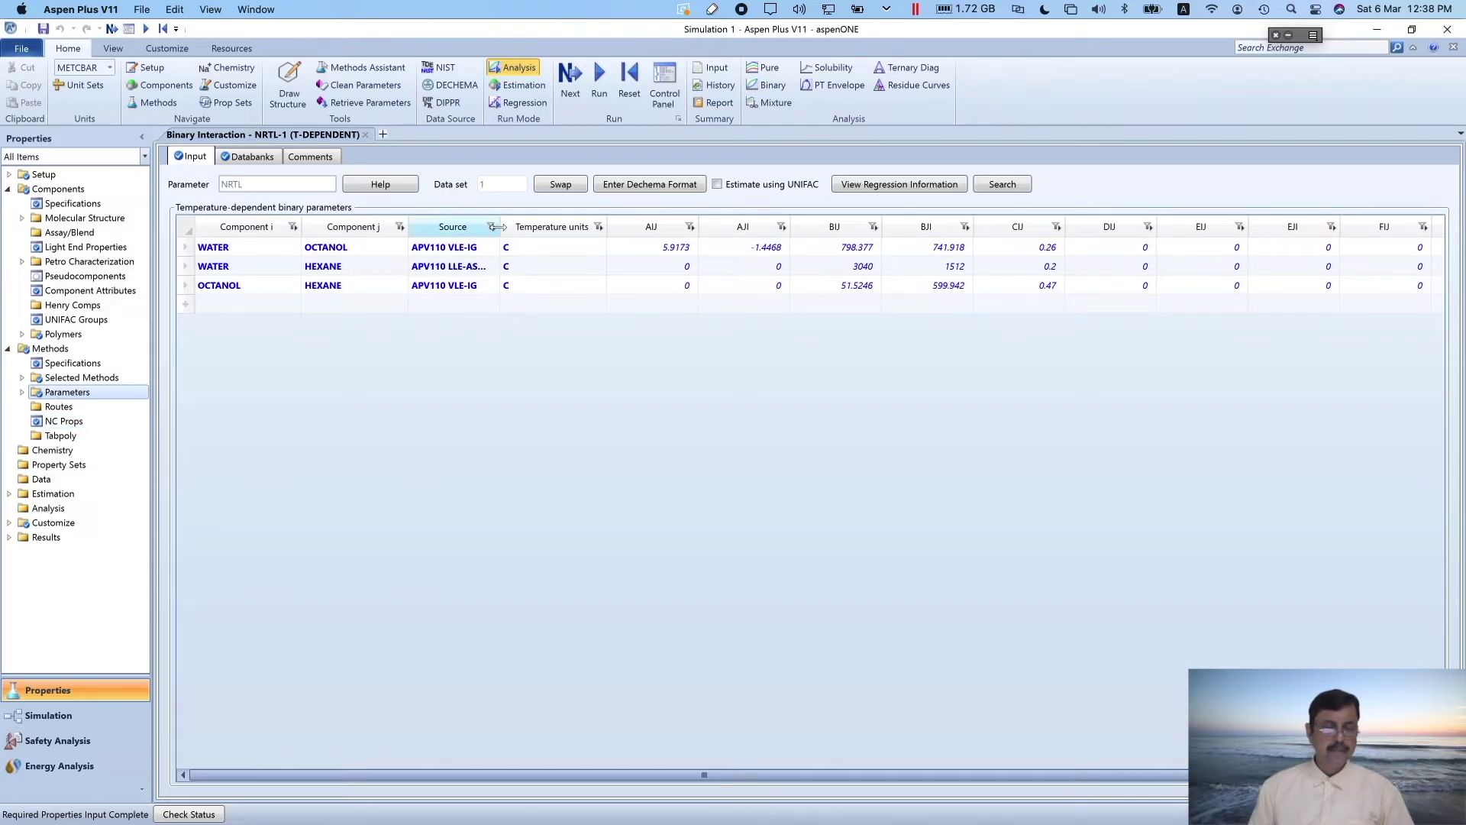
Widen the Source column of the NRTL binary parameters and create a ternary diagram analysis as the slide's first example asks
{"action": "left_click_drag", "start_coordinate": [520, 227], "coordinate": [559, 227]}
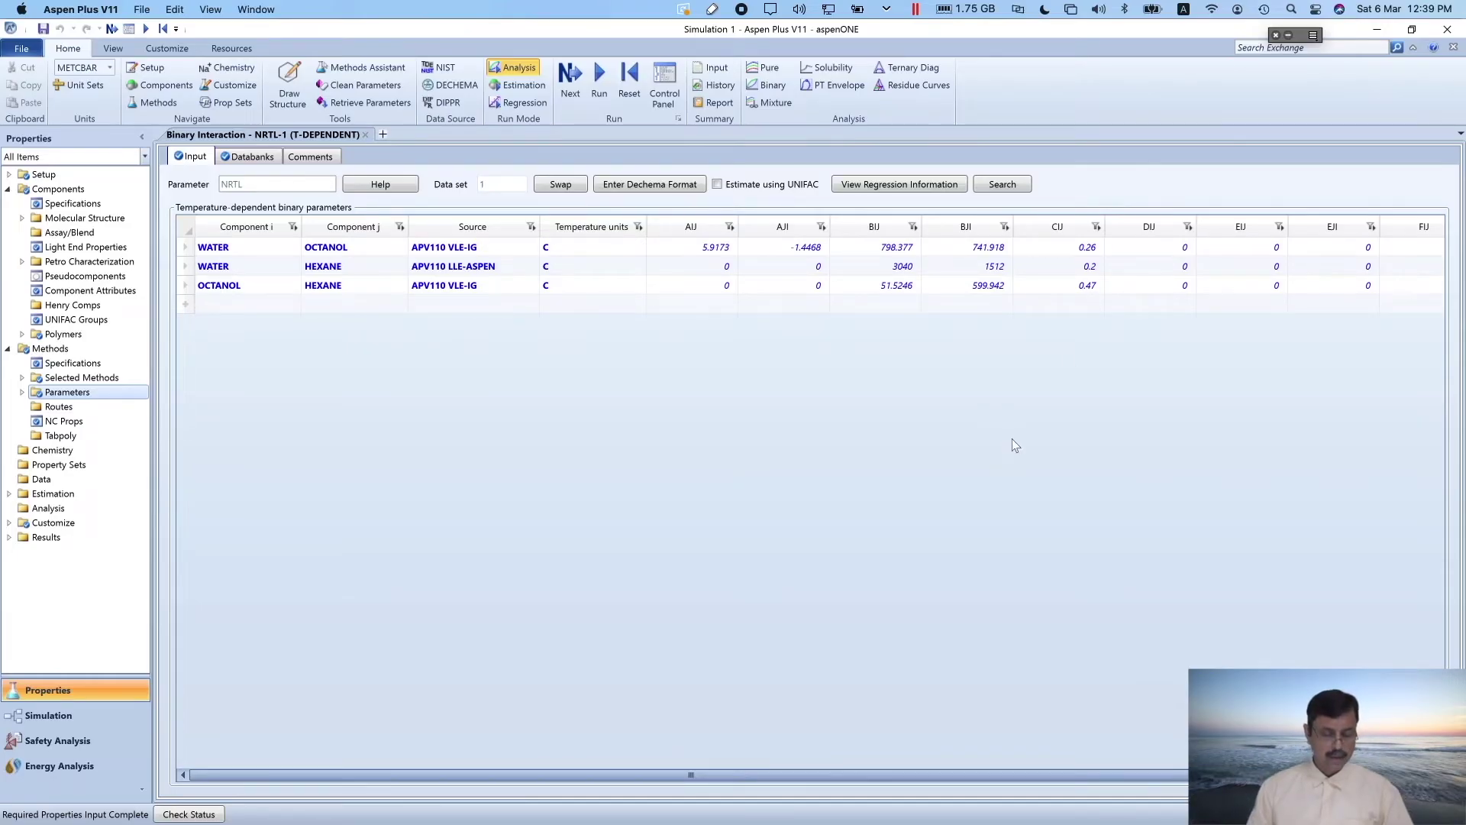
{"action": "key", "text": "super+Tab"}
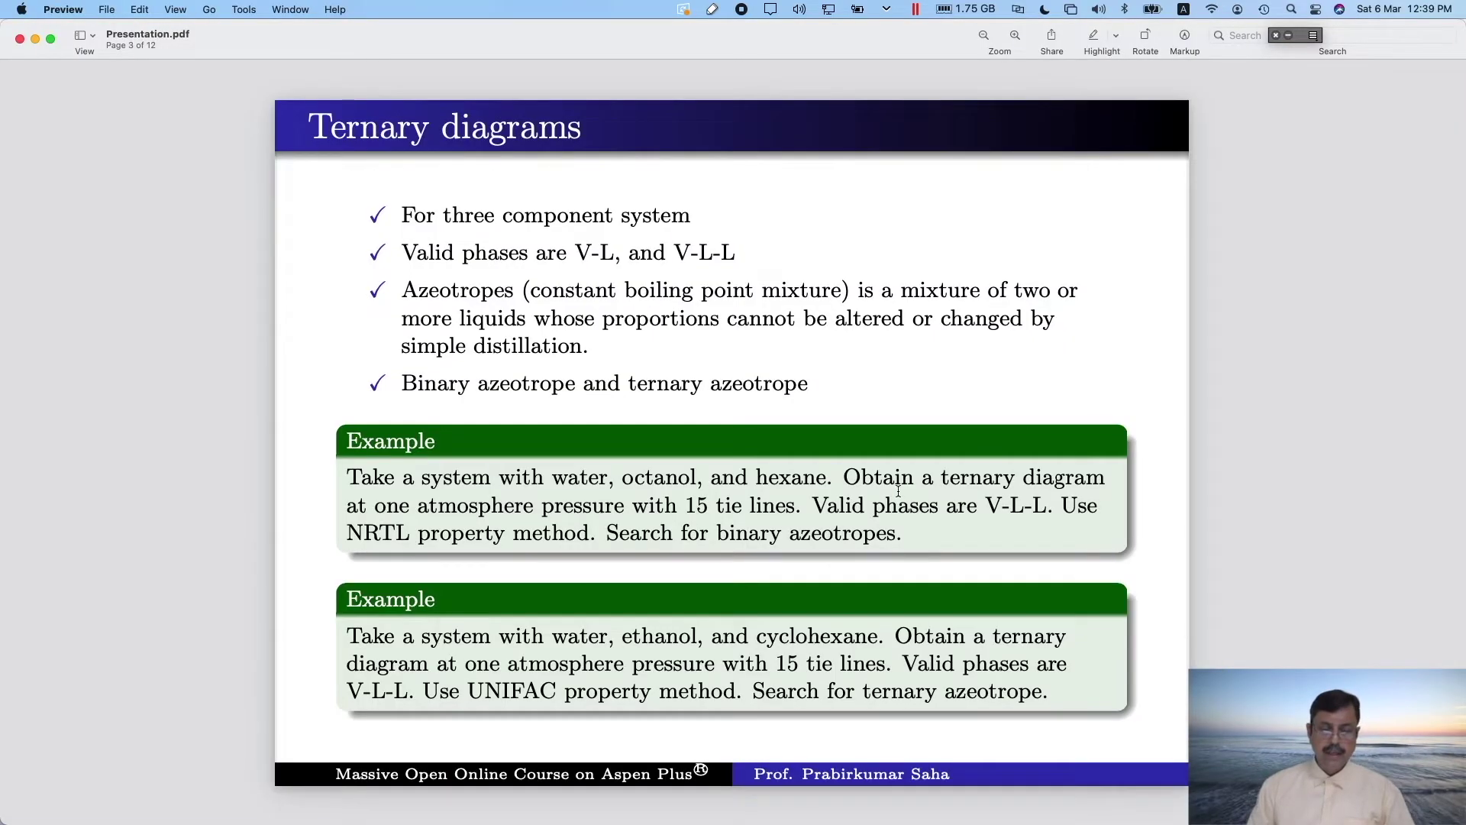
{"action": "key", "text": "super+Tab"}
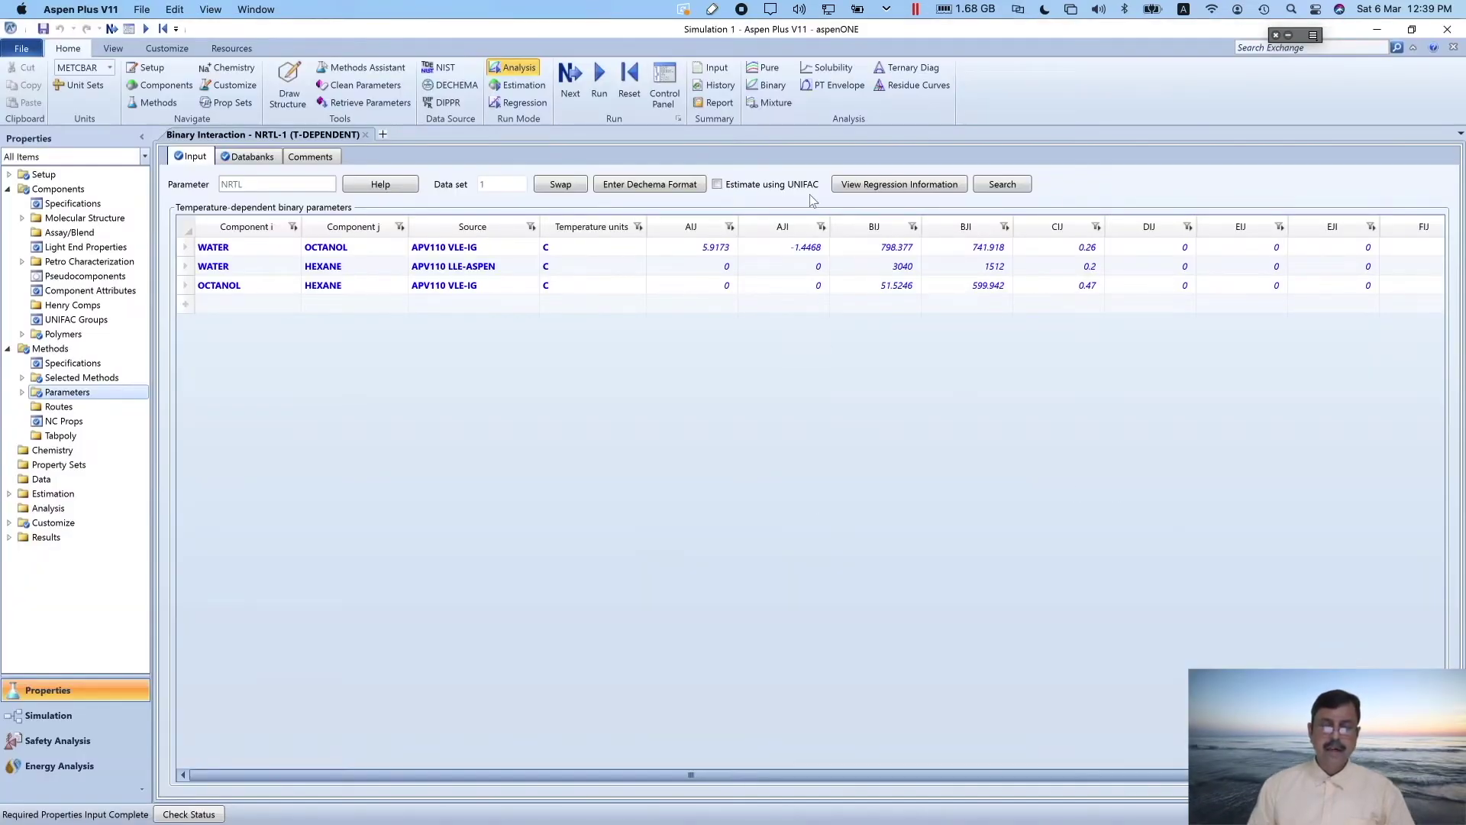
{"action": "left_click", "coordinate": [905, 67]}
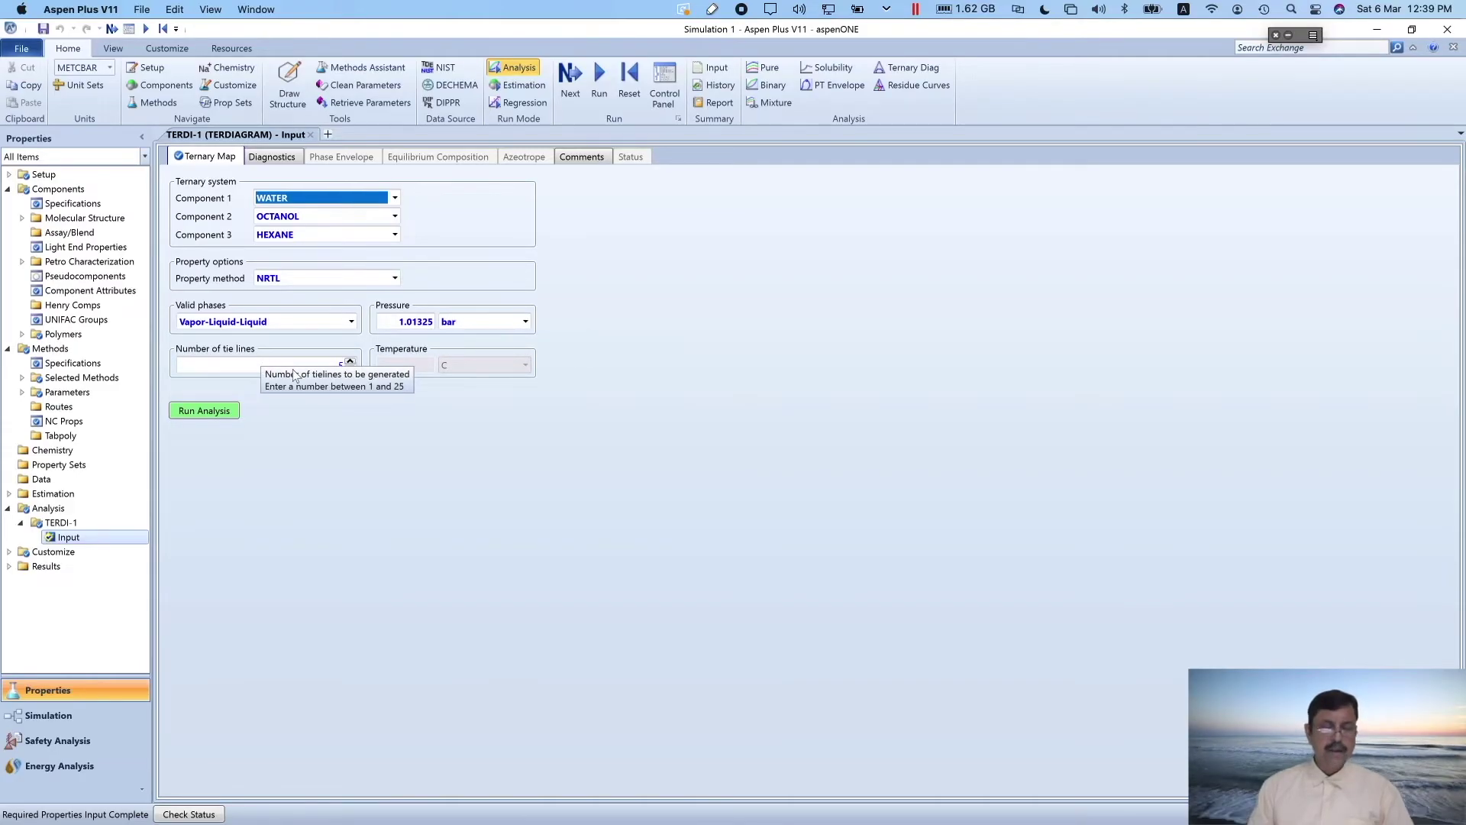
Check the example slide and set the ternary map's number of tie lines to 15
{"action": "key", "text": "super+Tab"}
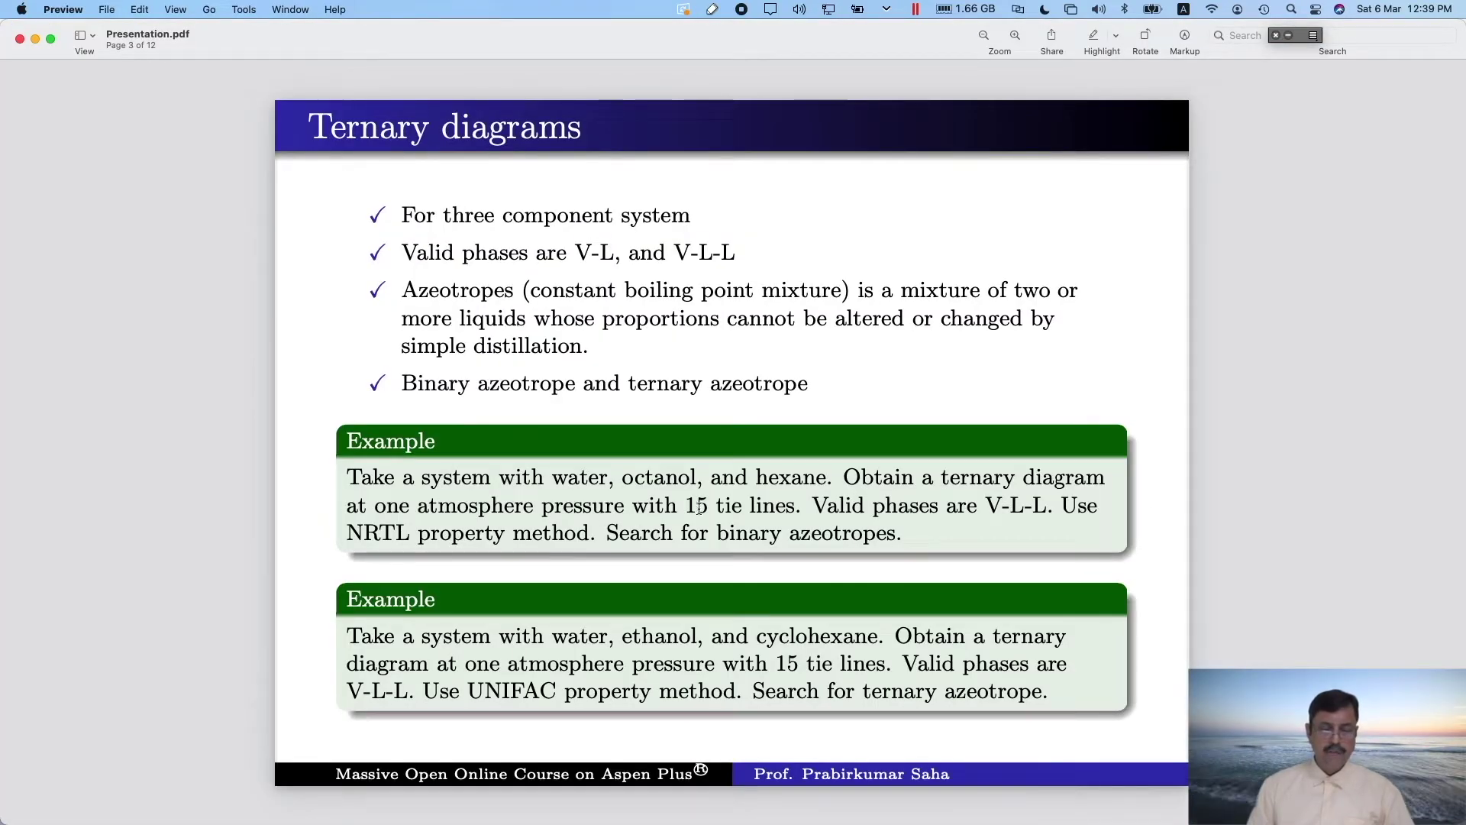
{"action": "key", "text": "super+Tab"}
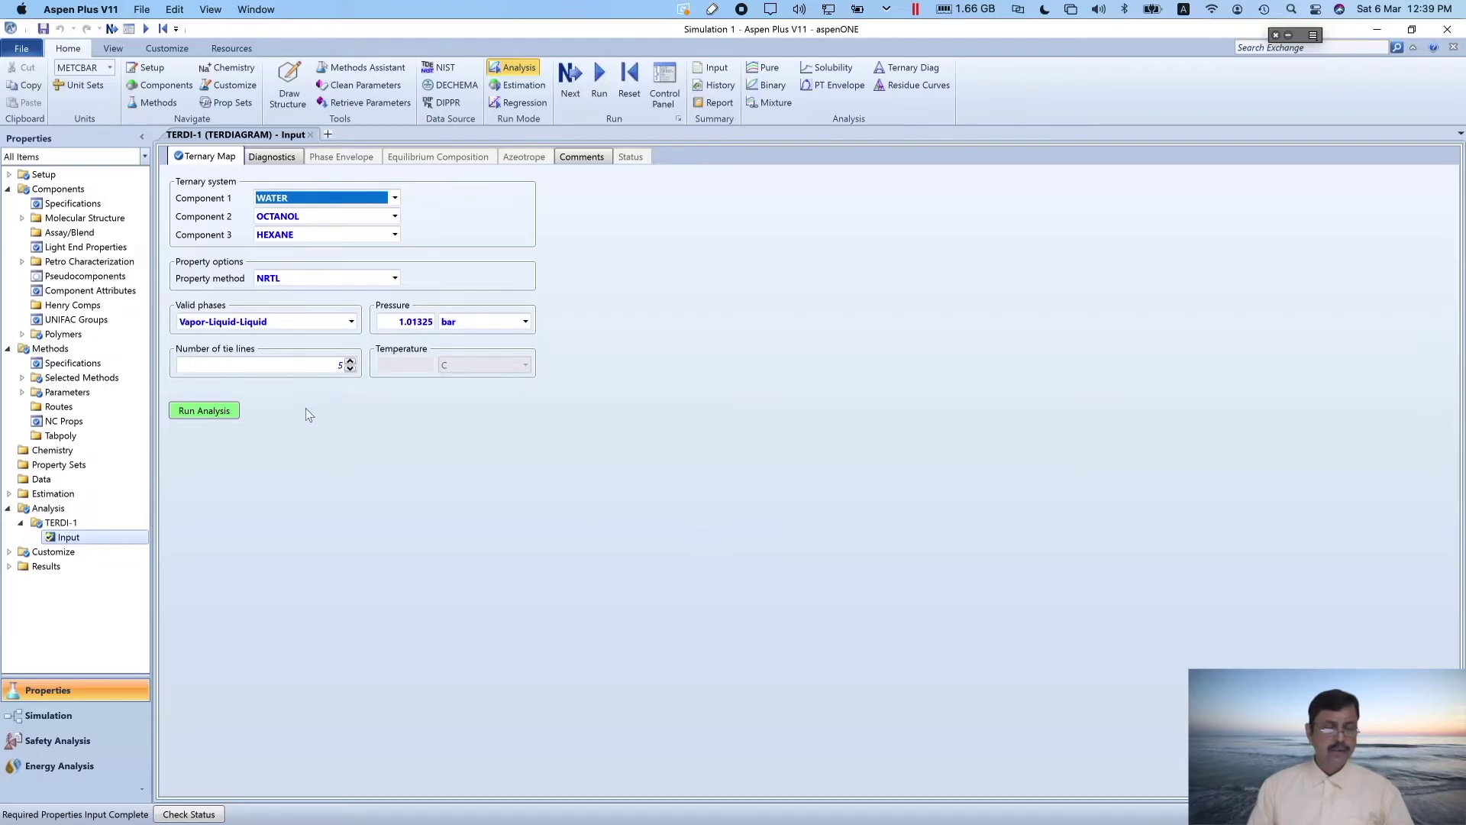
{"action": "left_click", "coordinate": [334, 366]}
{"action": "type", "text": "15"}
{"action": "key", "text": "Return"}
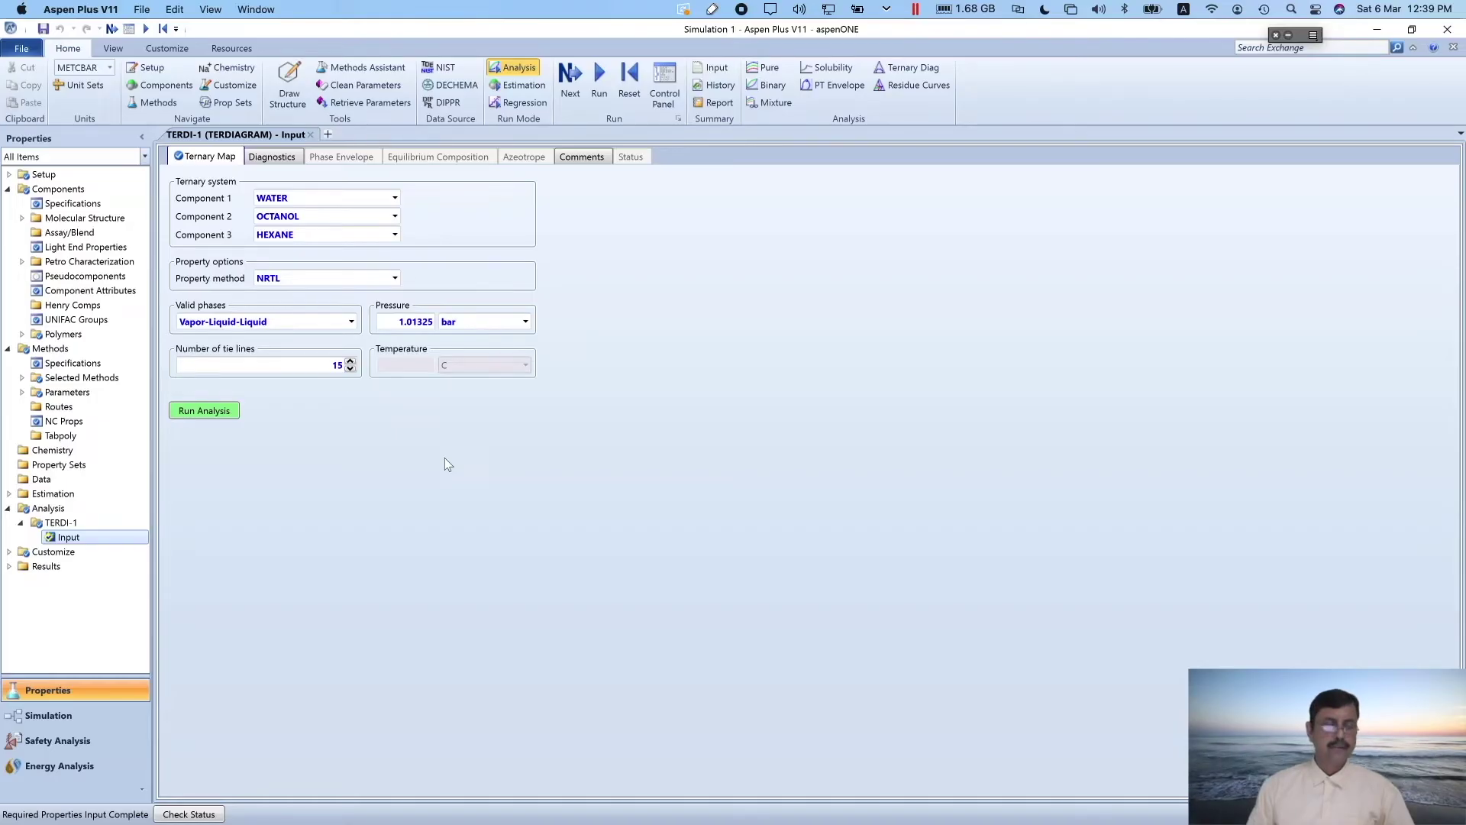
Run the ternary analysis for water, octanol and hexane and move the plot legend clear of the triangle
{"action": "left_click", "coordinate": [204, 410]}
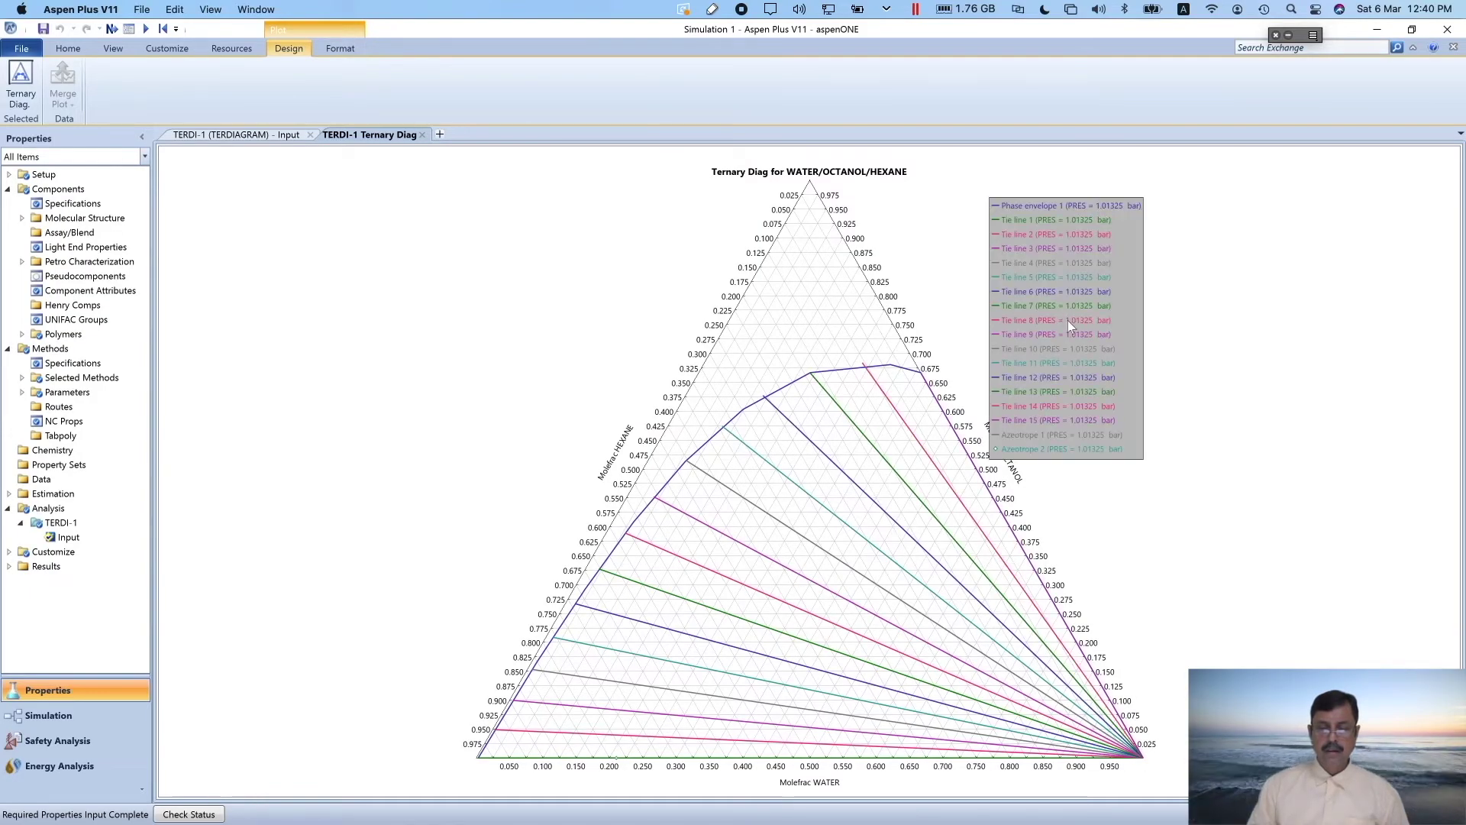
{"action": "left_click_drag", "start_coordinate": [1068, 320], "coordinate": [1192, 279]}
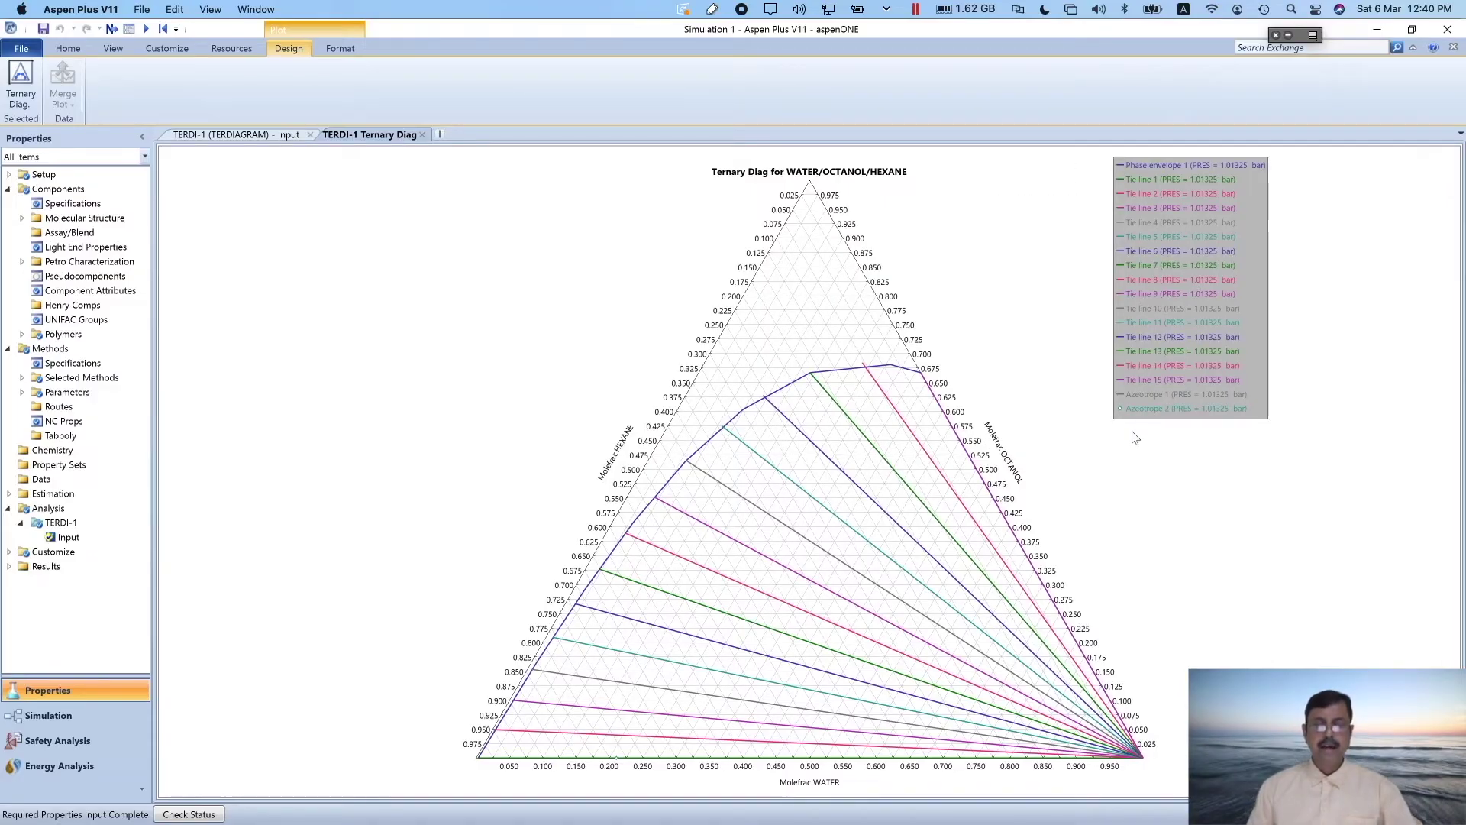
Circle the three vertices of the ternary diagram with the screen annotation pen
{"action": "left_click", "coordinate": [1301, 37]}
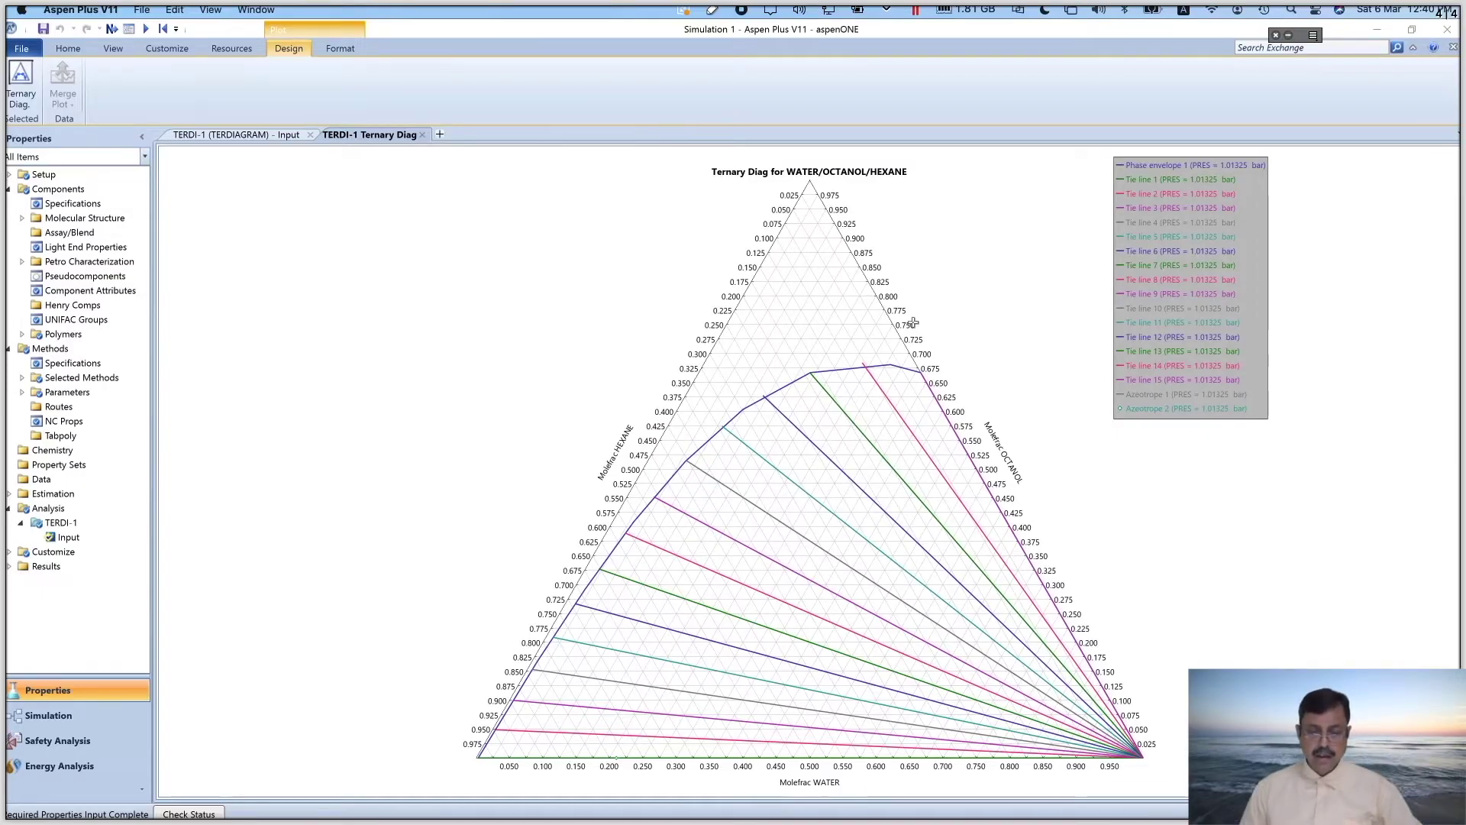
{"action": "mouse_move", "coordinate": [818, 168]}
{"action": "left_mouse_down"}
{"action": "mouse_move", "coordinate": [801, 184]}
{"action": "mouse_move", "coordinate": [829, 188]}
{"action": "mouse_move", "coordinate": [816, 167]}
{"action": "left_mouse_up"}
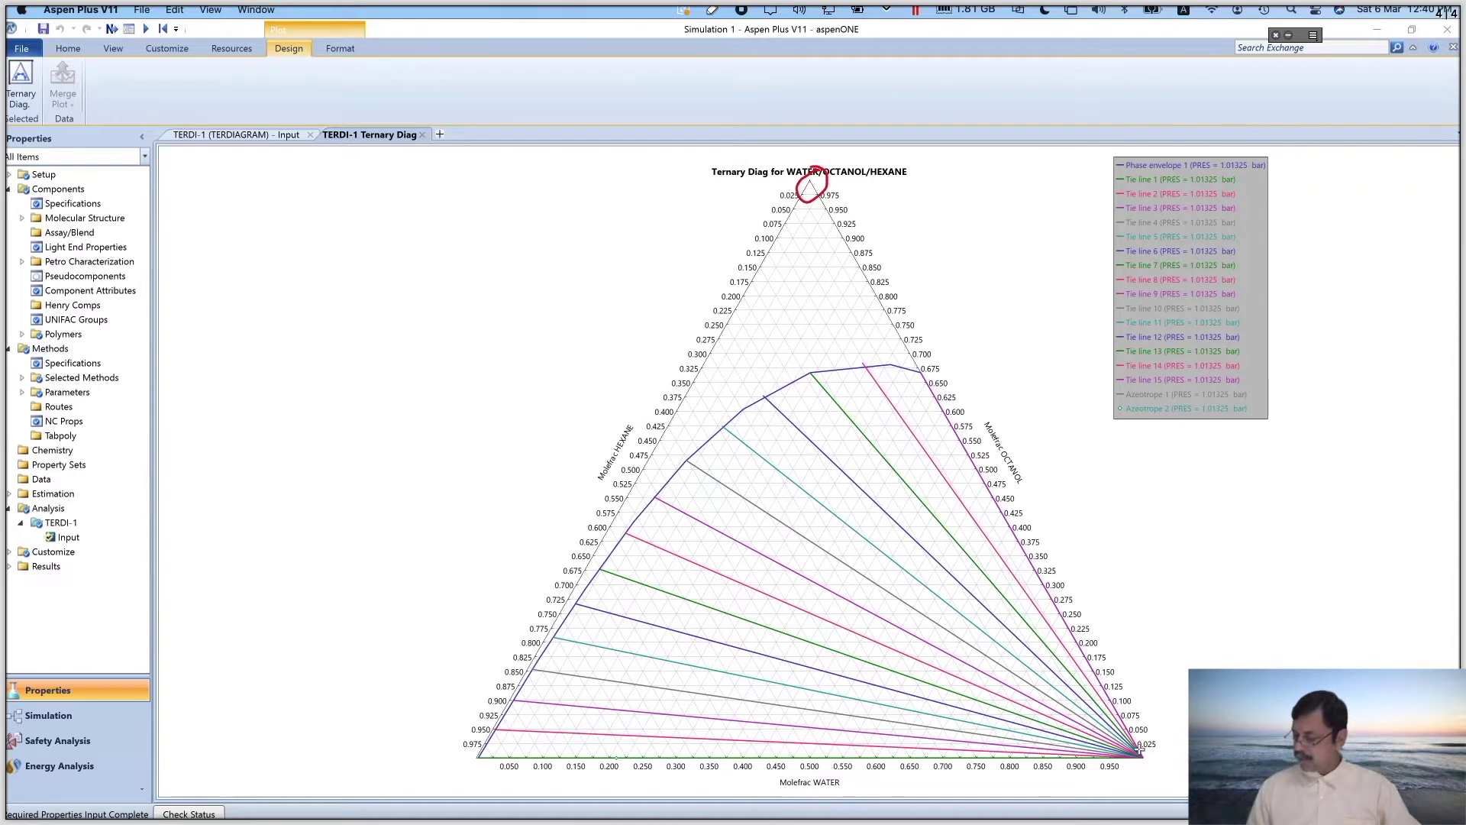
{"action": "mouse_move", "coordinate": [1141, 739]}
{"action": "left_mouse_down"}
{"action": "mouse_move", "coordinate": [1127, 738]}
{"action": "mouse_move", "coordinate": [1122, 773]}
{"action": "mouse_move", "coordinate": [1164, 759]}
{"action": "left_mouse_up"}
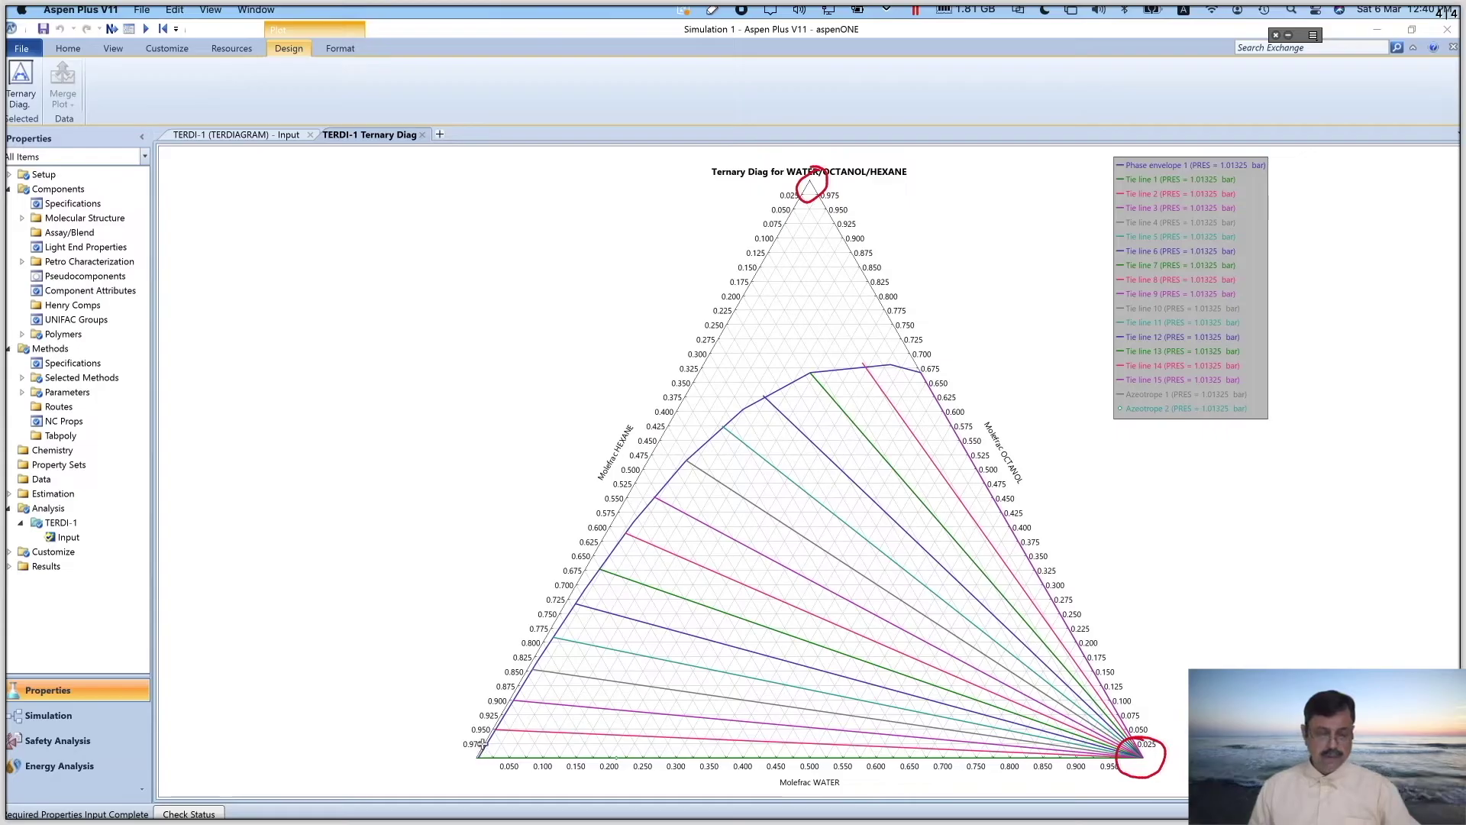
{"action": "mouse_move", "coordinate": [478, 741]}
{"action": "left_mouse_down"}
{"action": "mouse_move", "coordinate": [459, 754]}
{"action": "mouse_move", "coordinate": [469, 767]}
{"action": "mouse_move", "coordinate": [516, 755]}
{"action": "mouse_move", "coordinate": [471, 743]}
{"action": "left_mouse_up"}
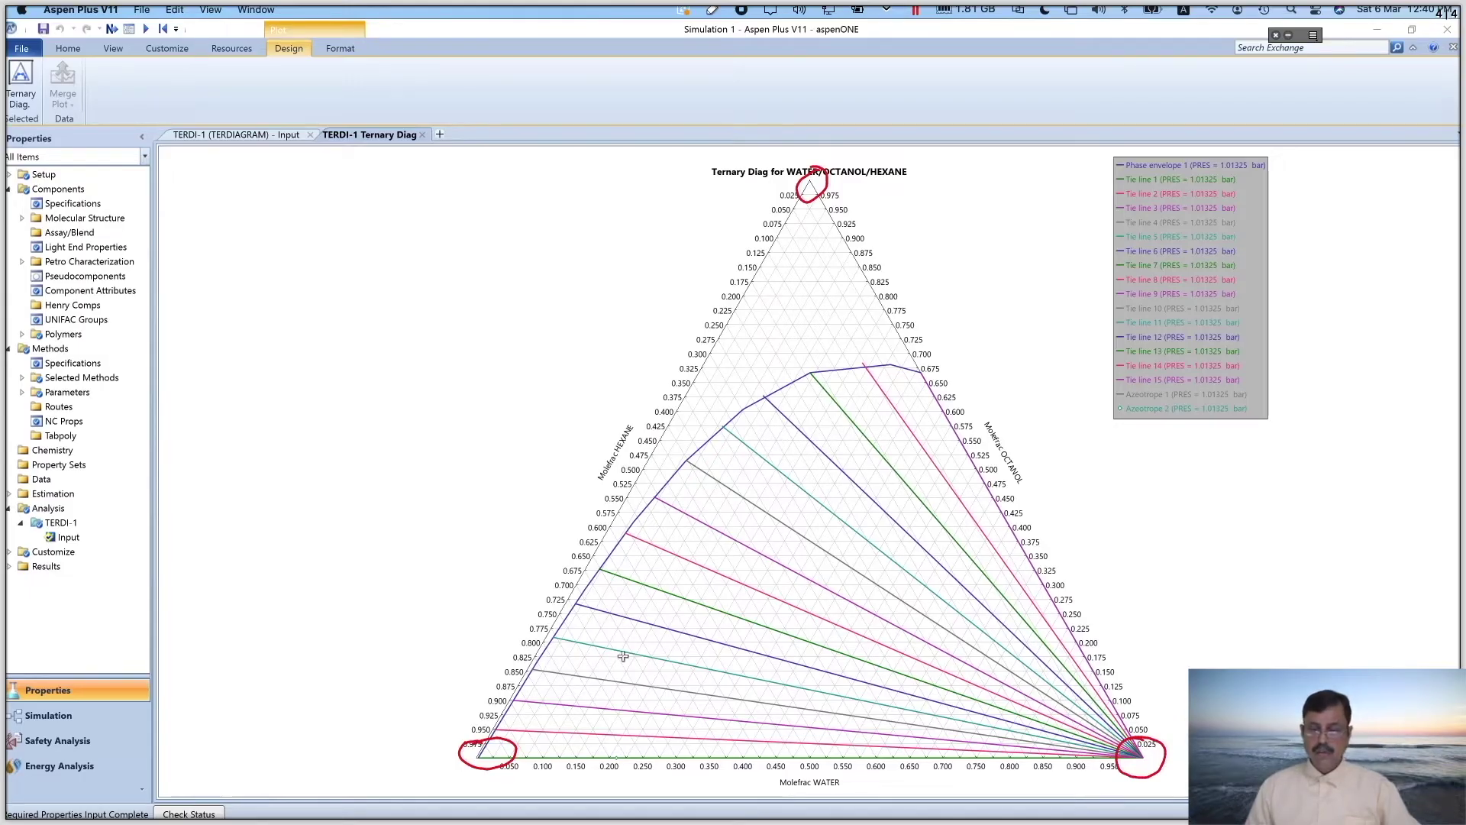
Mark the phase envelope and azeotrope legend entries, several tie lines and the azeotrope points on the ternary diagram with the annotation pen
{"action": "mouse_move", "coordinate": [1119, 399]}
{"action": "left_mouse_down"}
{"action": "mouse_move", "coordinate": [1104, 398]}
{"action": "mouse_move", "coordinate": [1107, 432]}
{"action": "mouse_move", "coordinate": [1231, 434]}
{"action": "mouse_move", "coordinate": [1280, 403]}
{"action": "mouse_move", "coordinate": [1222, 393]}
{"action": "left_mouse_up"}
{"action": "left_click_drag", "start_coordinate": [879, 402], "coordinate": [851, 428]}
{"action": "left_click_drag", "start_coordinate": [811, 503], "coordinate": [800, 537]}
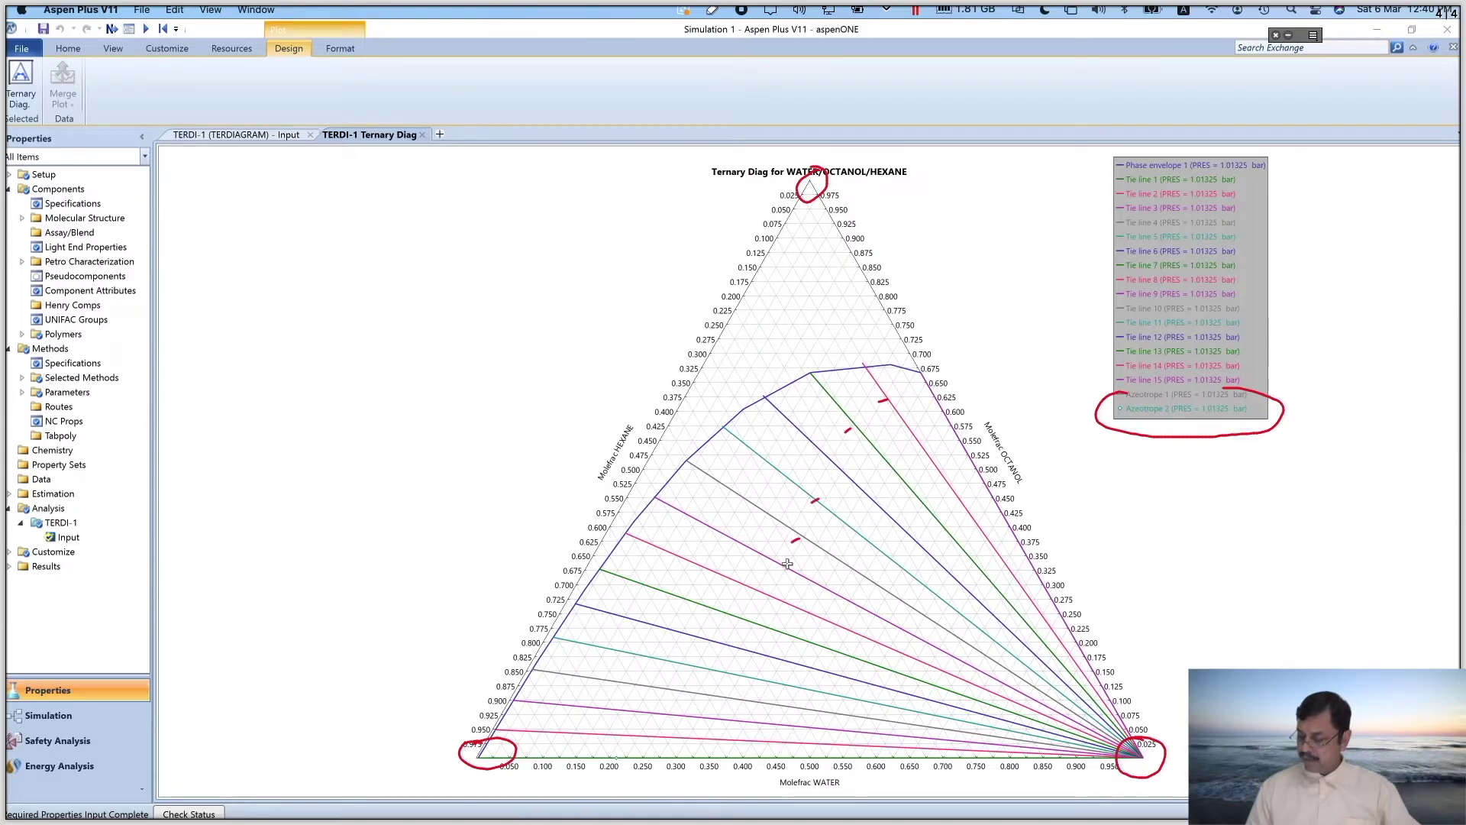
{"action": "left_click_drag", "start_coordinate": [747, 657], "coordinate": [745, 673]}
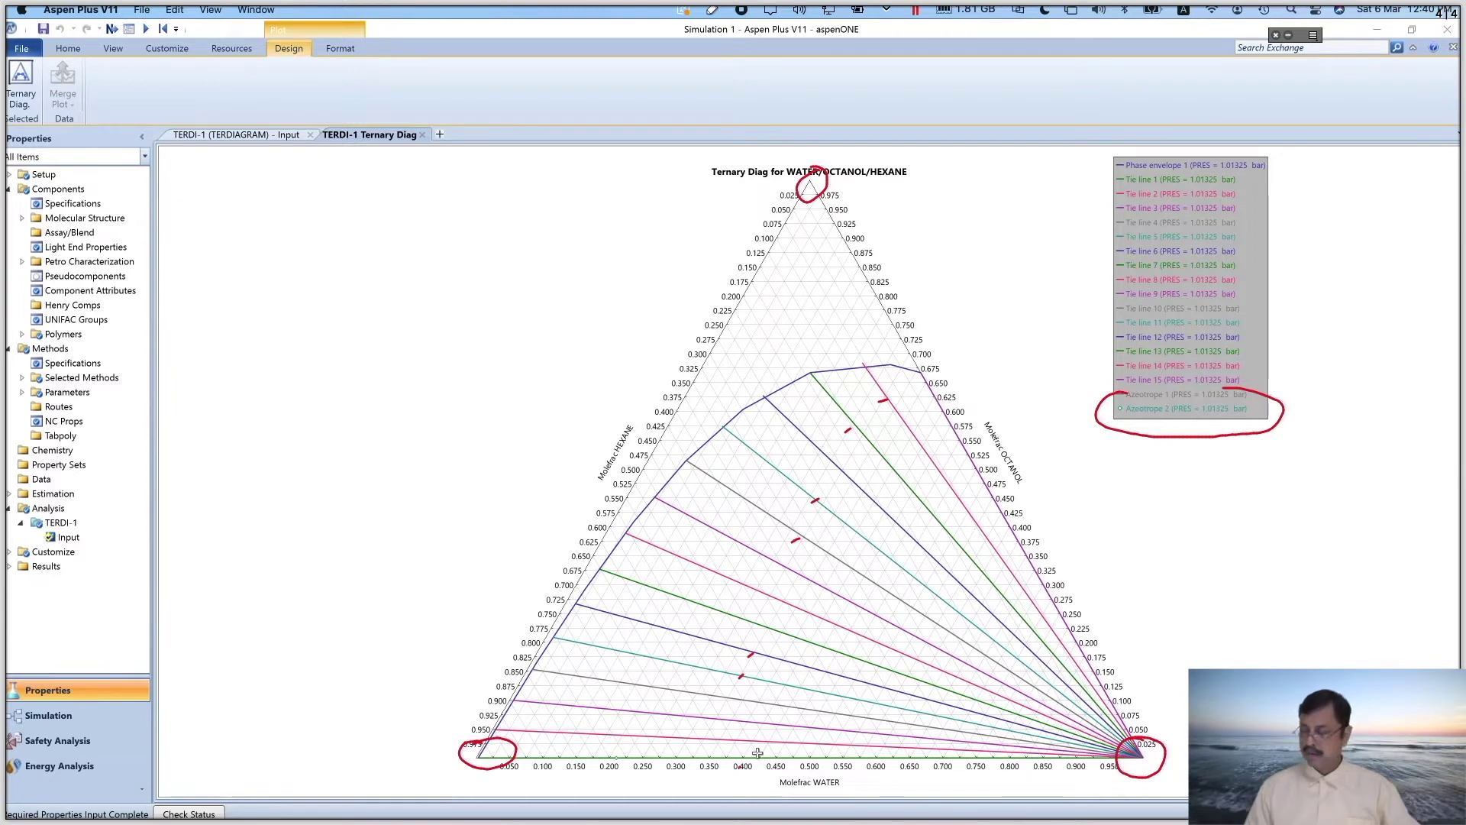
{"action": "left_click_drag", "start_coordinate": [1106, 175], "coordinate": [1123, 173]}
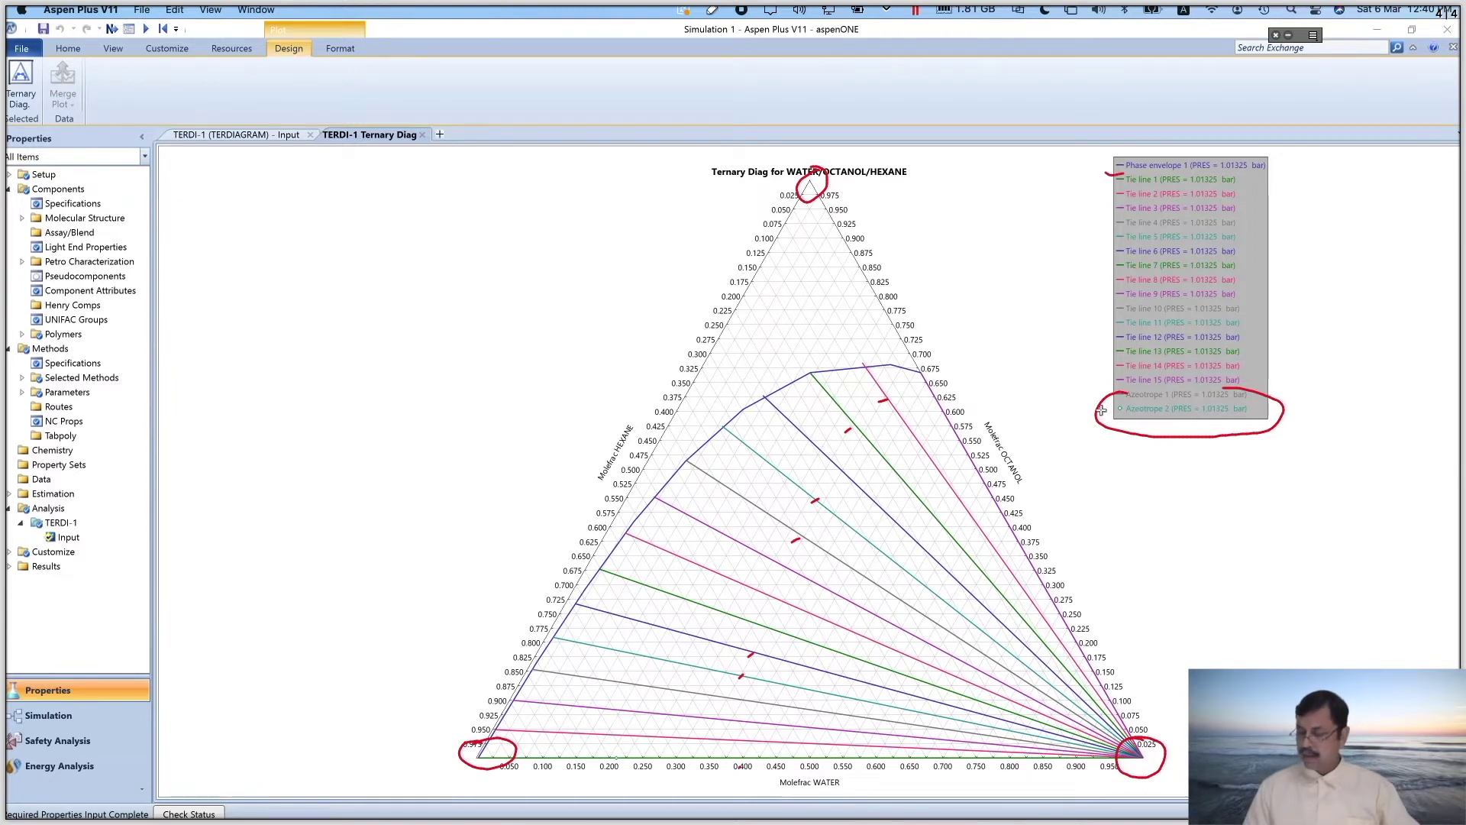
{"action": "left_click_drag", "start_coordinate": [1092, 396], "coordinate": [1108, 391]}
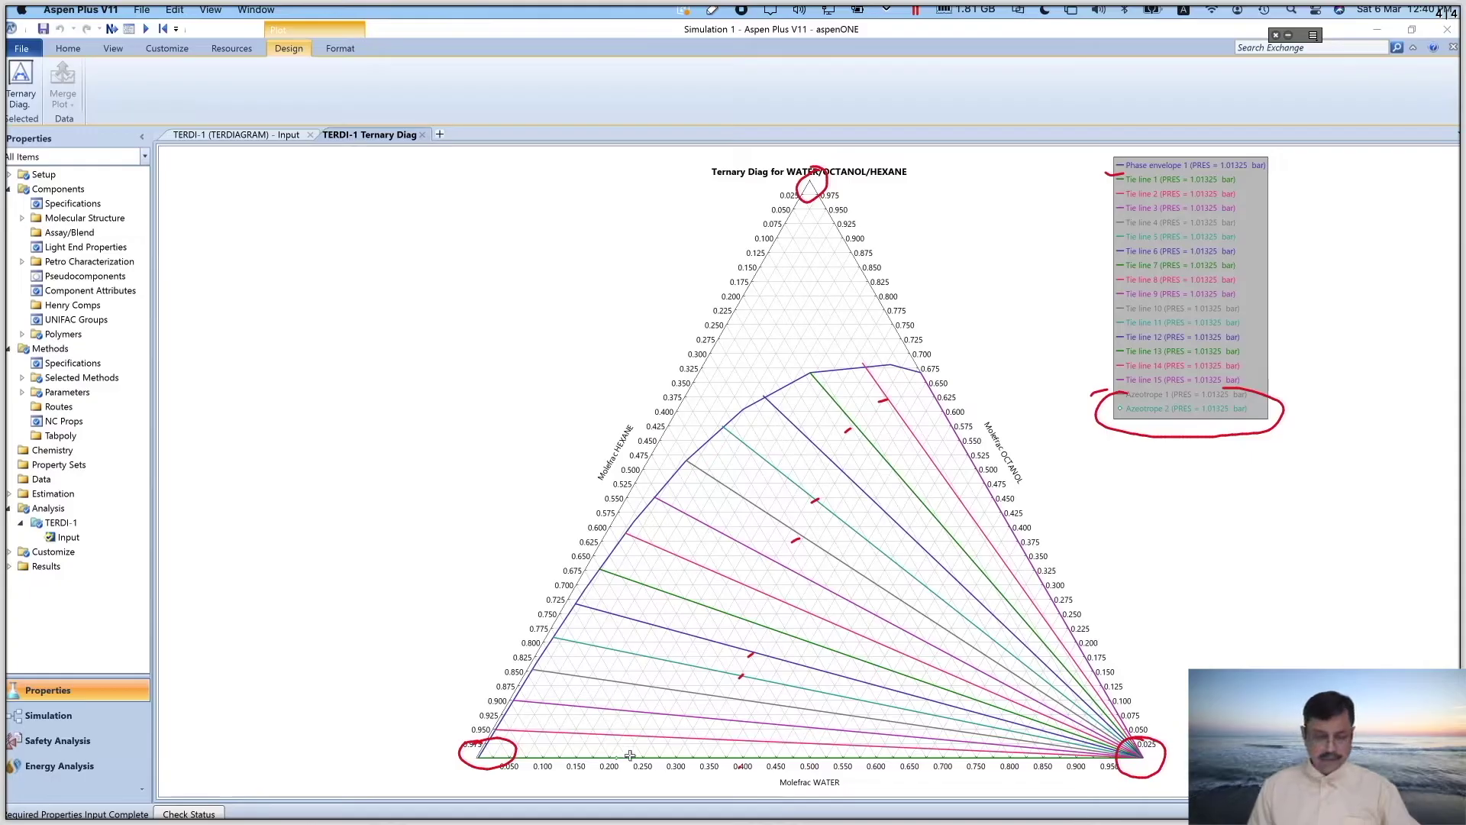
{"action": "mouse_move", "coordinate": [607, 763]}
{"action": "left_mouse_down"}
{"action": "mouse_move", "coordinate": [614, 751]}
{"action": "mouse_move", "coordinate": [615, 776]}
{"action": "mouse_move", "coordinate": [627, 752]}
{"action": "mouse_move", "coordinate": [607, 743]}
{"action": "mouse_move", "coordinate": [603, 755]}
{"action": "left_mouse_up"}
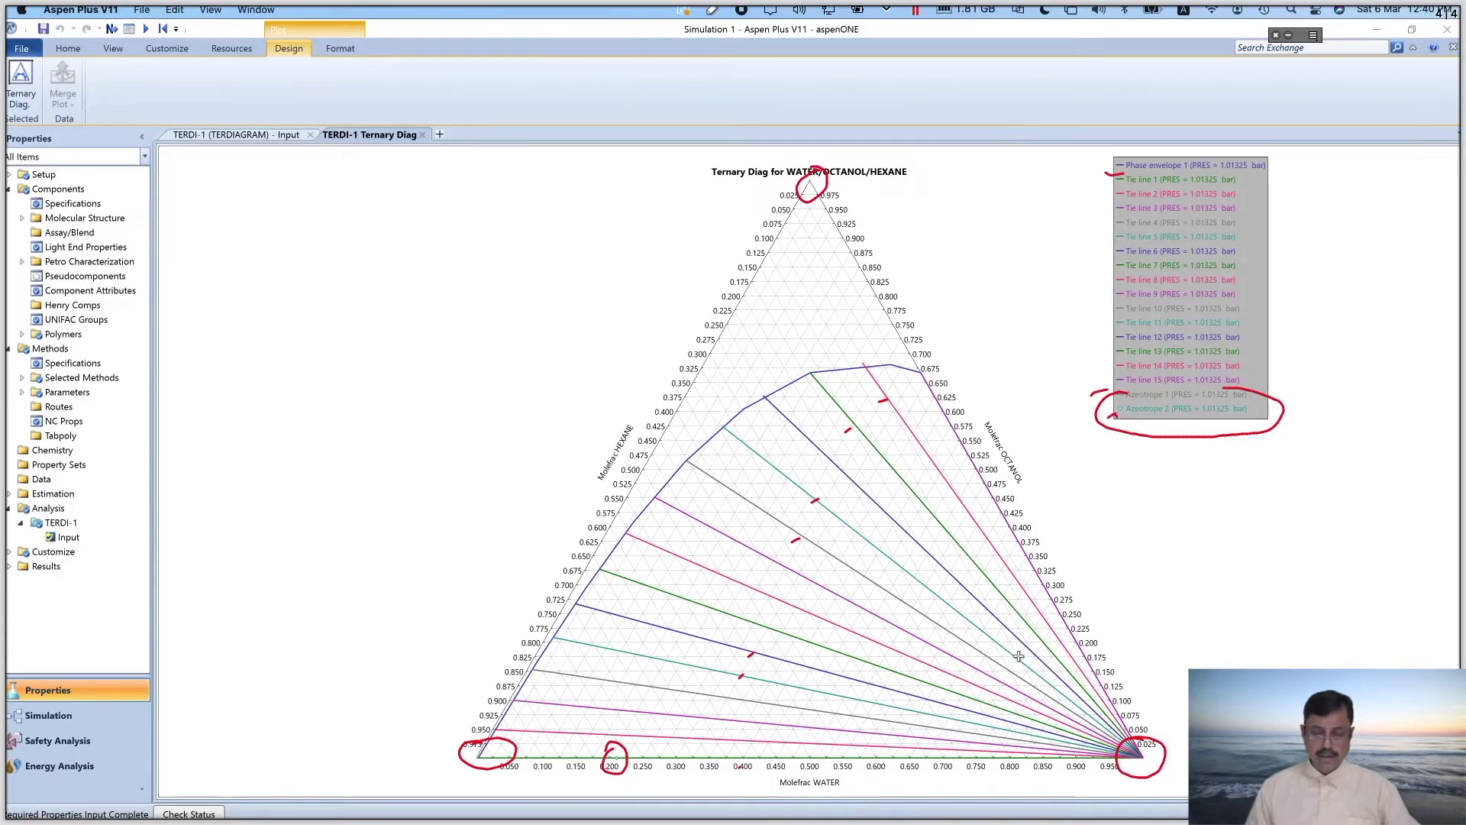
{"action": "left_click_drag", "start_coordinate": [1132, 745], "coordinate": [1137, 750]}
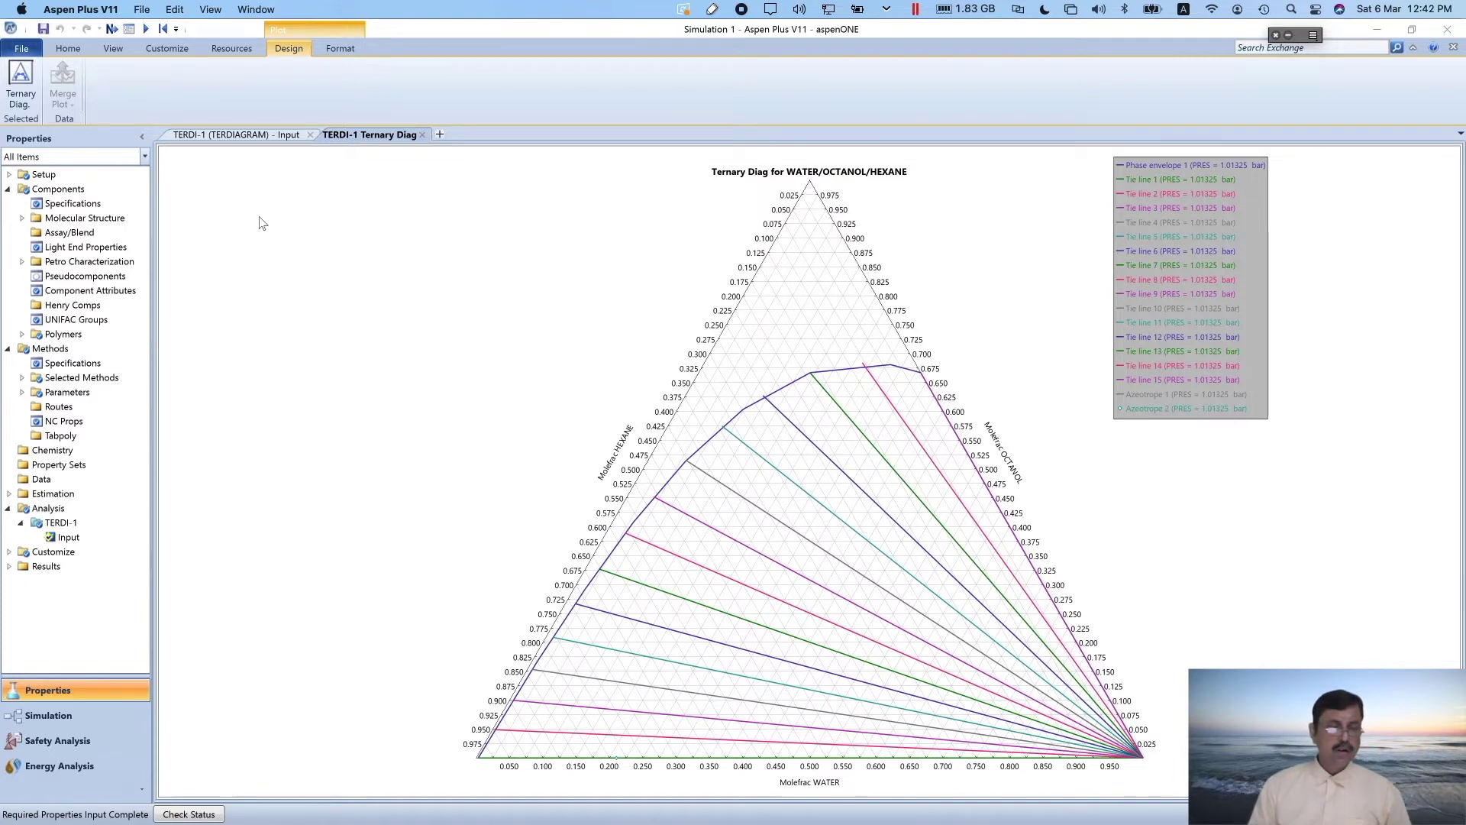
Open the azeotrope results of the TERDI-1 analysis and show the temperatures in C
{"action": "left_click", "coordinate": [256, 136]}
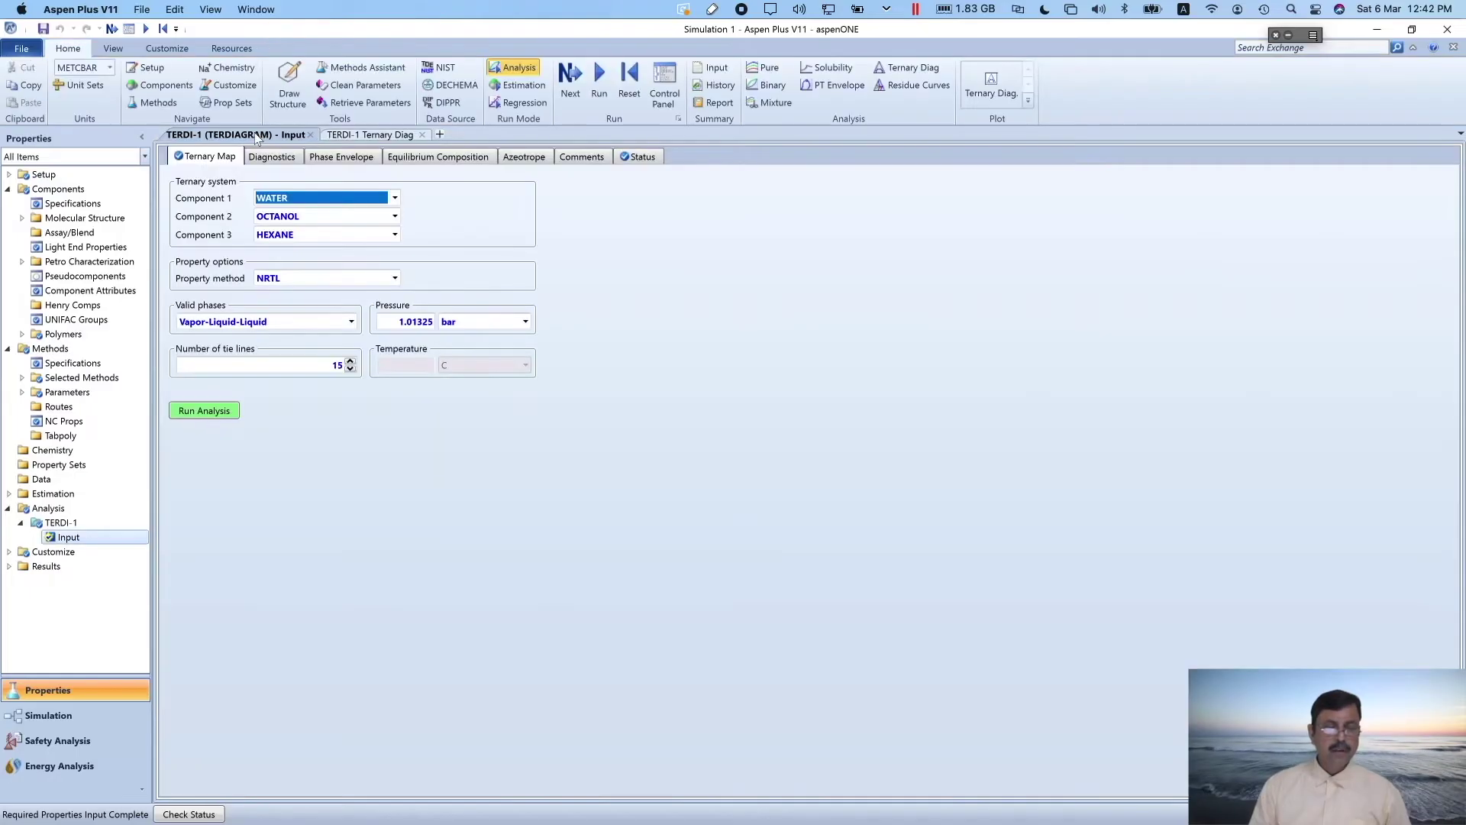
{"action": "left_click", "coordinate": [534, 157]}
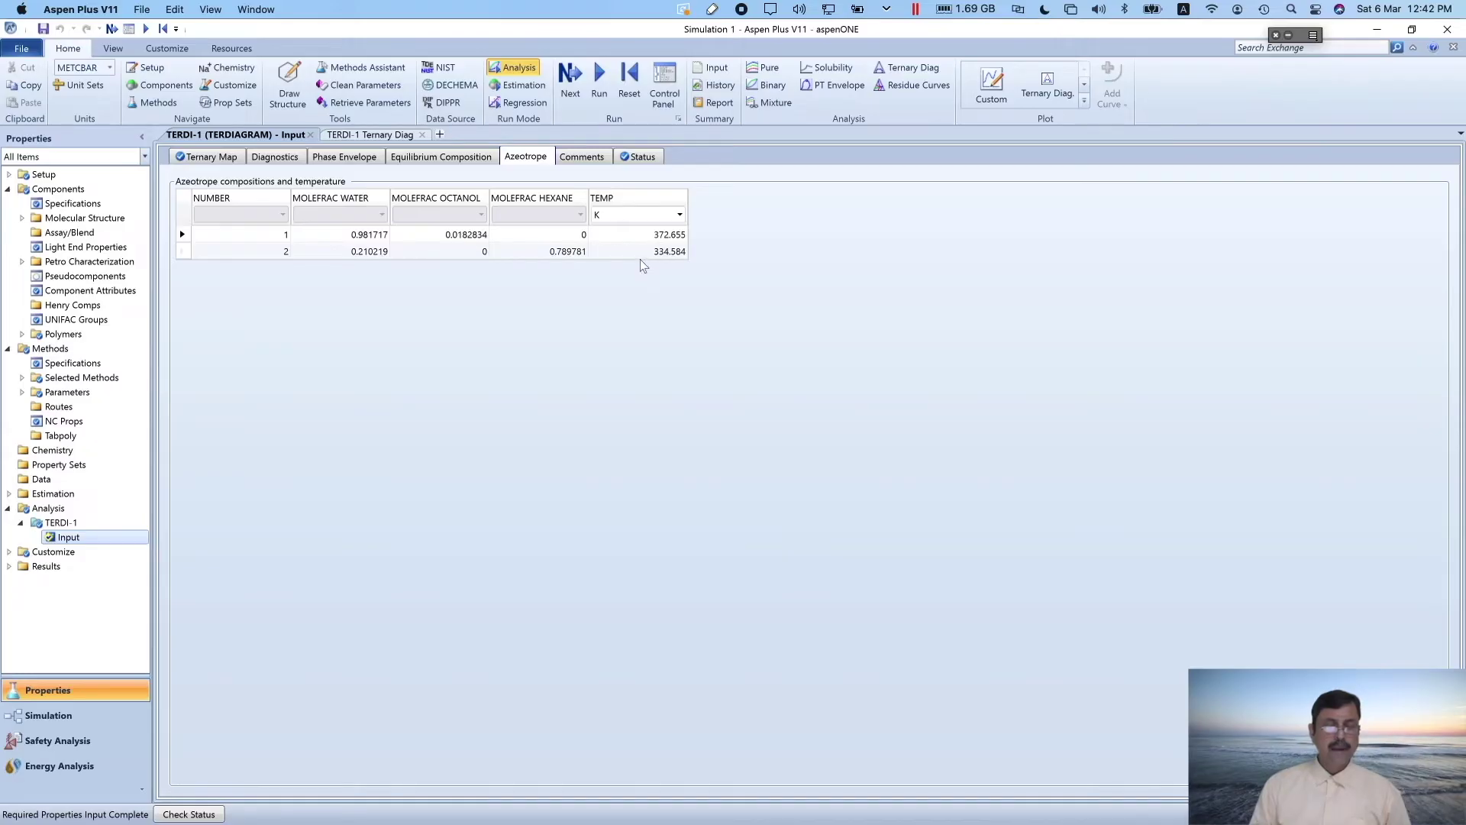
{"action": "left_click", "coordinate": [666, 214]}
{"action": "left_click", "coordinate": [679, 214]}
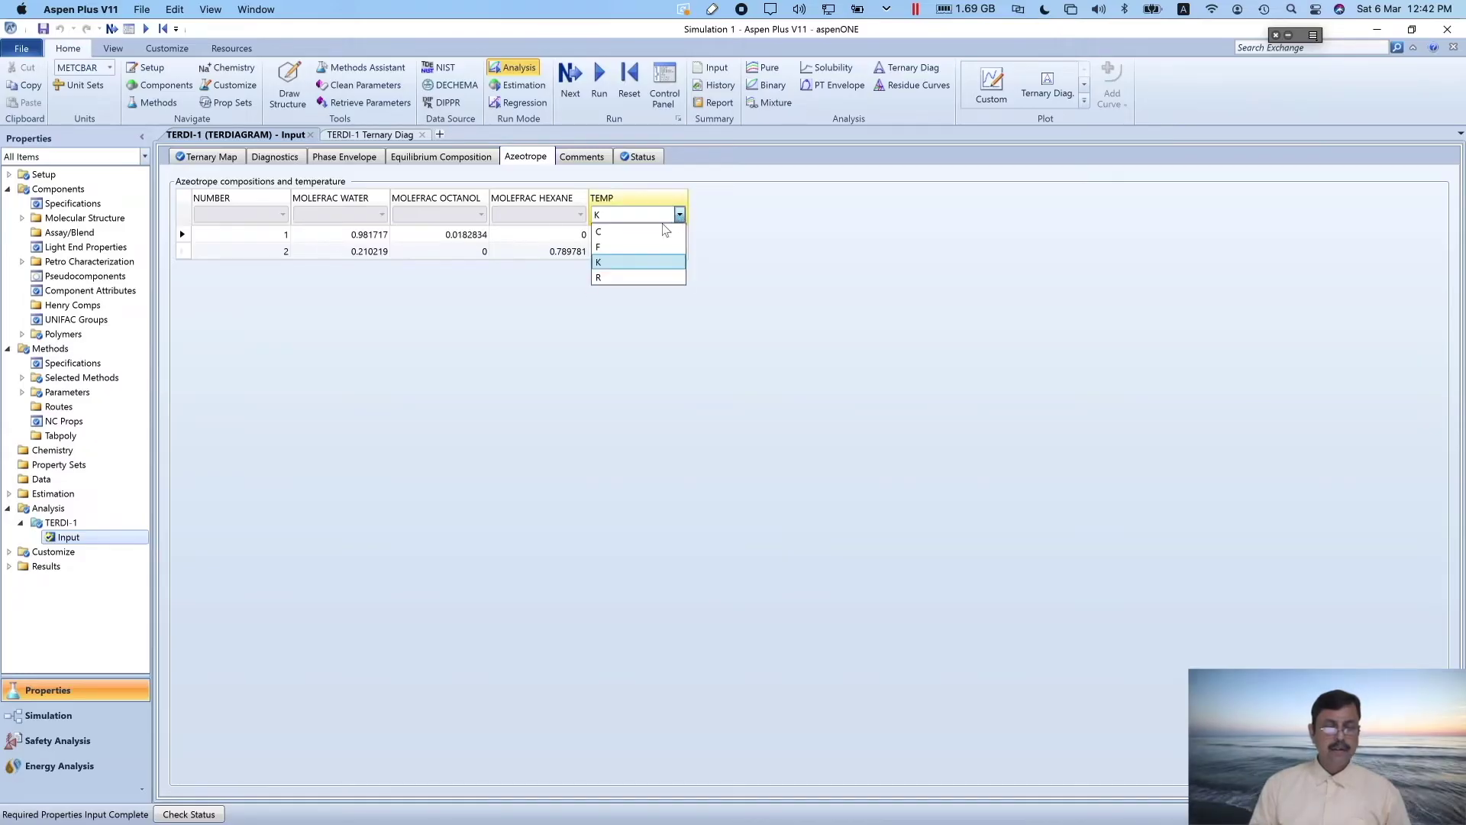
{"action": "left_click", "coordinate": [661, 232]}
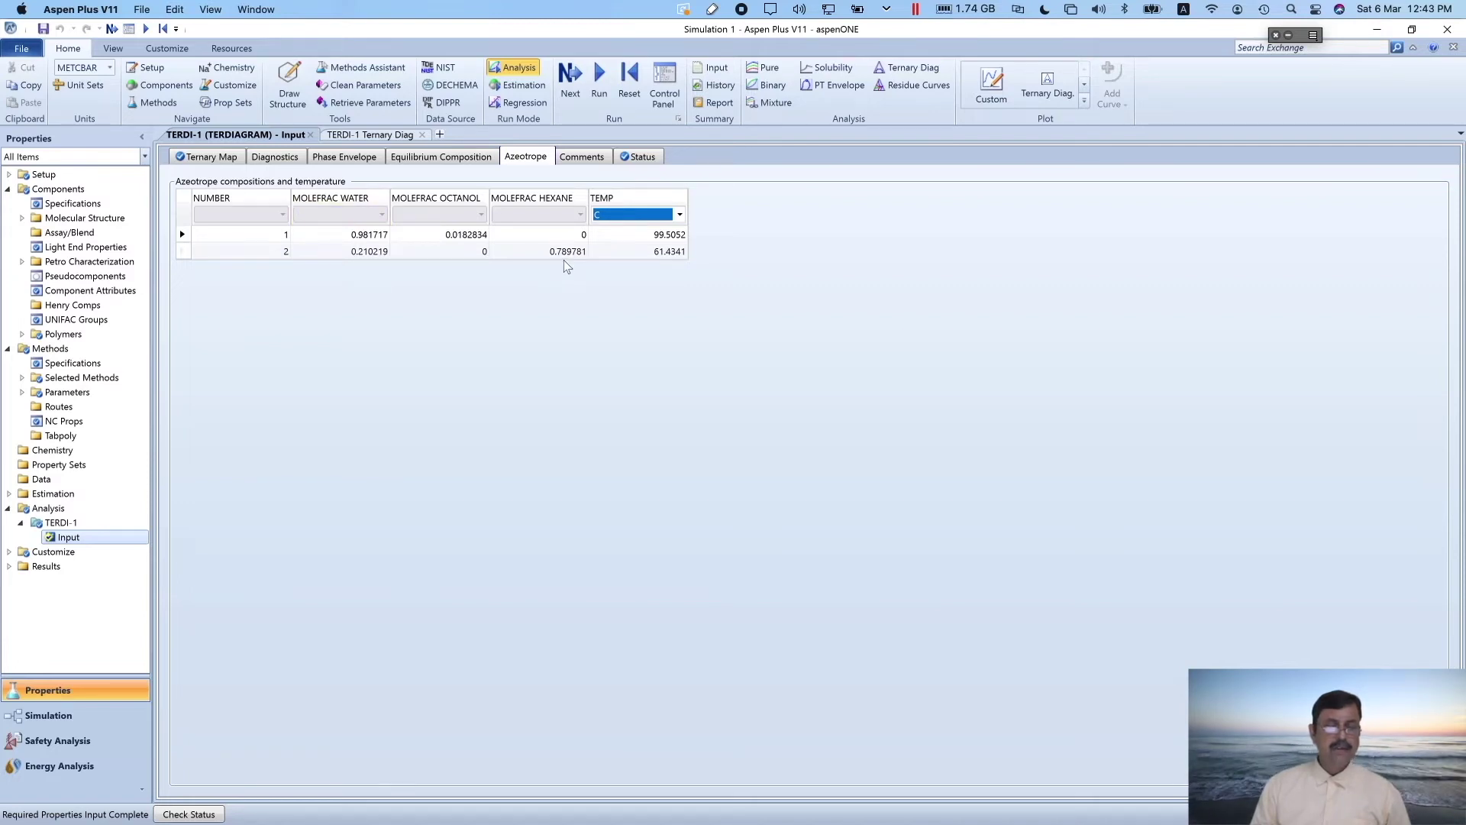
Return to the TERDI-1 ternary diagram plot and deselect its legend
{"action": "left_click", "coordinate": [369, 136]}
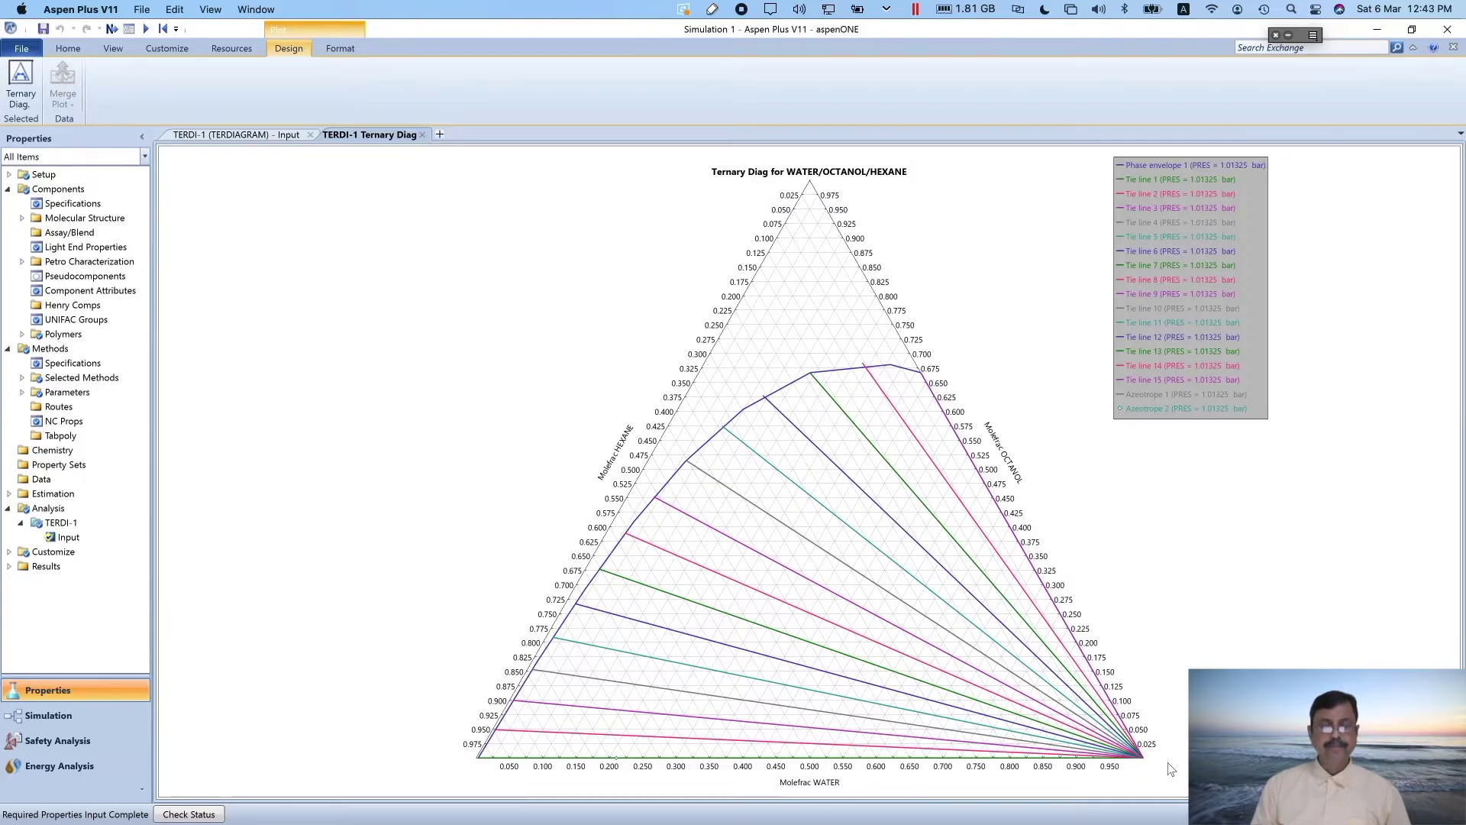
{"action": "left_click", "coordinate": [1237, 647]}
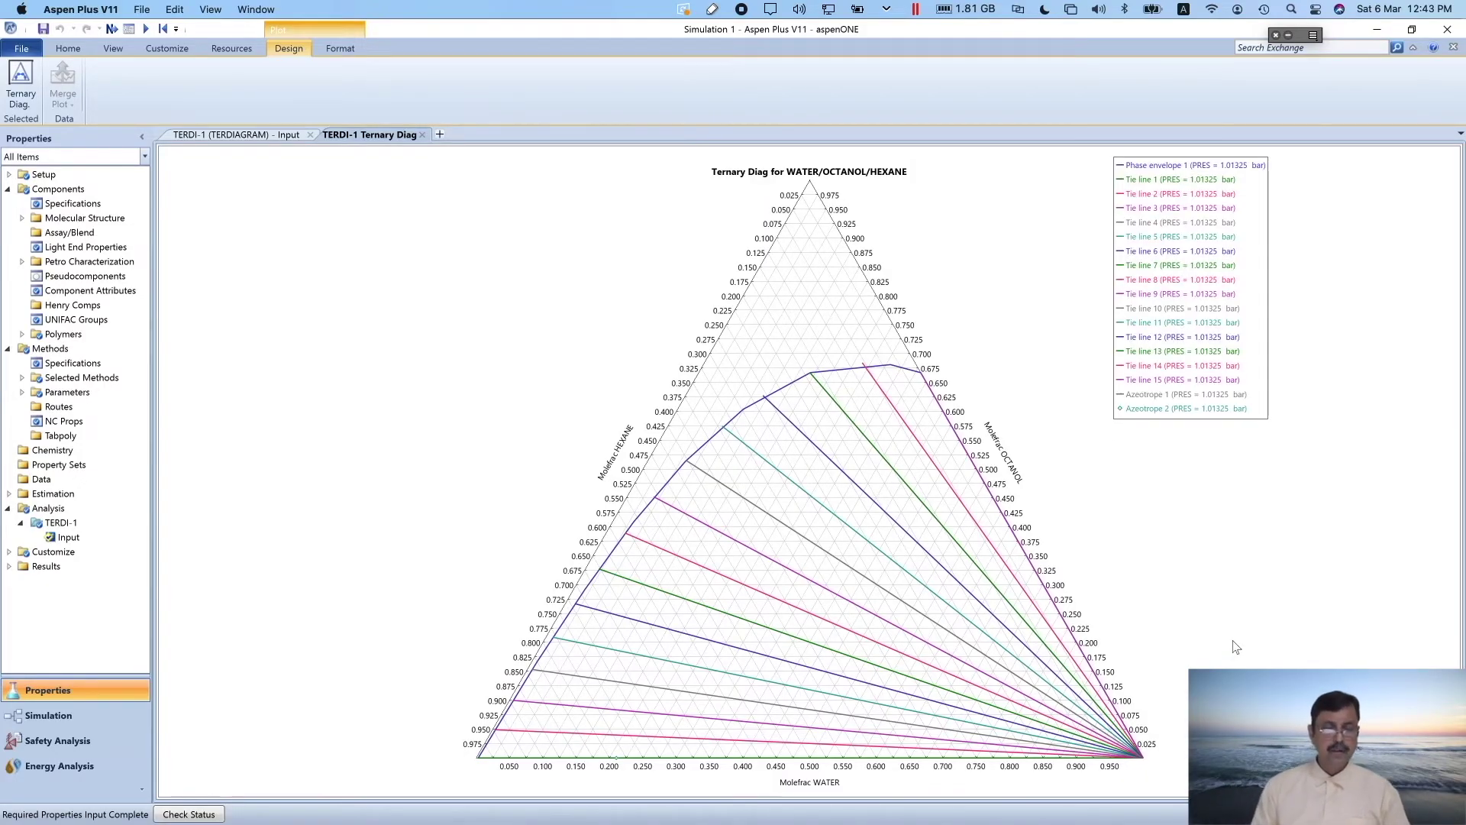
Review the slide's second example and enter WATER and ETHANOL as components of the new simulation
{"action": "key", "text": "super+Tab"}
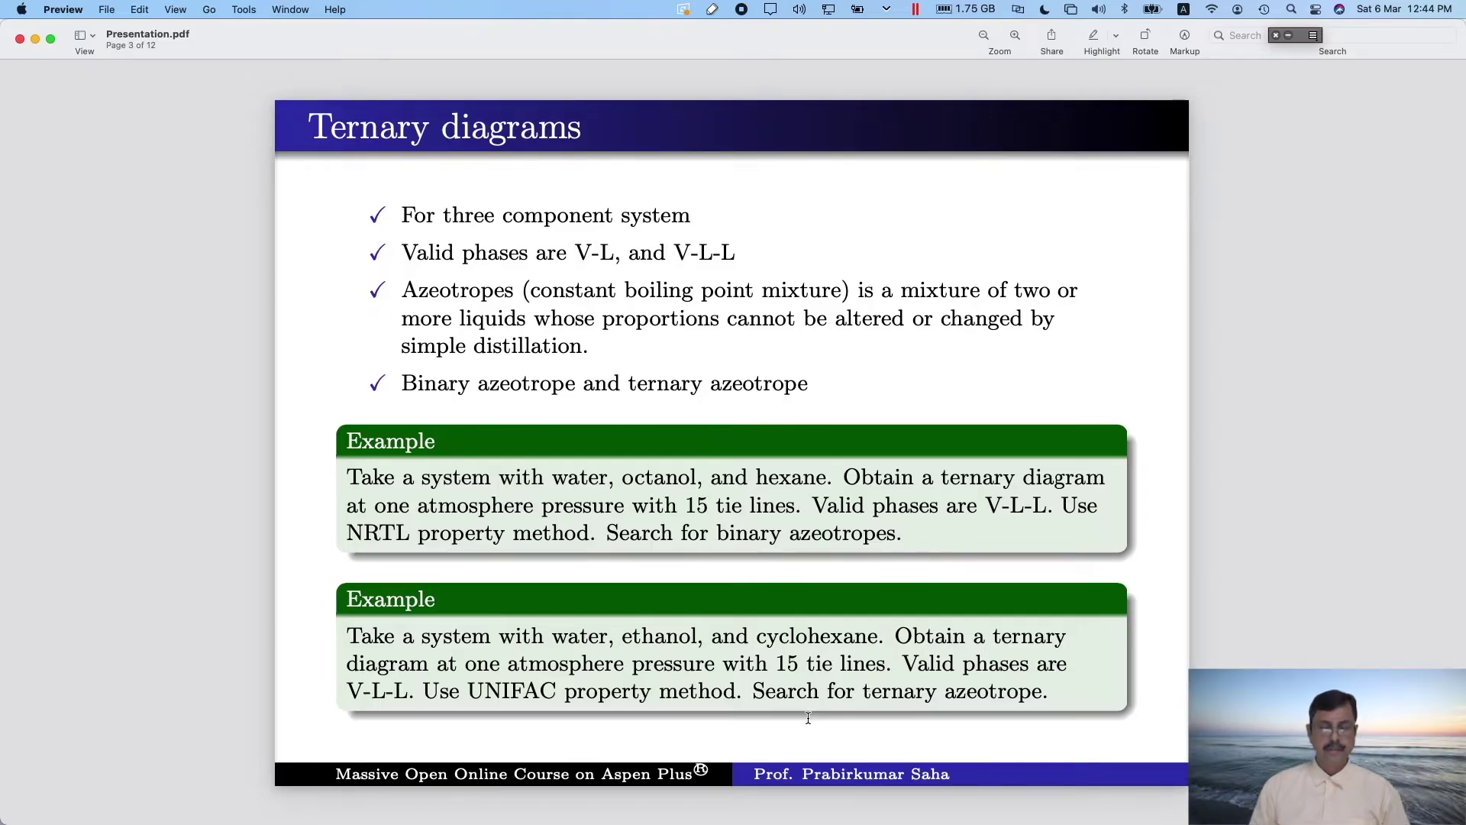
{"action": "key", "text": "super+Tab"}
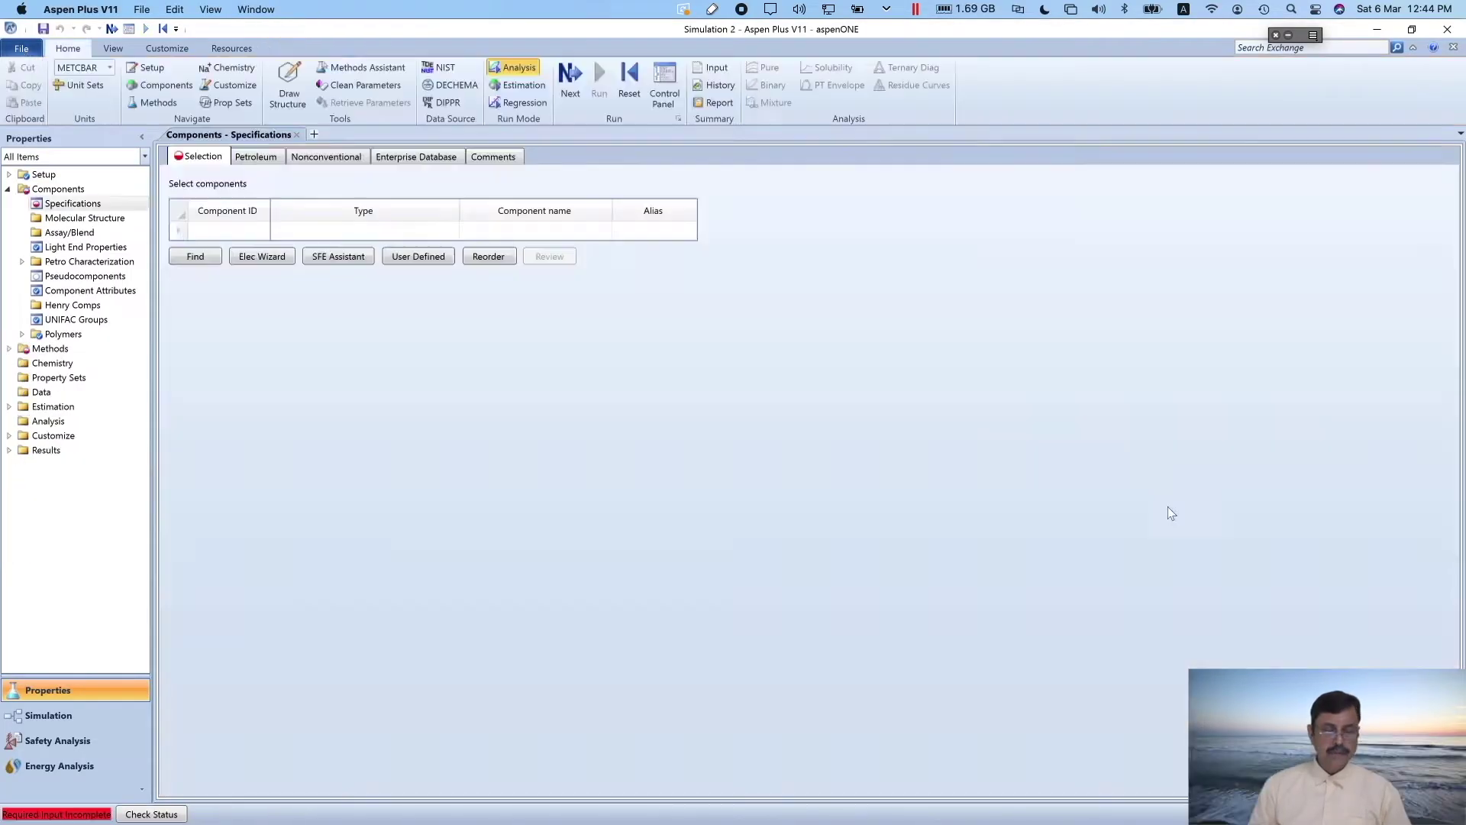
{"action": "key", "text": "super+Tab"}
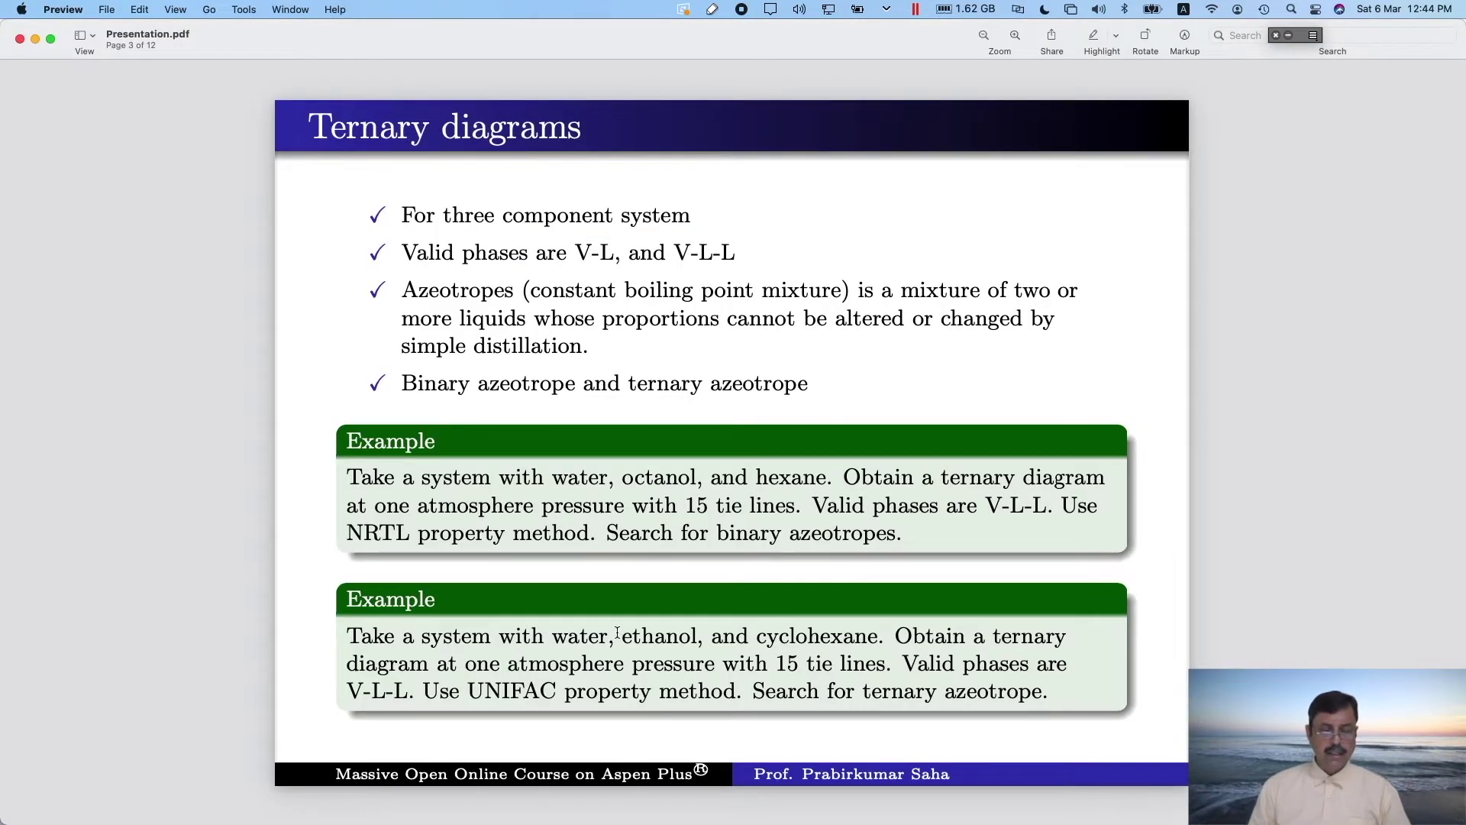
{"action": "key", "text": "super+Tab"}
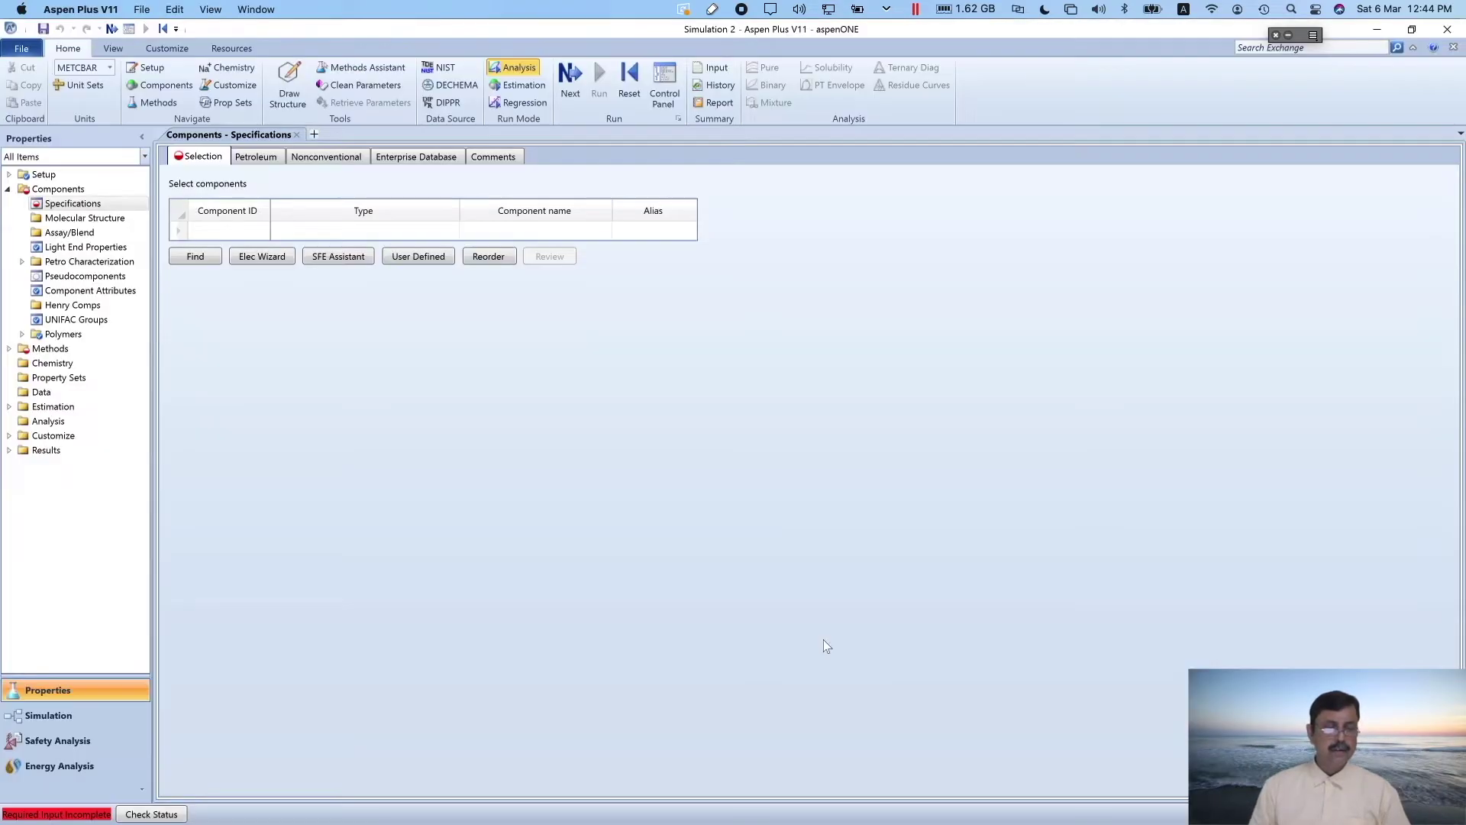
{"action": "left_click", "coordinate": [241, 231]}
{"action": "type", "text": "WATER"}
{"action": "key", "text": "Return"}
{"action": "type", "text": "ETHANOL"}
{"action": "key", "text": "Return"}
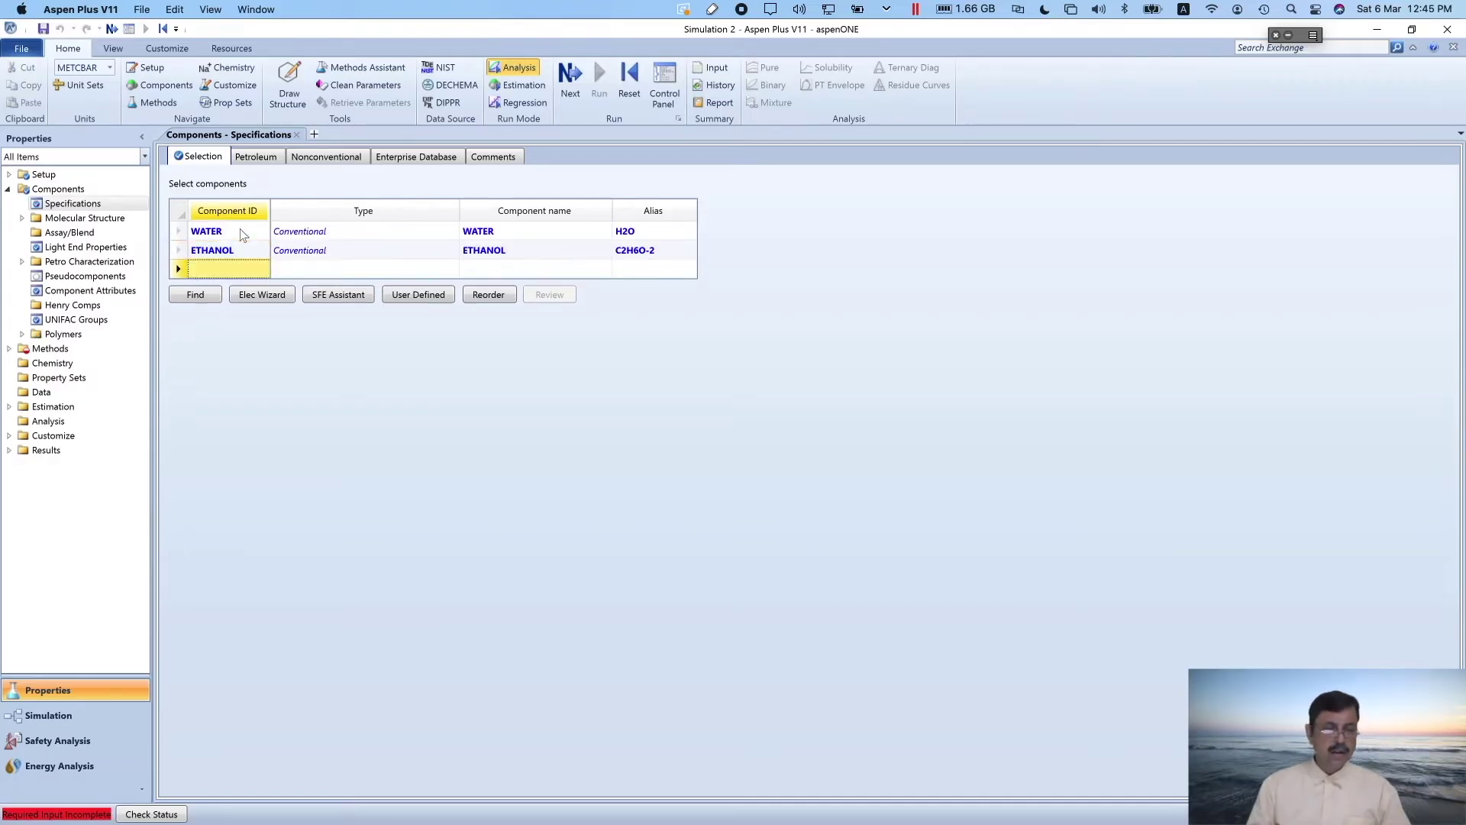
Search the compound databanks for names containing cyclohexane
{"action": "left_click", "coordinate": [197, 296]}
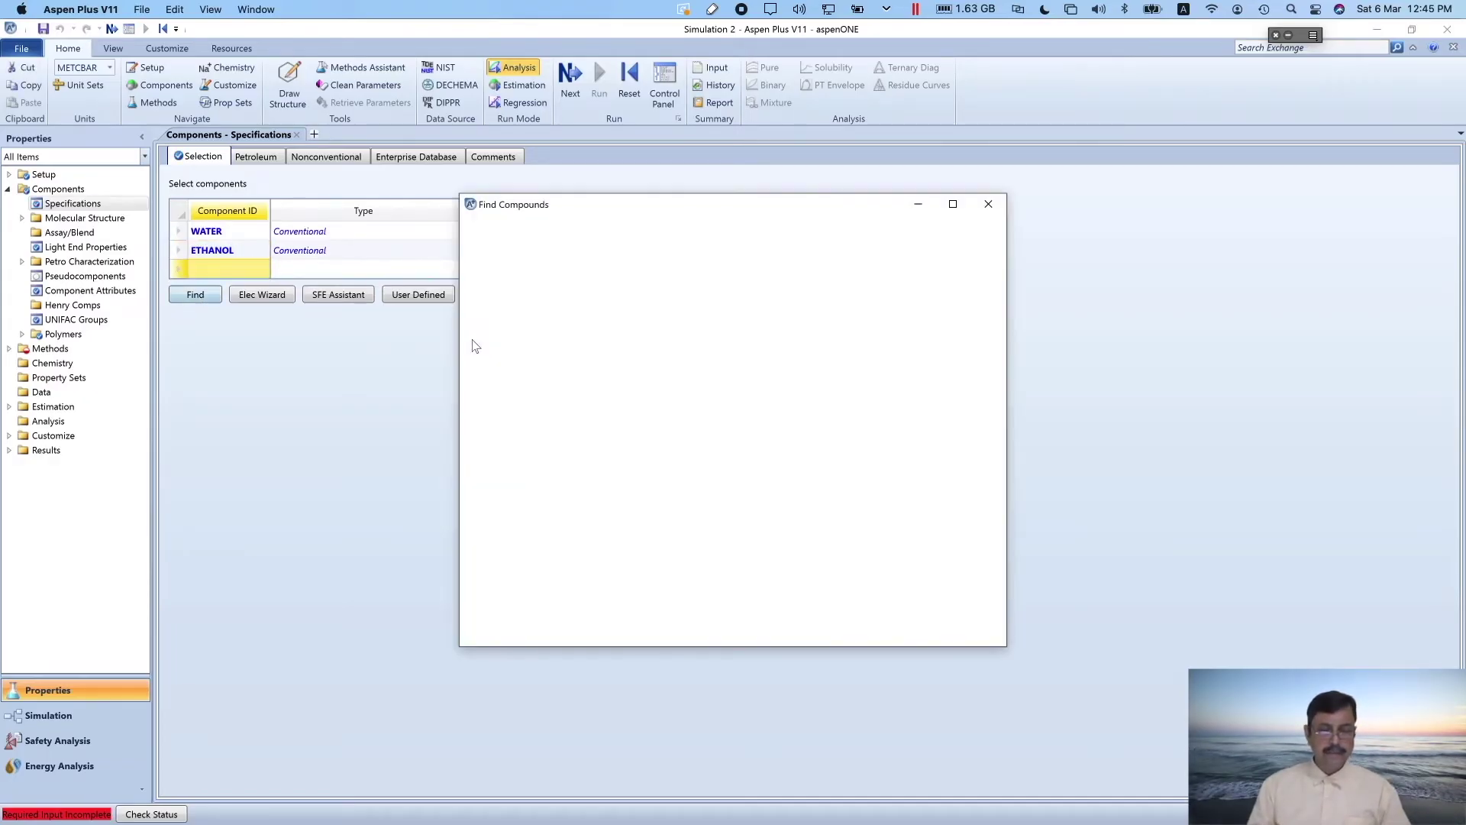
{"action": "left_click", "coordinate": [675, 297]}
{"action": "type", "text": "cy"}
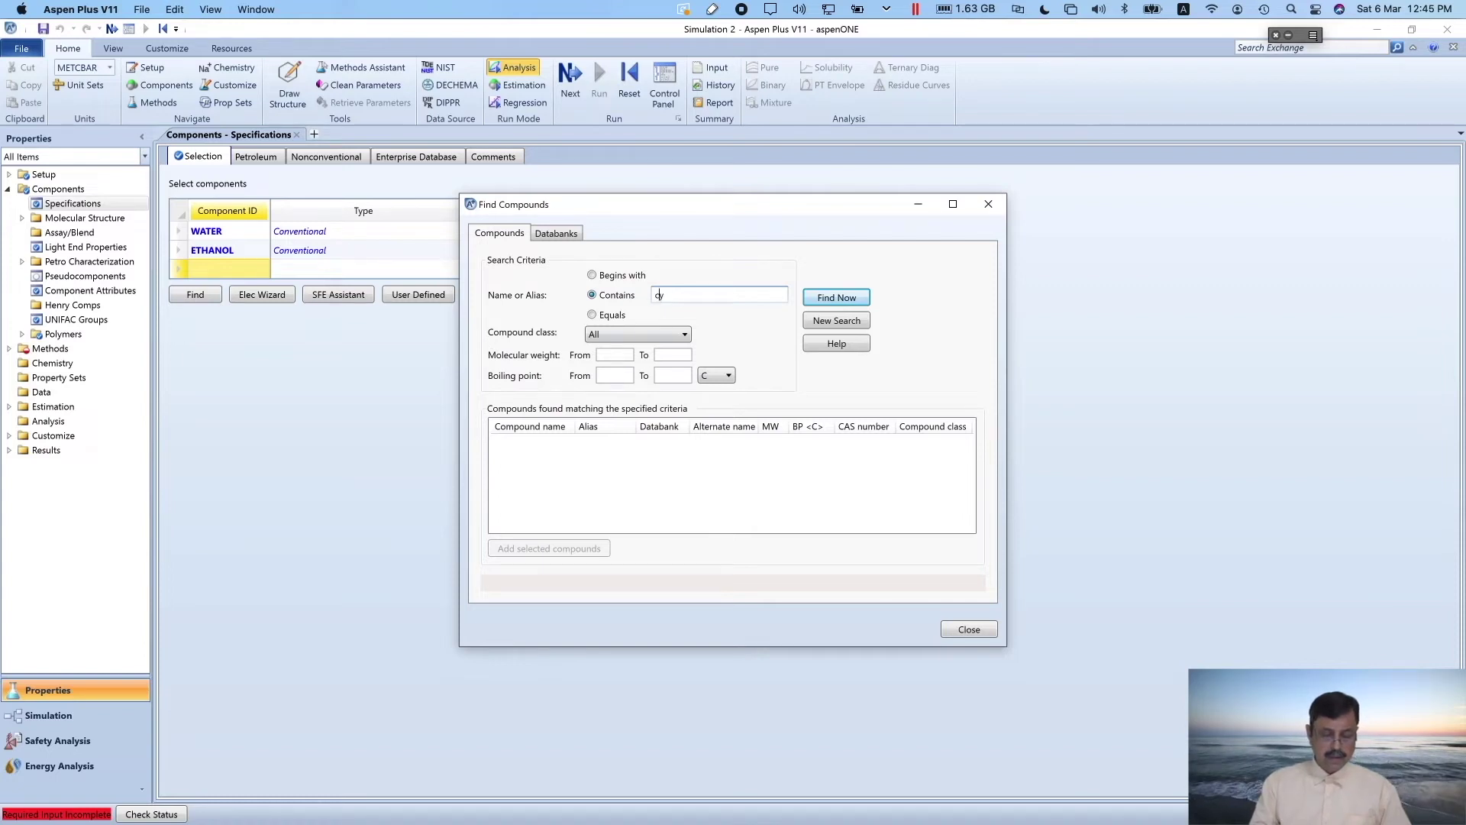
{"action": "type", "text": "clohexane"}
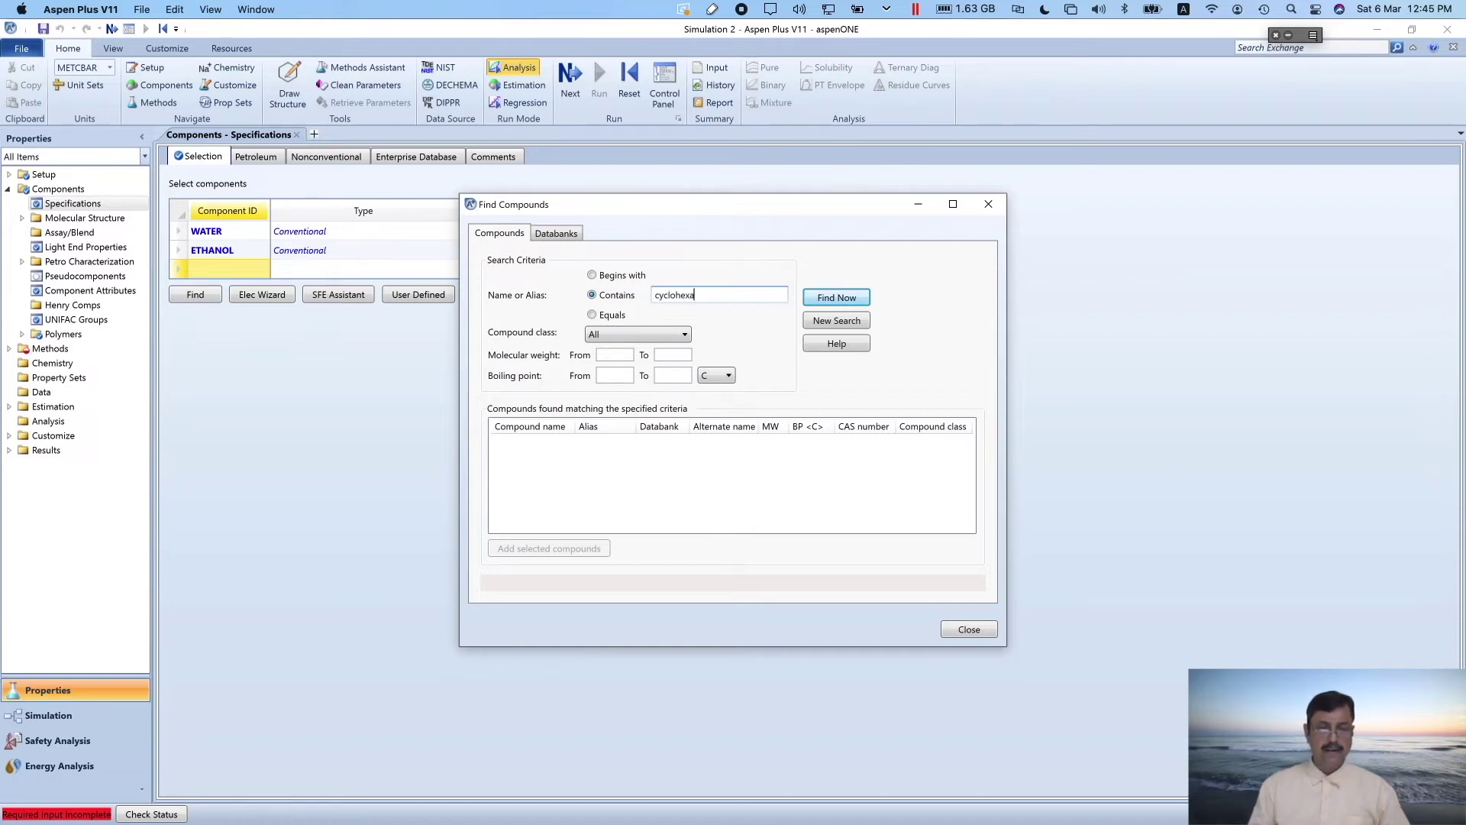
{"action": "left_click", "coordinate": [847, 299]}
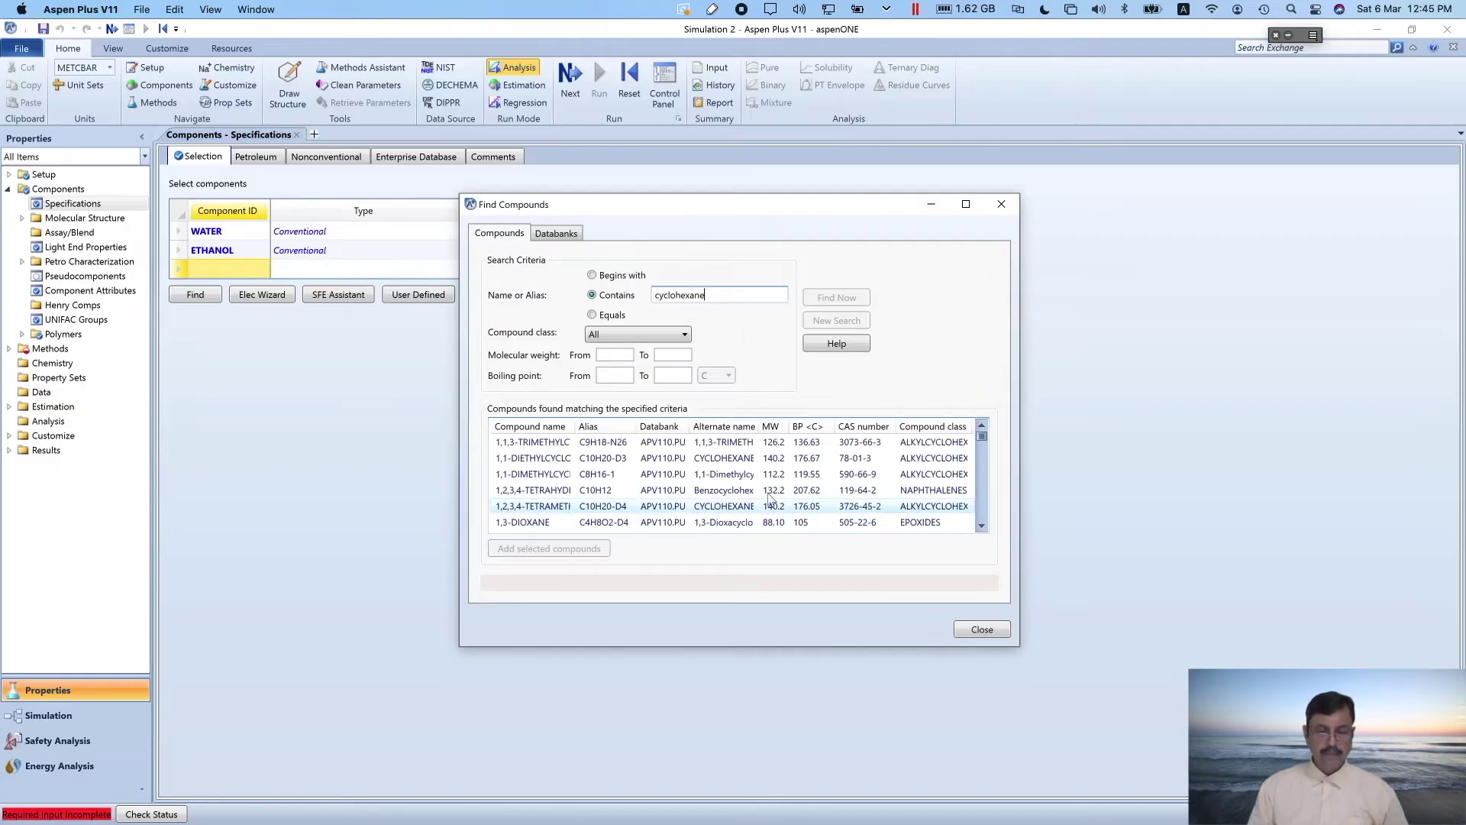
Add CYCLOHEXANE (C6H12-1) from the search results to the component list and close the compound search
{"action": "left_click", "coordinate": [982, 525]}
{"action": "left_click", "coordinate": [982, 526]}
{"action": "left_click", "coordinate": [982, 526]}
{"action": "left_click", "coordinate": [982, 526]}
{"action": "left_click", "coordinate": [982, 525]}
{"action": "left_click", "coordinate": [982, 526]}
{"action": "left_click", "coordinate": [982, 526]}
{"action": "left_click", "coordinate": [982, 526]}
{"action": "left_click", "coordinate": [983, 526]}
{"action": "left_click", "coordinate": [983, 525]}
{"action": "left_click", "coordinate": [983, 526]}
{"action": "left_click", "coordinate": [983, 525]}
{"action": "left_click", "coordinate": [983, 525]}
{"action": "left_click", "coordinate": [982, 526]}
{"action": "left_click", "coordinate": [982, 525]}
{"action": "left_click", "coordinate": [982, 525]}
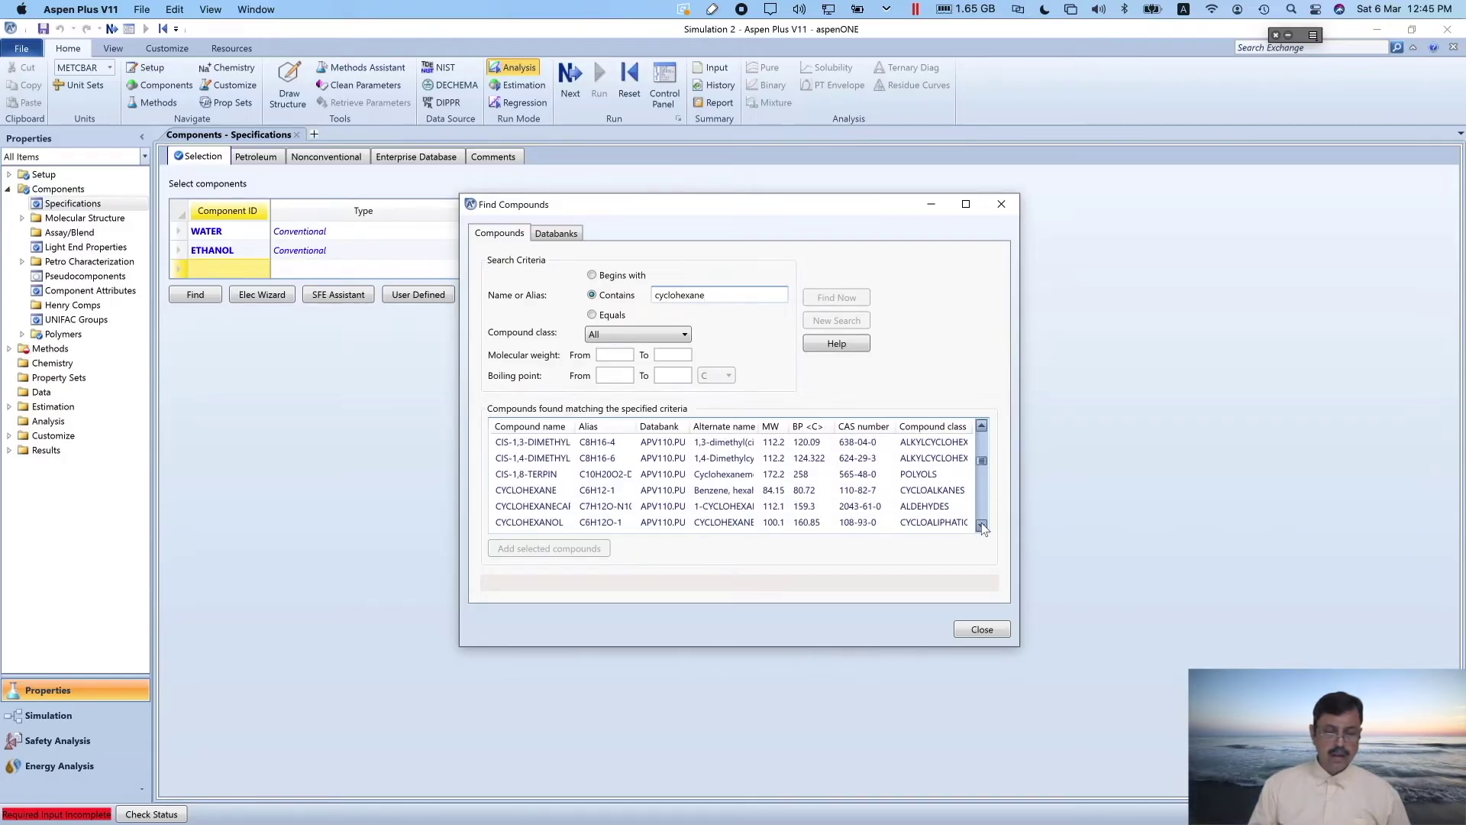
{"action": "left_click", "coordinate": [522, 493]}
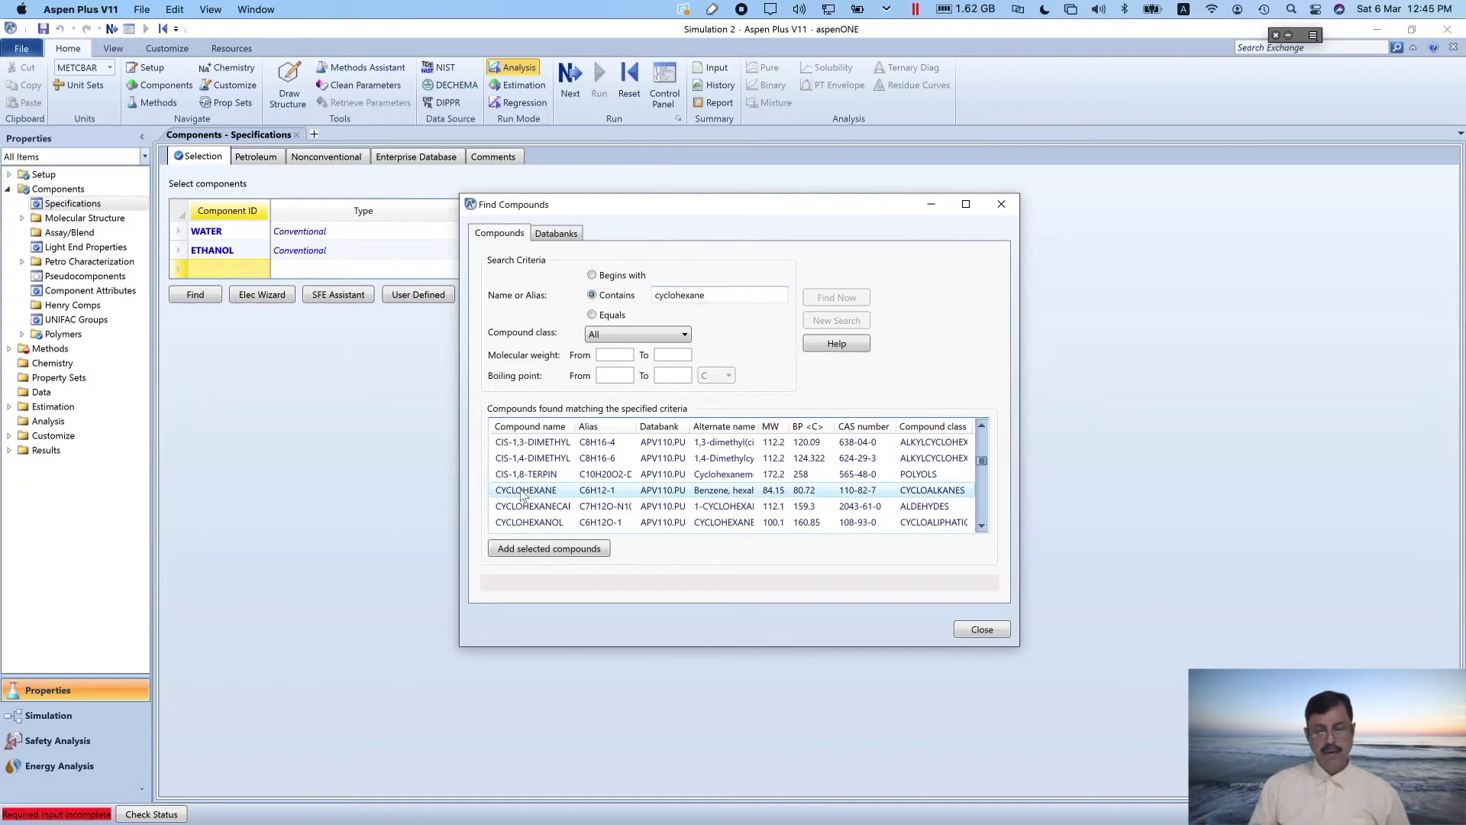
{"action": "left_click", "coordinate": [584, 549]}
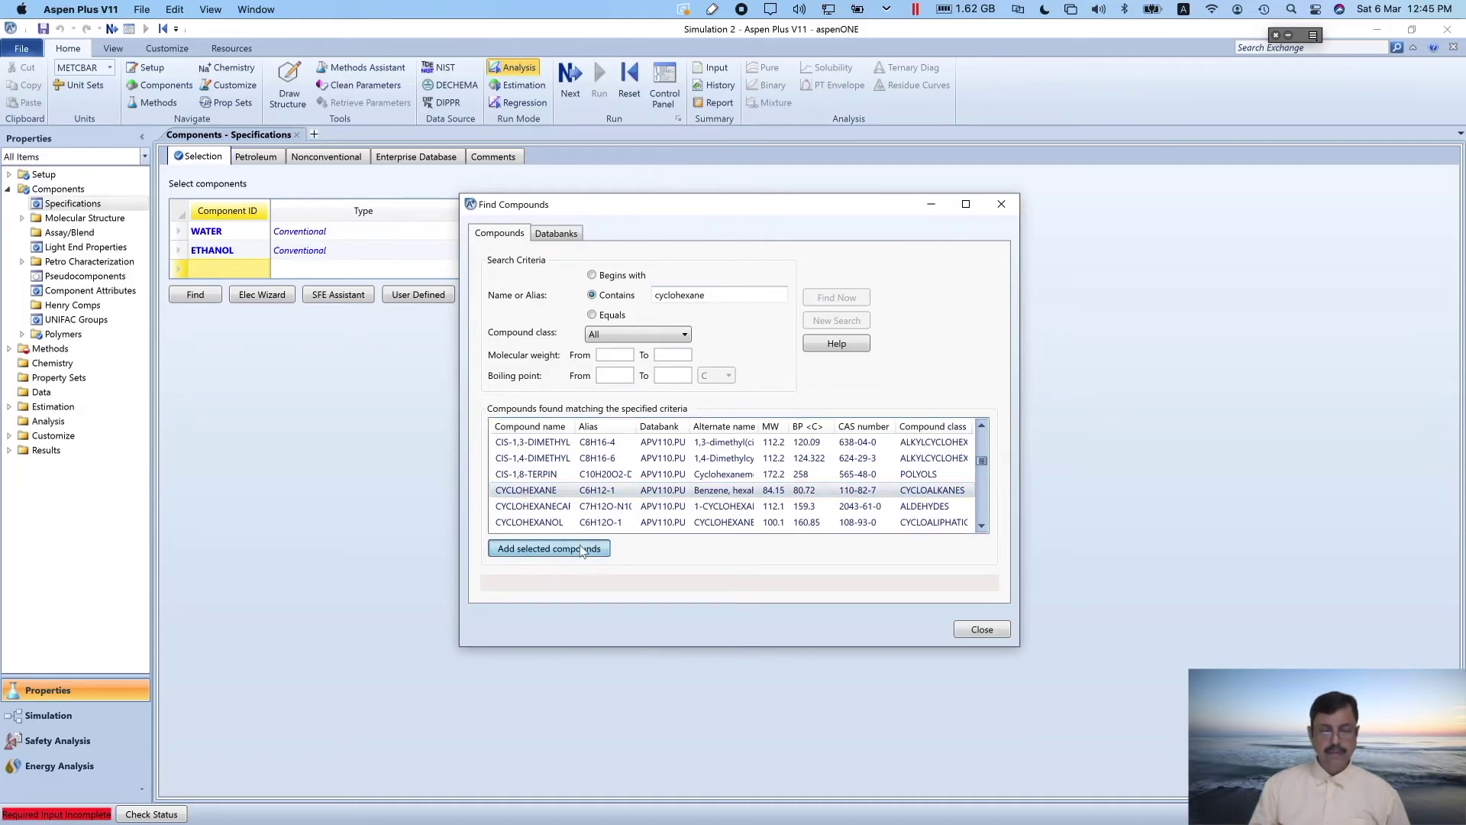
{"action": "left_click", "coordinate": [983, 631]}
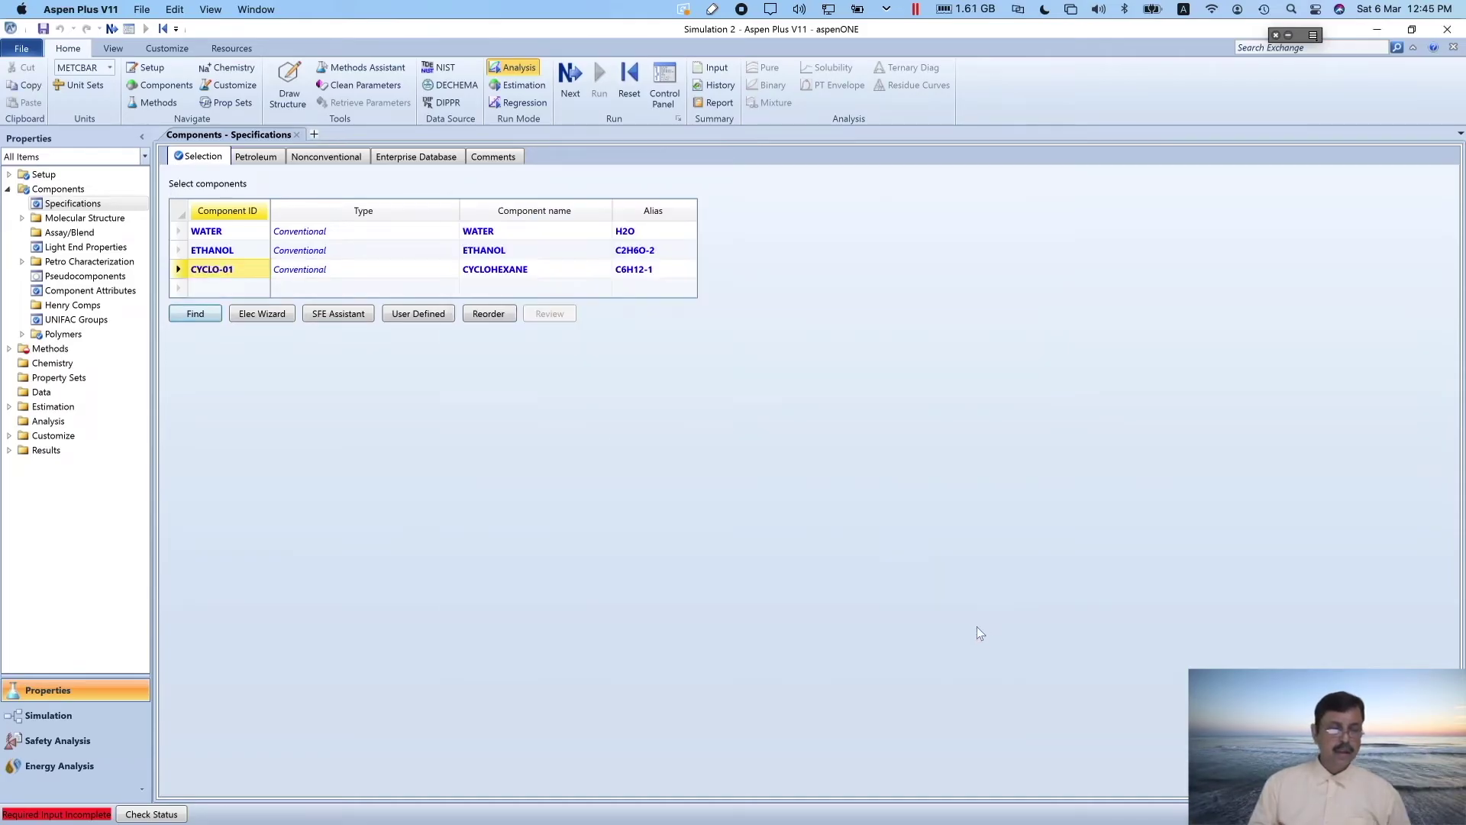
Rename the cyclohexane component's ID to CYCLOHEX, keeping the component rather than replacing it
{"action": "double_click", "coordinate": [228, 272]}
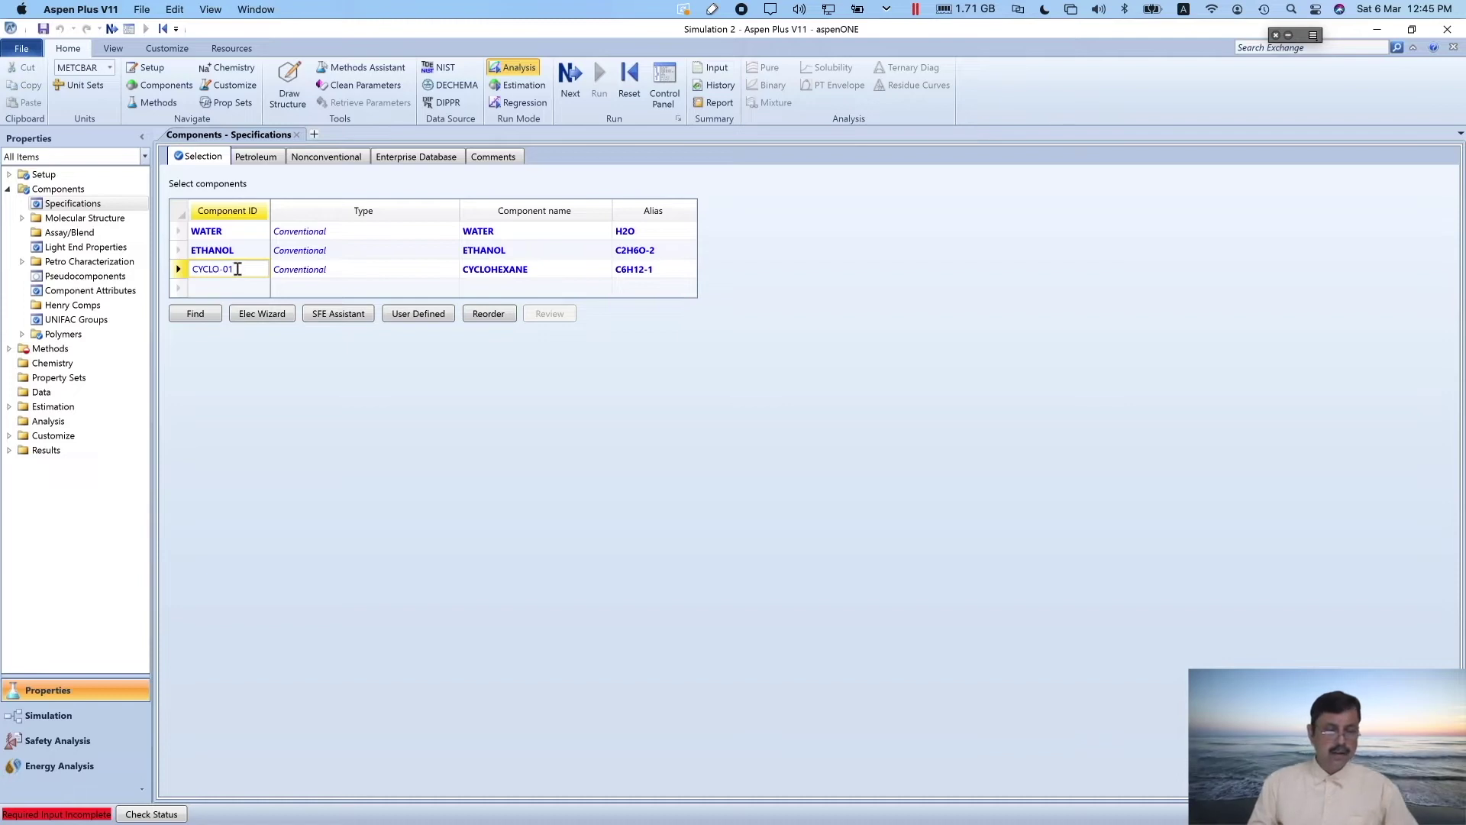
{"action": "type", "text": "HEX"}
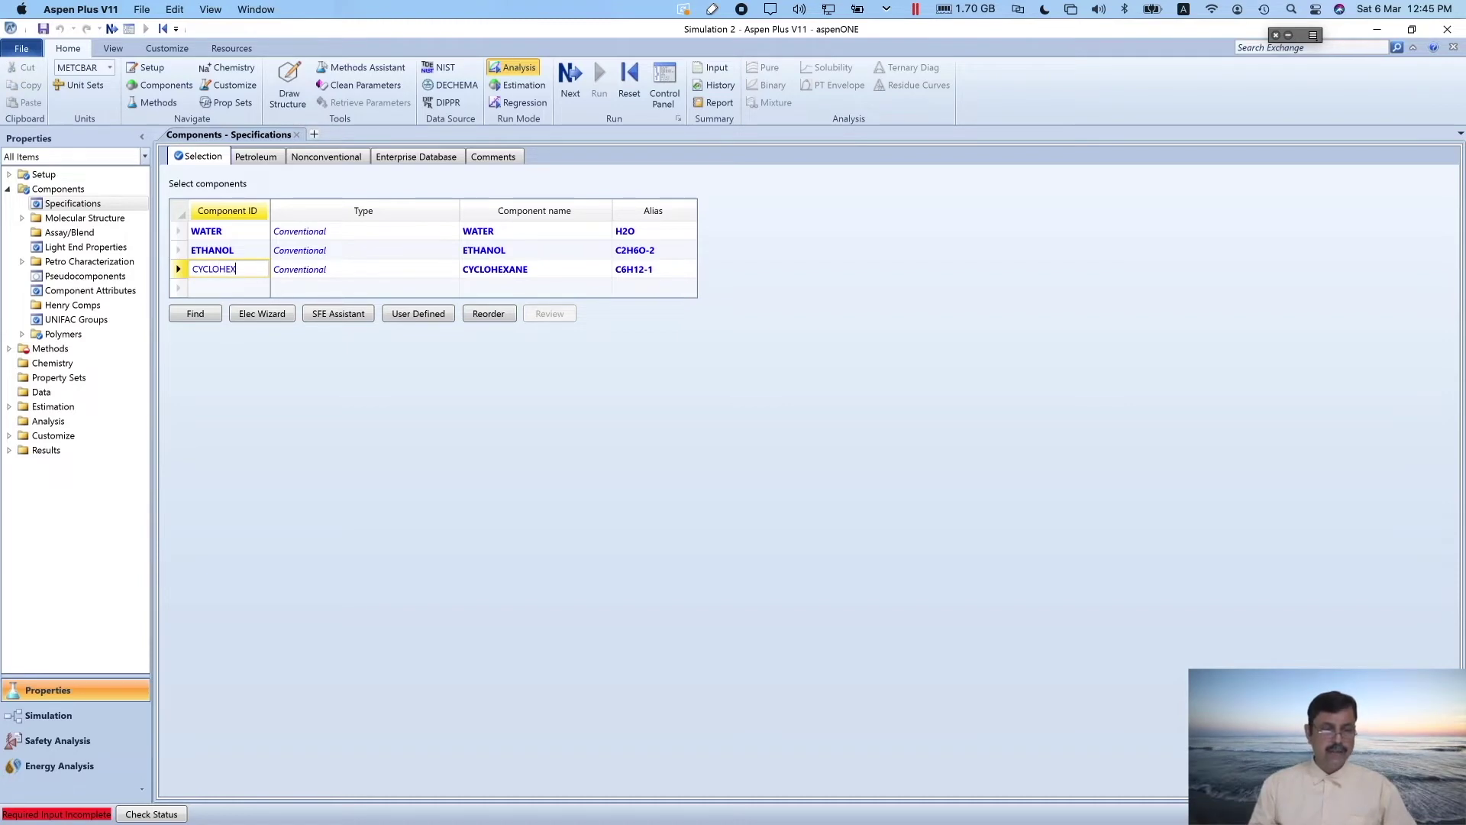
{"action": "key", "text": "Return"}
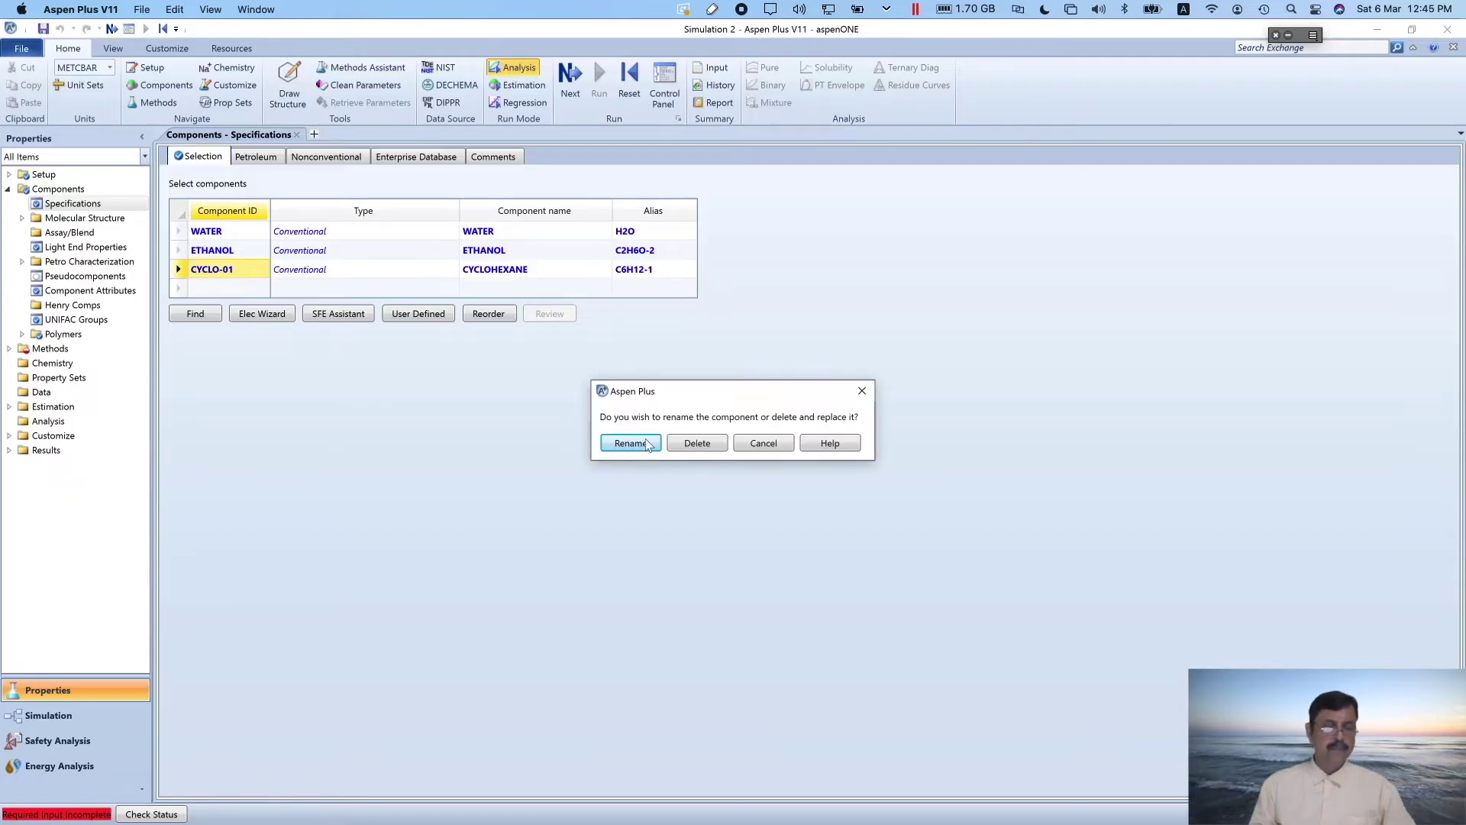
{"action": "left_click", "coordinate": [647, 444]}
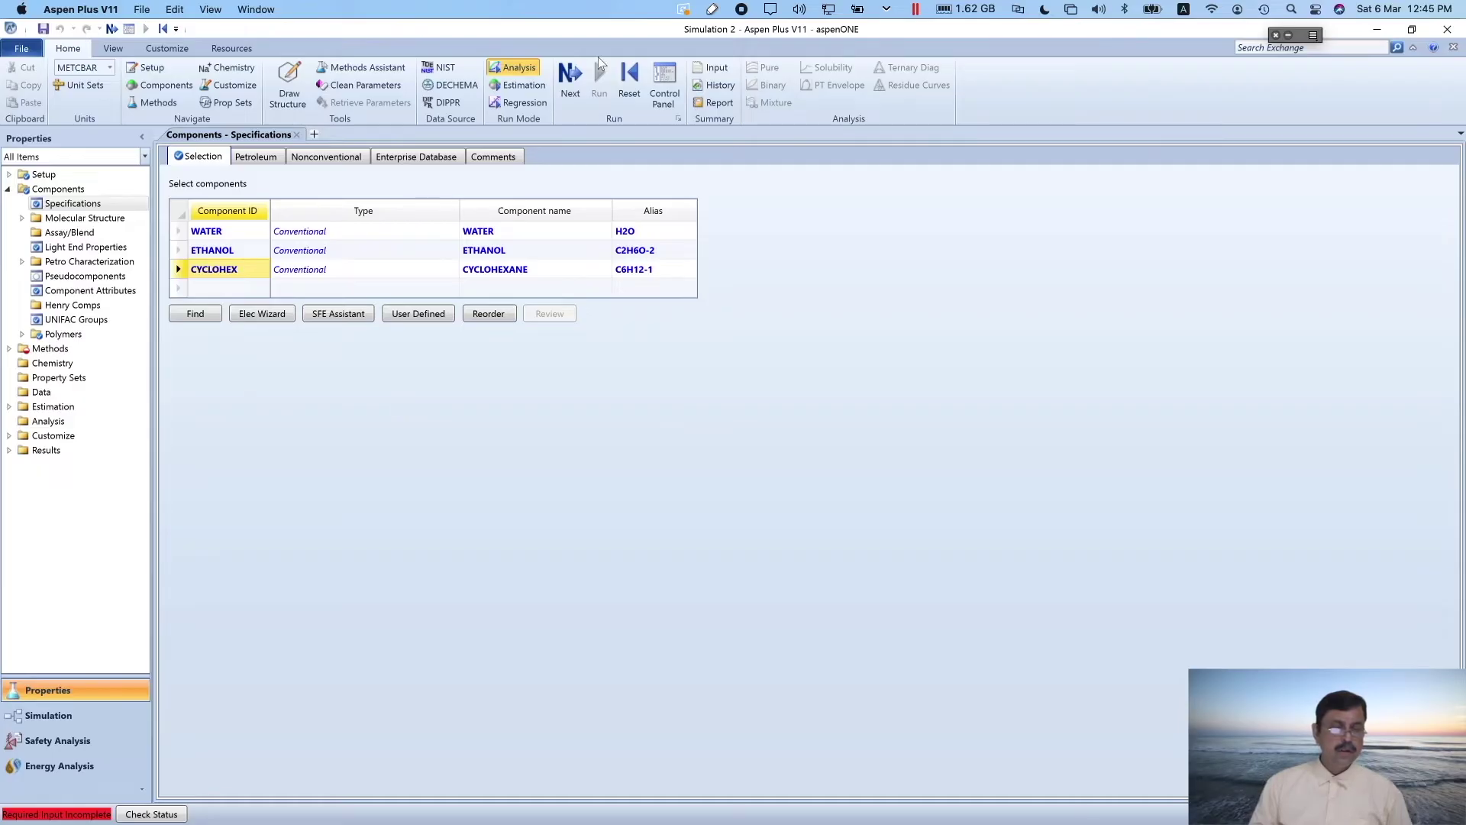
Choose UNIFAC as the global property method and run the property calculations
{"action": "left_click", "coordinate": [579, 76]}
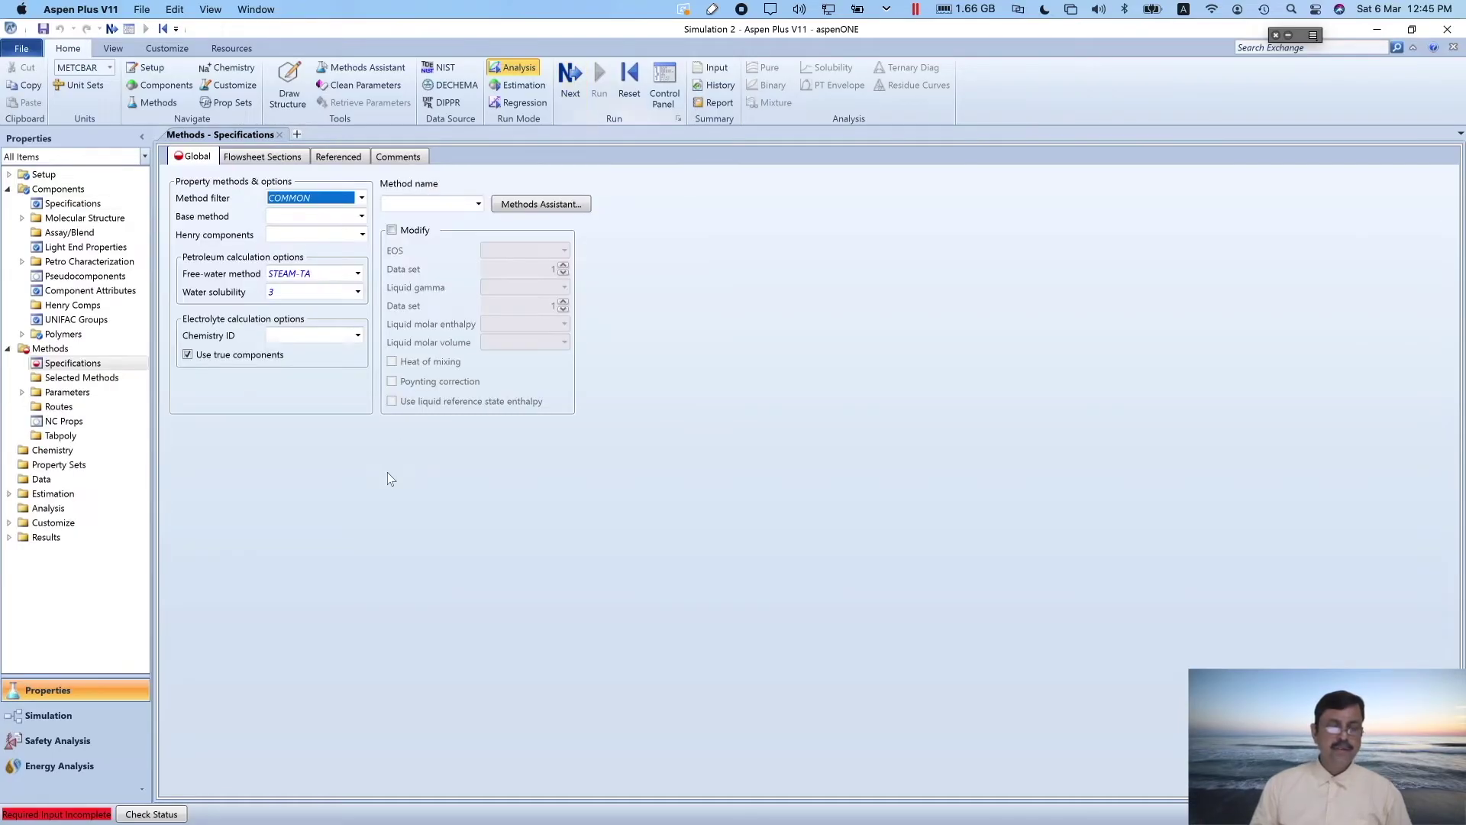
{"action": "left_click", "coordinate": [464, 205]}
{"action": "type", "text": "UNIFAC"}
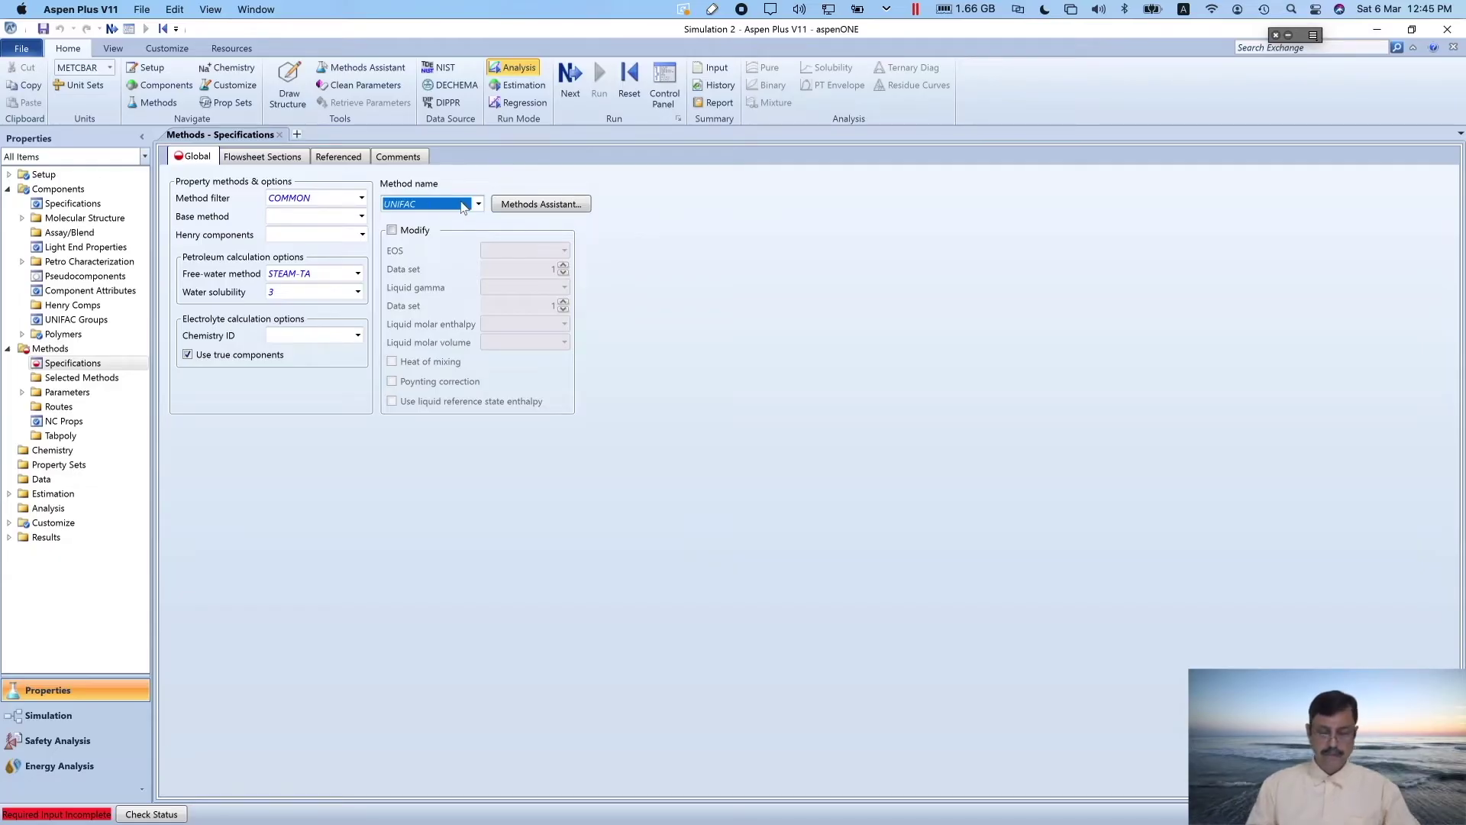
{"action": "key", "text": "Return"}
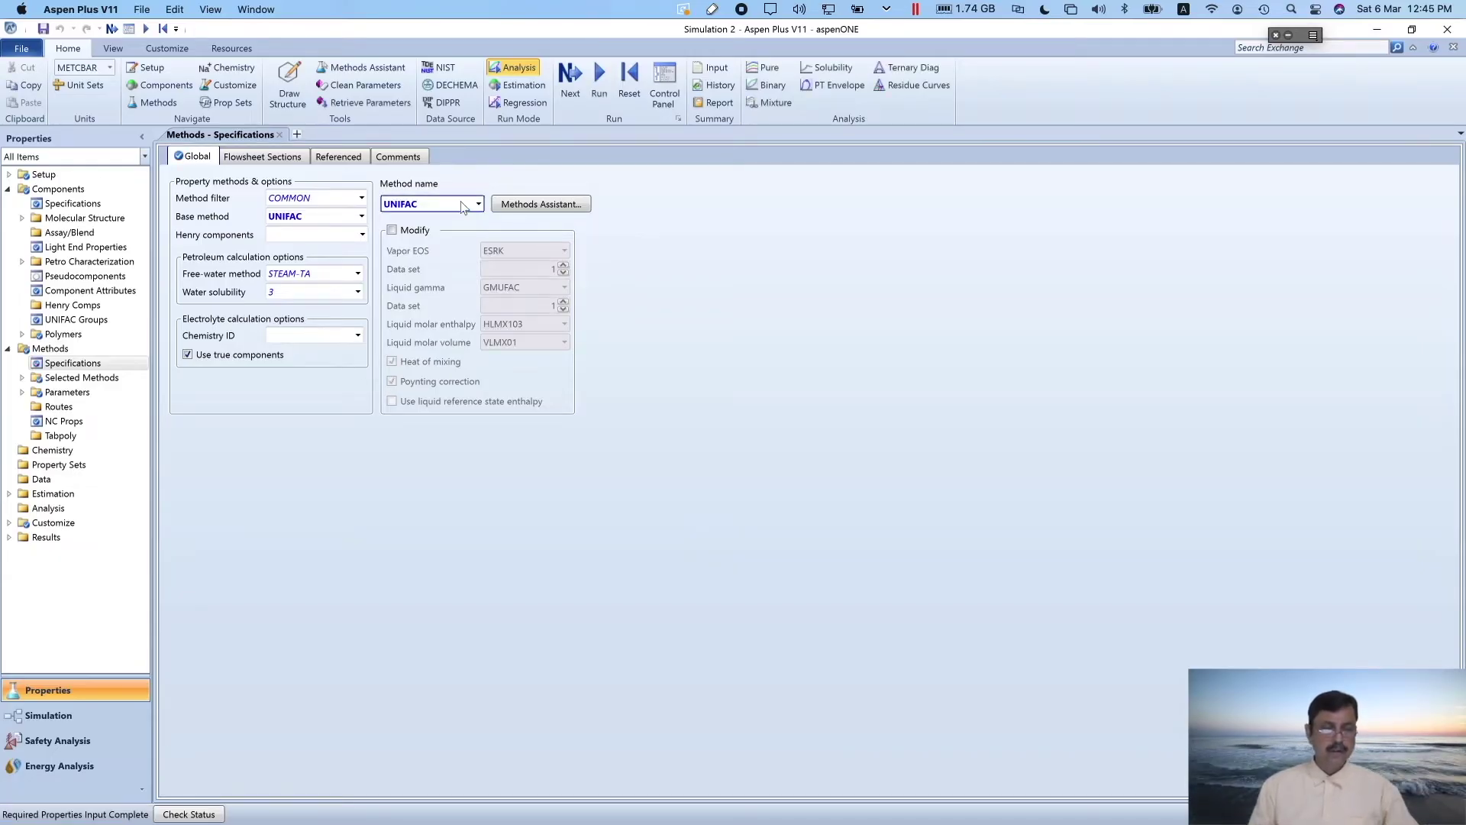
{"action": "left_click", "coordinate": [579, 77]}
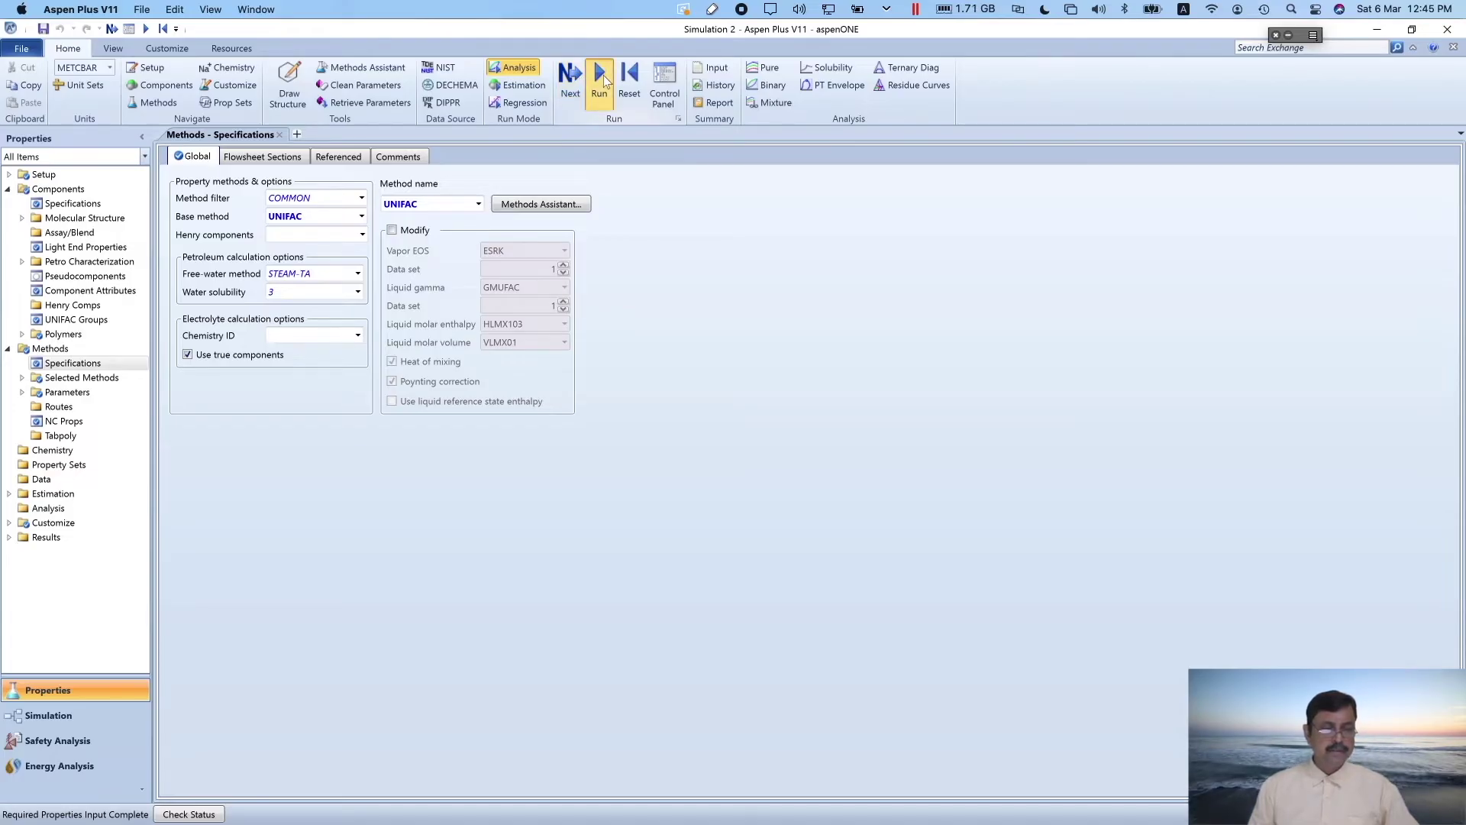
{"action": "left_click", "coordinate": [604, 74]}
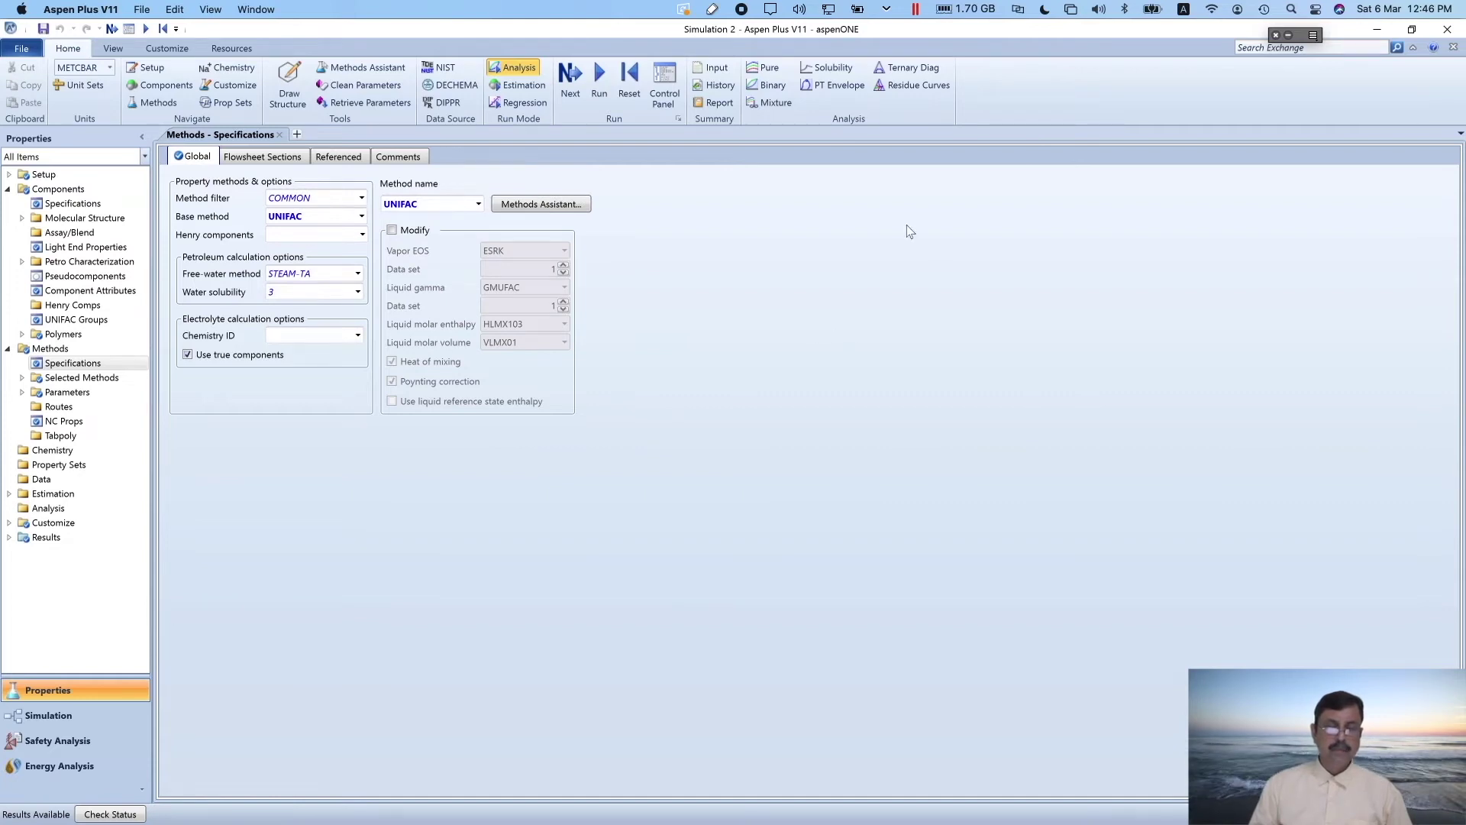
Create a ternary diagram analysis for WATER, ETHANOL and CYCLOHEX with 15 tie lines, run it and deselect the plot's legend
{"action": "left_click", "coordinate": [905, 70]}
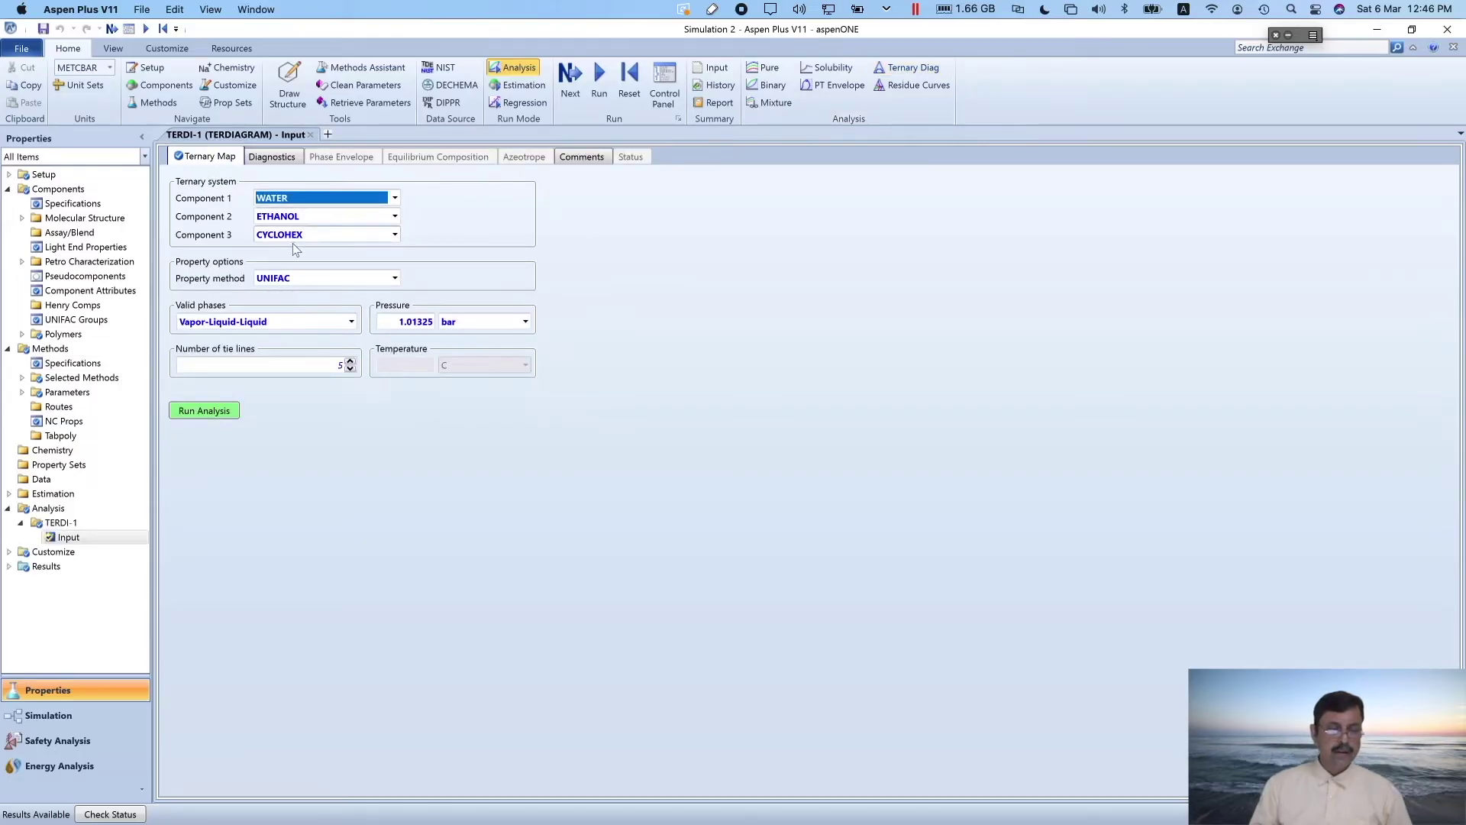
{"action": "left_click", "coordinate": [327, 365]}
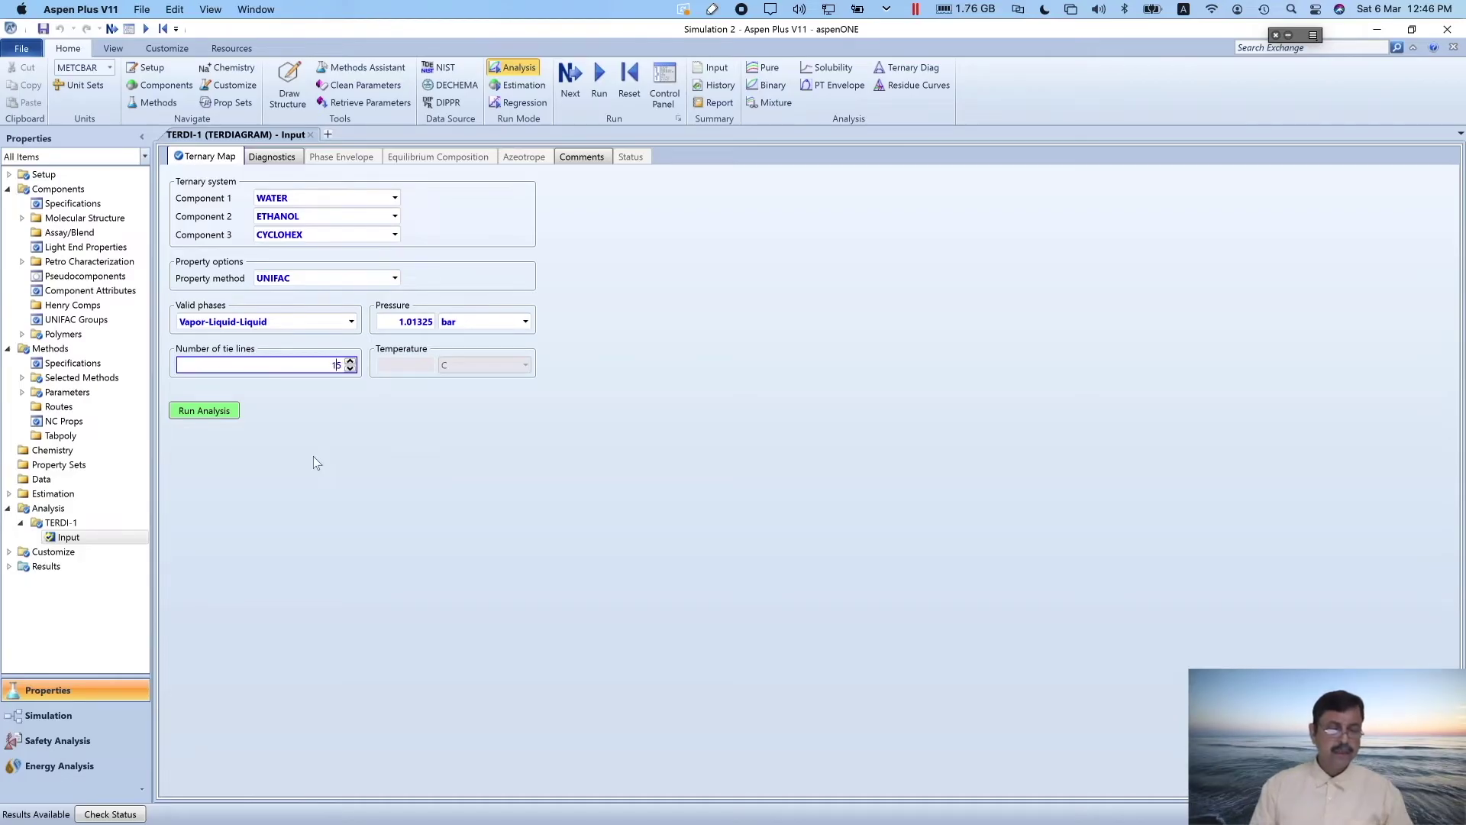
{"action": "left_click", "coordinate": [207, 414]}
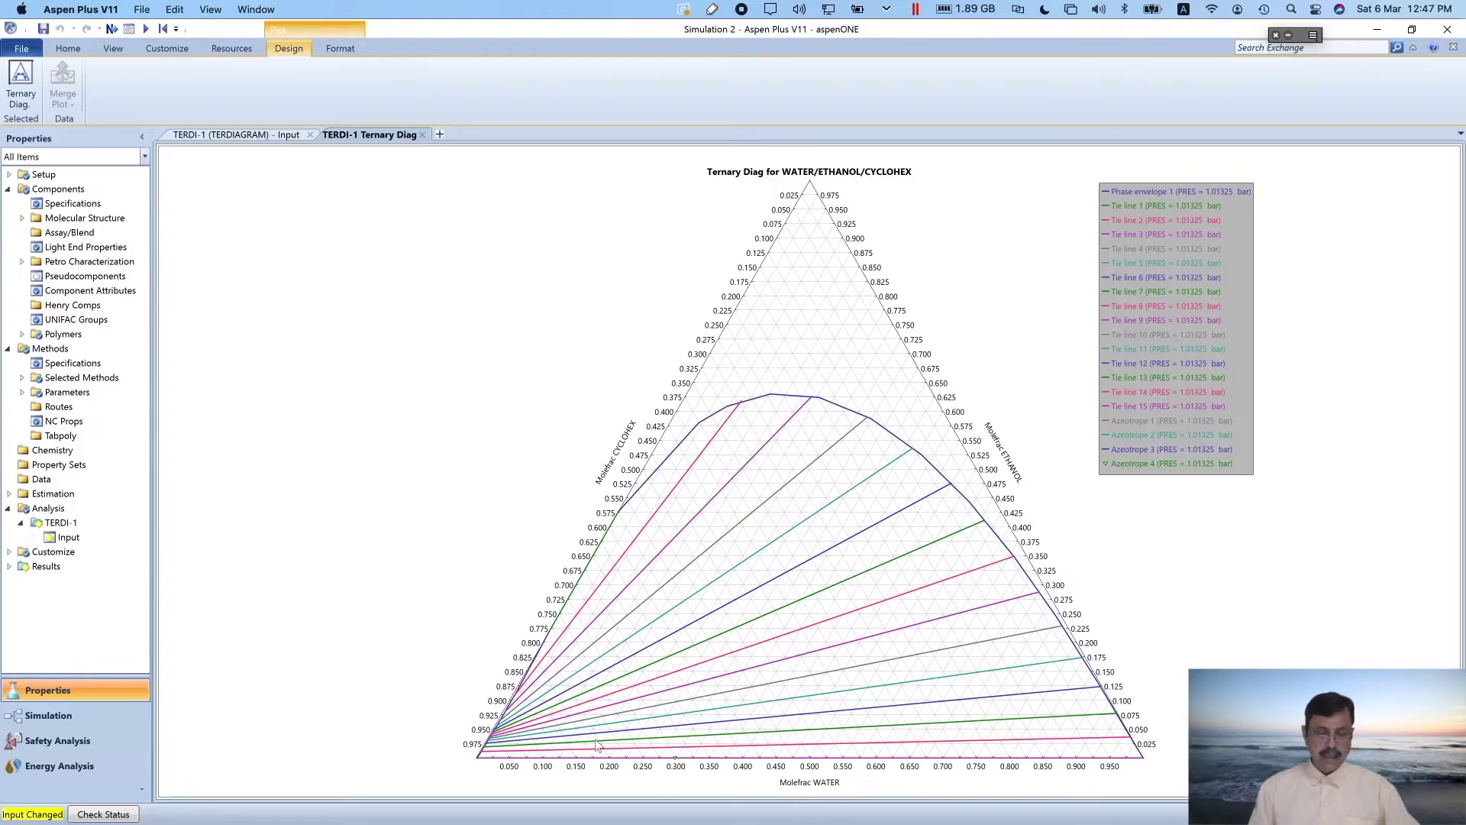
{"action": "left_click", "coordinate": [1218, 608]}
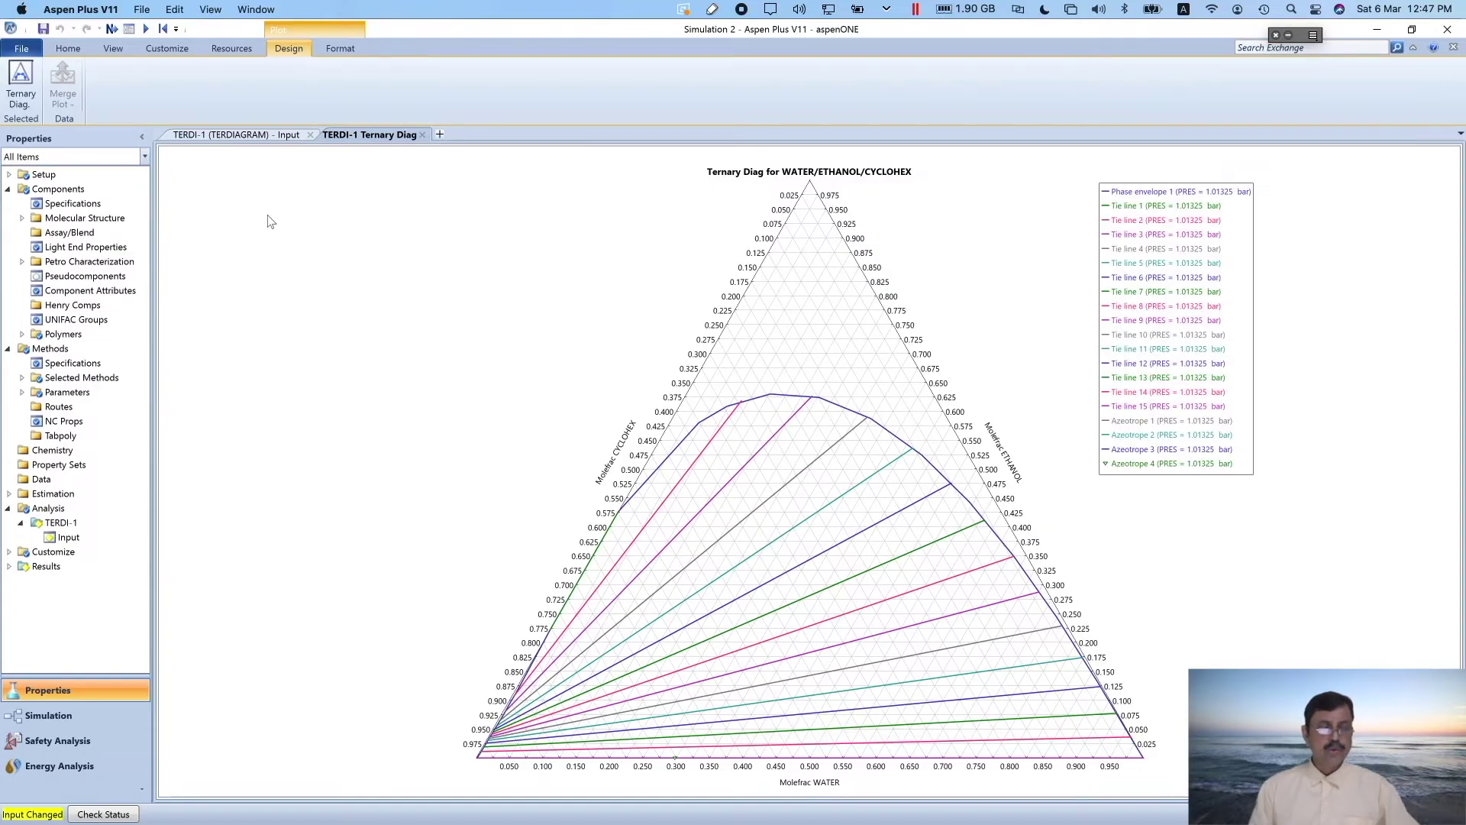
Open the azeotrope results for the water-ethanol-cyclohexane system and show the temperatures in C
{"action": "left_click", "coordinate": [254, 136]}
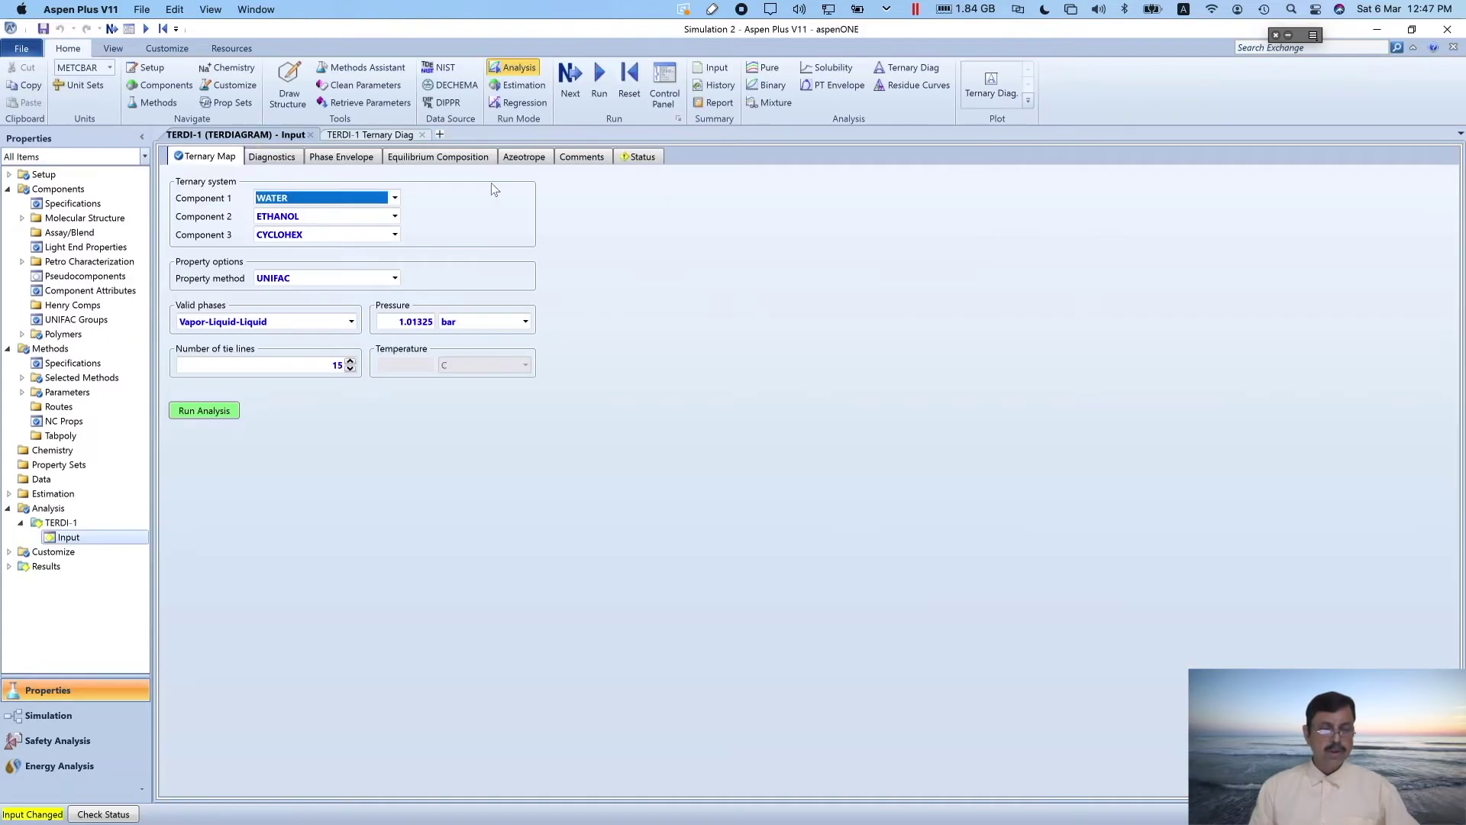
{"action": "left_click", "coordinate": [526, 159]}
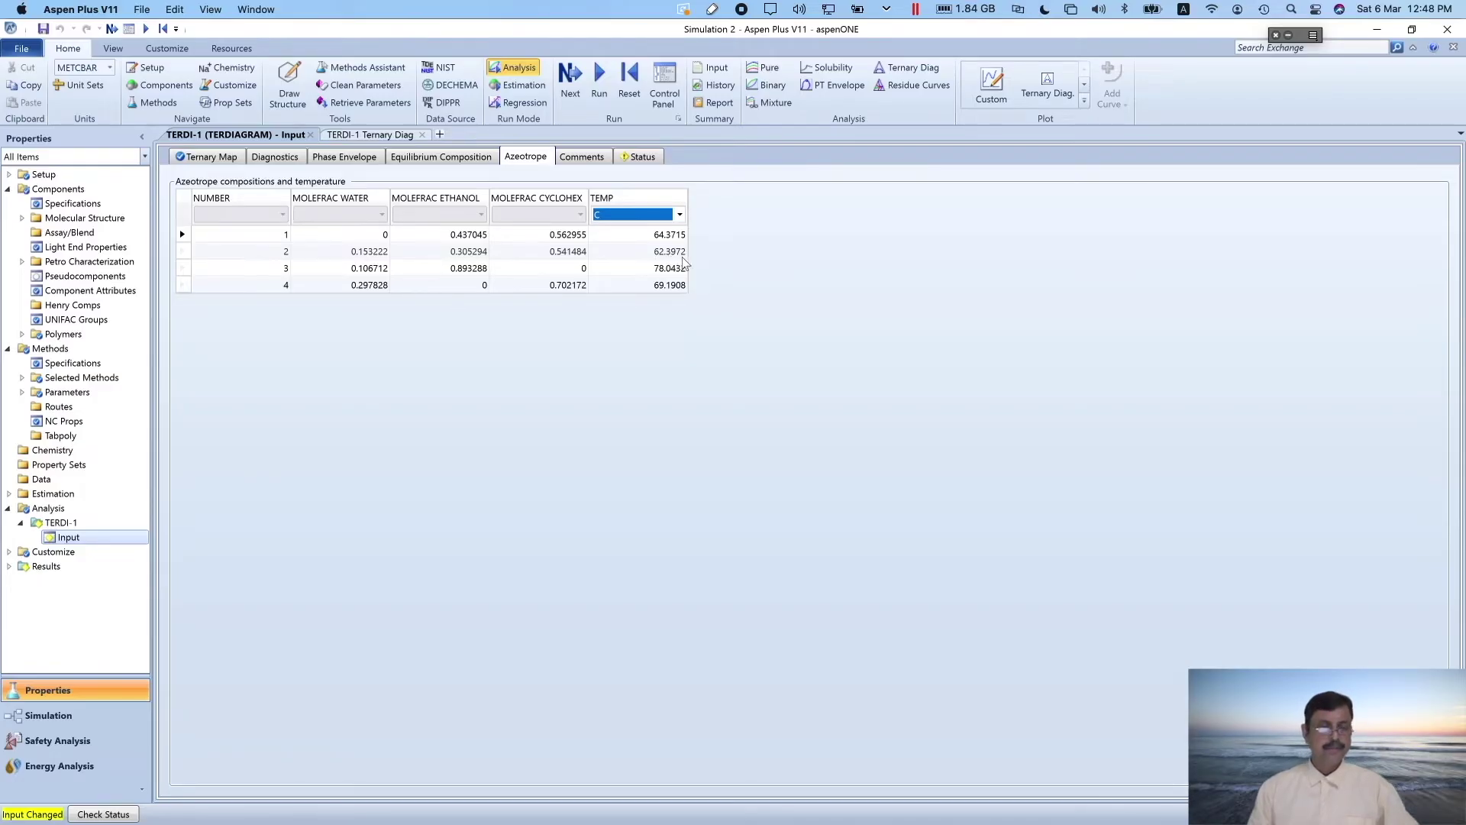
{"action": "left_click", "coordinate": [746, 334]}
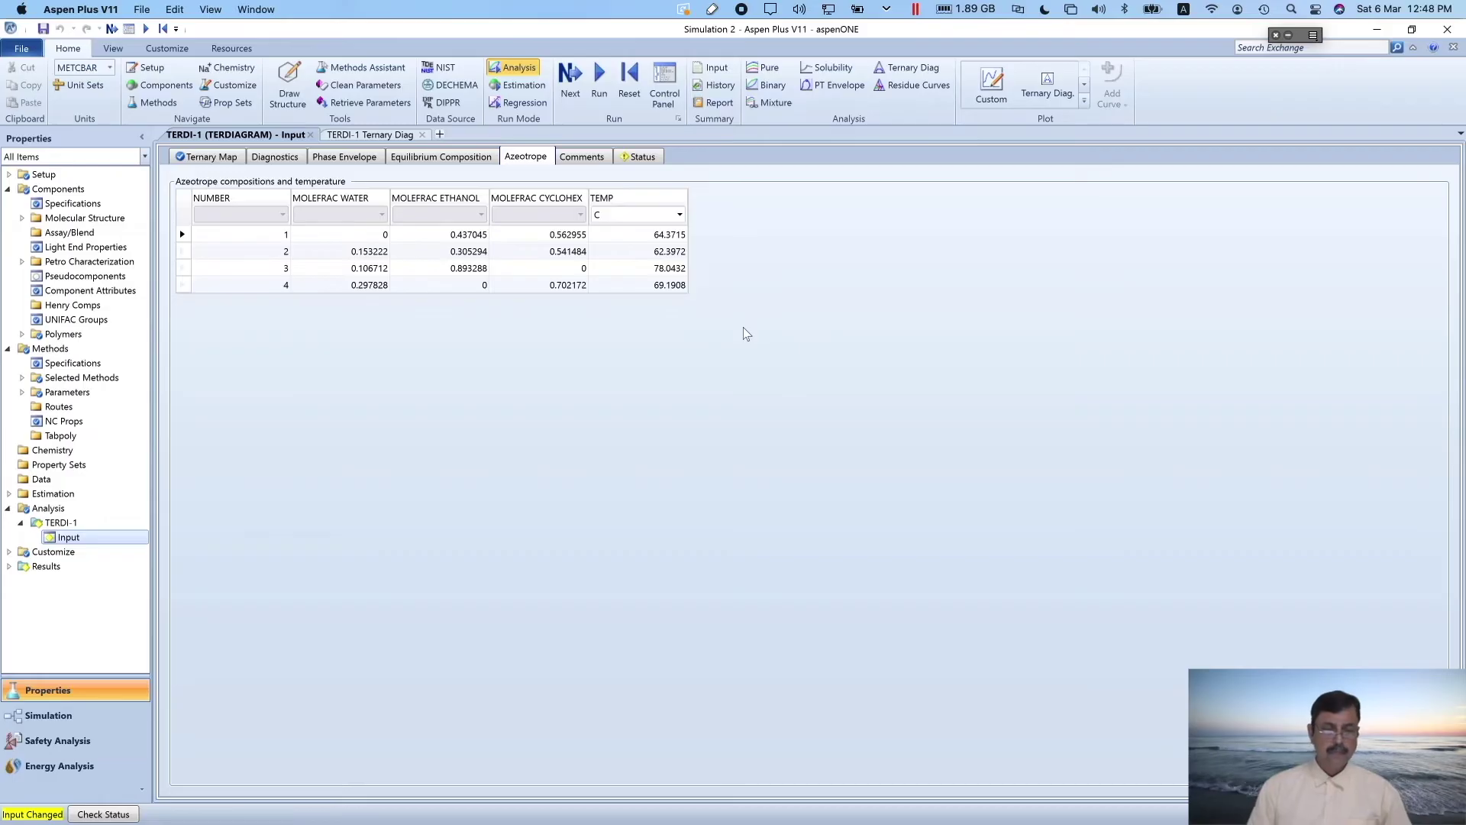
Switch to the presentation in Preview and advance to the Residue curves slide to read its example
{"action": "key", "text": "super+Tab"}
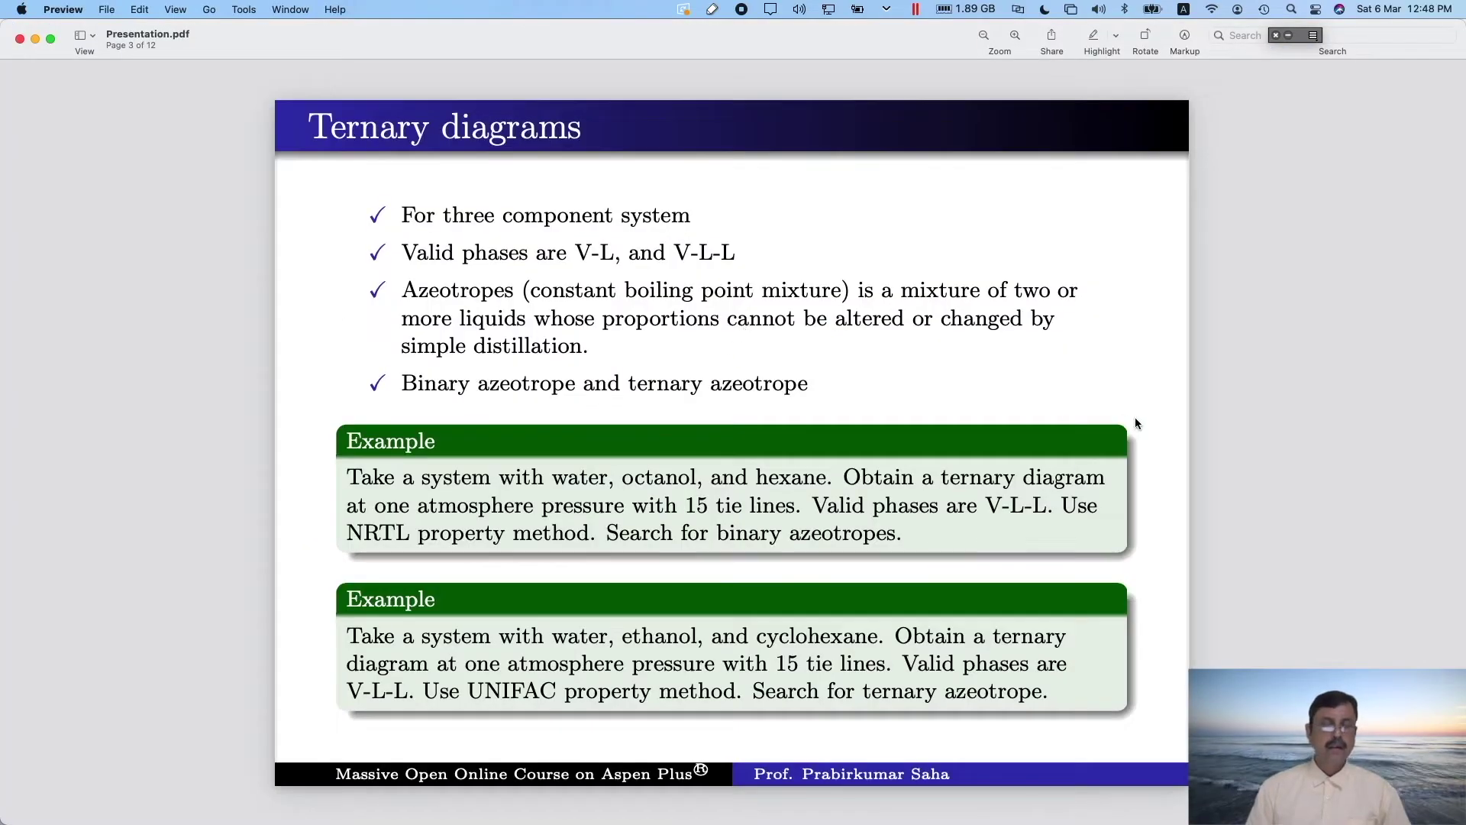
{"action": "key", "text": "Down"}
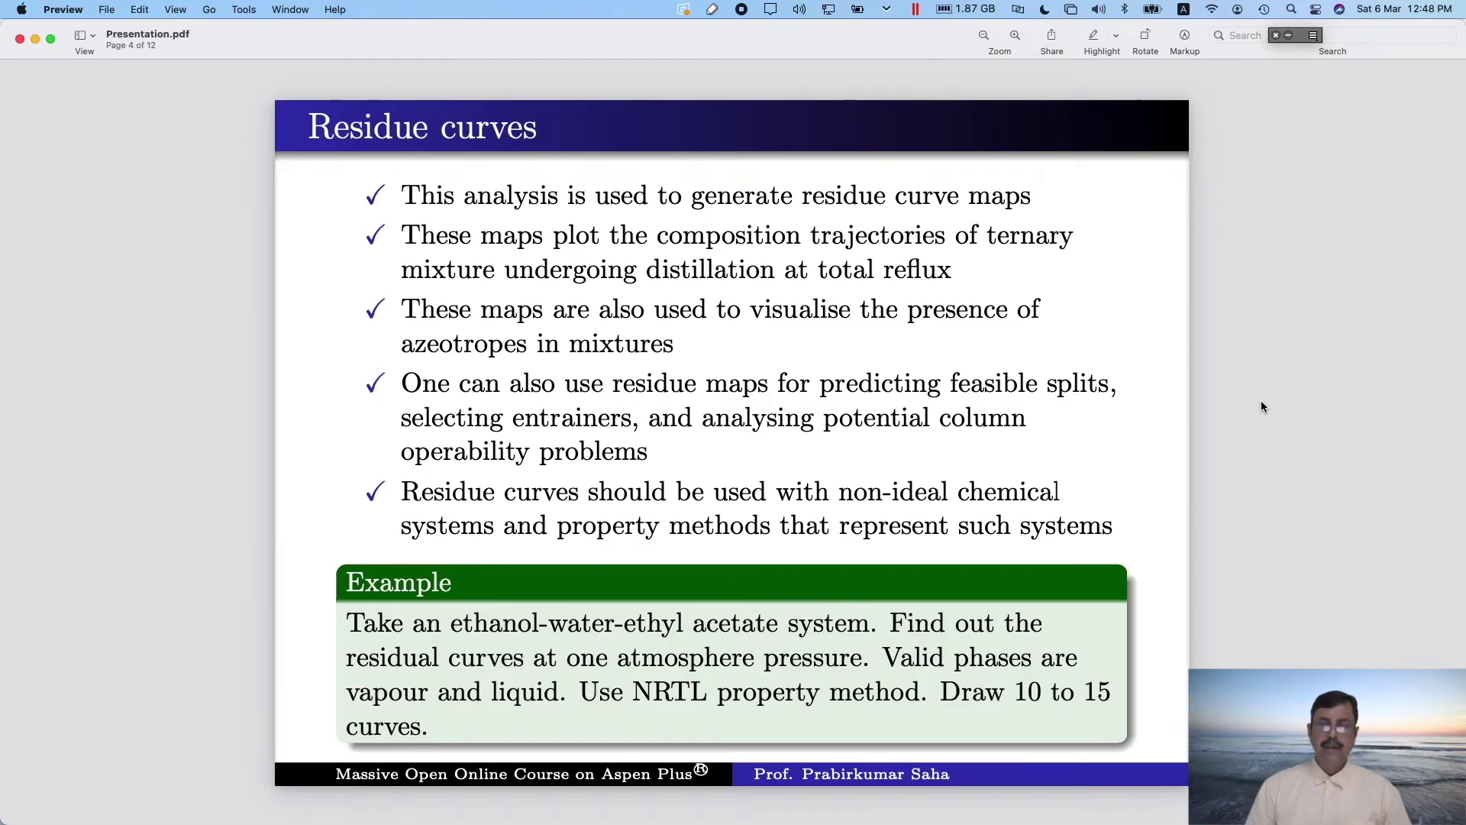
{"action": "left_click", "coordinate": [1299, 36]}
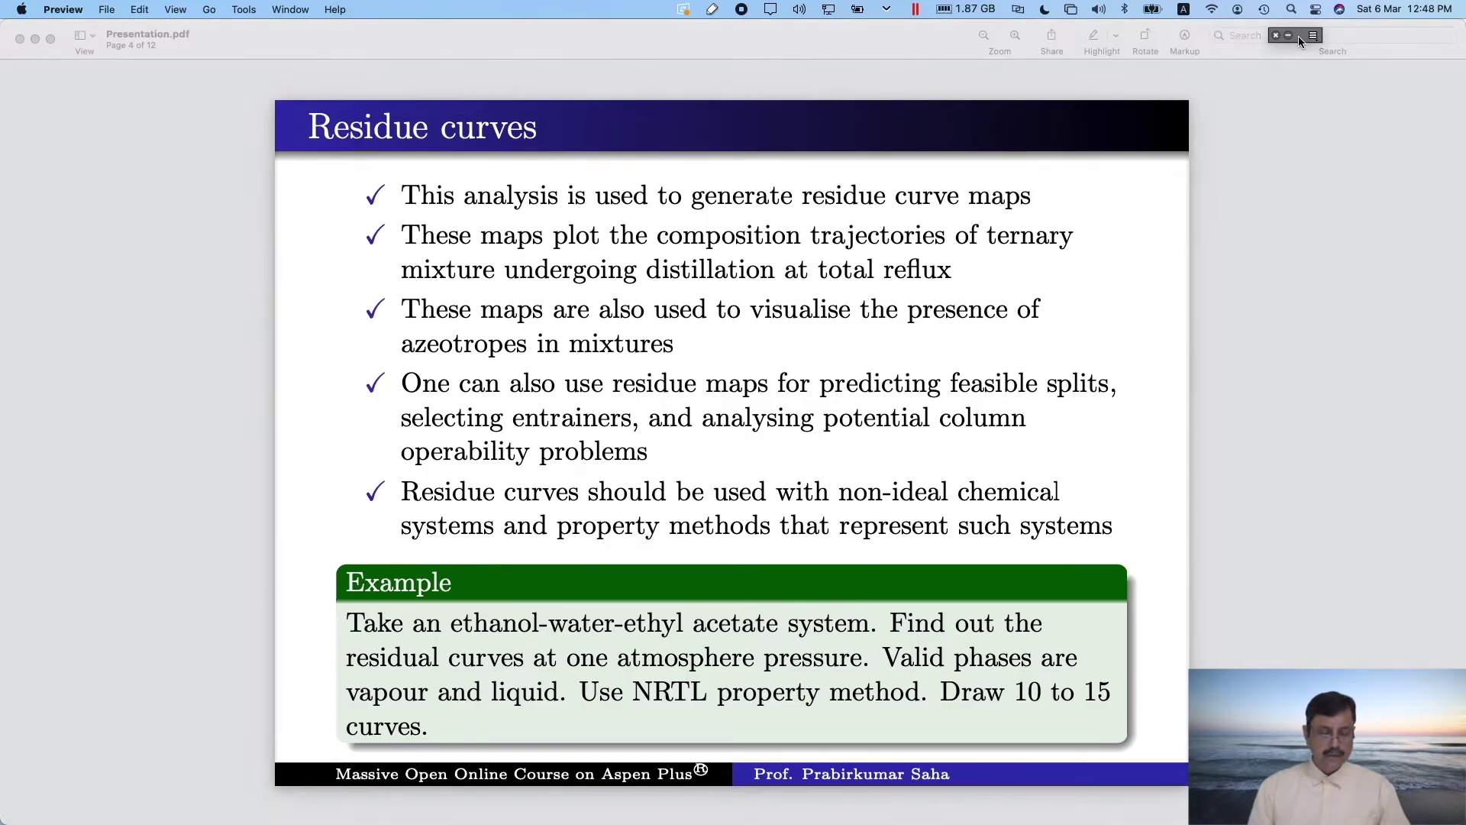
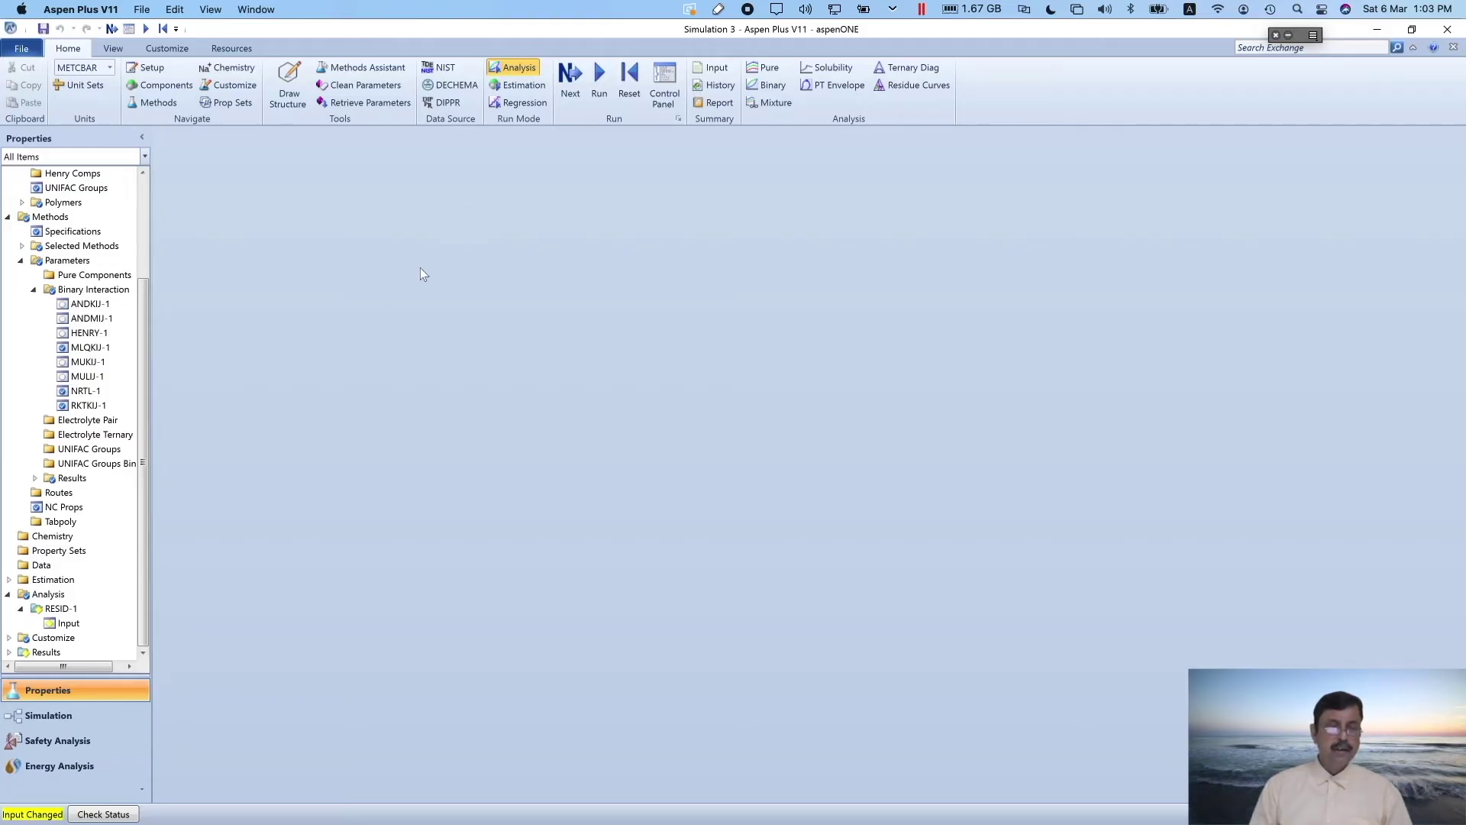
Check the slide's NIST example, retrieve NIST ThermoData Engine binary mixture data for WATER and ETHANOL, and close the retrieval window
{"action": "left_click", "coordinate": [444, 69]}
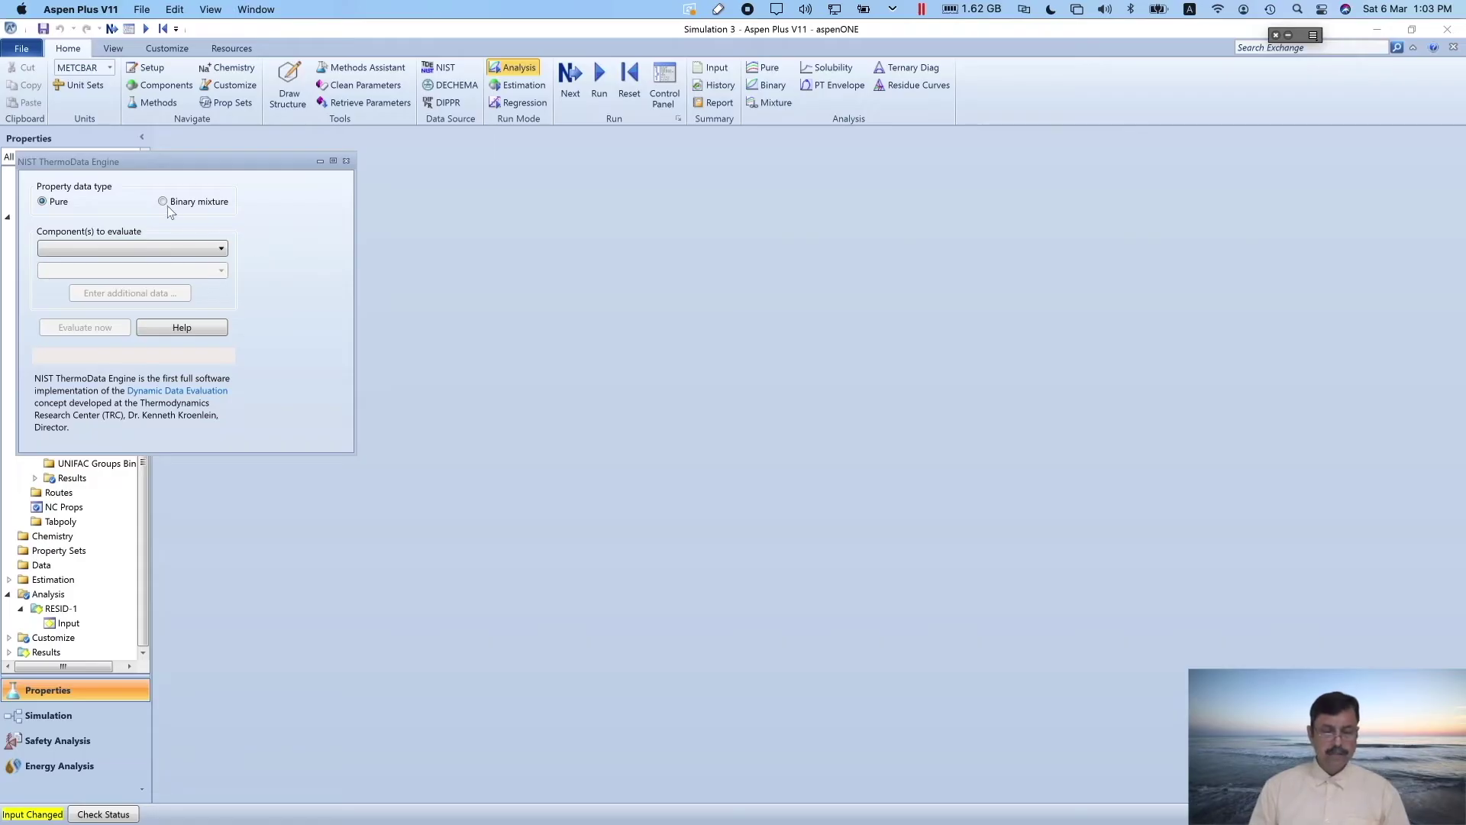
{"action": "key", "text": "super+Tab"}
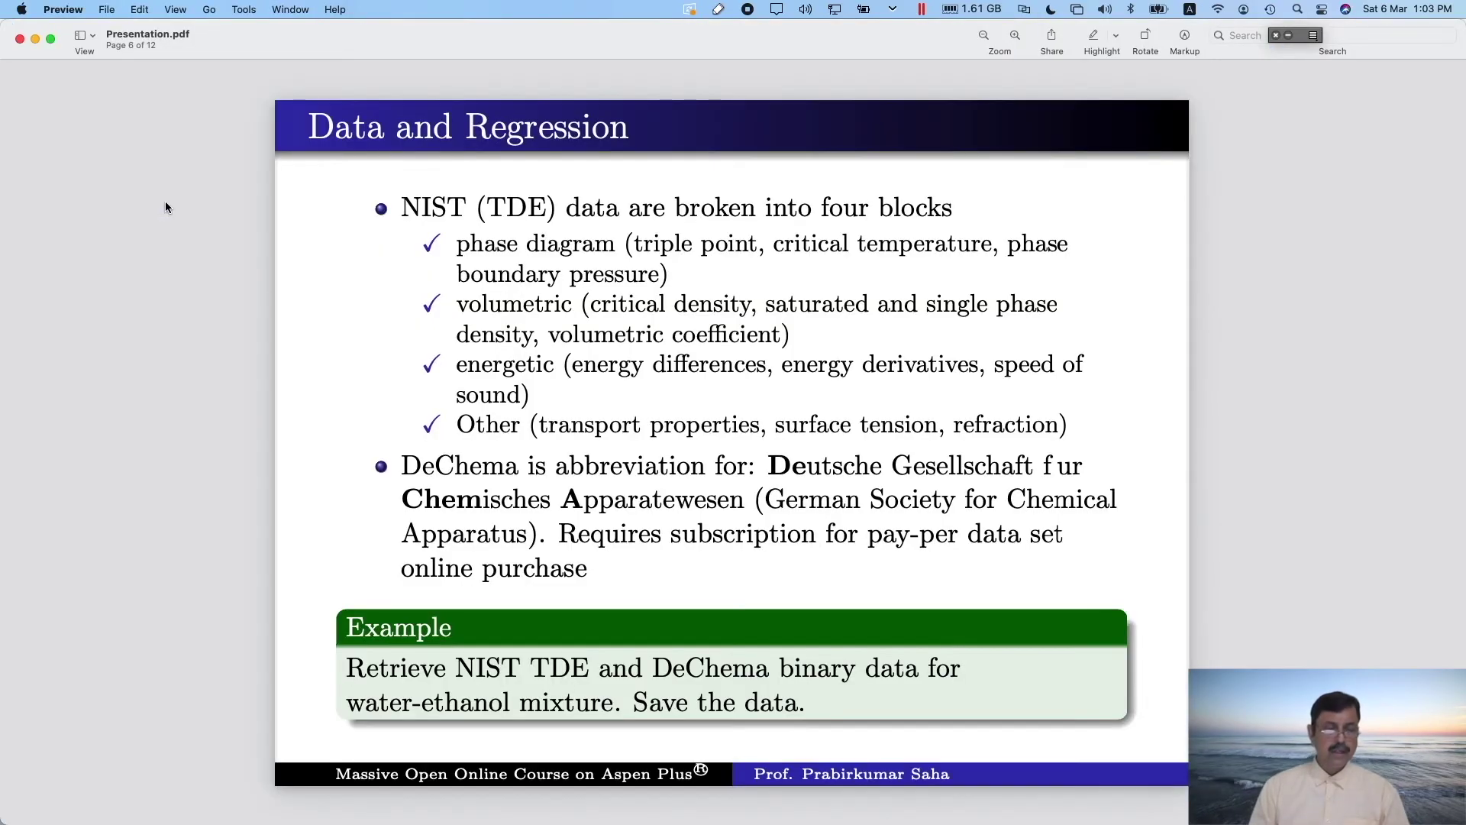
{"action": "key", "text": "super+Tab"}
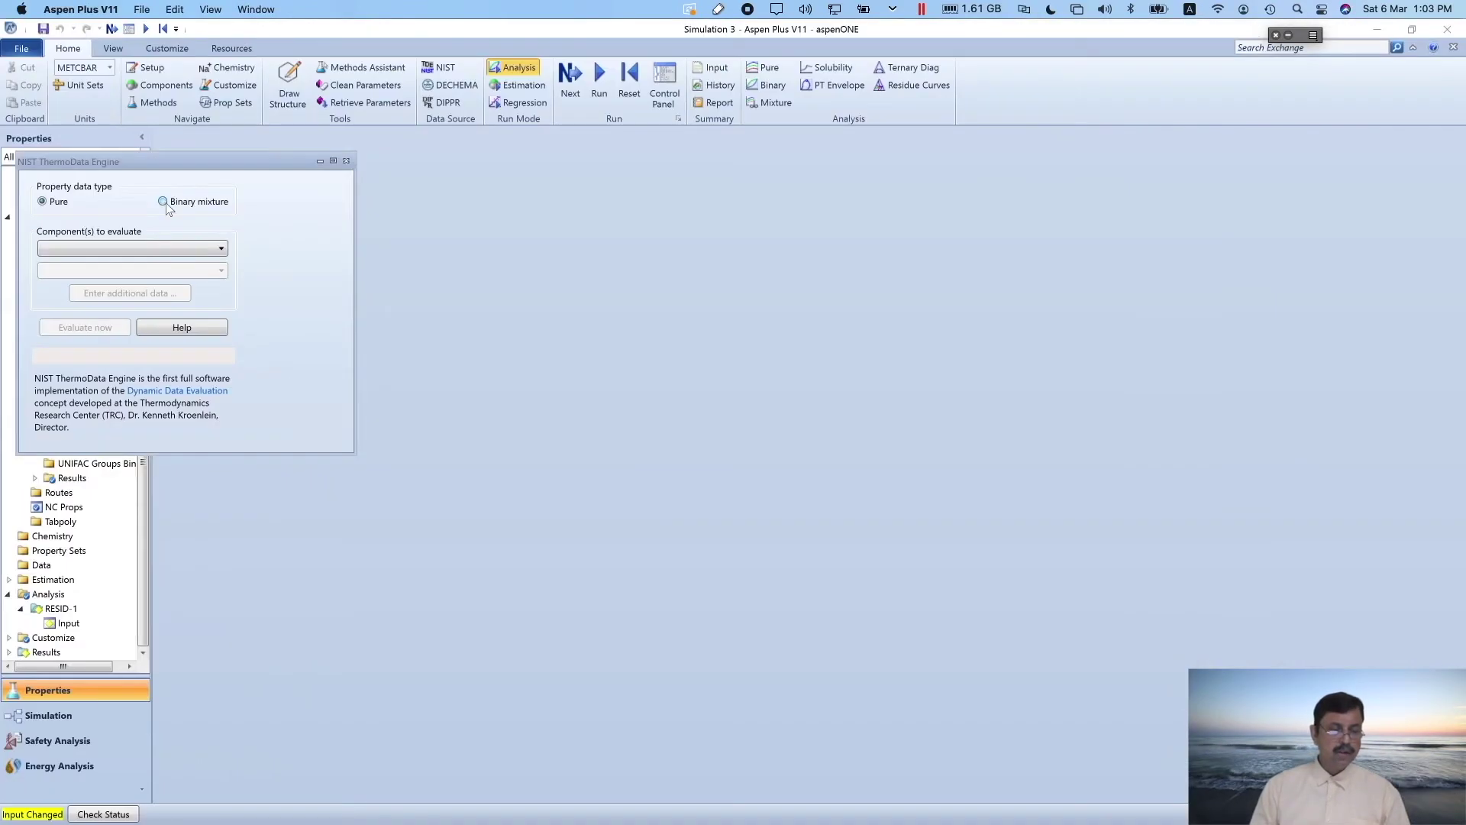
{"action": "left_click", "coordinate": [163, 201]}
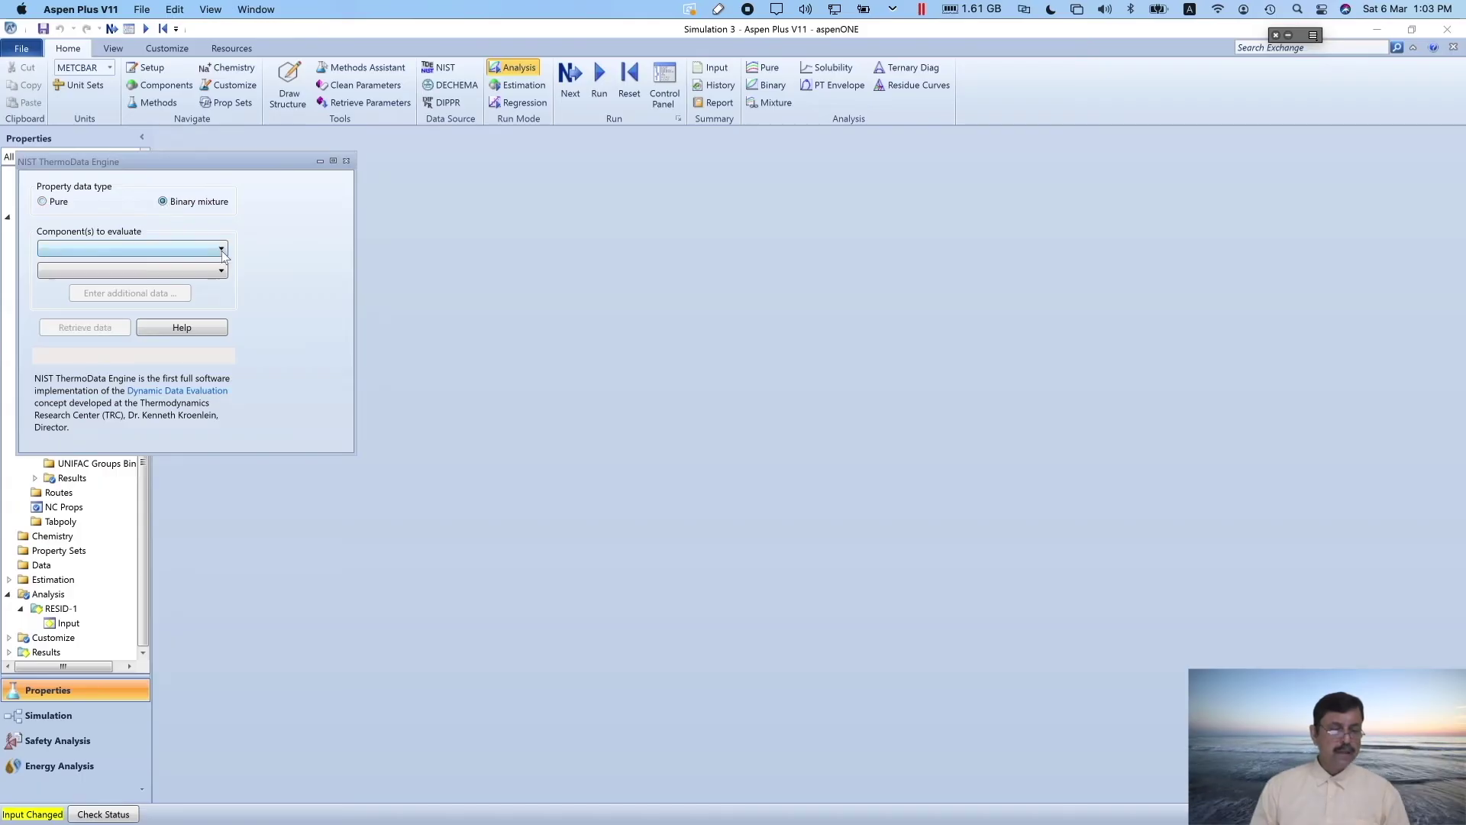
{"action": "left_click", "coordinate": [221, 250]}
{"action": "left_click", "coordinate": [189, 265]}
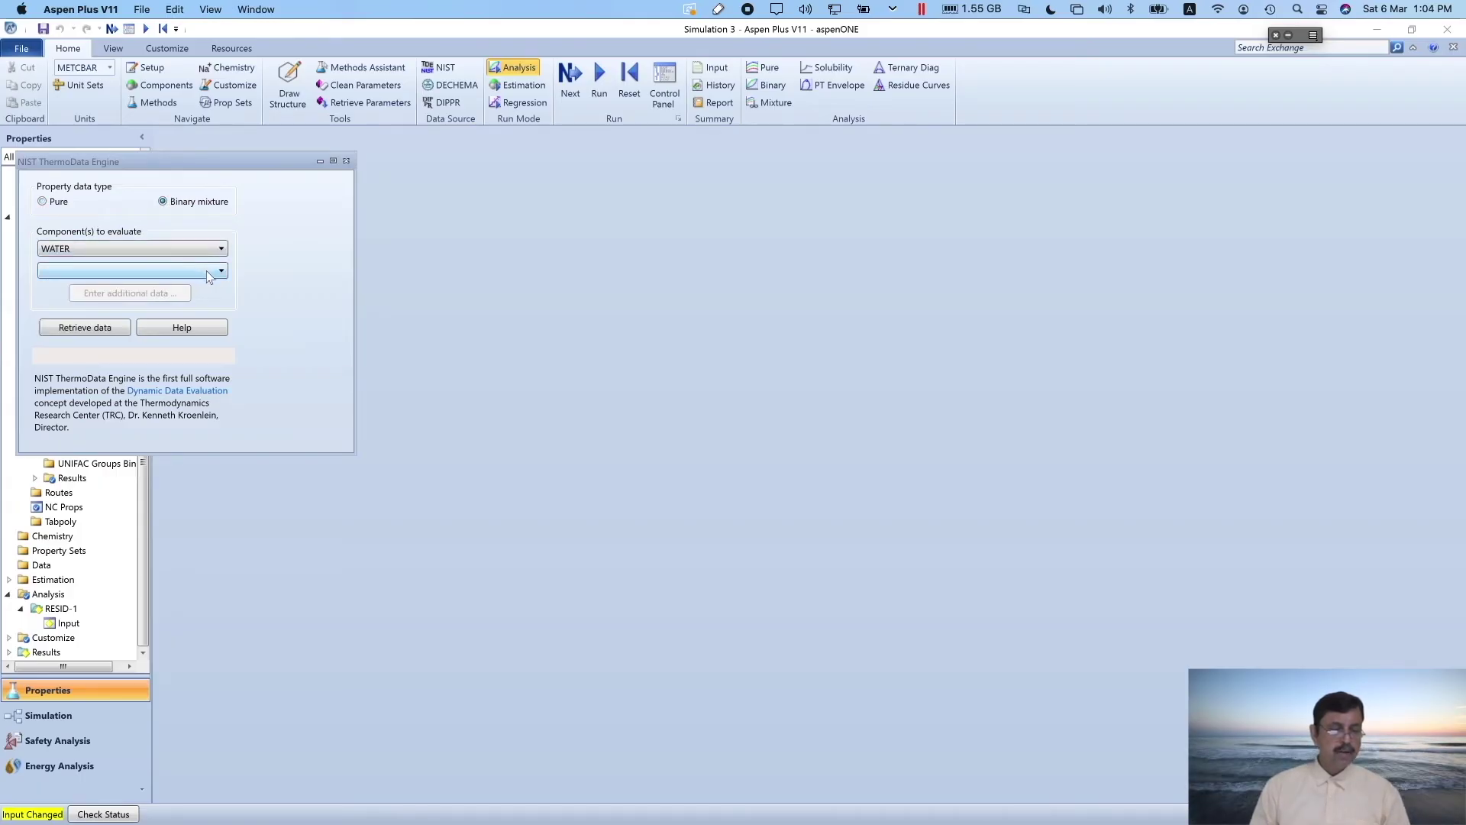
{"action": "left_click", "coordinate": [206, 270]}
{"action": "left_click", "coordinate": [164, 290]}
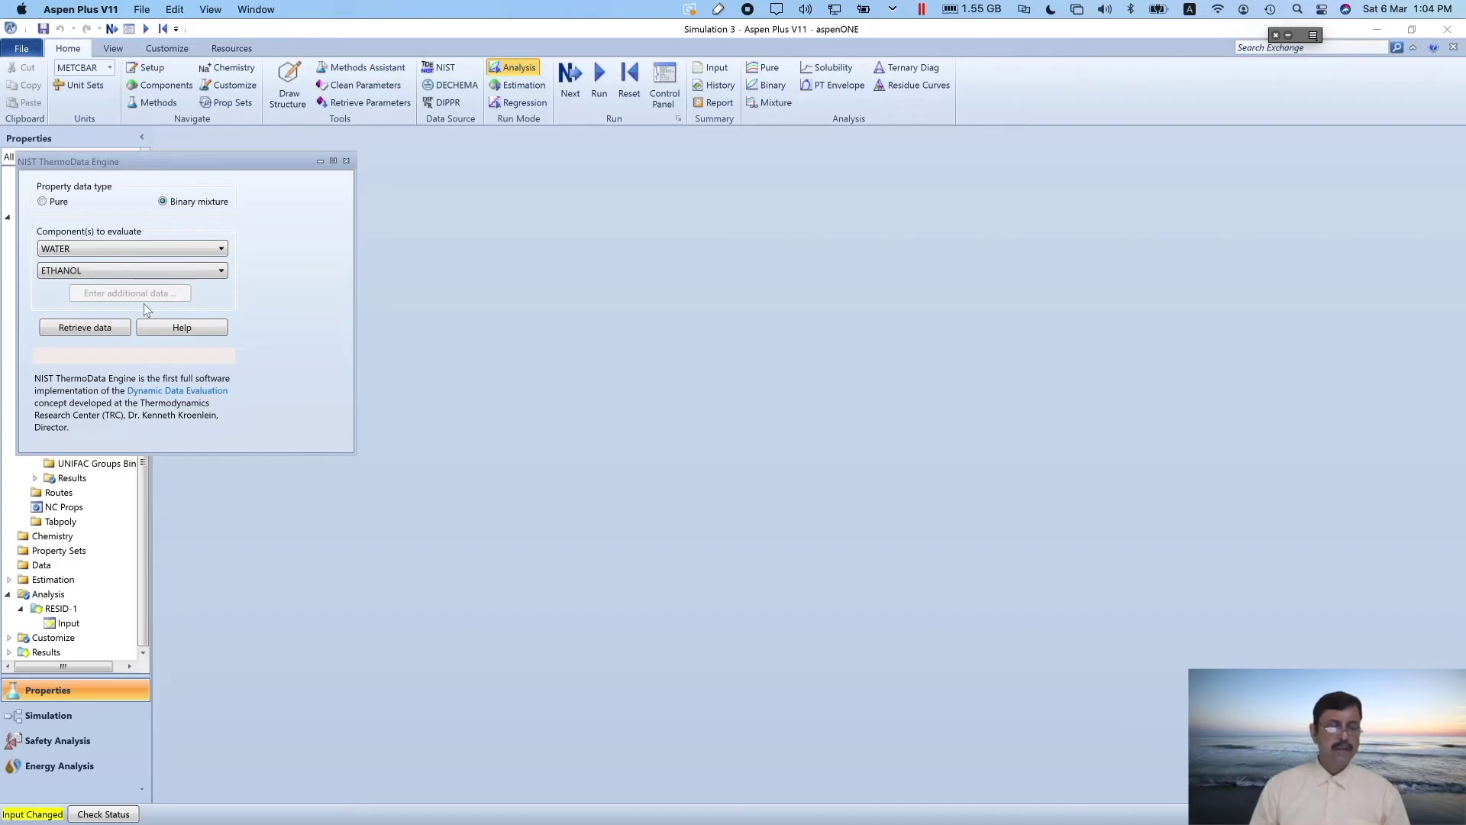
{"action": "left_click", "coordinate": [98, 328]}
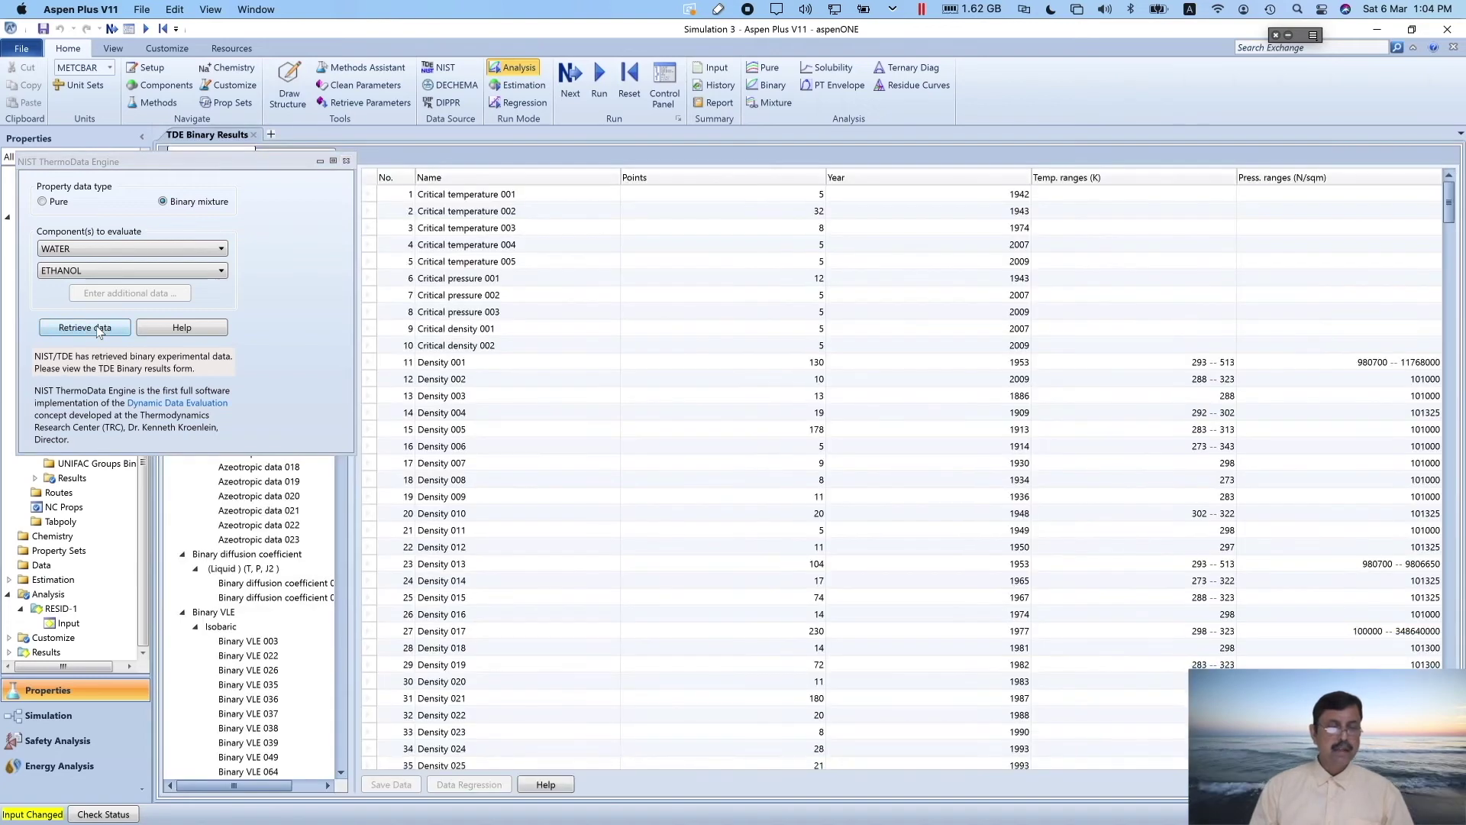
{"action": "left_click", "coordinate": [347, 161]}
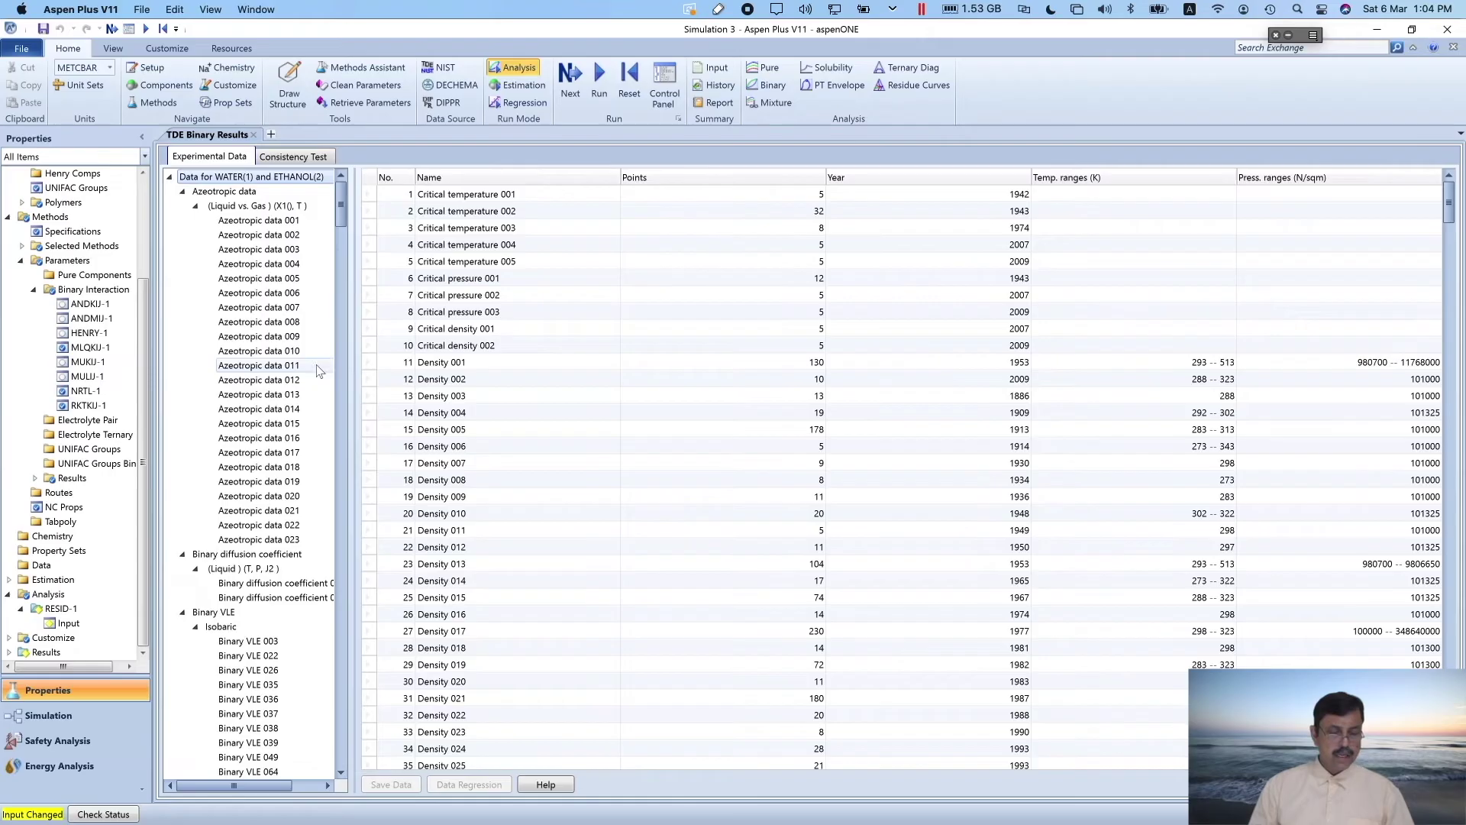
Locate the isobaric binary VLE sets in the water-ethanol TDE results and display Binary VLE 037
{"action": "left_click", "coordinate": [341, 773]}
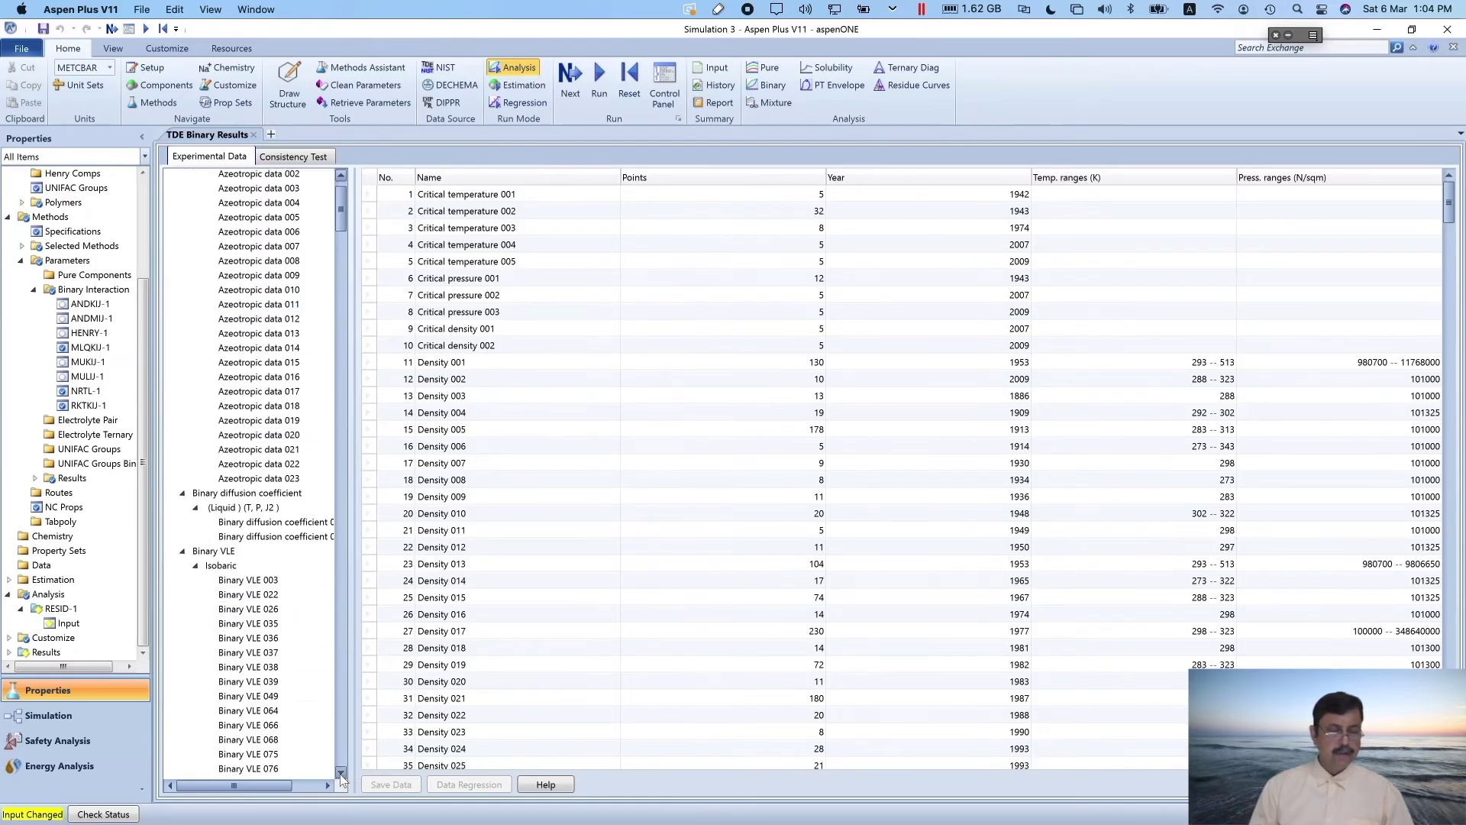
{"action": "left_click", "coordinate": [341, 773]}
{"action": "left_click", "coordinate": [340, 773]}
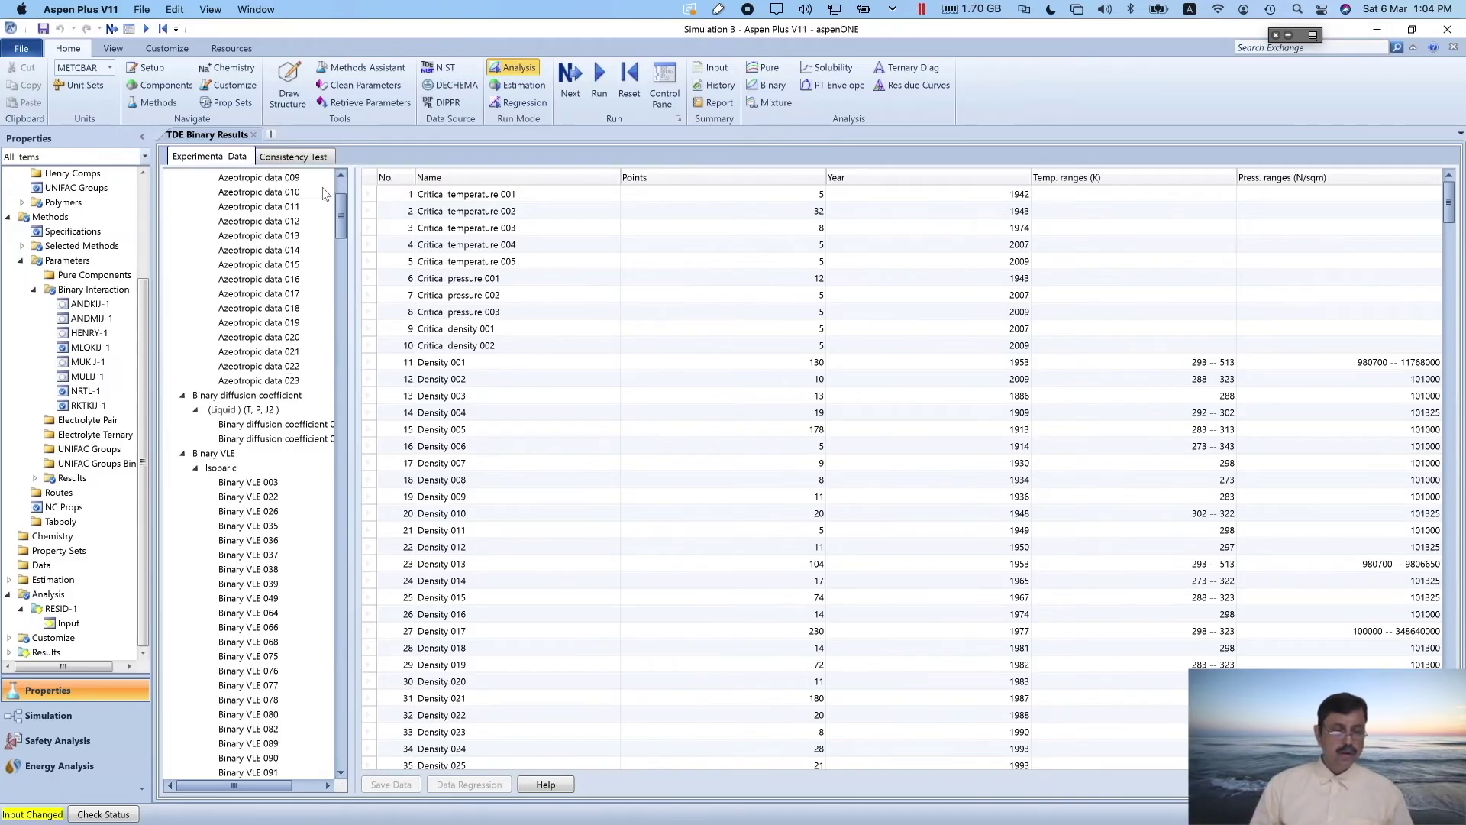
{"action": "left_click", "coordinate": [302, 439]}
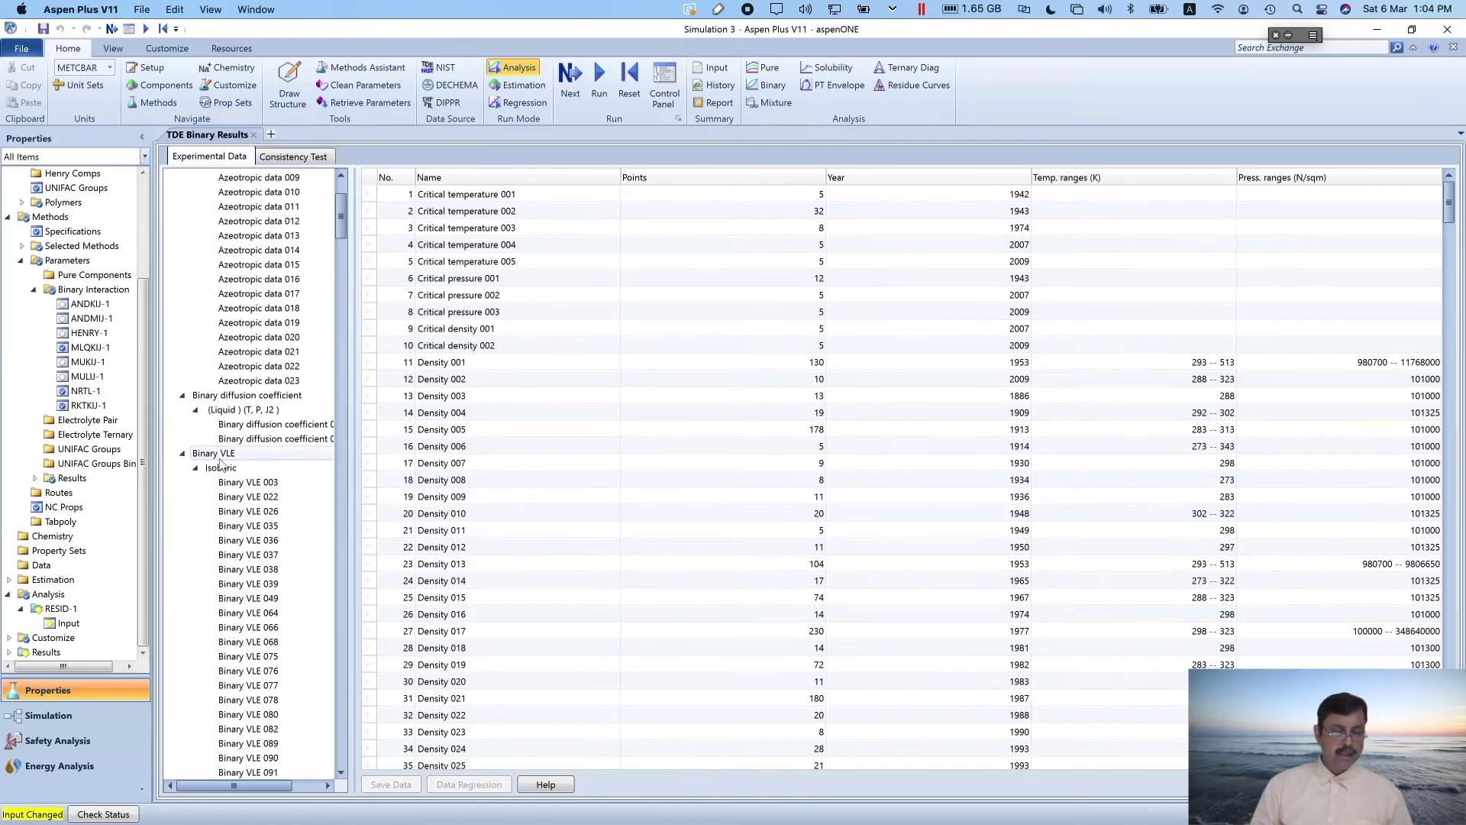
{"action": "left_click", "coordinate": [249, 556]}
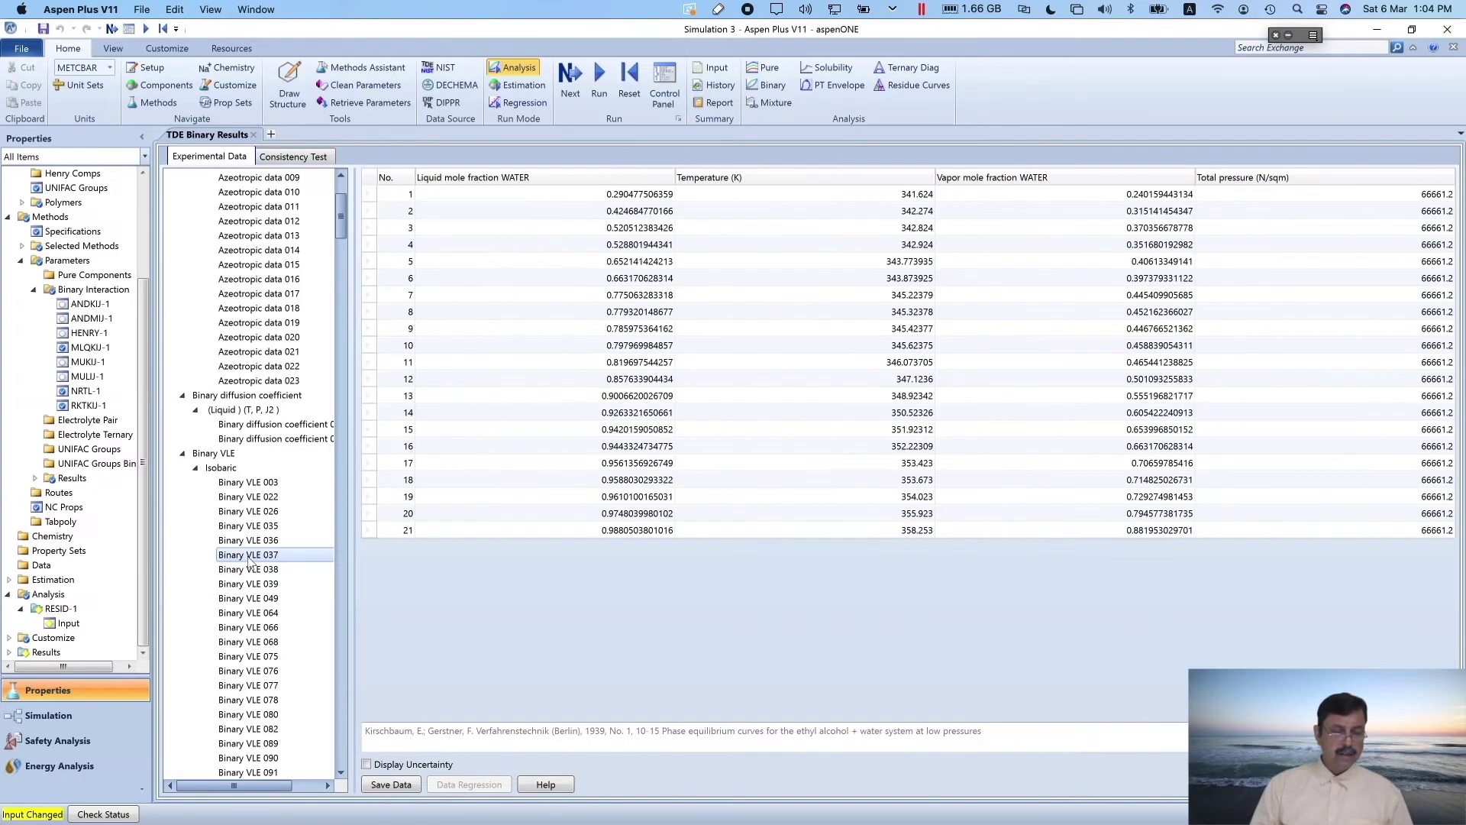
Browse the isobaric and isothermal binary VLE sets, then display the isobaric Binary VLE 049 data
{"action": "scroll", "coordinate": [342, 773], "scroll_direction": "down", "scroll_amount": 4}
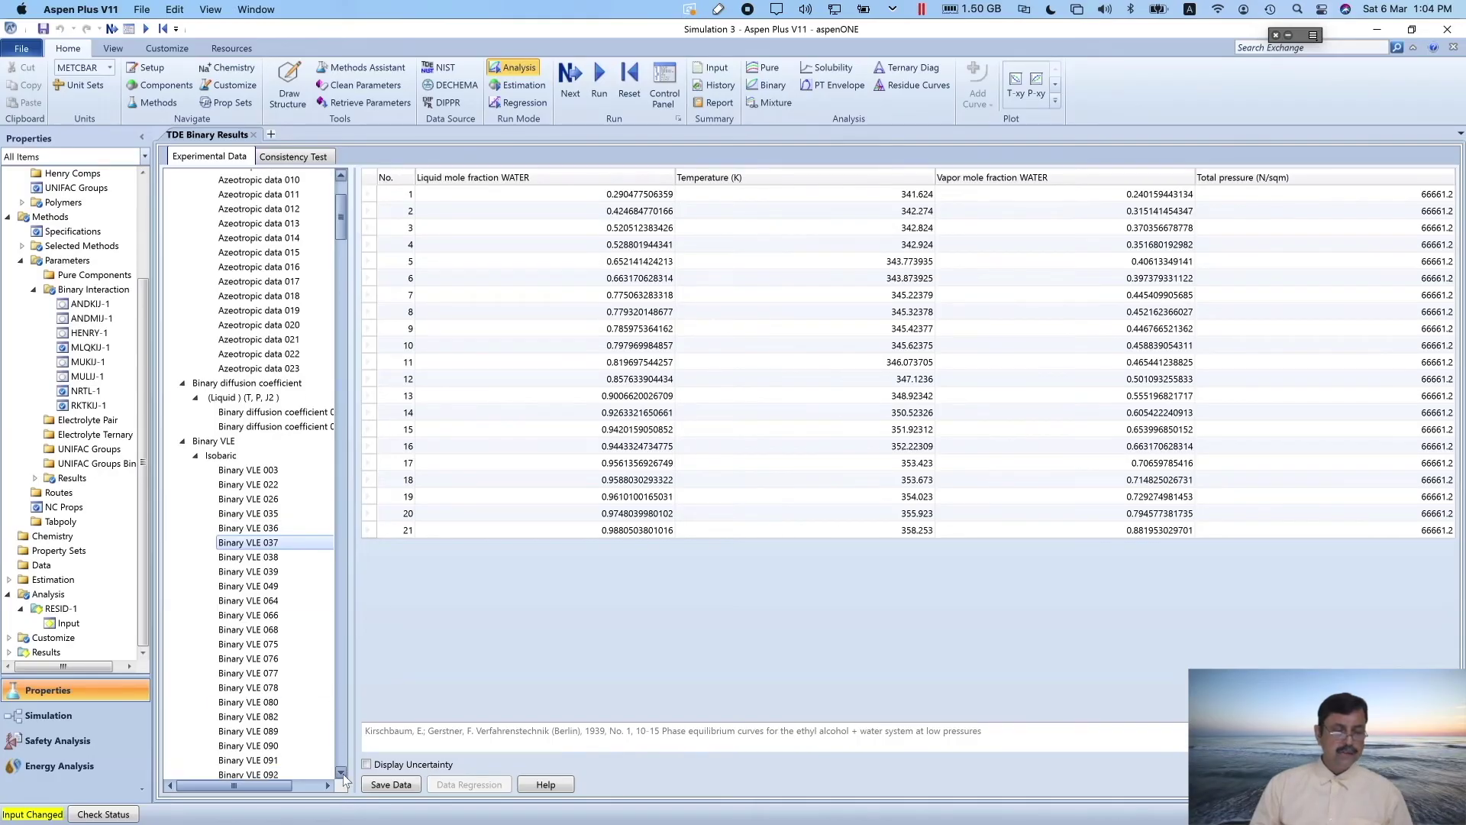
{"action": "scroll", "coordinate": [343, 773], "scroll_direction": "down", "scroll_amount": 8}
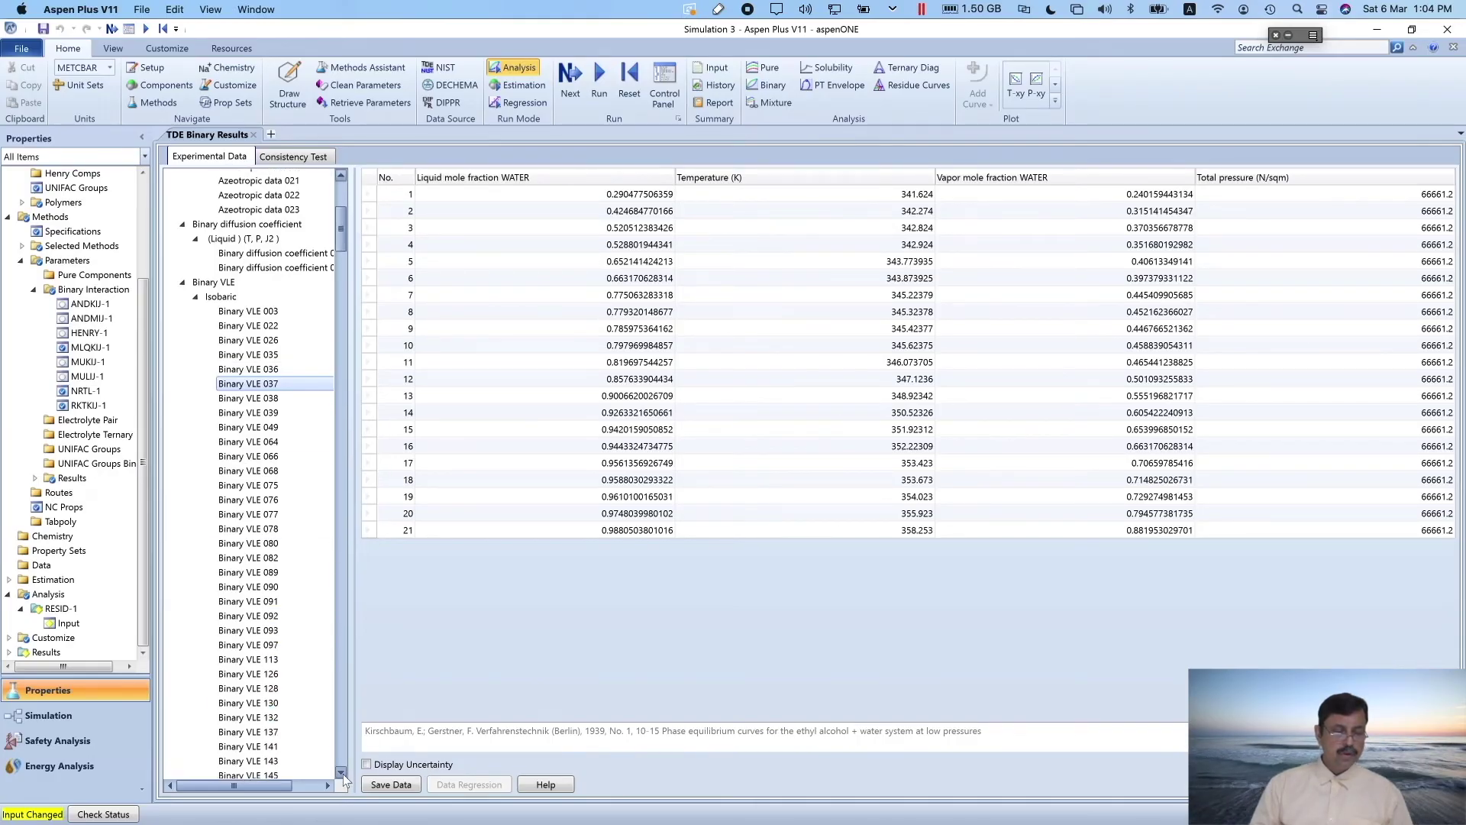
{"action": "scroll", "coordinate": [342, 773], "scroll_direction": "down", "scroll_amount": 10}
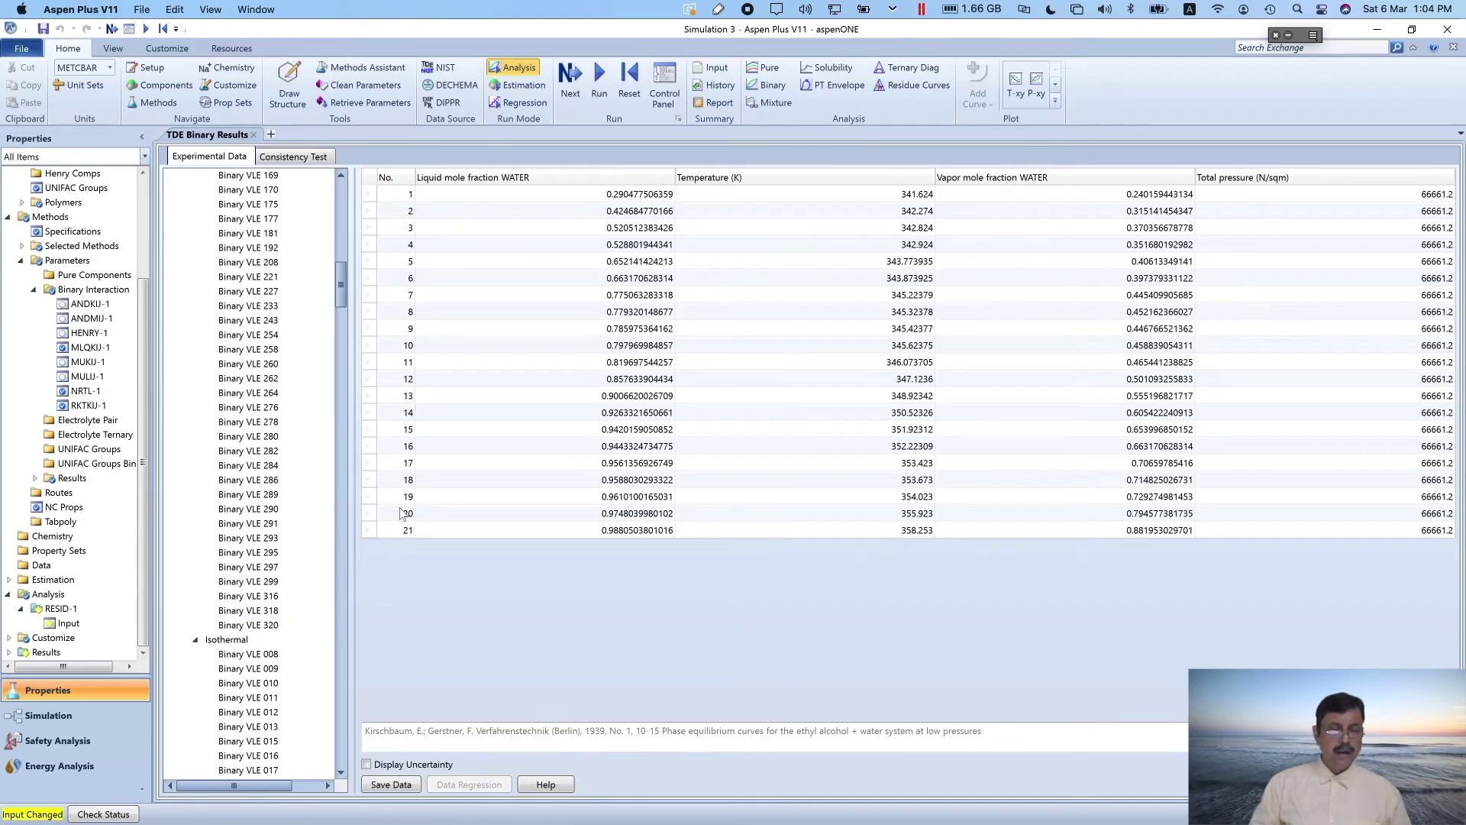
{"action": "left_click_drag", "start_coordinate": [340, 286], "coordinate": [339, 227]}
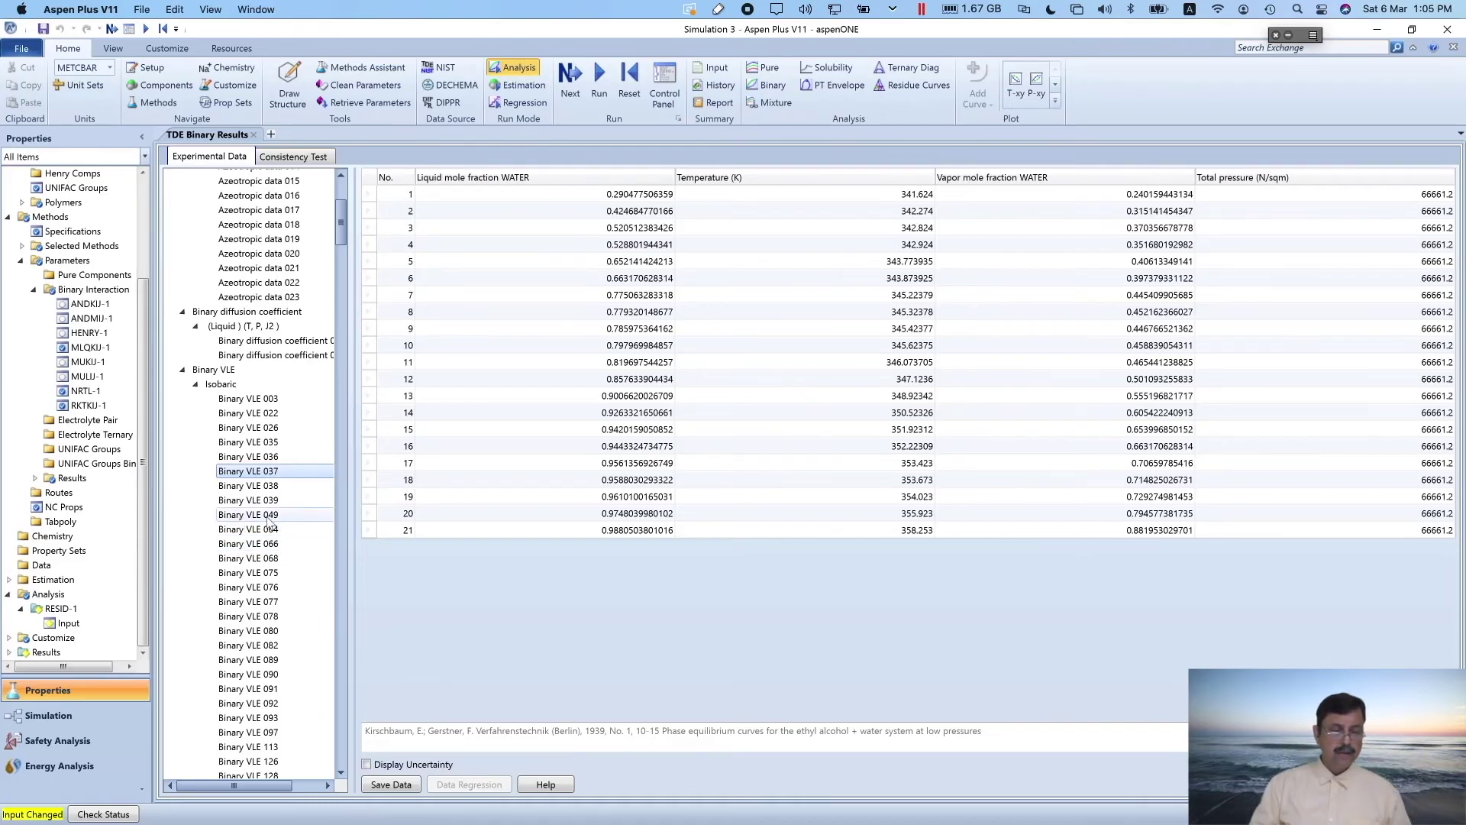
{"action": "left_click", "coordinate": [267, 516]}
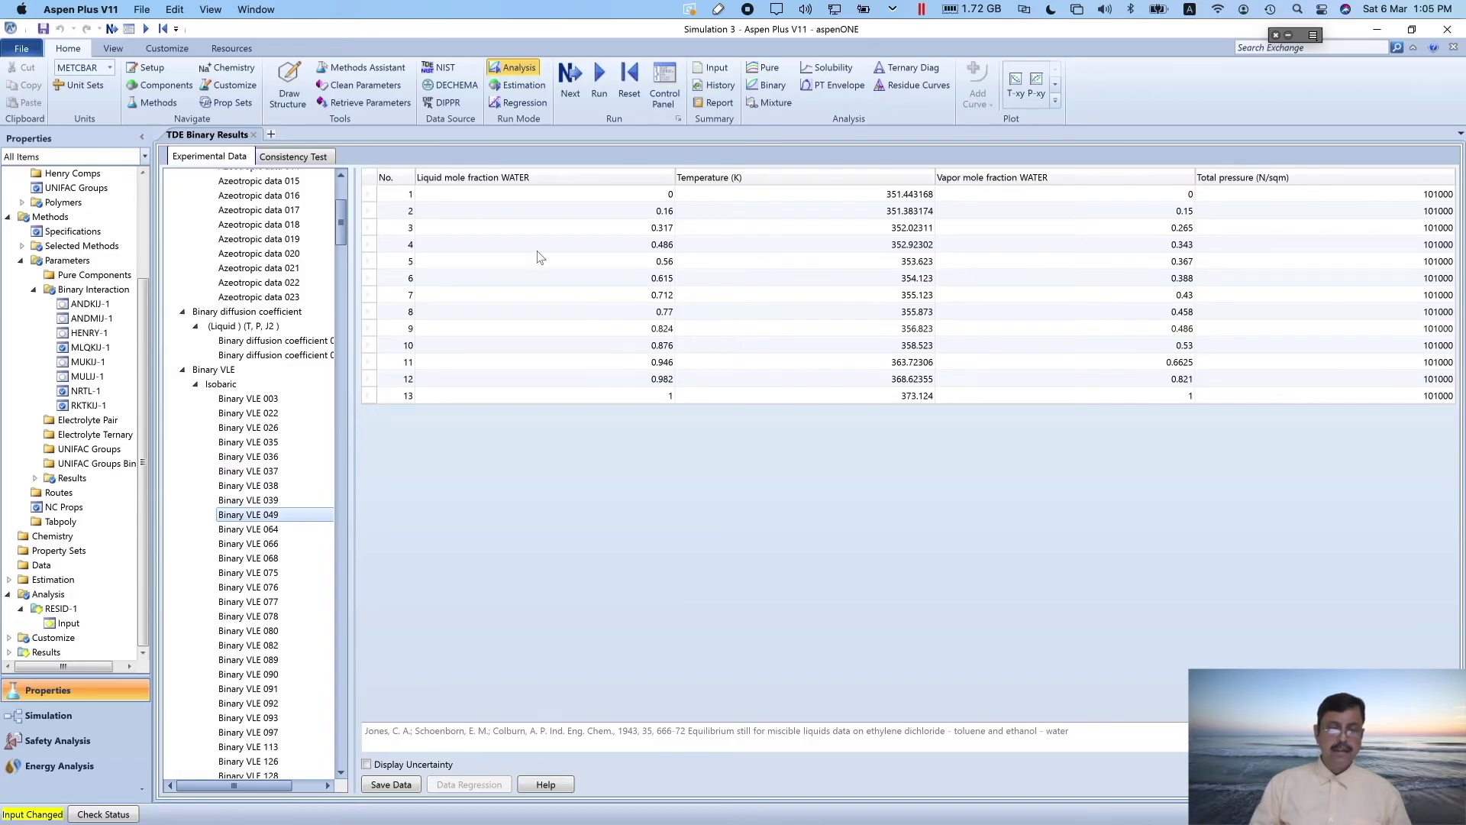
Examine the temperature data of Binary VLE 049 and the journal, year, volume and pages of its literature reference
{"action": "left_click", "coordinate": [725, 192]}
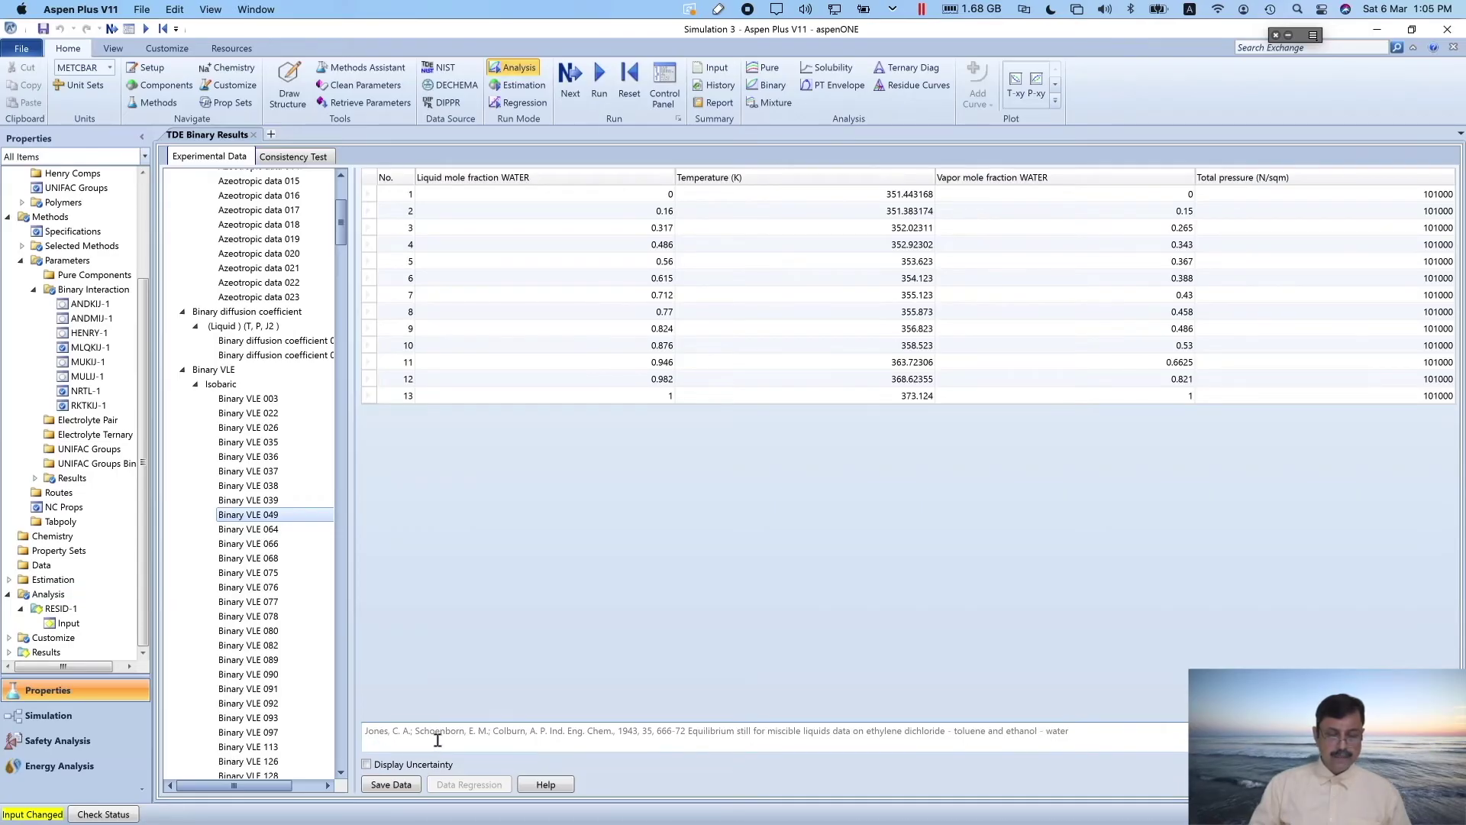
{"action": "left_click", "coordinate": [550, 731]}
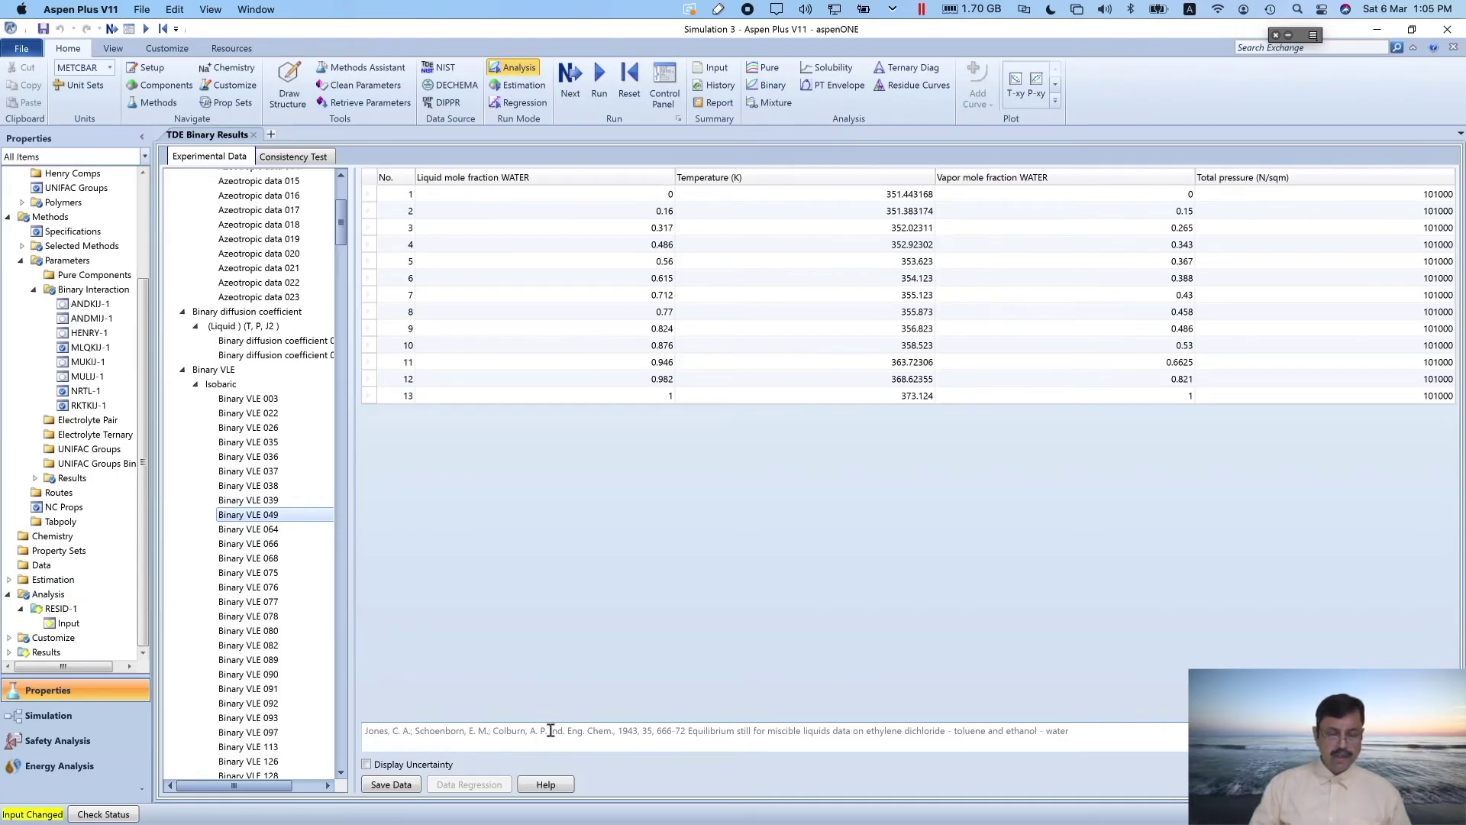
{"action": "left_click_drag", "start_coordinate": [567, 732], "coordinate": [638, 731]}
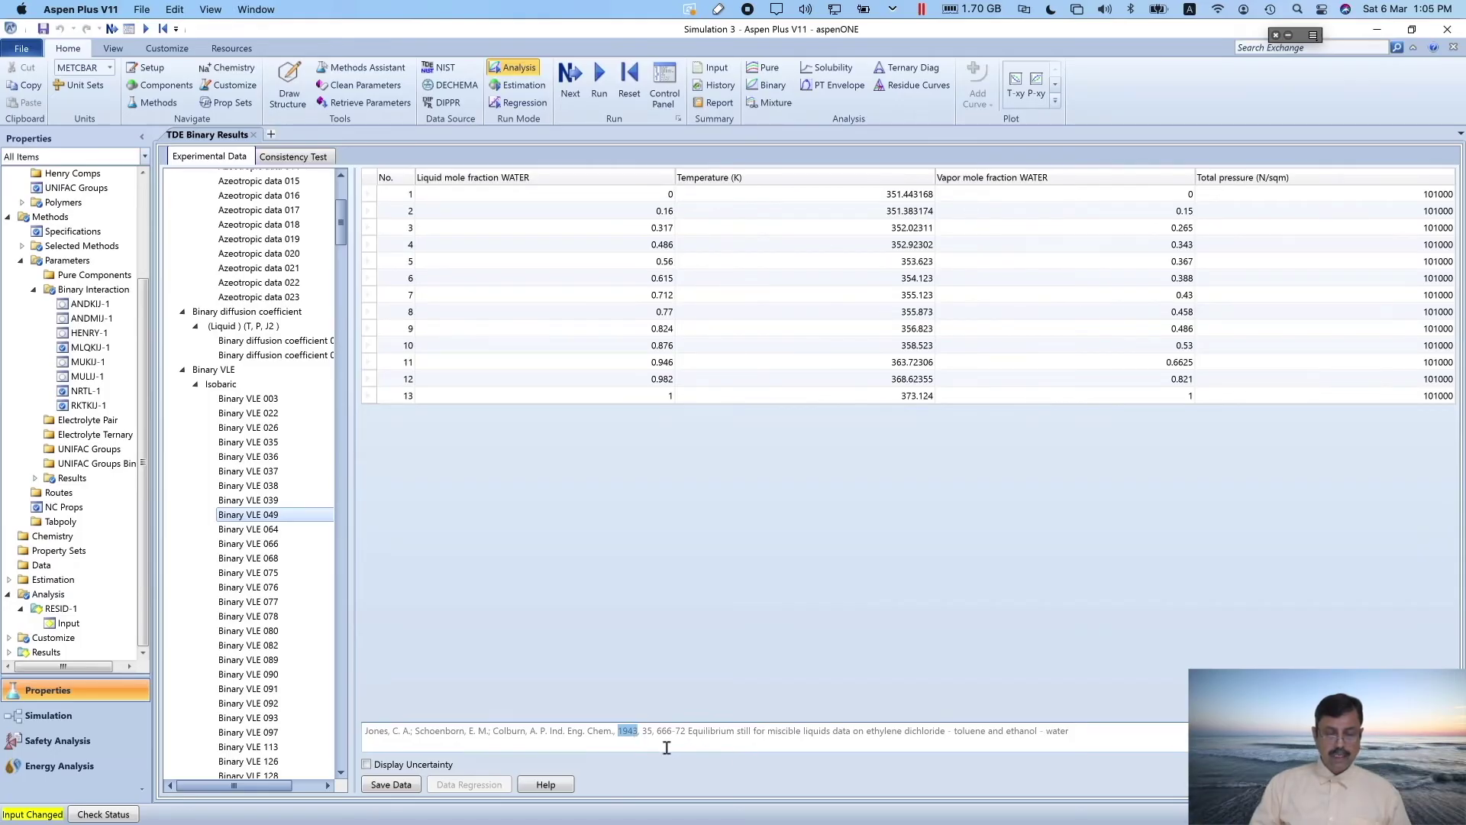
{"action": "left_click_drag", "start_coordinate": [641, 732], "coordinate": [743, 732]}
{"action": "left_click", "coordinate": [793, 737]}
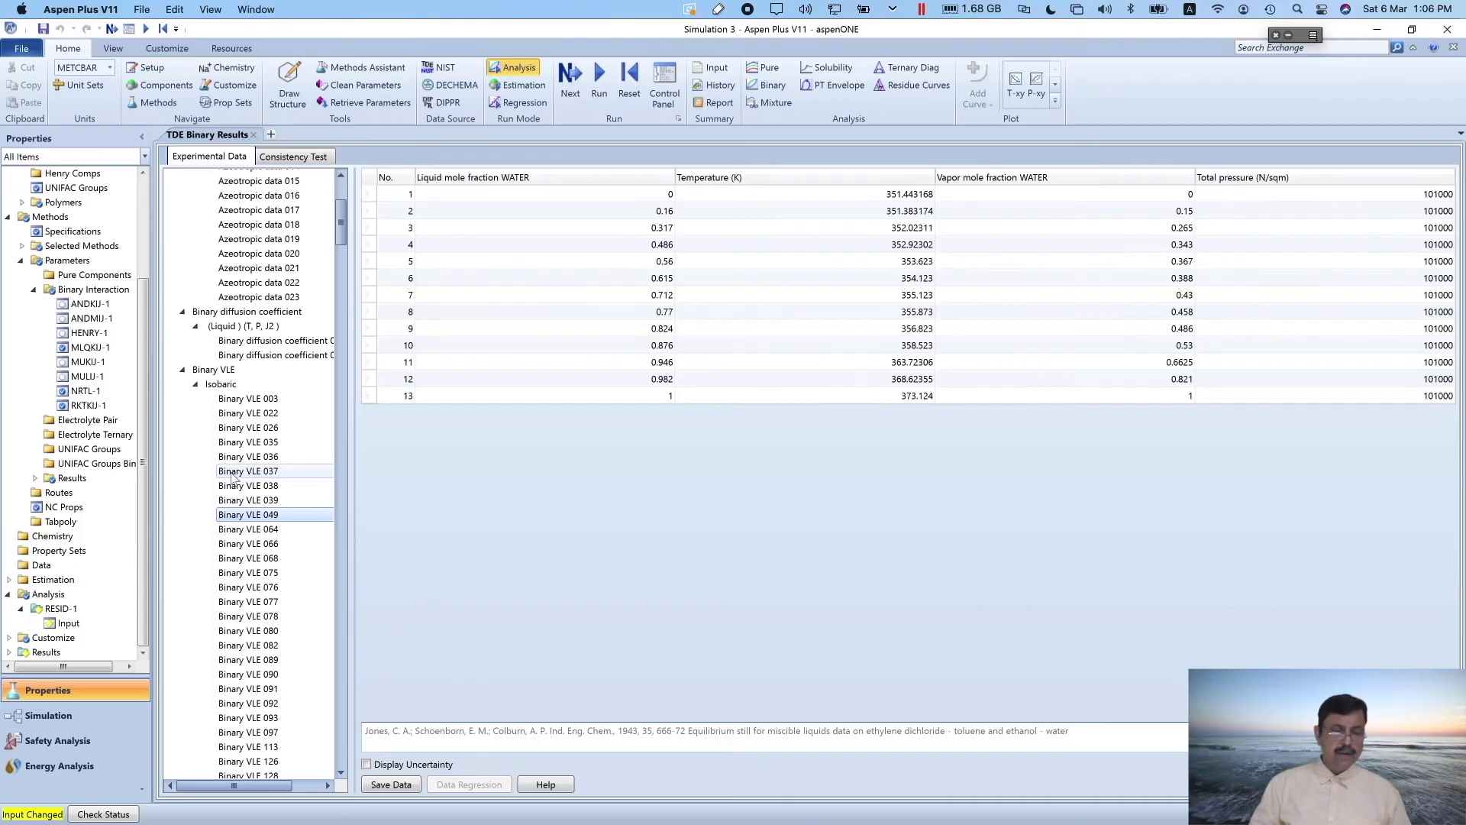
Return to Binary VLE 037, save experimental data sets BVLE037 and BVLE049 to the simulation, and open the saved data
{"action": "left_click", "coordinate": [272, 477]}
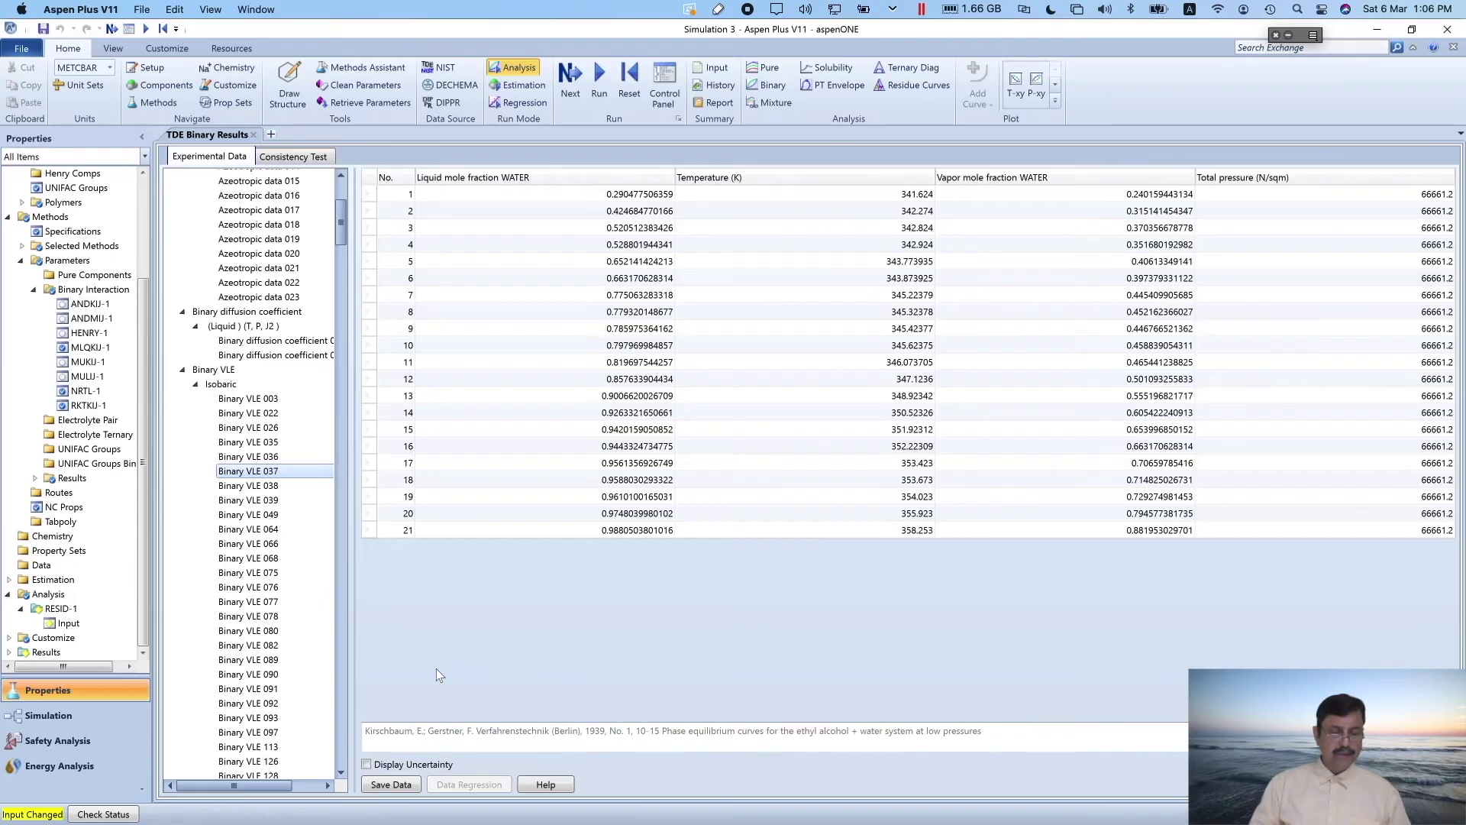
{"action": "left_click", "coordinate": [390, 786]}
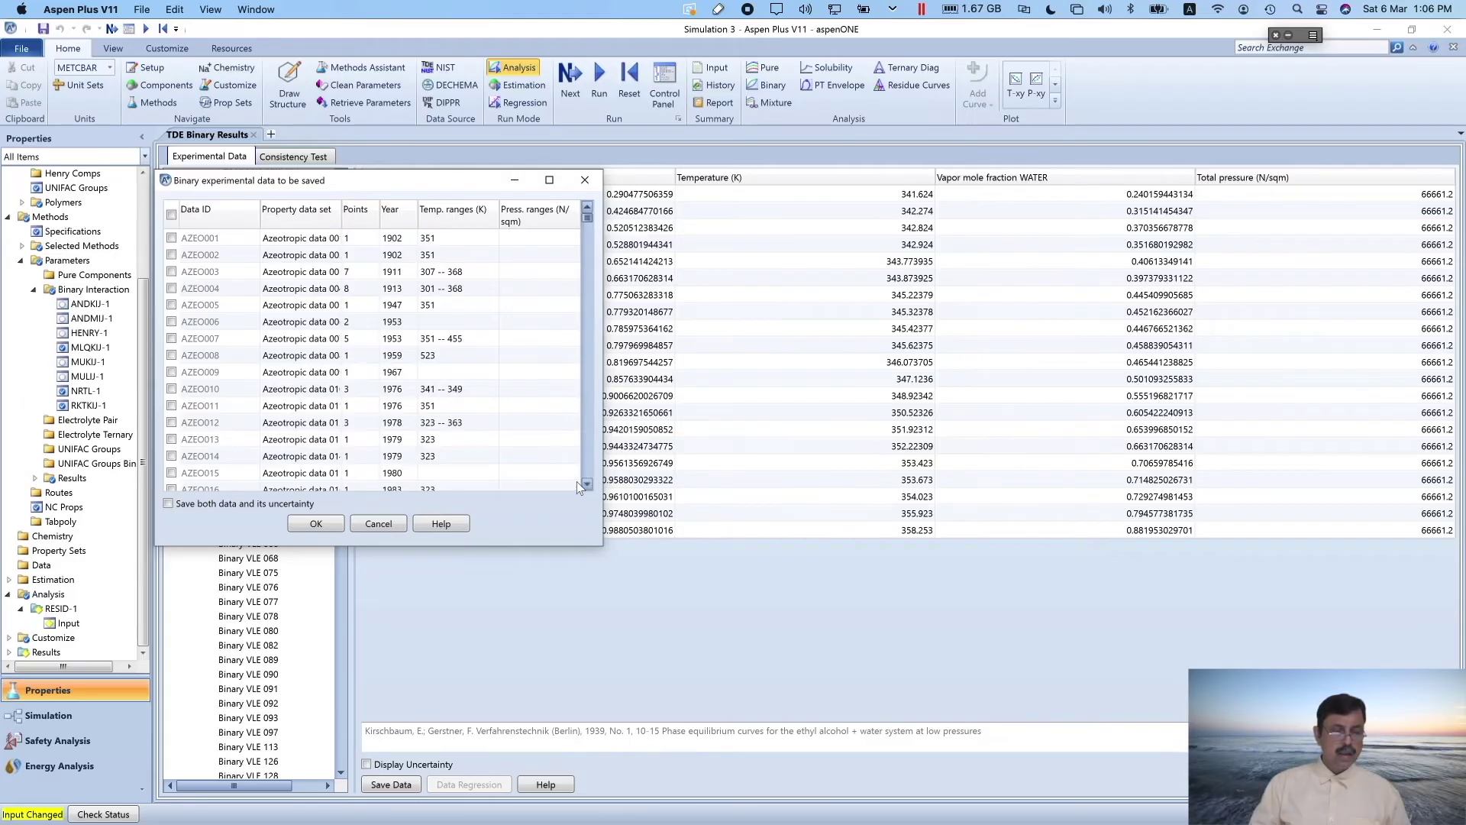
{"action": "left_click", "coordinate": [587, 455]}
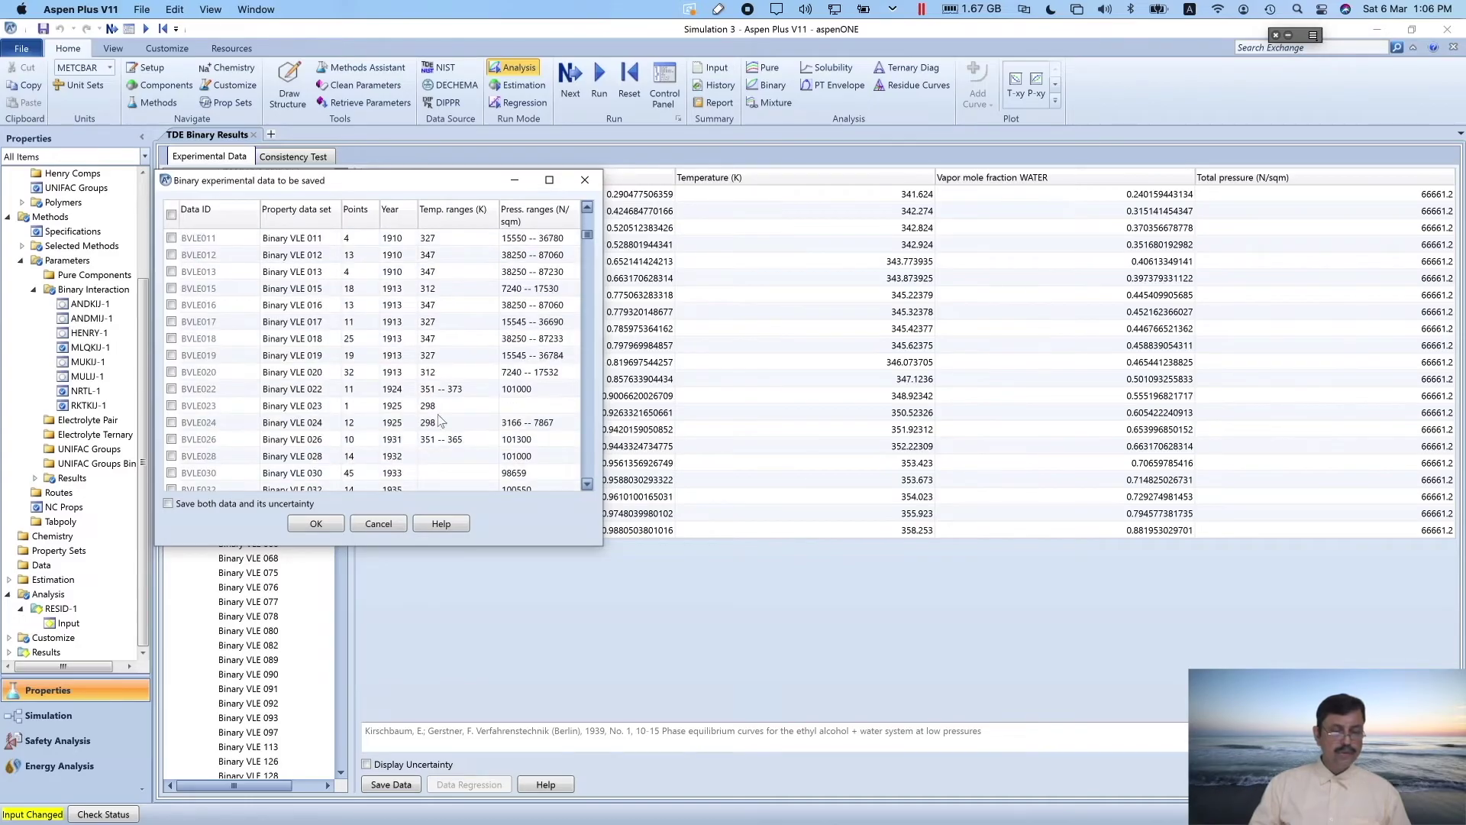
{"action": "left_click", "coordinate": [588, 484]}
{"action": "left_click", "coordinate": [587, 484]}
{"action": "left_click", "coordinate": [587, 484]}
{"action": "left_click", "coordinate": [587, 484]}
{"action": "left_click", "coordinate": [588, 485]}
{"action": "left_click", "coordinate": [587, 485]}
{"action": "left_click", "coordinate": [587, 484]}
{"action": "left_click", "coordinate": [587, 484]}
{"action": "left_click", "coordinate": [588, 484]}
{"action": "left_click", "coordinate": [587, 484]}
{"action": "left_click", "coordinate": [587, 485]}
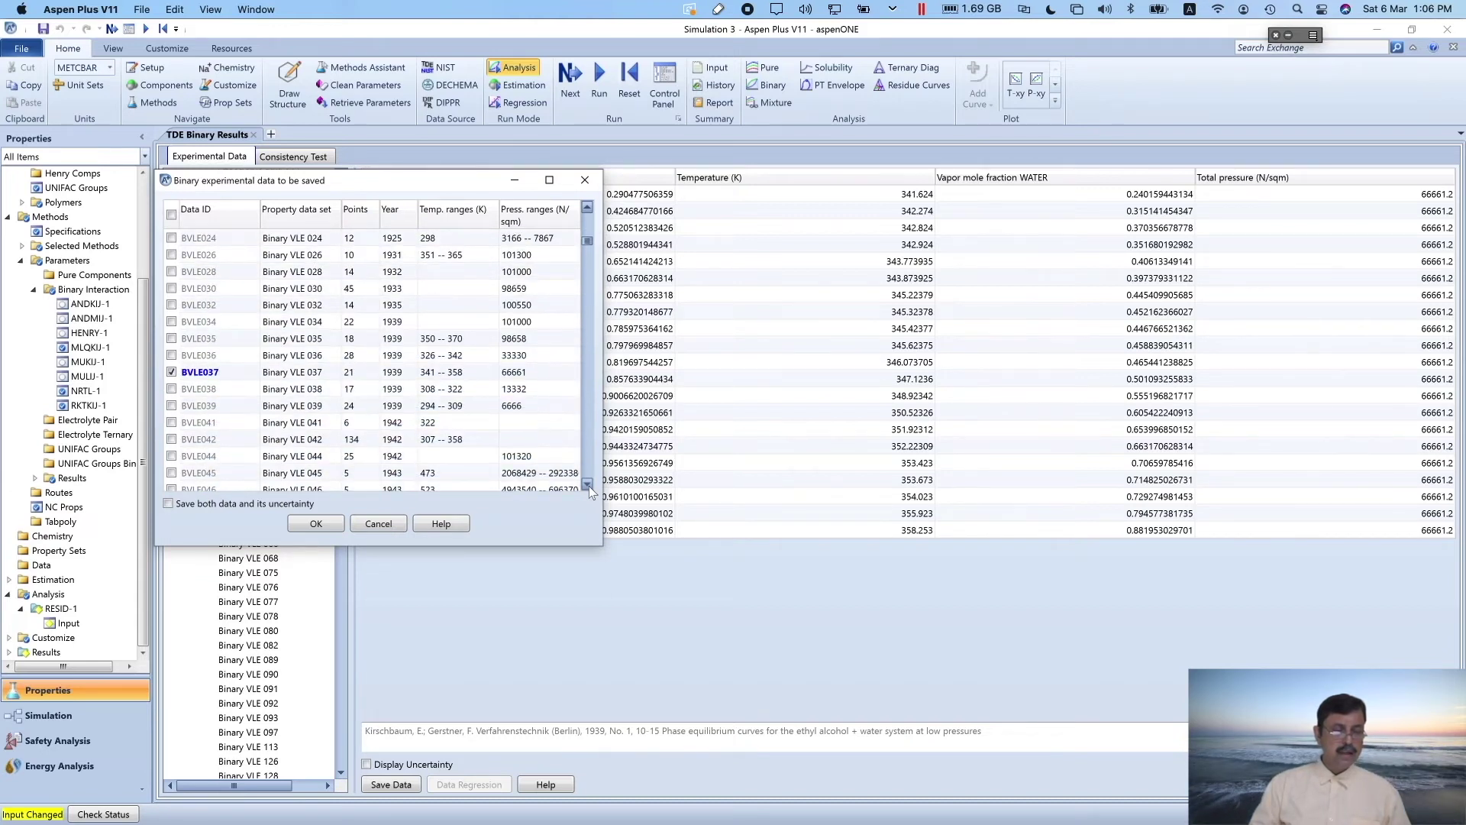
{"action": "left_click", "coordinate": [587, 485]}
{"action": "left_click", "coordinate": [588, 484]}
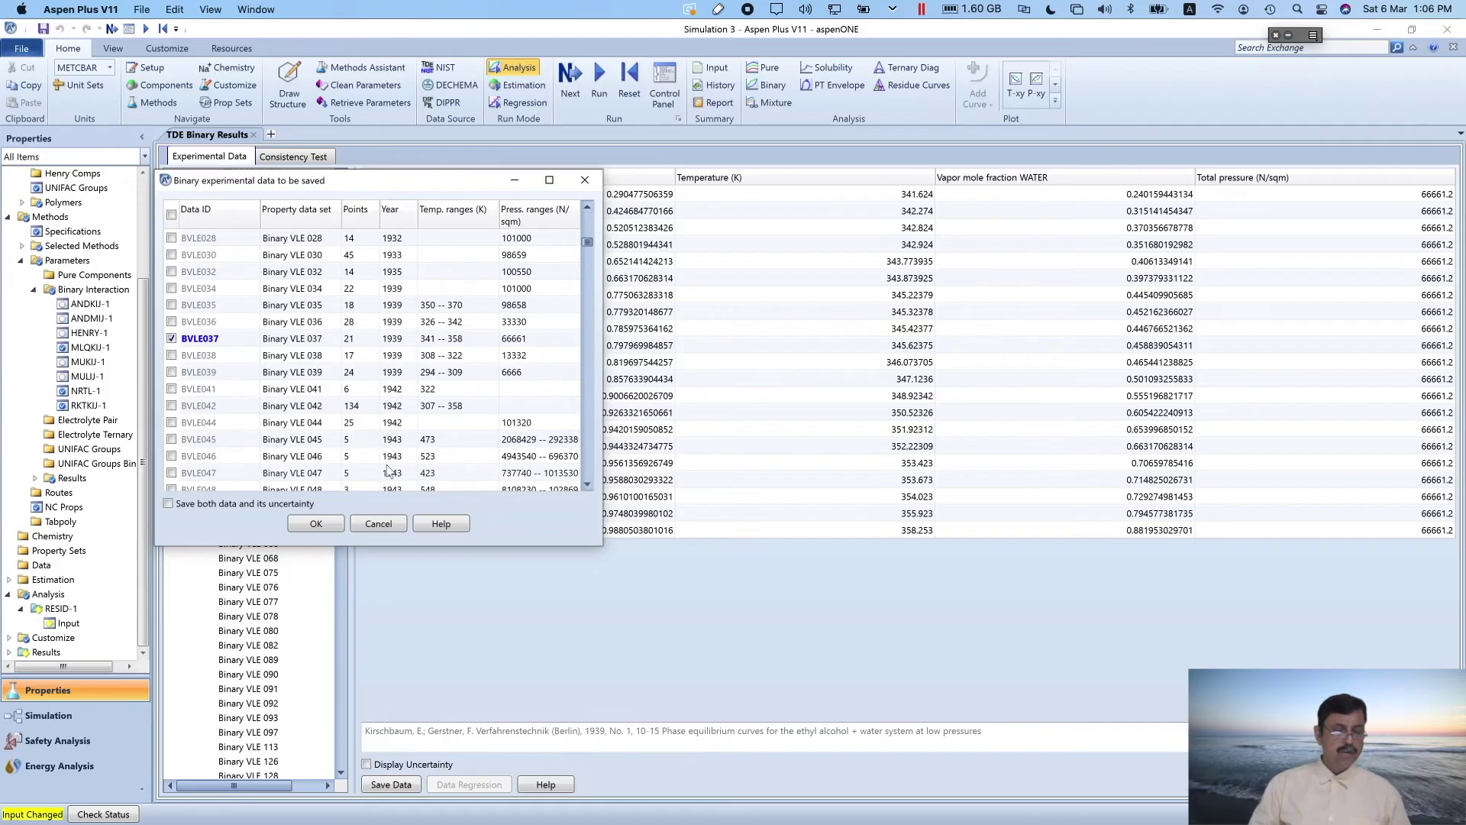
{"action": "left_click", "coordinate": [588, 484]}
{"action": "left_click", "coordinate": [587, 485]}
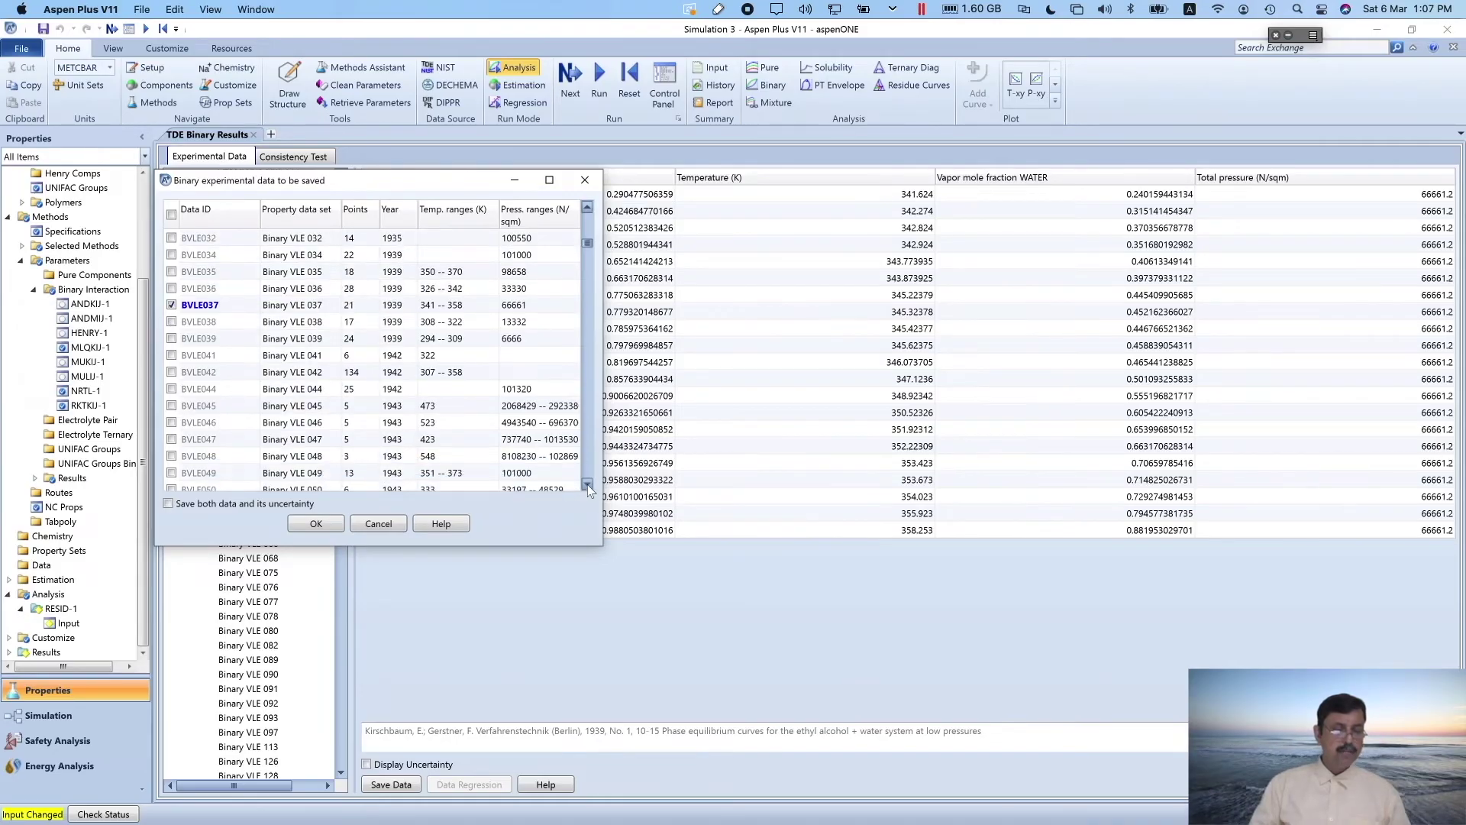
{"action": "left_click", "coordinate": [587, 485]}
{"action": "left_click", "coordinate": [587, 484]}
{"action": "left_click", "coordinate": [172, 440]}
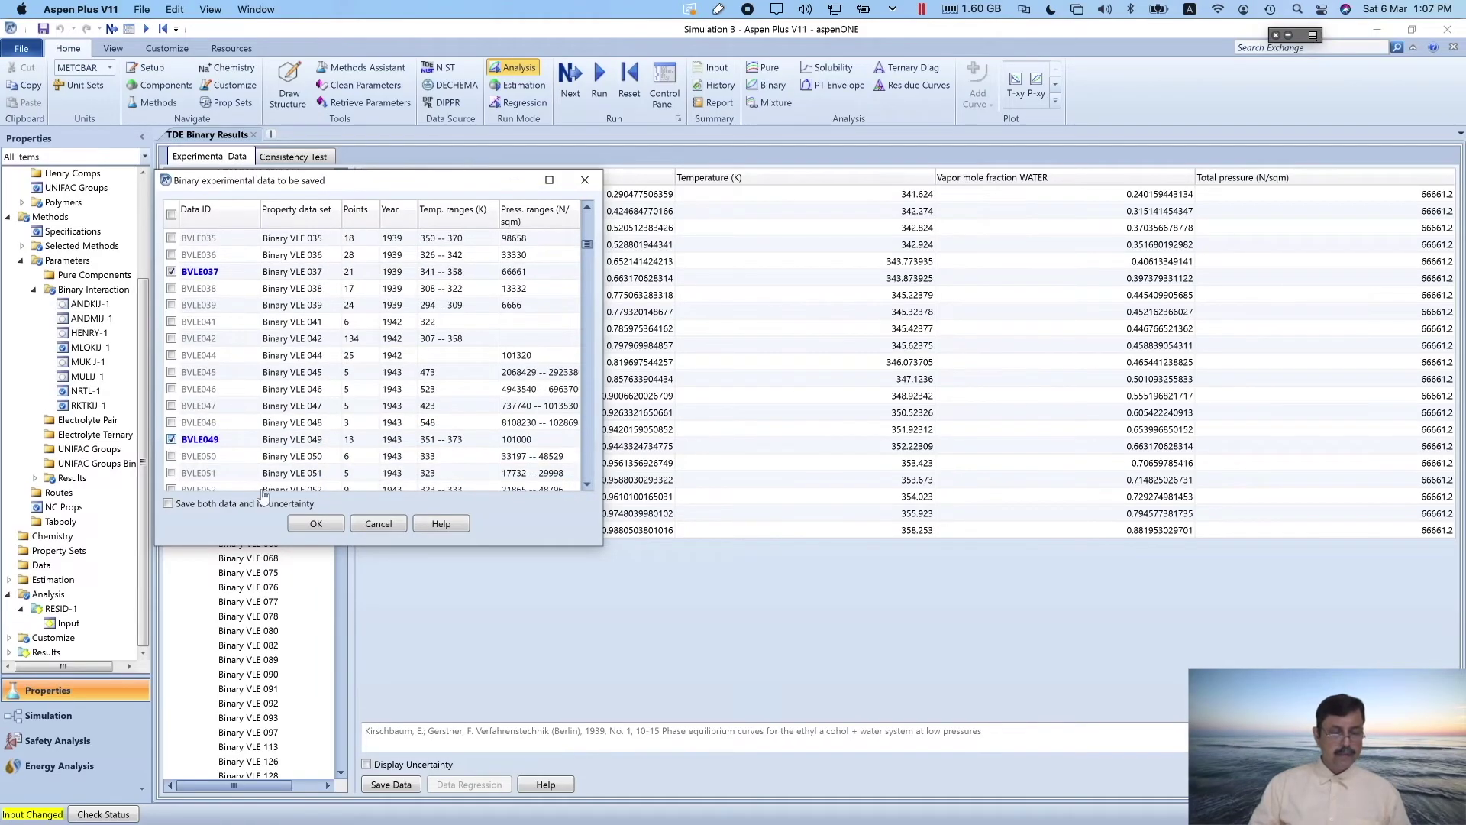
{"action": "left_click", "coordinate": [316, 524]}
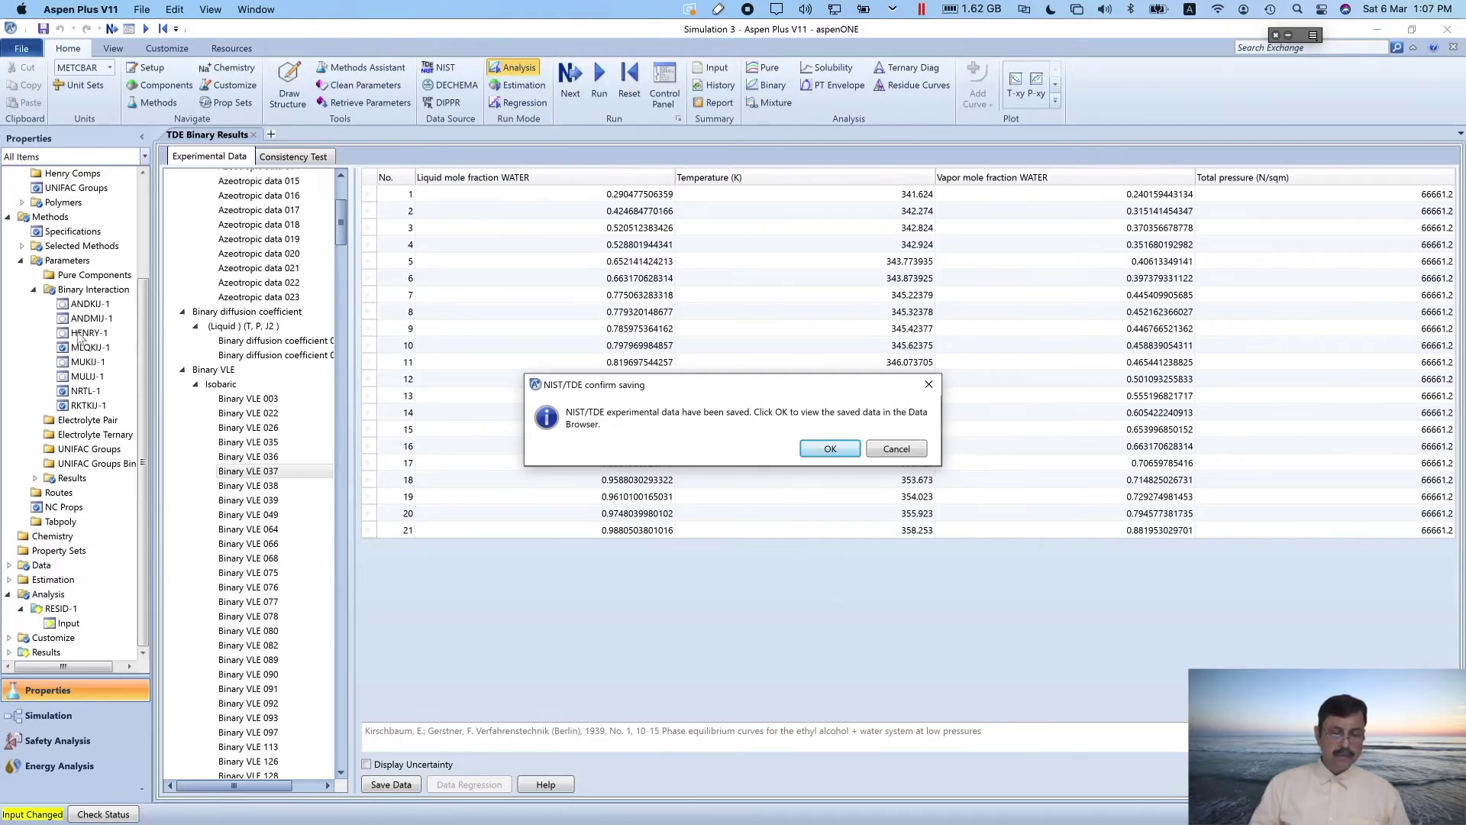
{"action": "left_click", "coordinate": [828, 451]}
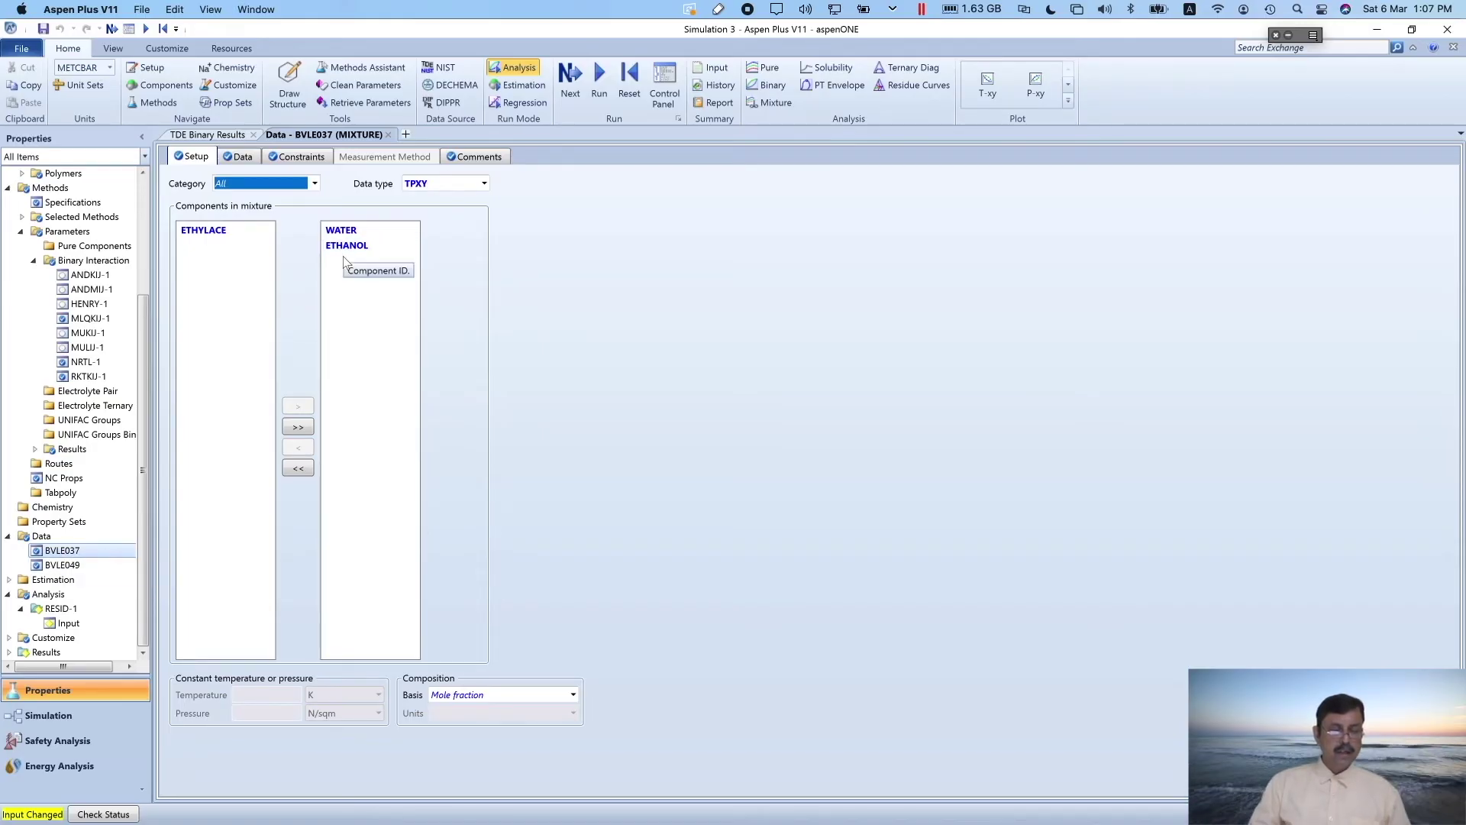
Review the experimental temperature, pressure and composition tables of the saved BVLE037 and BVLE049 mixture data
{"action": "left_click", "coordinate": [241, 158]}
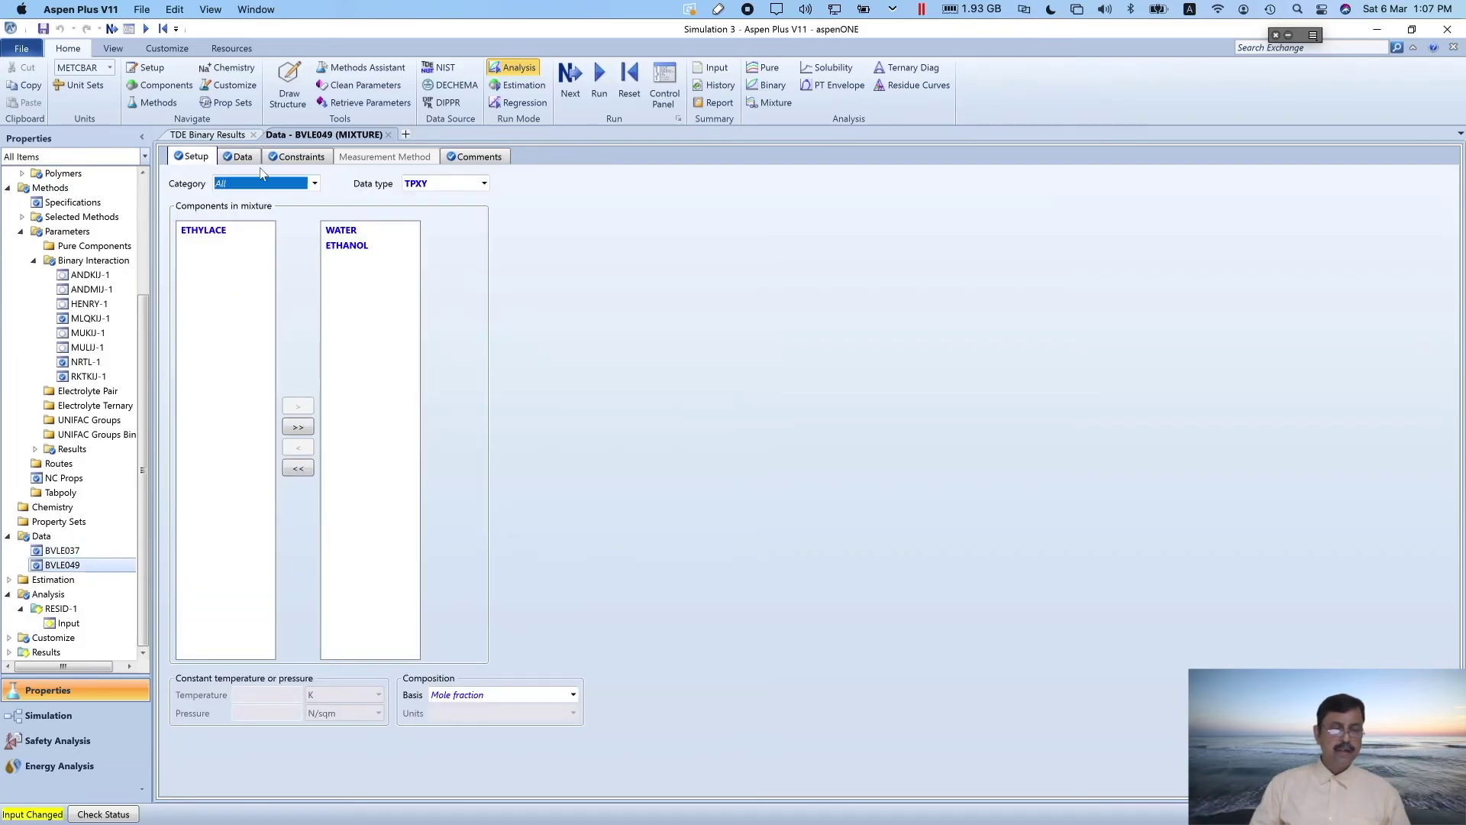
{"action": "left_click", "coordinate": [242, 157]}
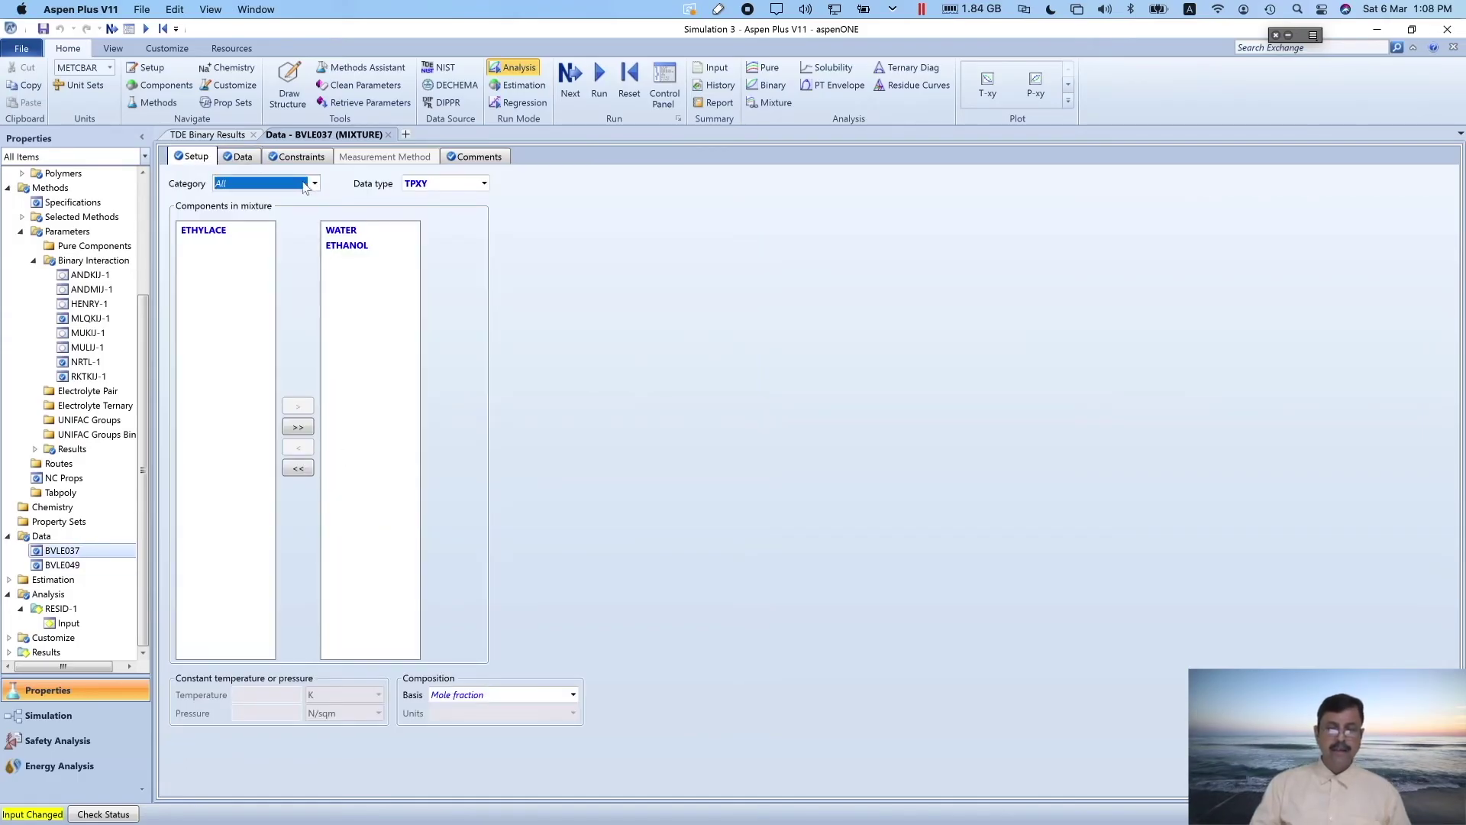
{"action": "left_click", "coordinate": [241, 158]}
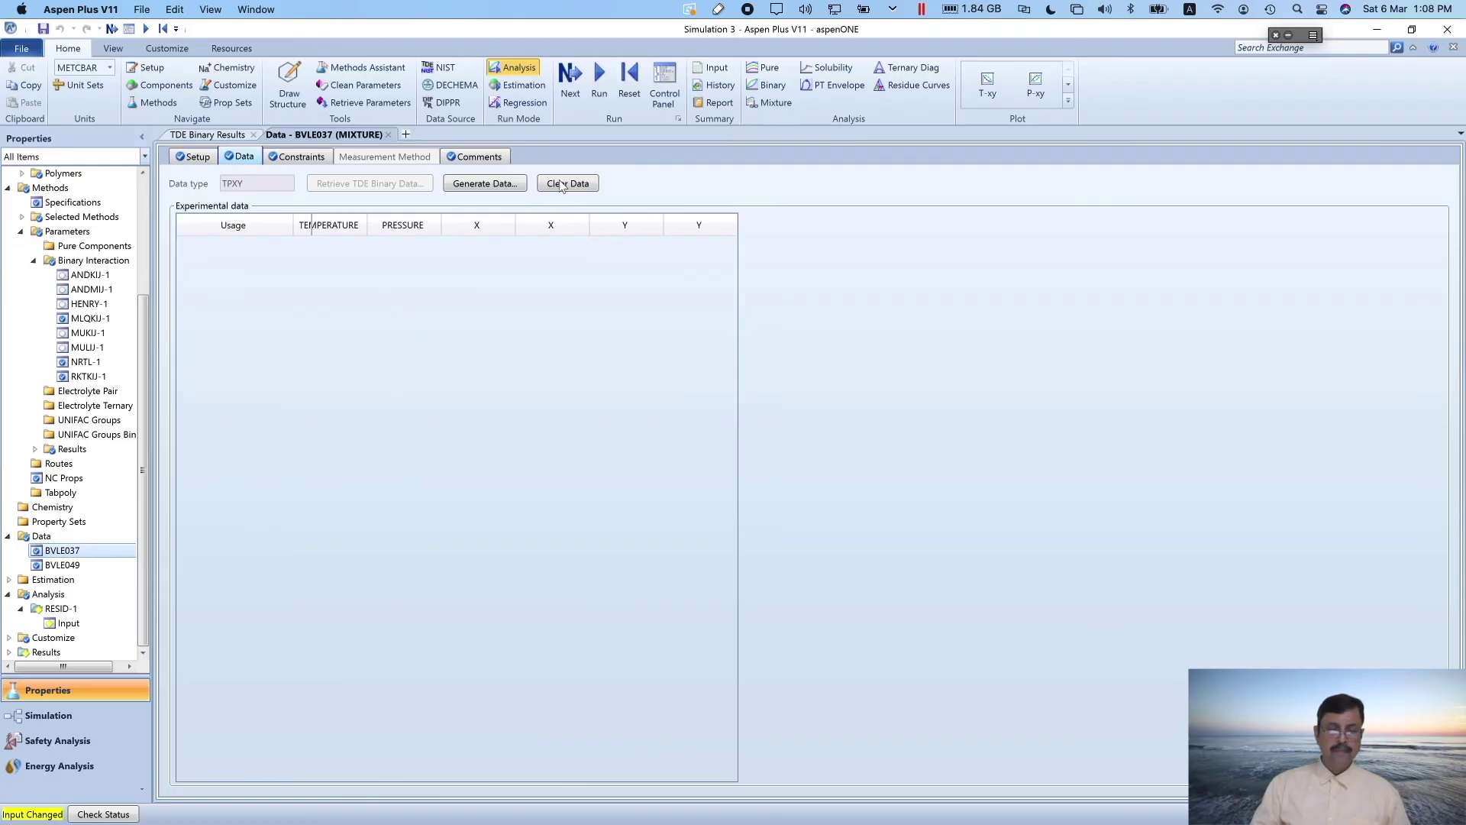
Create a y-x plot from the BVLE037 mixture data and review it alongside the data form
{"action": "left_click", "coordinate": [1068, 99]}
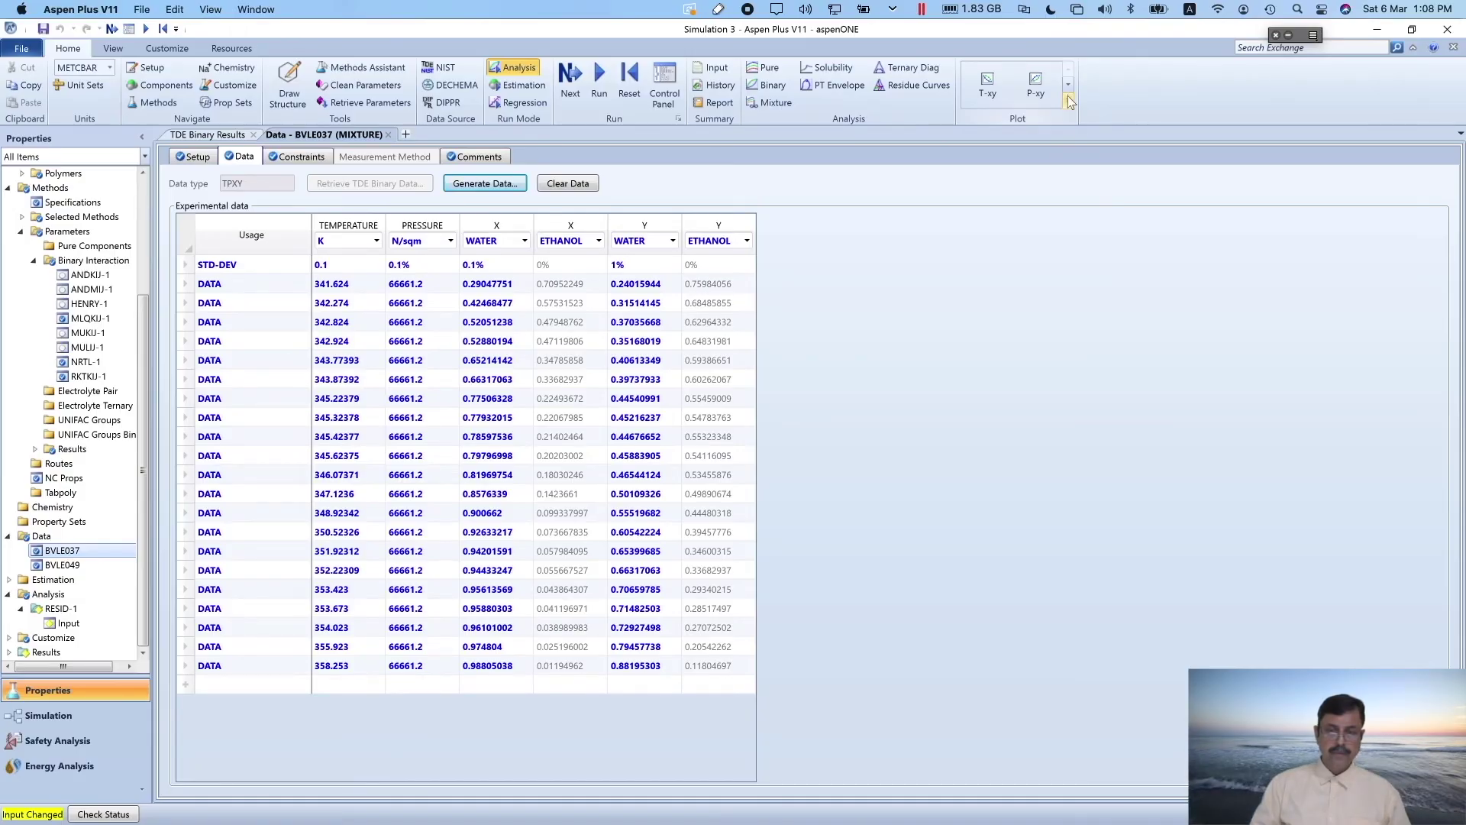
{"action": "left_click", "coordinate": [1070, 101]}
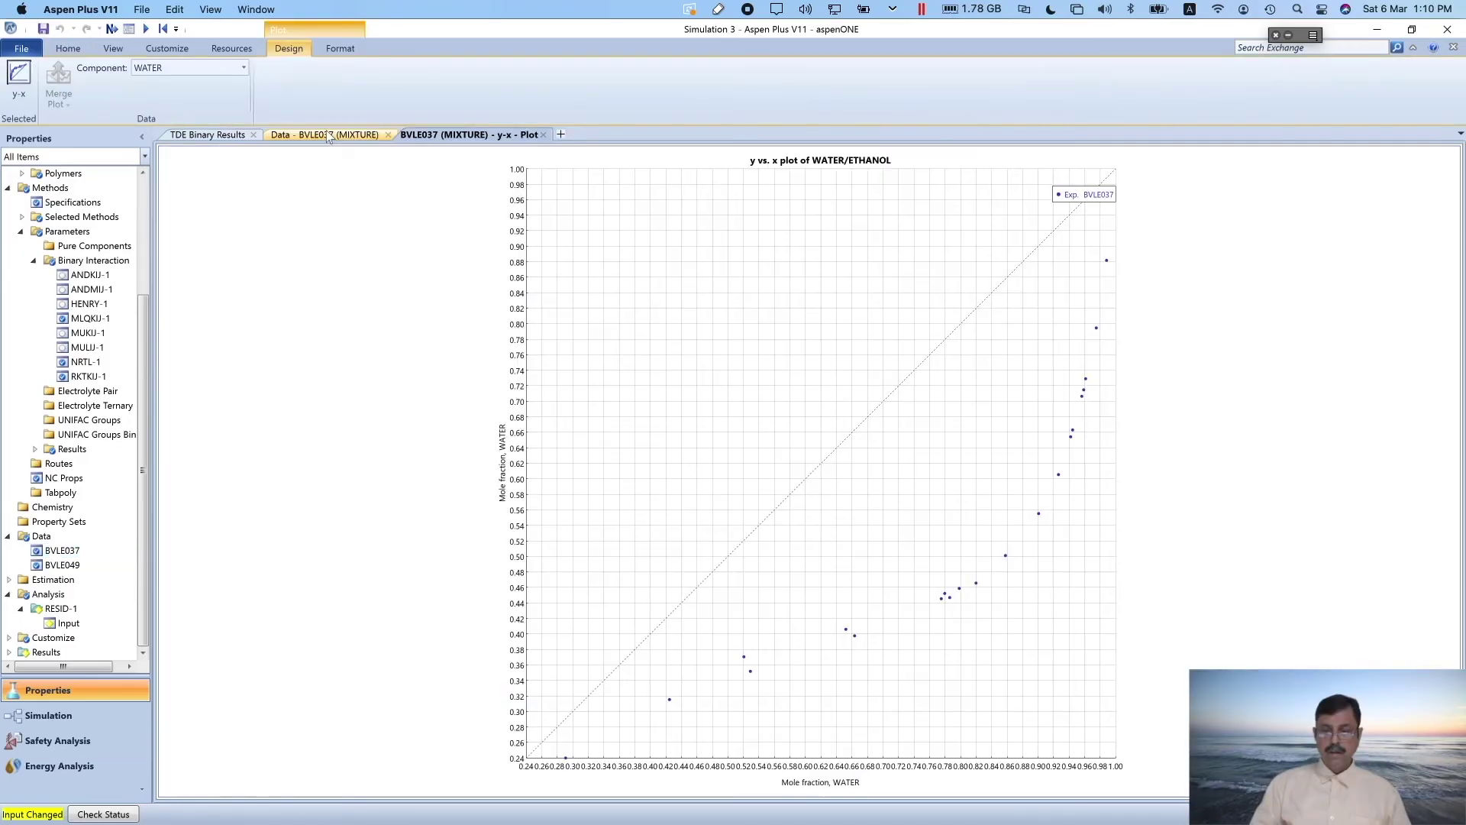
{"action": "left_click", "coordinate": [328, 136]}
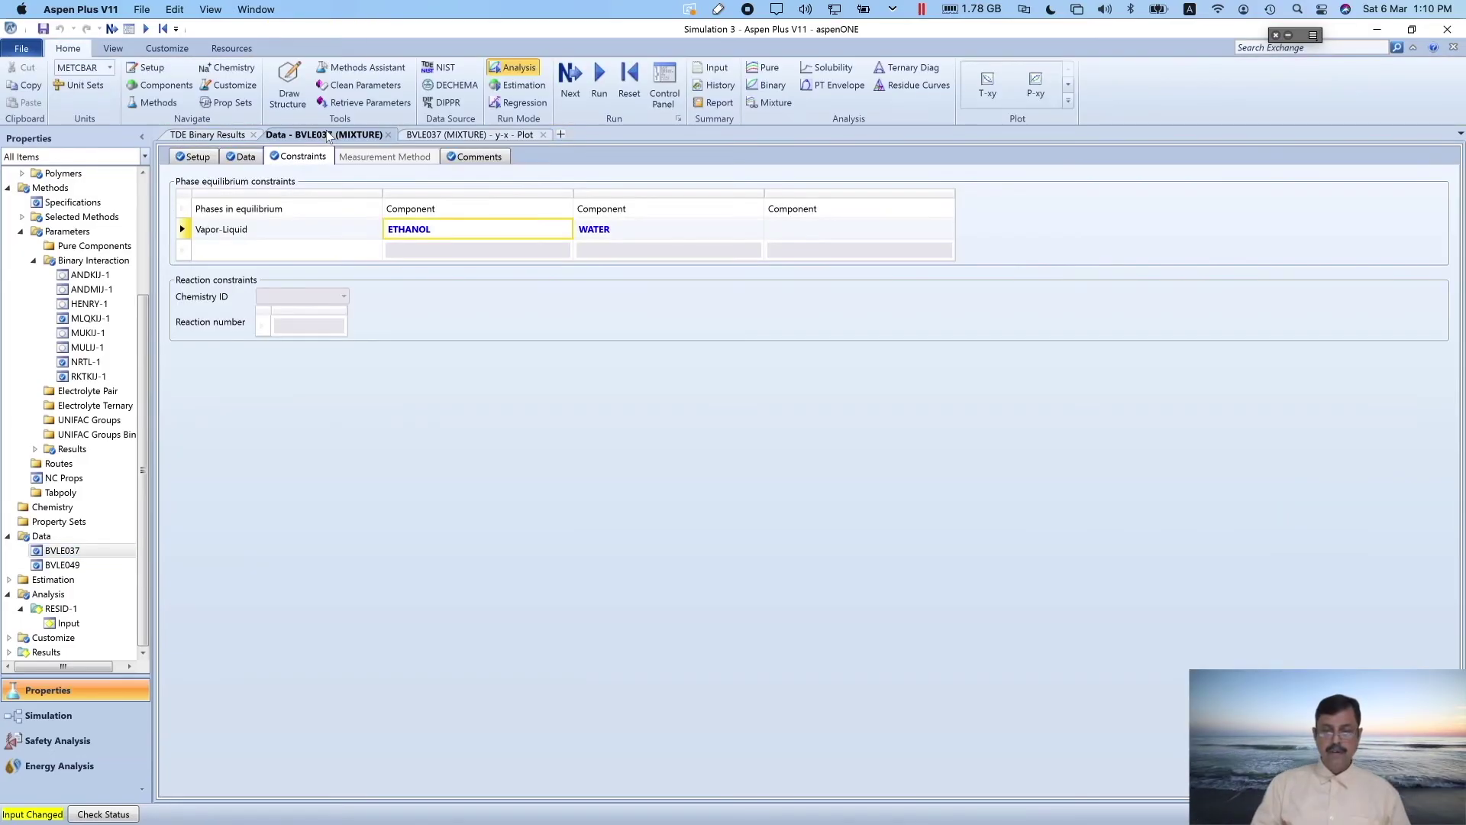
{"action": "left_click", "coordinate": [443, 134]}
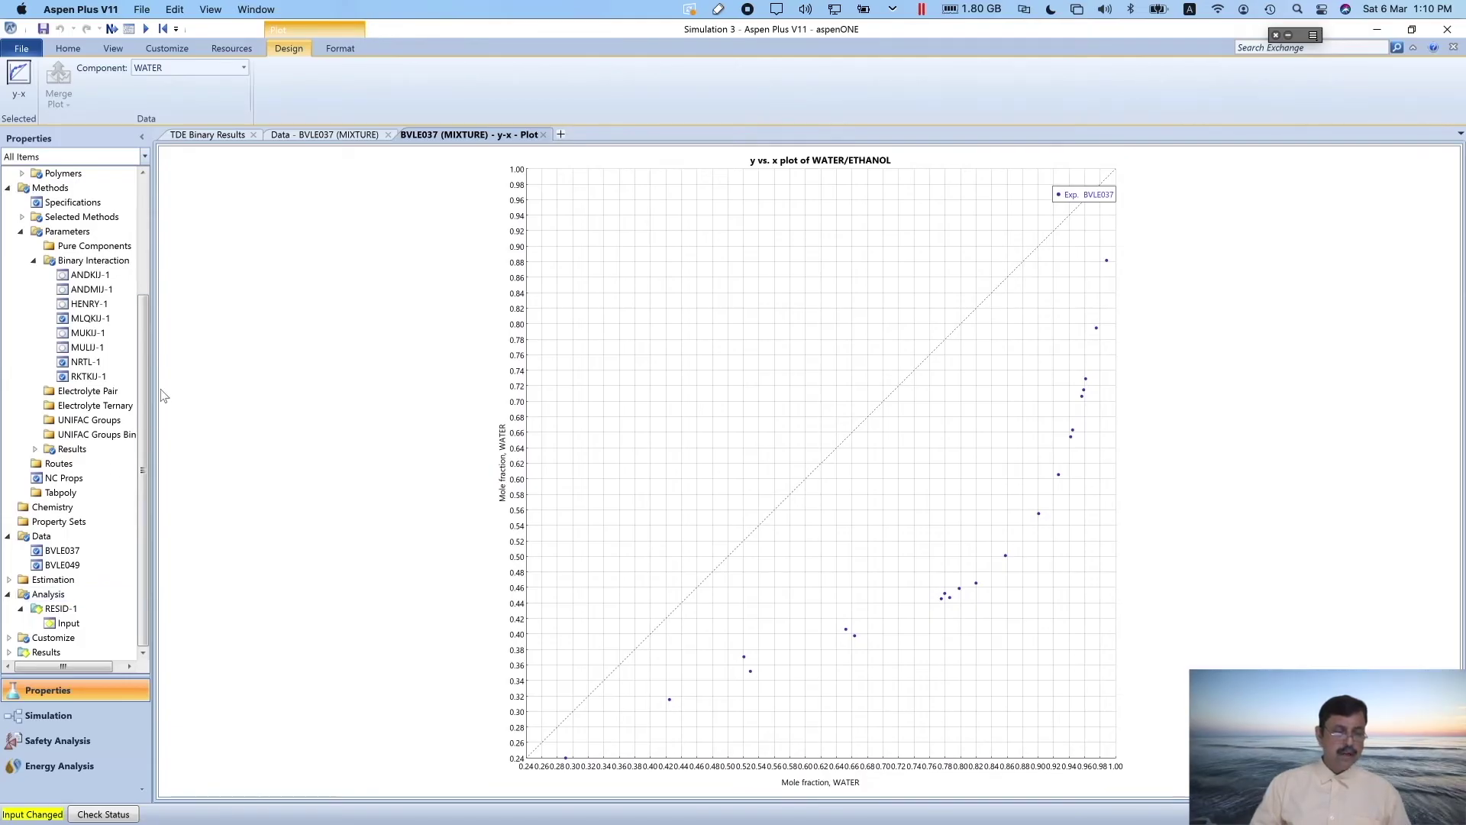
Create a y-x plot from the BVLE049 mixture data and compare it with the BVLE037 plot
{"action": "left_click", "coordinate": [324, 136]}
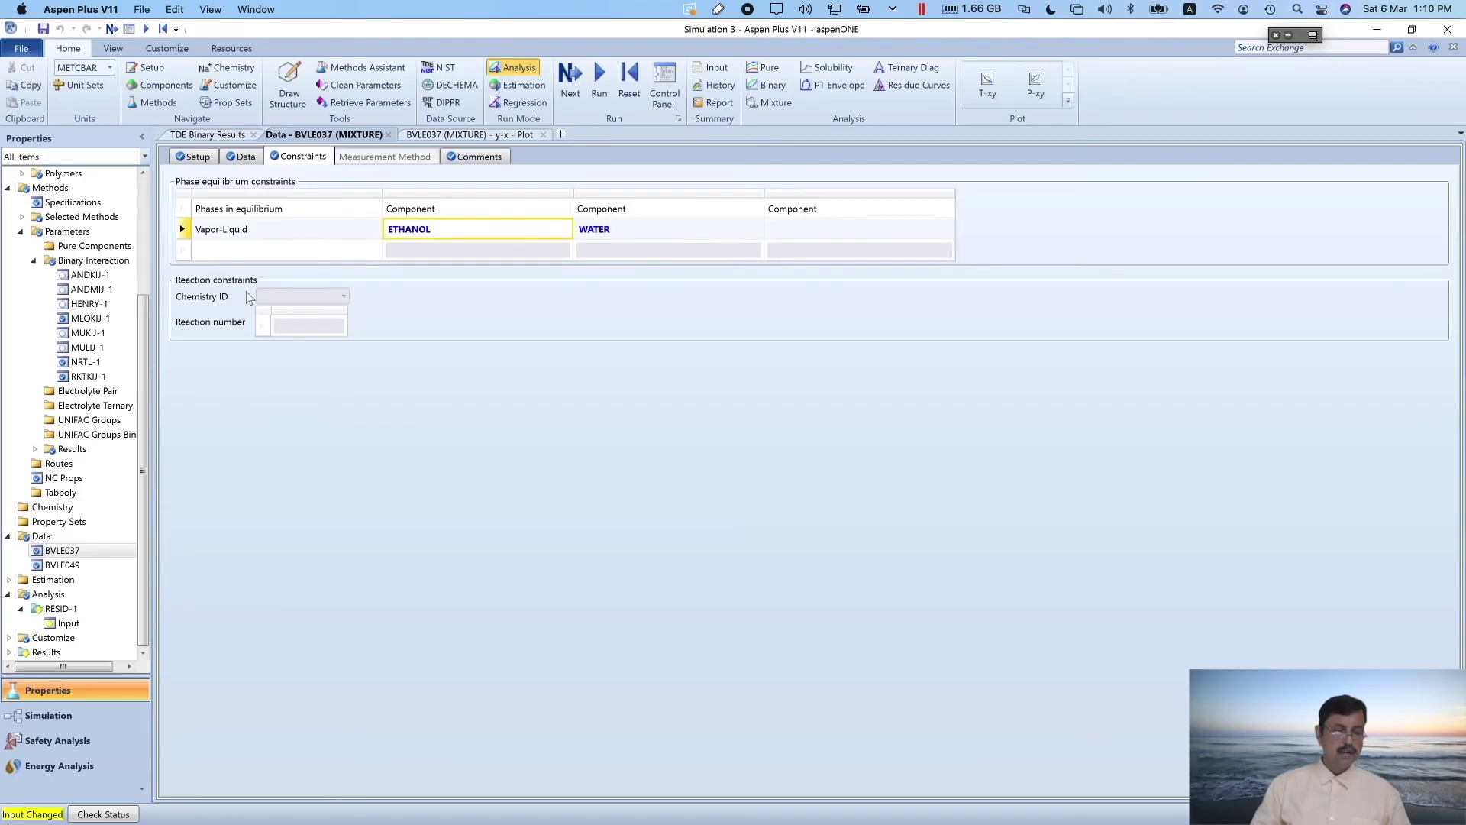
{"action": "left_click", "coordinate": [65, 564]}
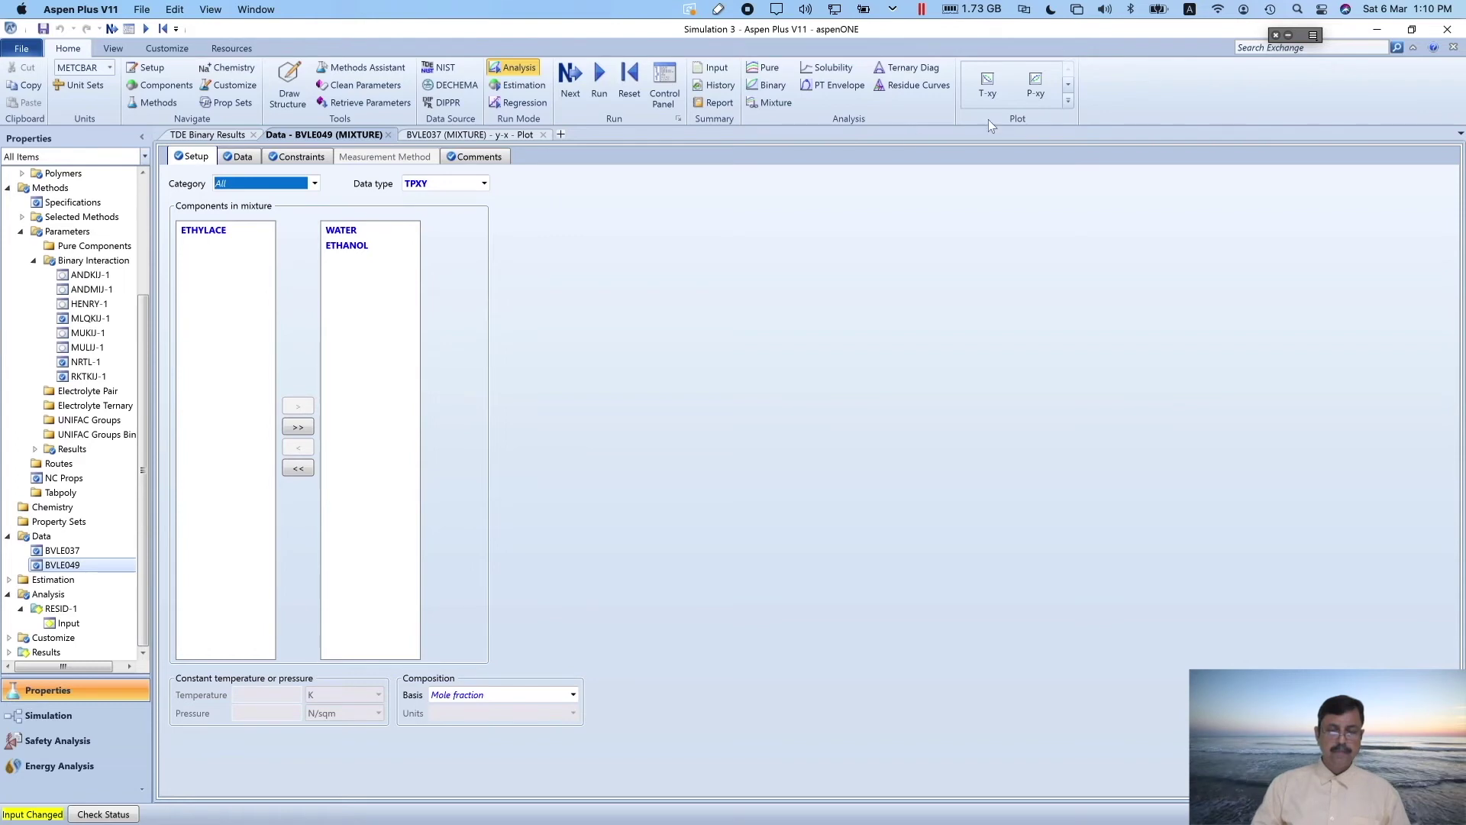
{"action": "left_click", "coordinate": [1068, 88]}
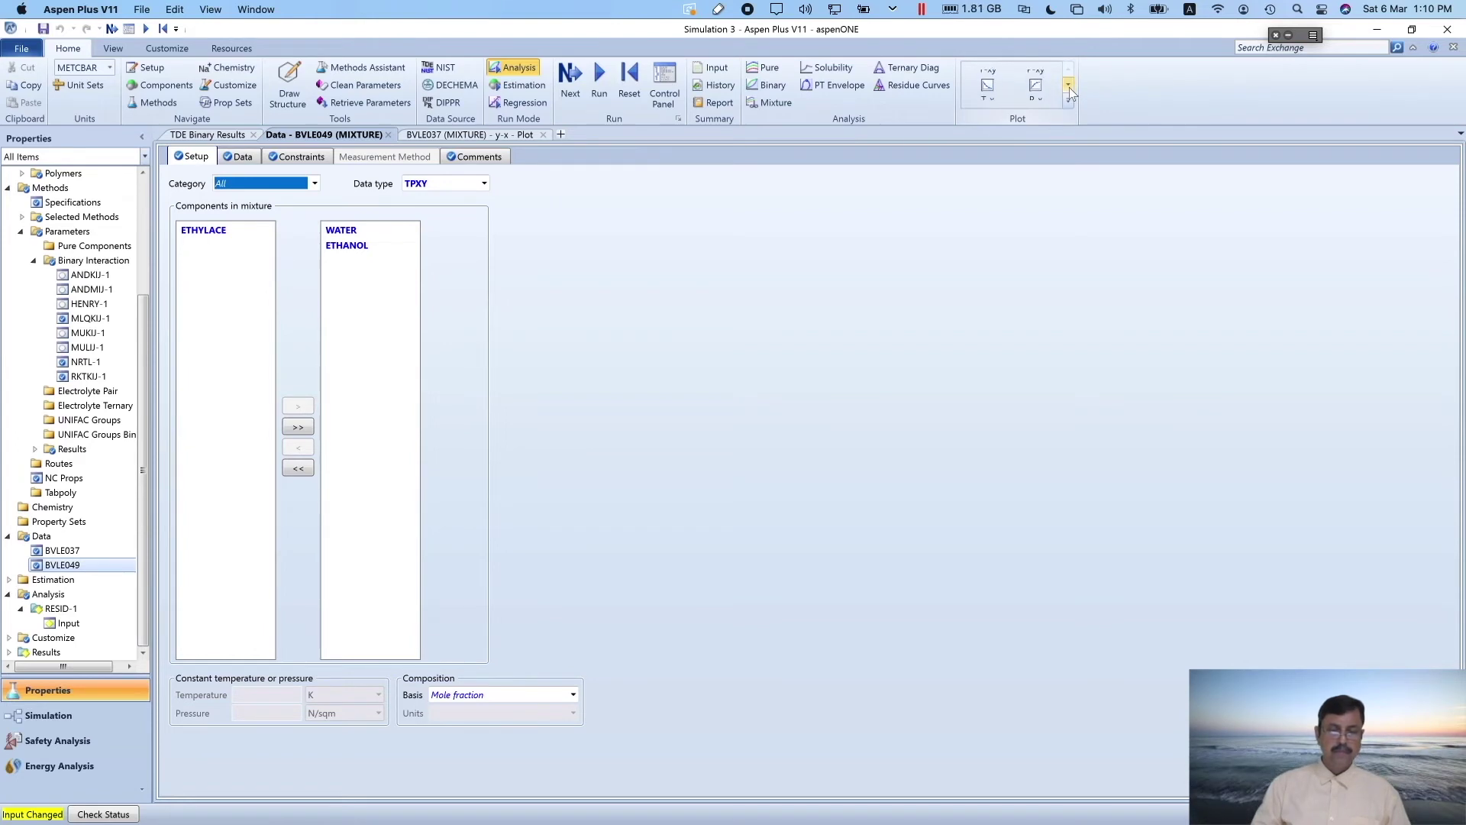
{"action": "left_click", "coordinate": [1068, 88]}
{"action": "left_click", "coordinate": [991, 81]}
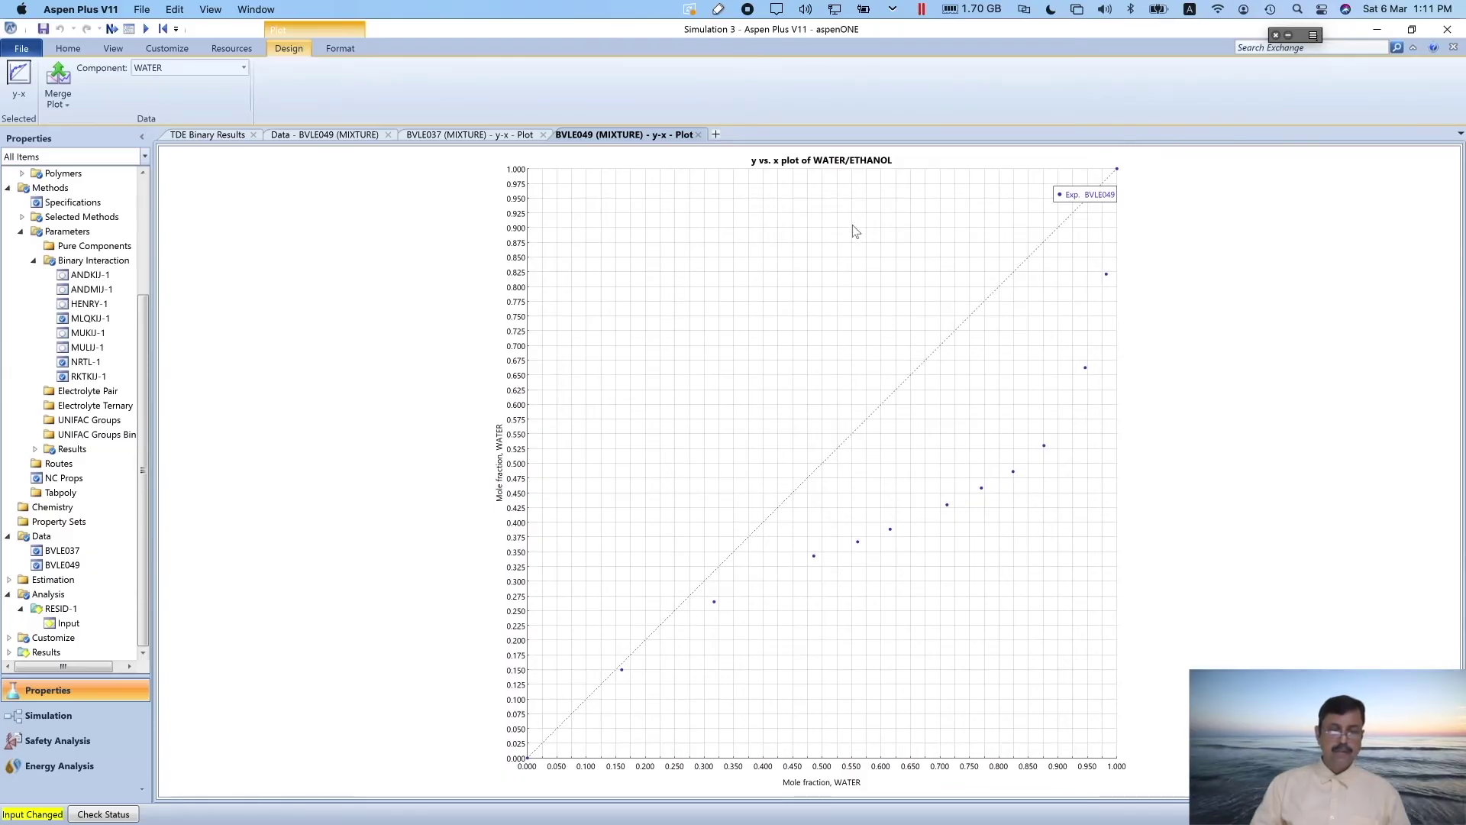
{"action": "left_click", "coordinate": [482, 136]}
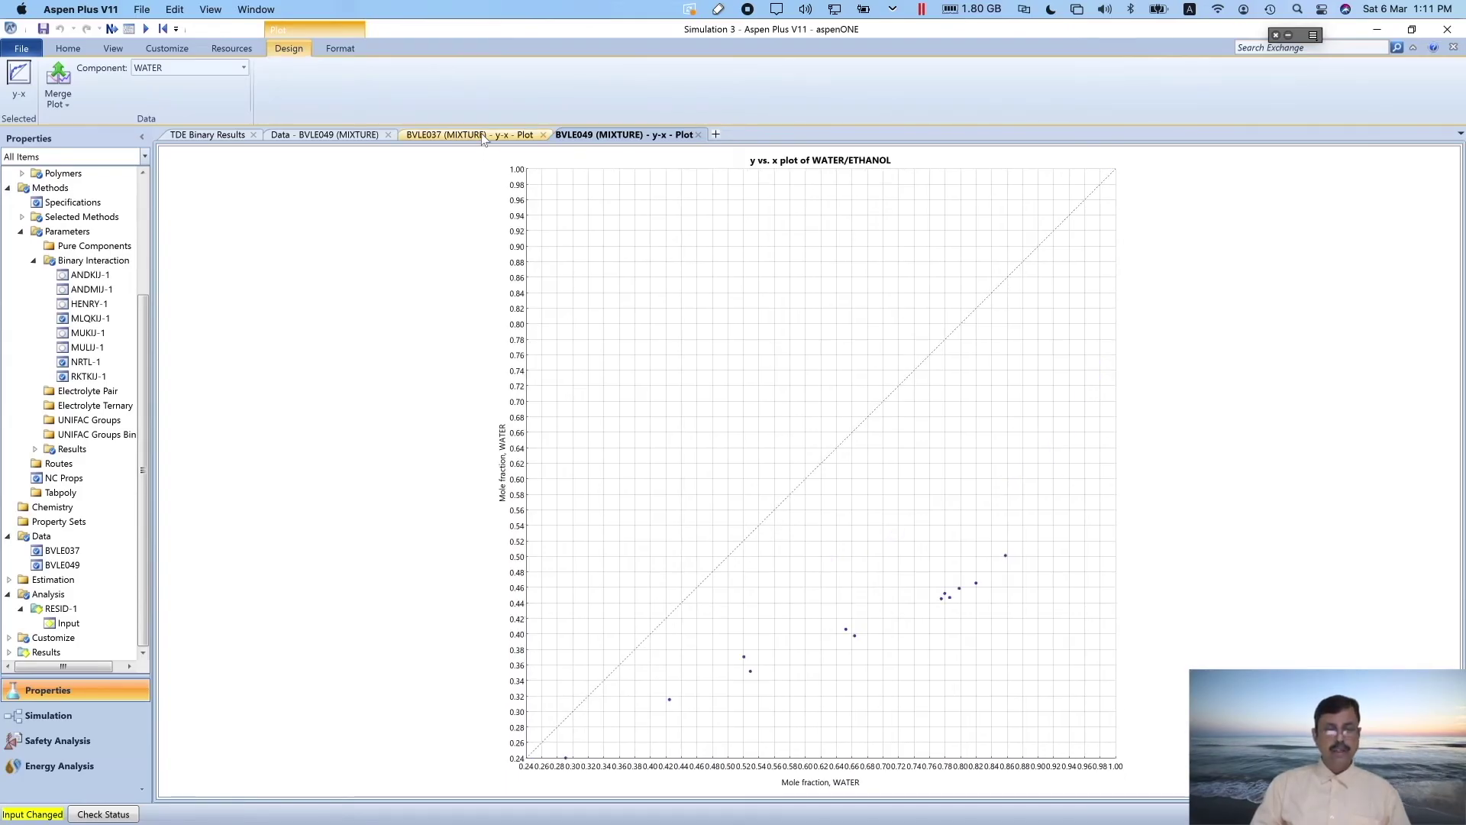
{"action": "left_click", "coordinate": [602, 136]}
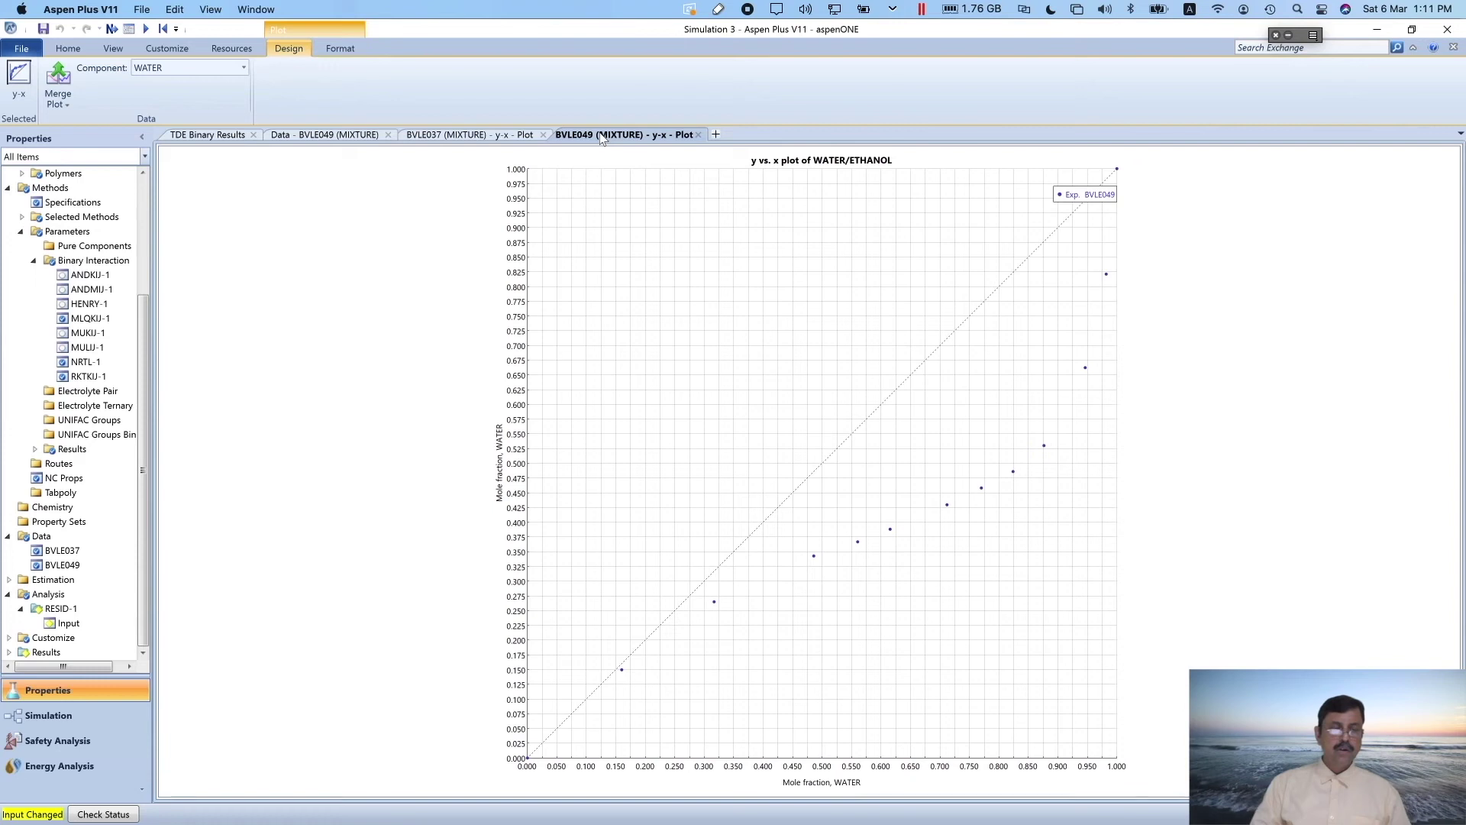
Merge the BVLE037 y-x plot into the BVLE049 y-x plot
{"action": "left_click", "coordinate": [509, 137]}
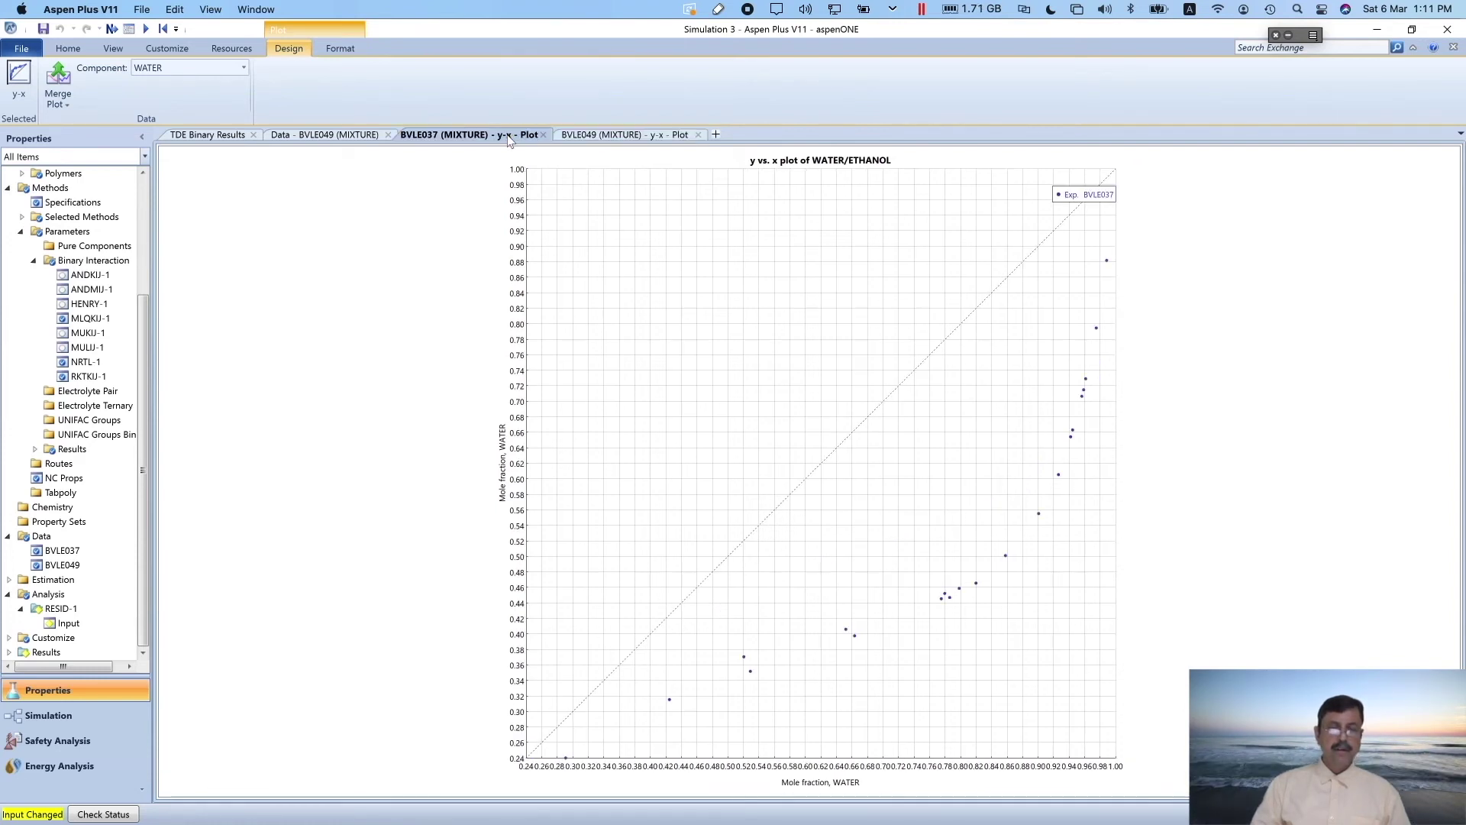
{"action": "left_click", "coordinate": [58, 99]}
{"action": "left_click", "coordinate": [87, 121]}
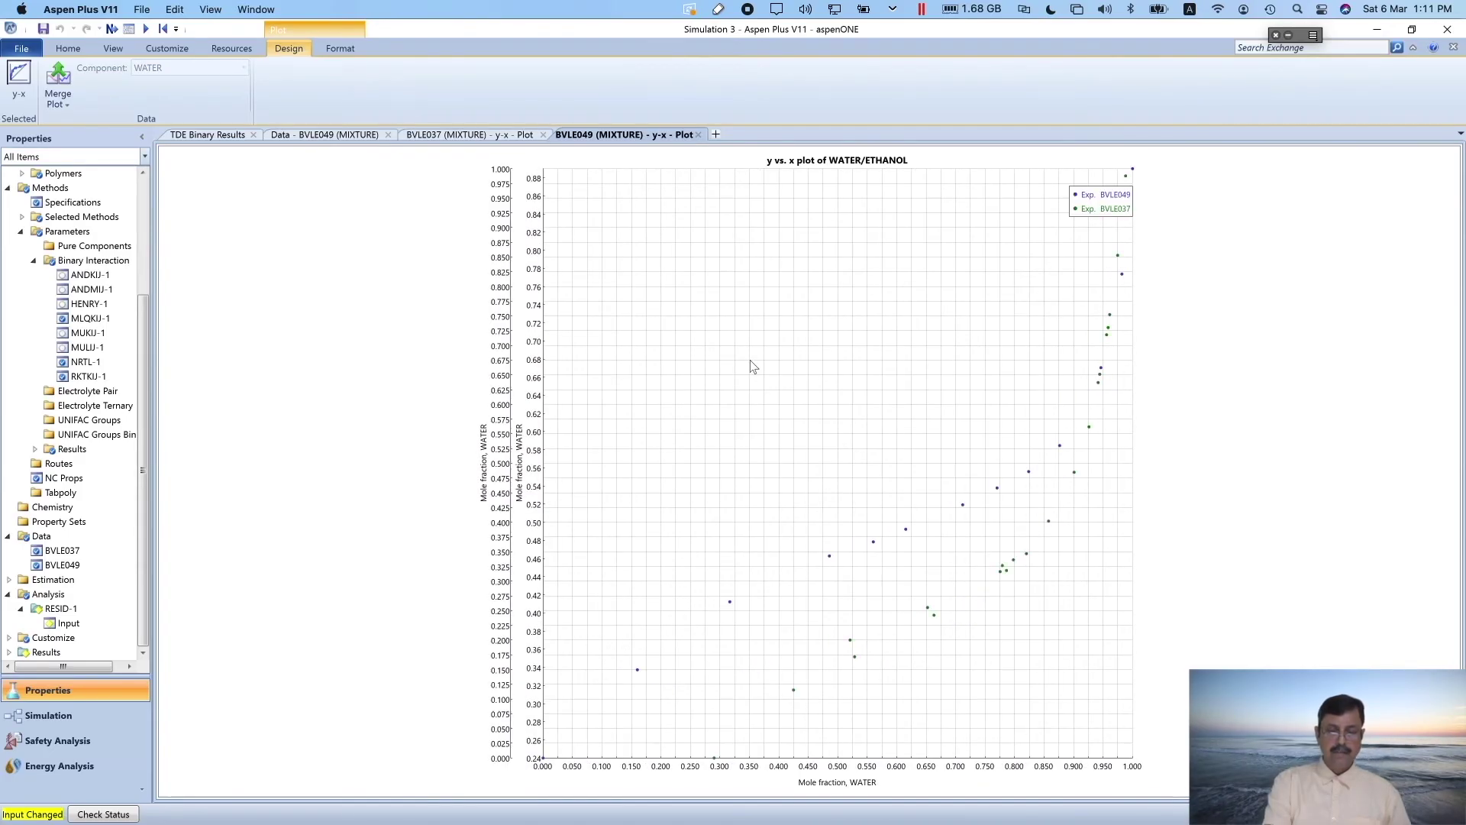
Map both data sets in the merged y-x plot to a single Y axis
{"action": "right_click", "coordinate": [838, 293]}
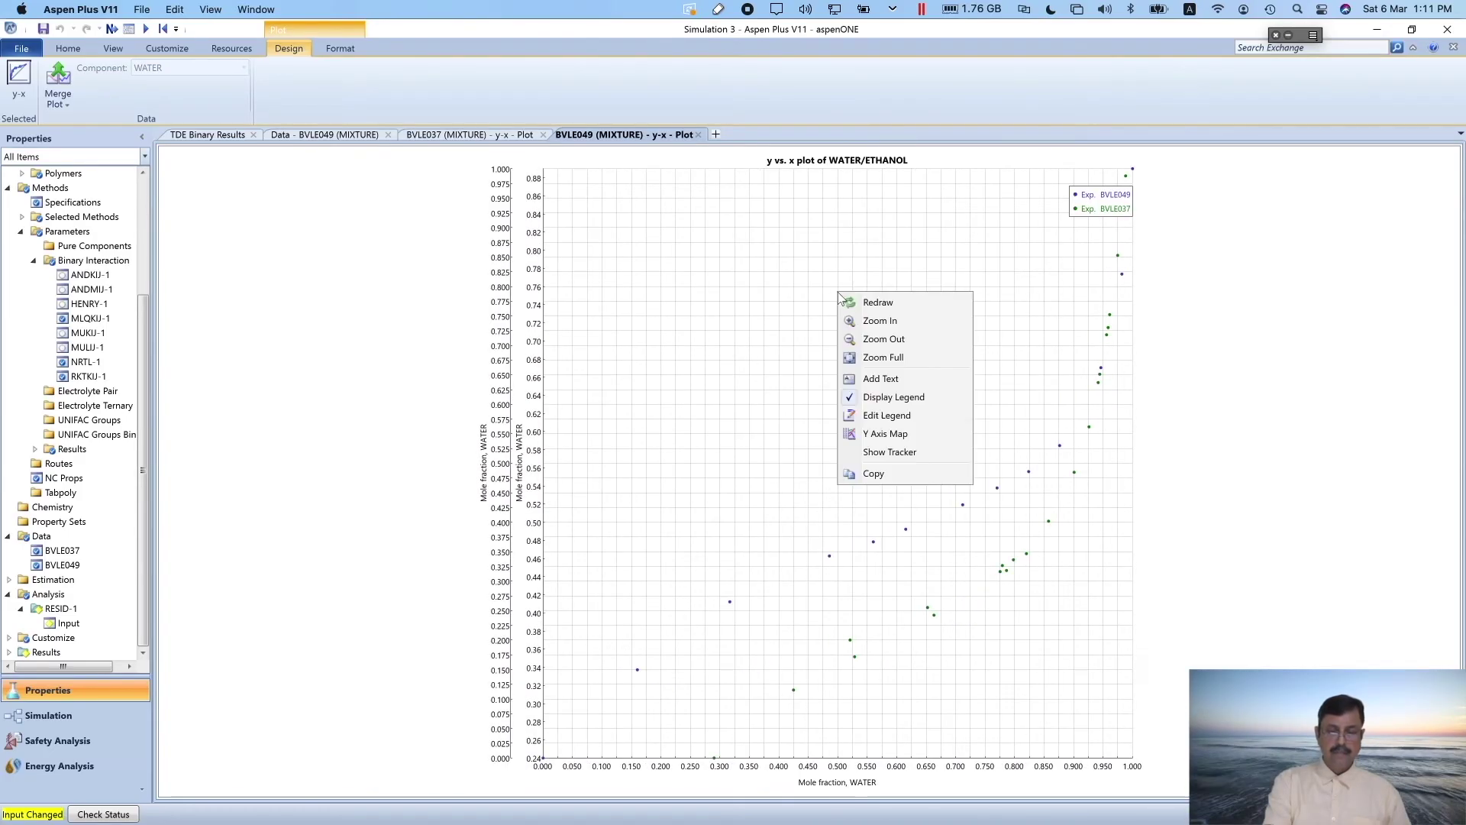
{"action": "left_click", "coordinate": [898, 435]}
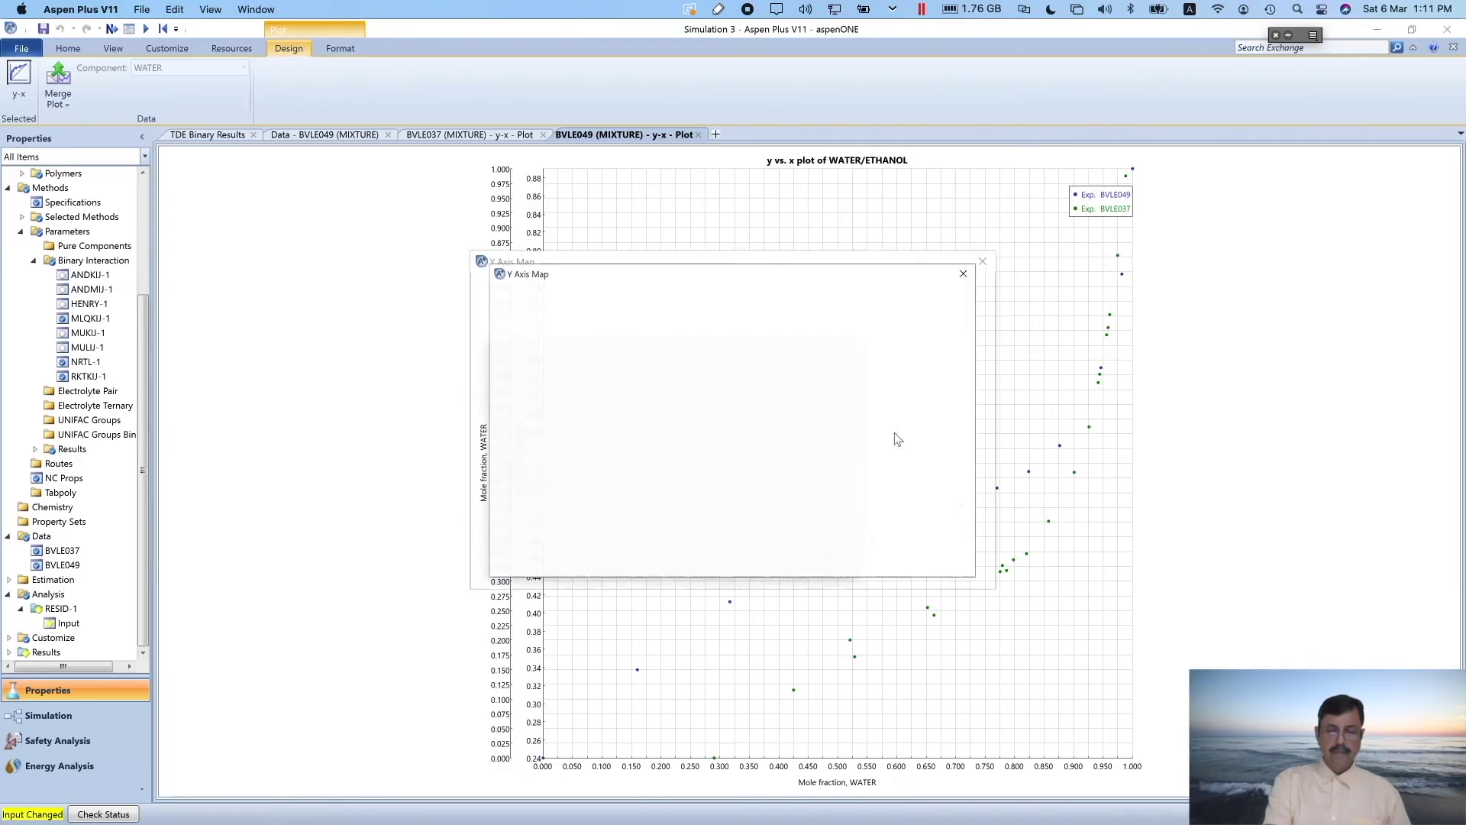
{"action": "left_click", "coordinate": [624, 297]}
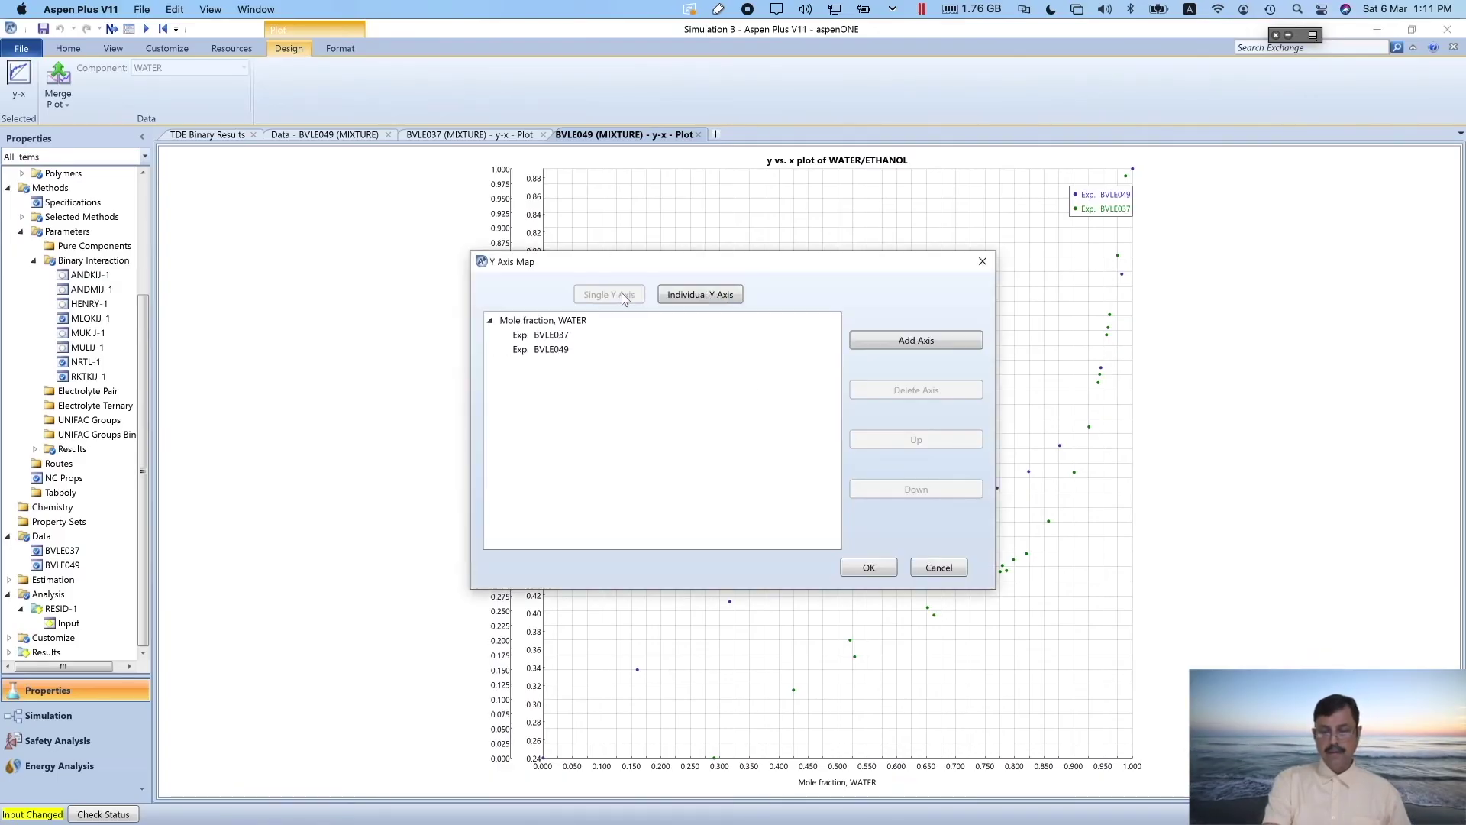
{"action": "left_click", "coordinate": [883, 570]}
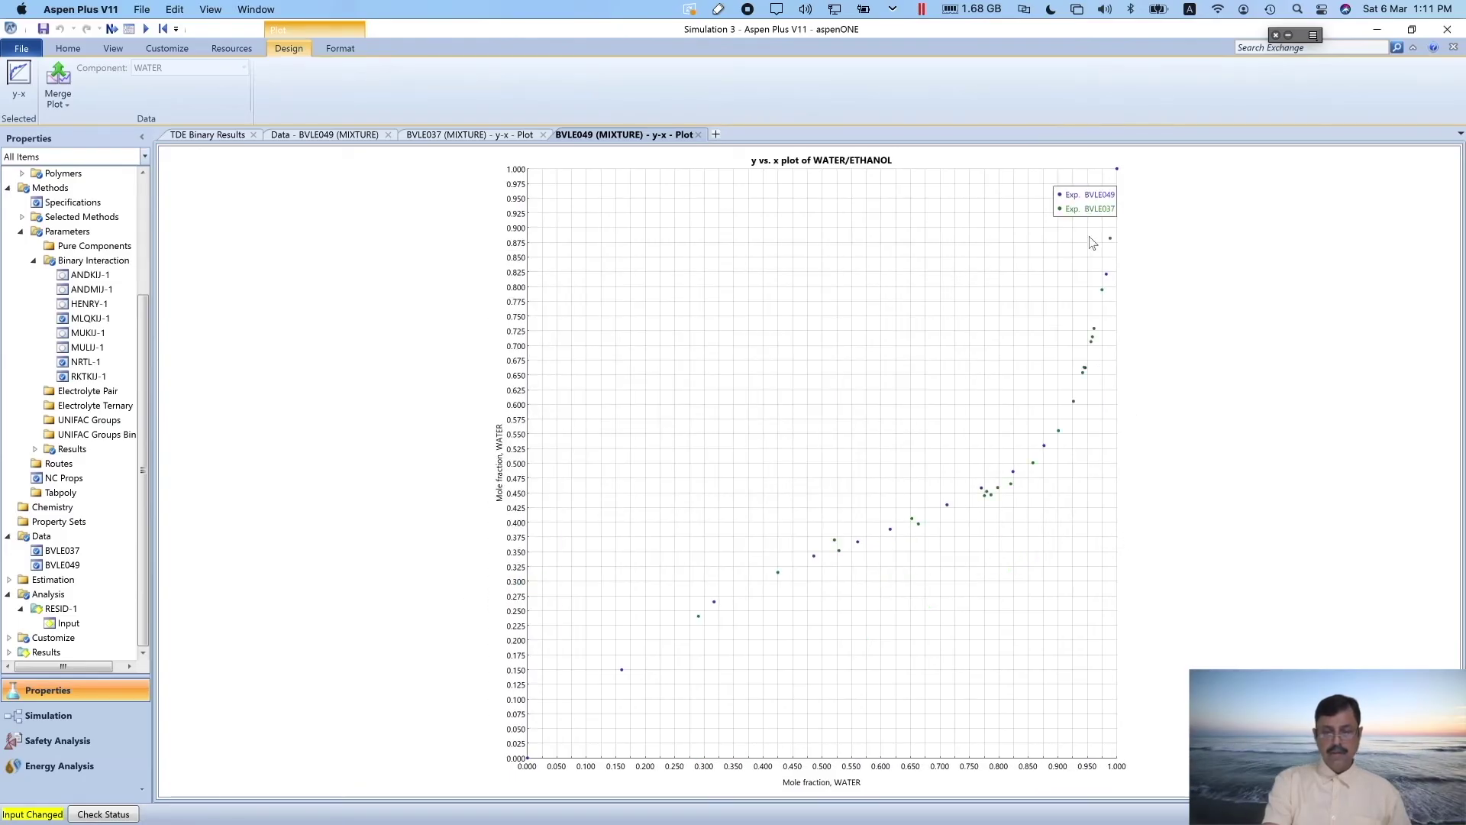
Move the merged plot's legend to the upper middle of the plot area and view its legend text without changing it
{"action": "left_click_drag", "start_coordinate": [1085, 201], "coordinate": [767, 253]}
{"action": "left_click", "coordinate": [192, 90]}
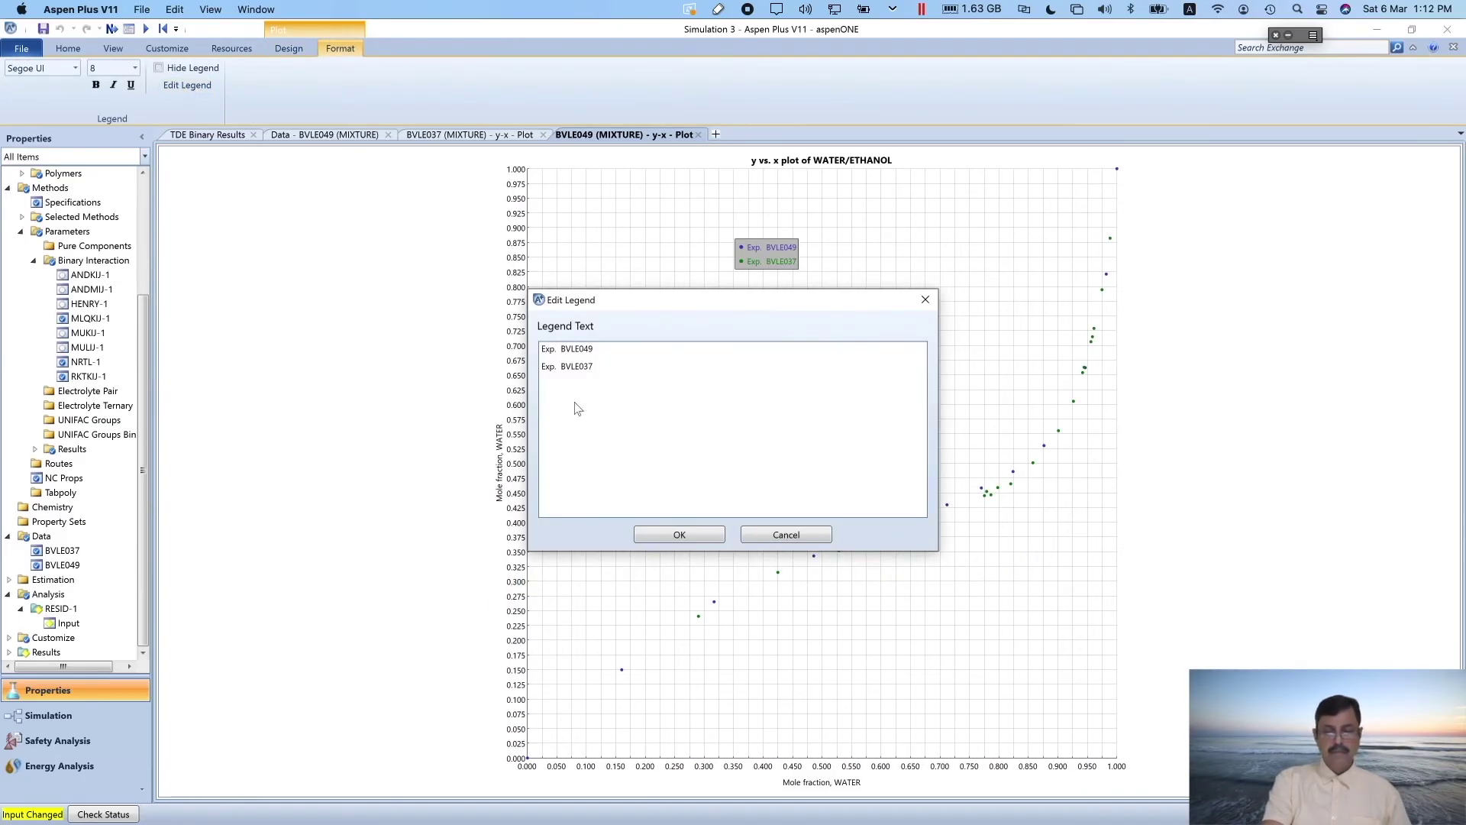
{"action": "left_click", "coordinate": [758, 534]}
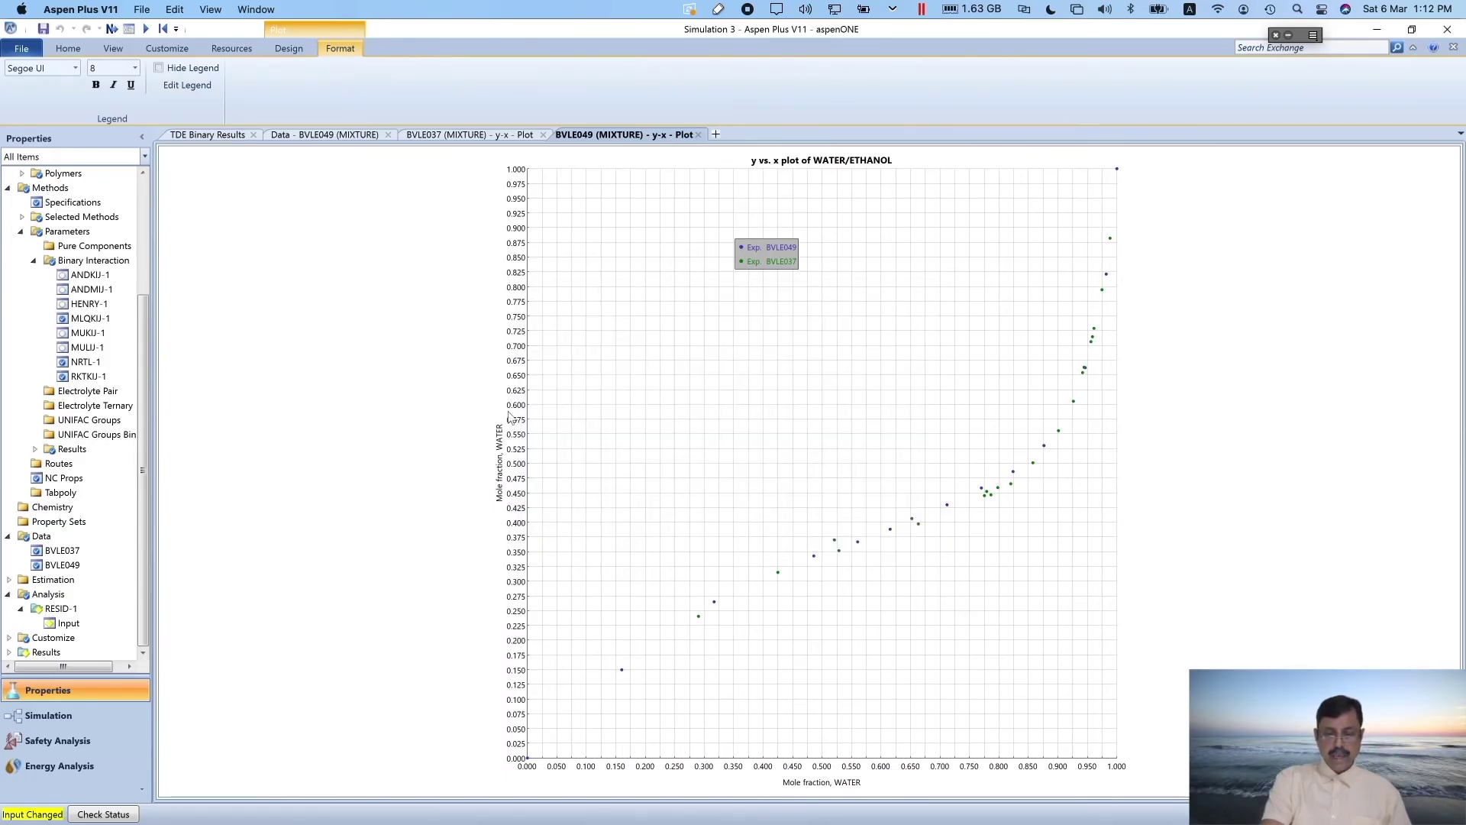
{"action": "left_click", "coordinate": [411, 320]}
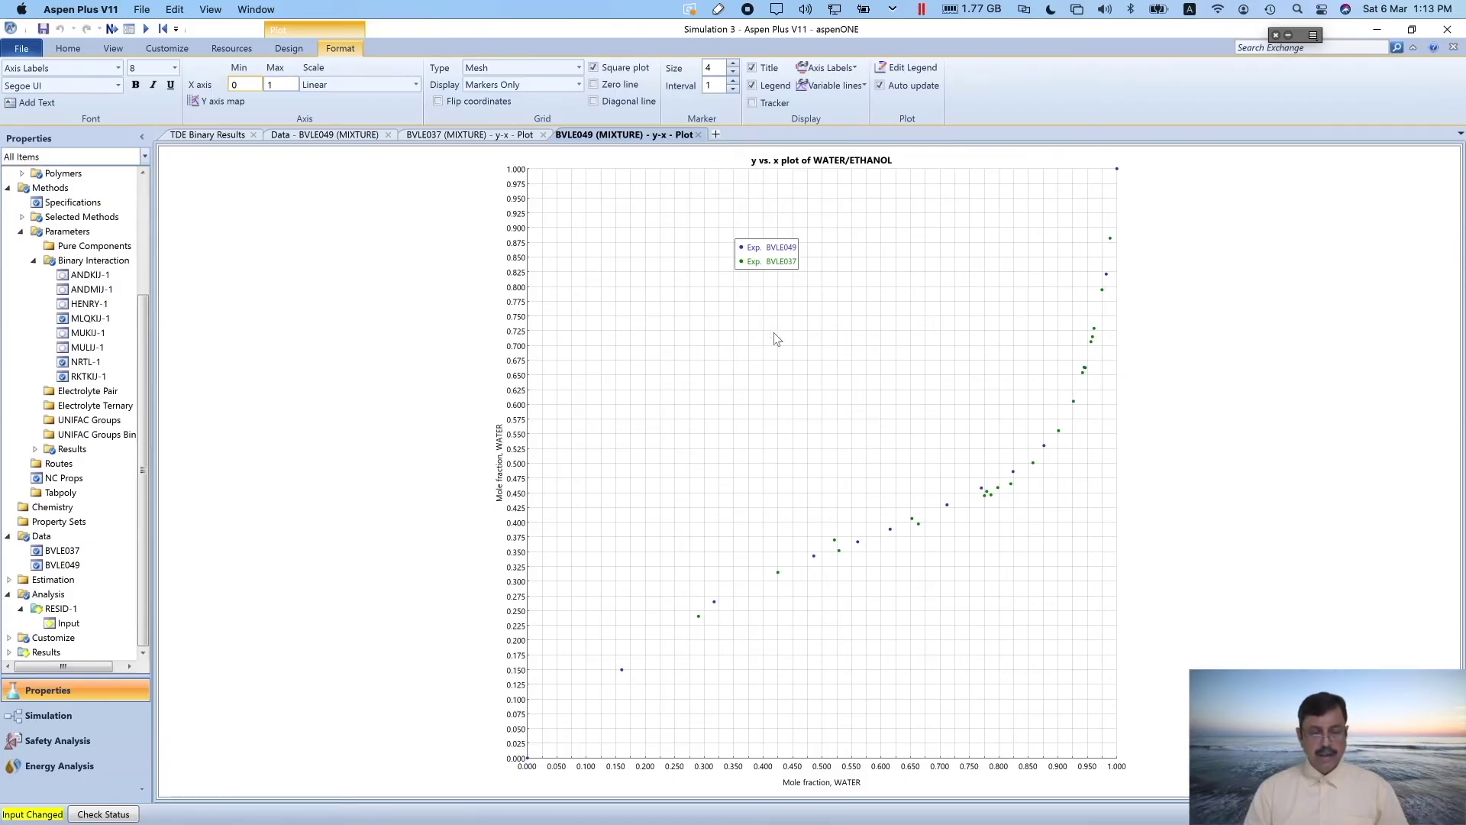
Check the example slide in Preview, return to Aspen Plus and search DECHEMA for vapour liquid equilibrium of mixture data, excluding ETHYLACE
{"action": "key", "text": "super+Tab"}
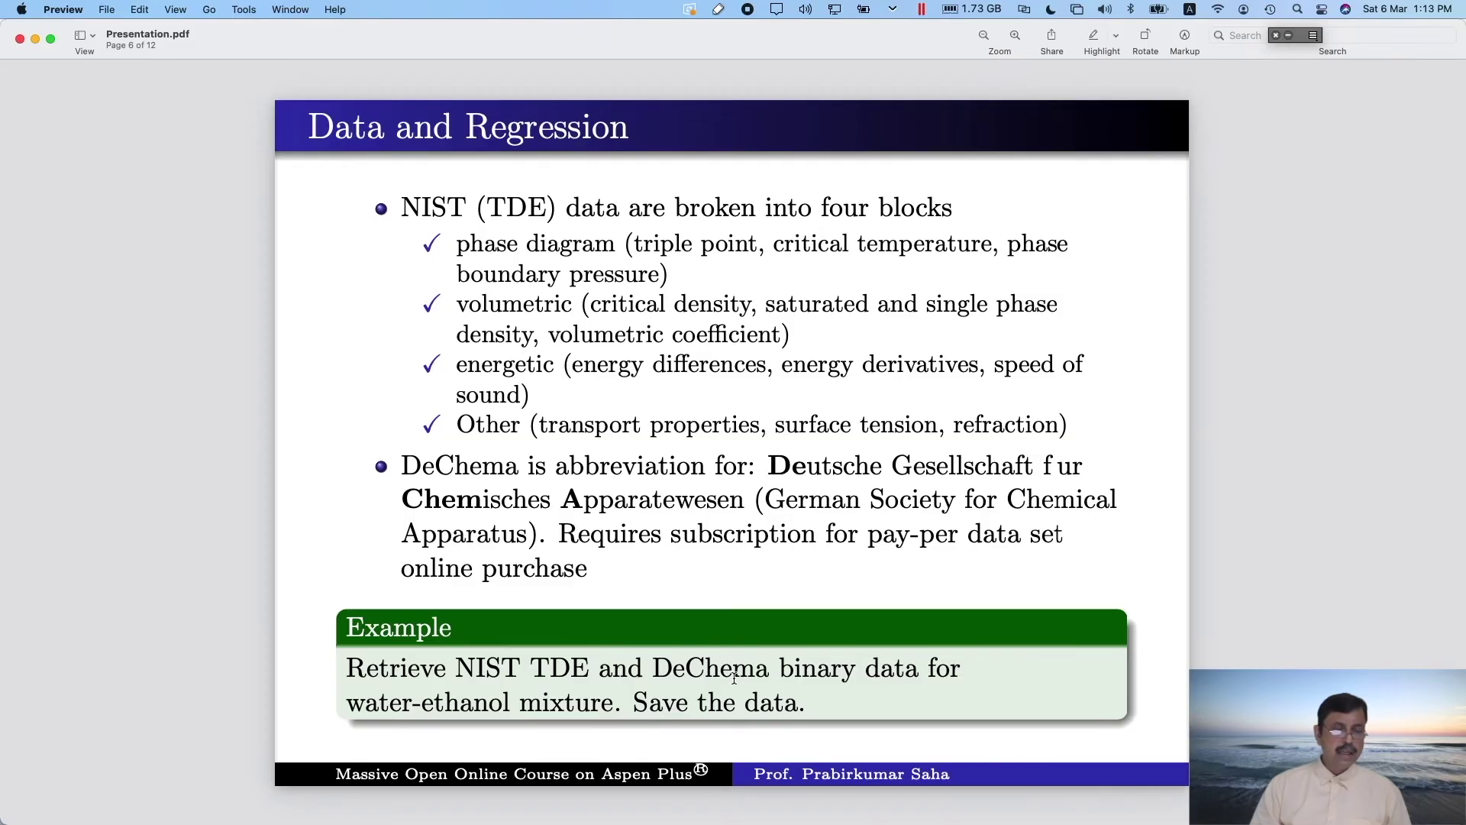
{"action": "key", "text": "super+Tab"}
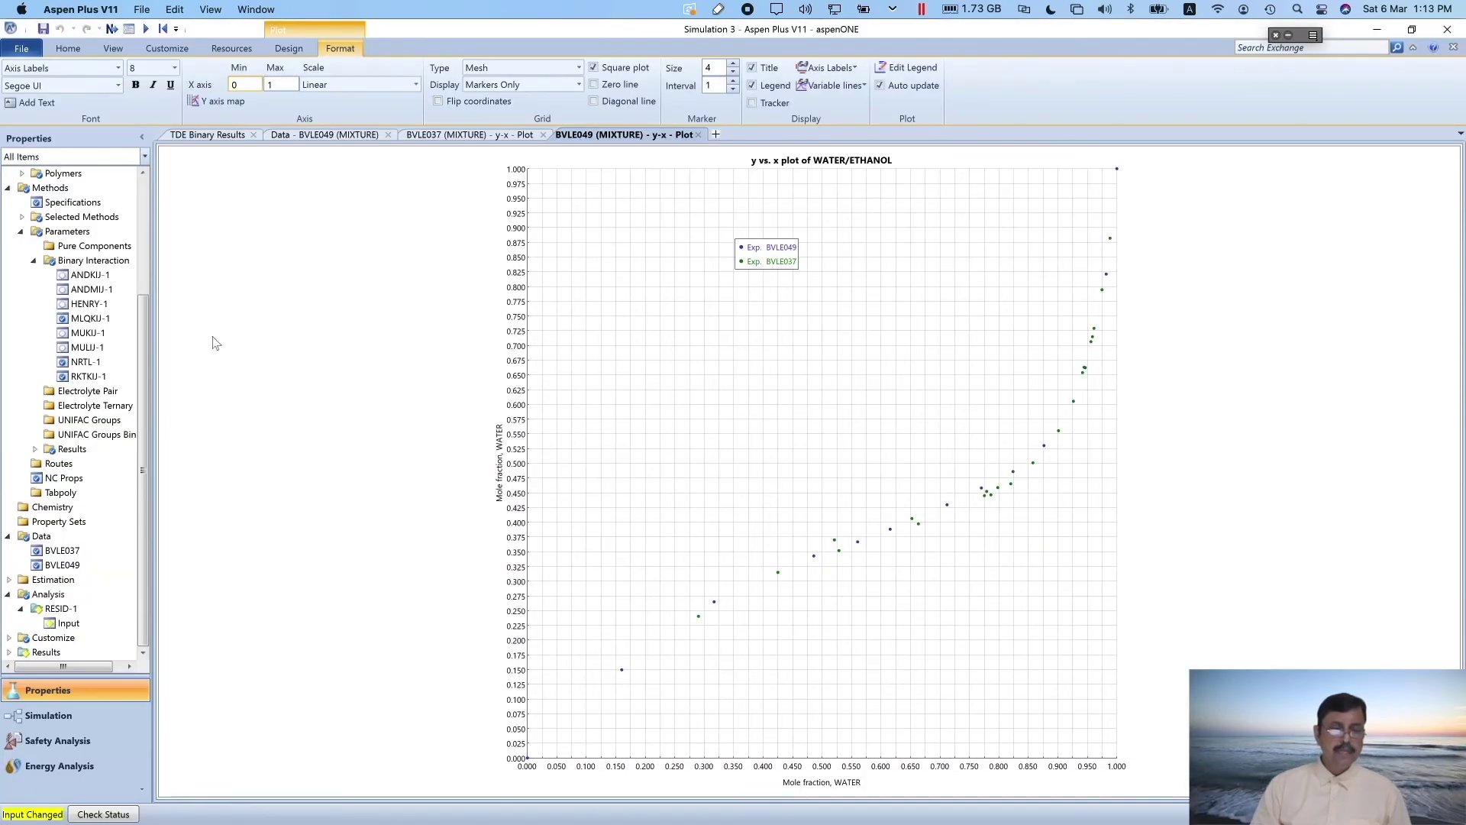
{"action": "left_click", "coordinate": [237, 139]}
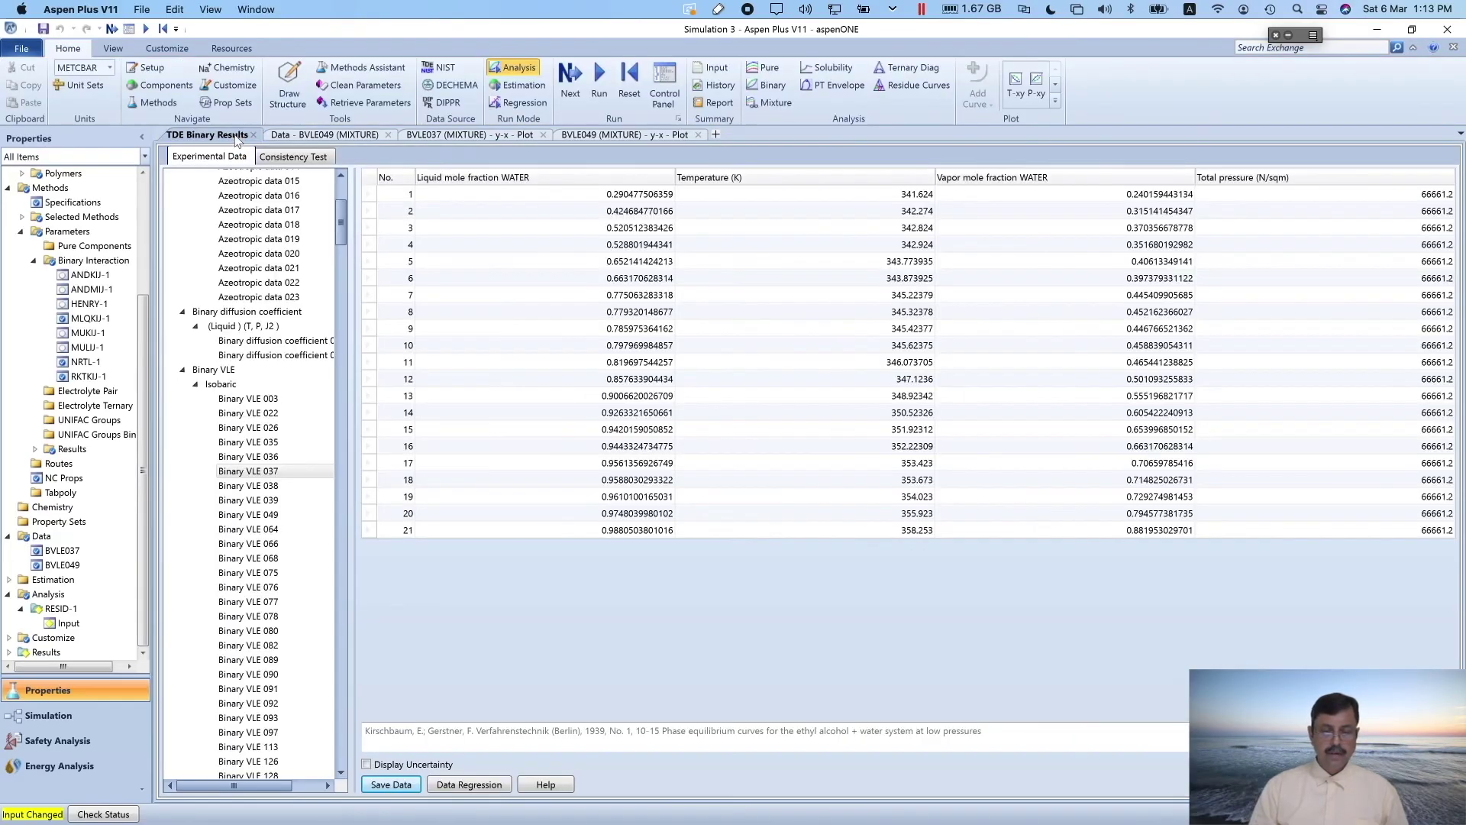
{"action": "left_click", "coordinate": [448, 85]}
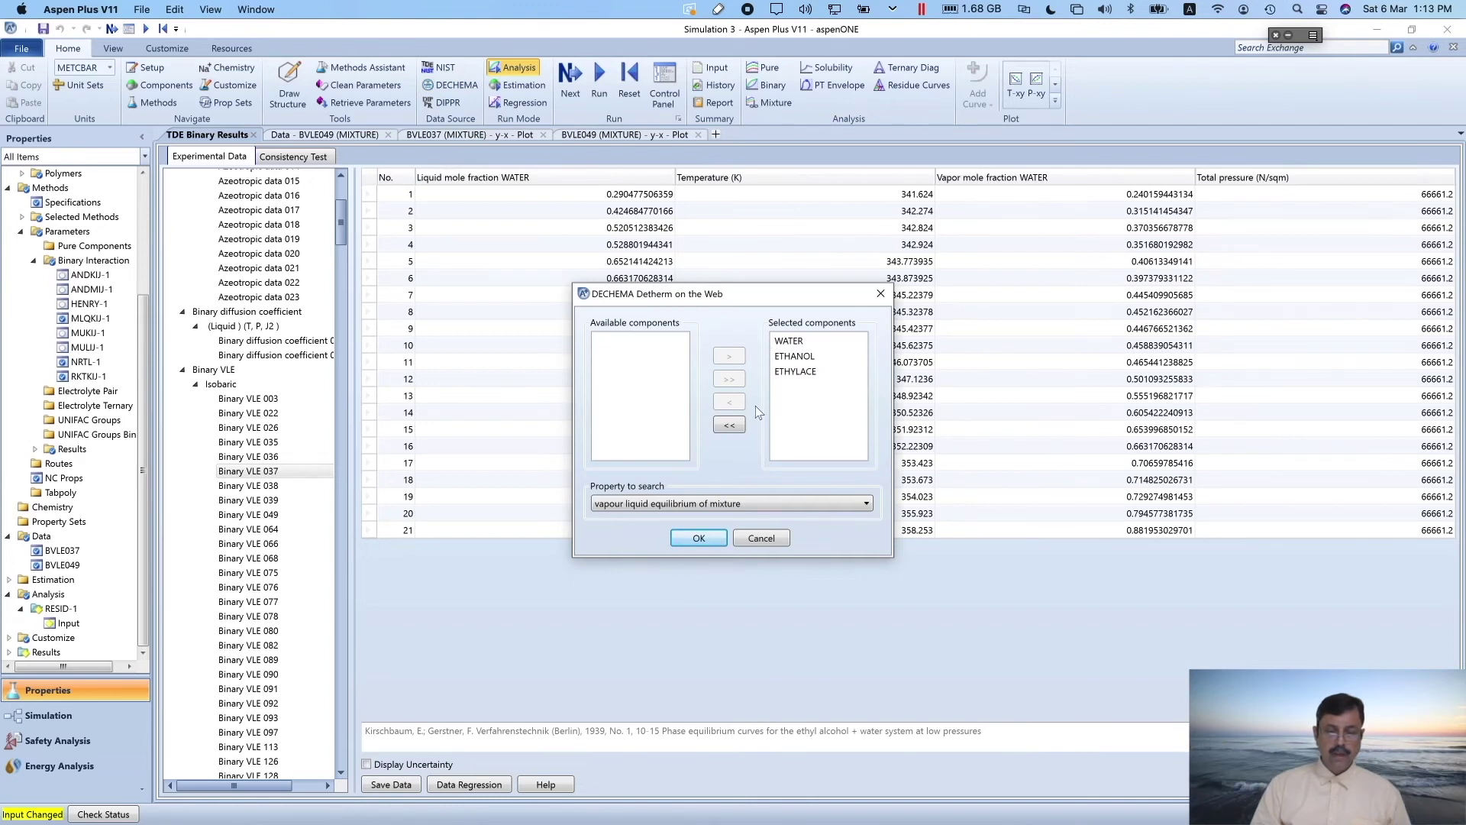
{"action": "left_click", "coordinate": [793, 374]}
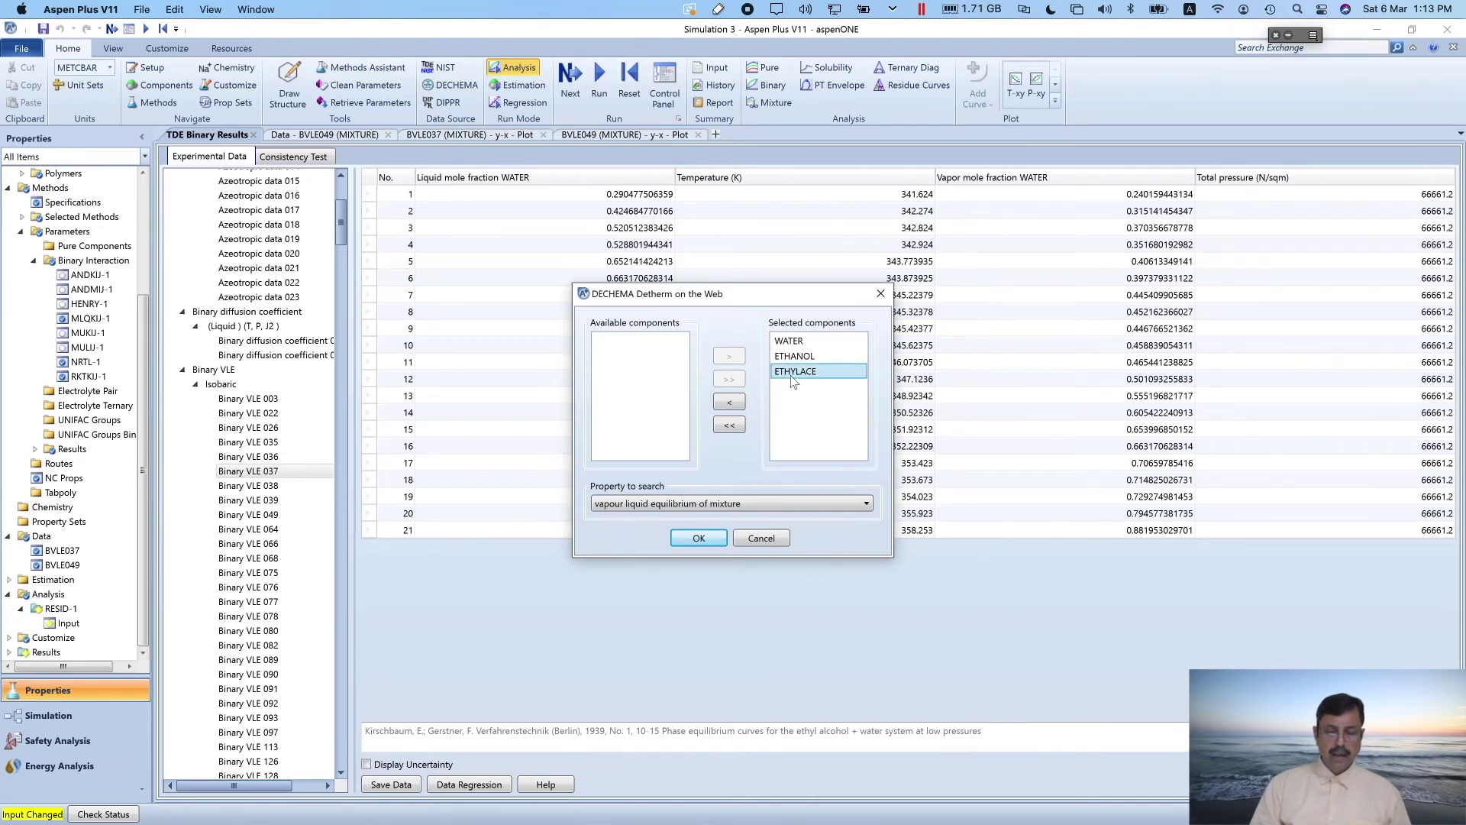
{"action": "left_click", "coordinate": [743, 405]}
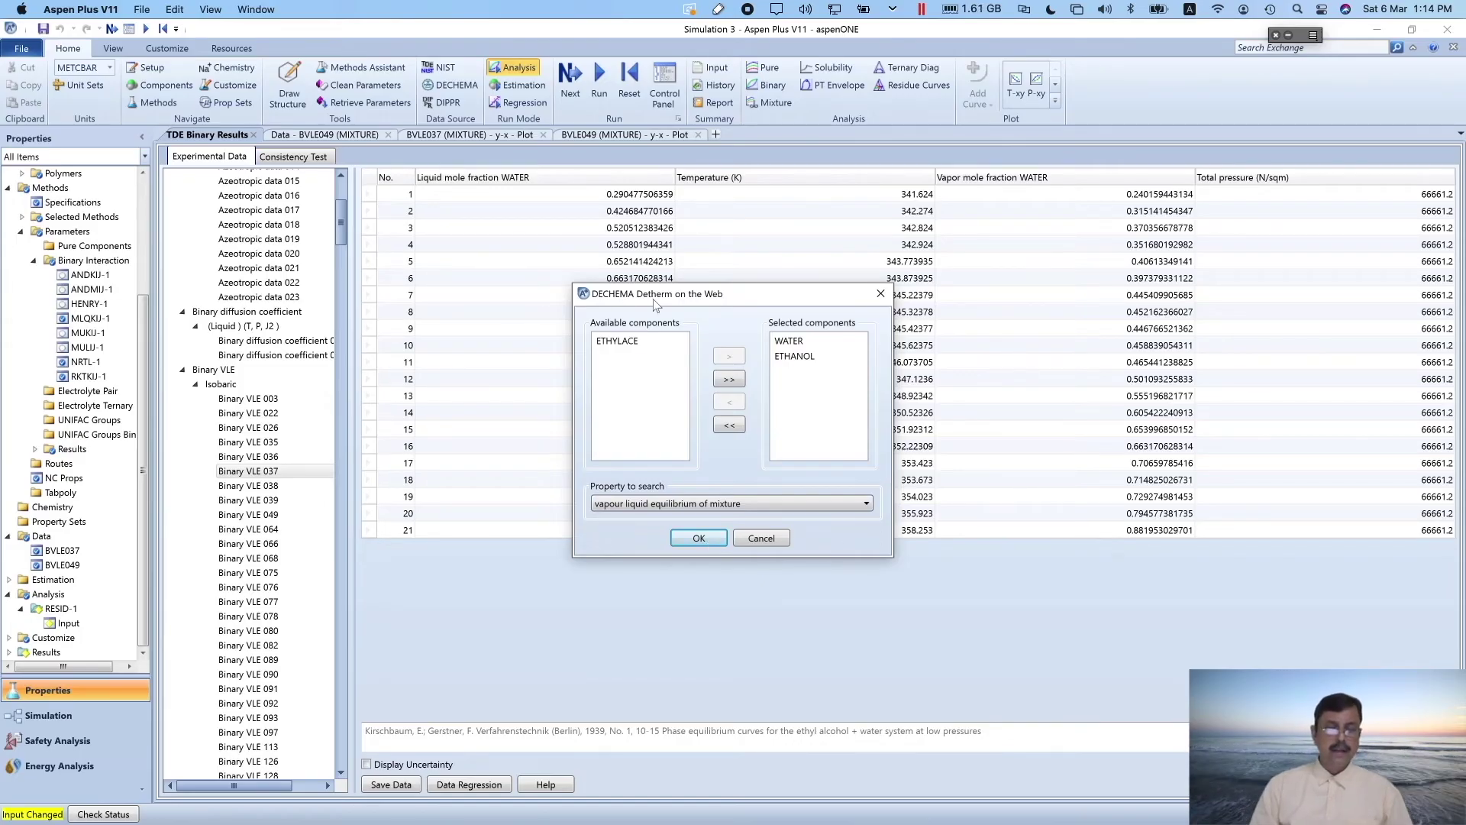
{"action": "left_click", "coordinate": [702, 537]}
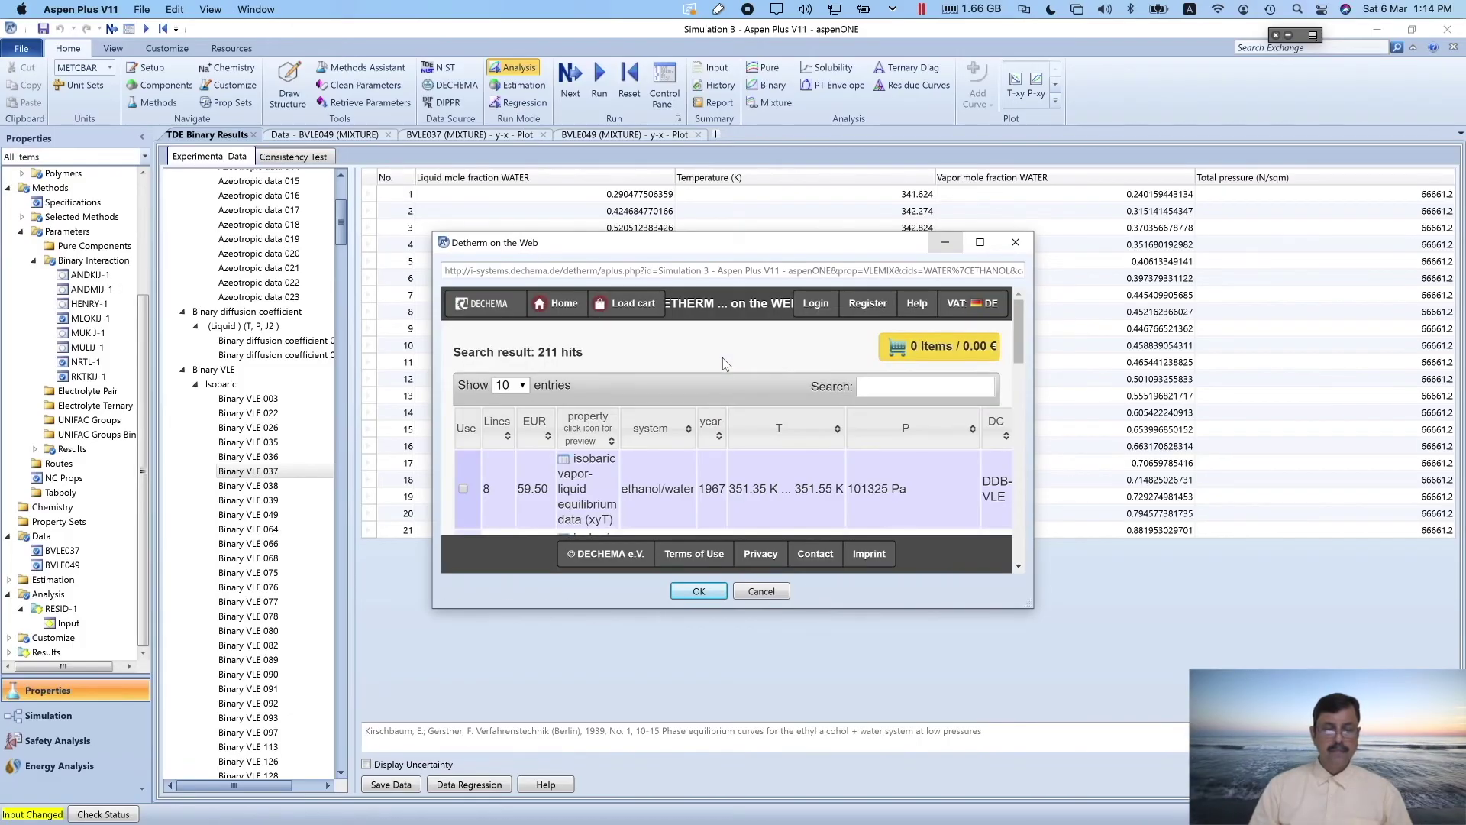
Accept the Detherm site's cookies, add the 9-line 1949 isobaric ethanol/water data set (DDB-VLE:2007-NOV/553) to the cart and proceed to order
{"action": "left_click", "coordinate": [980, 243]}
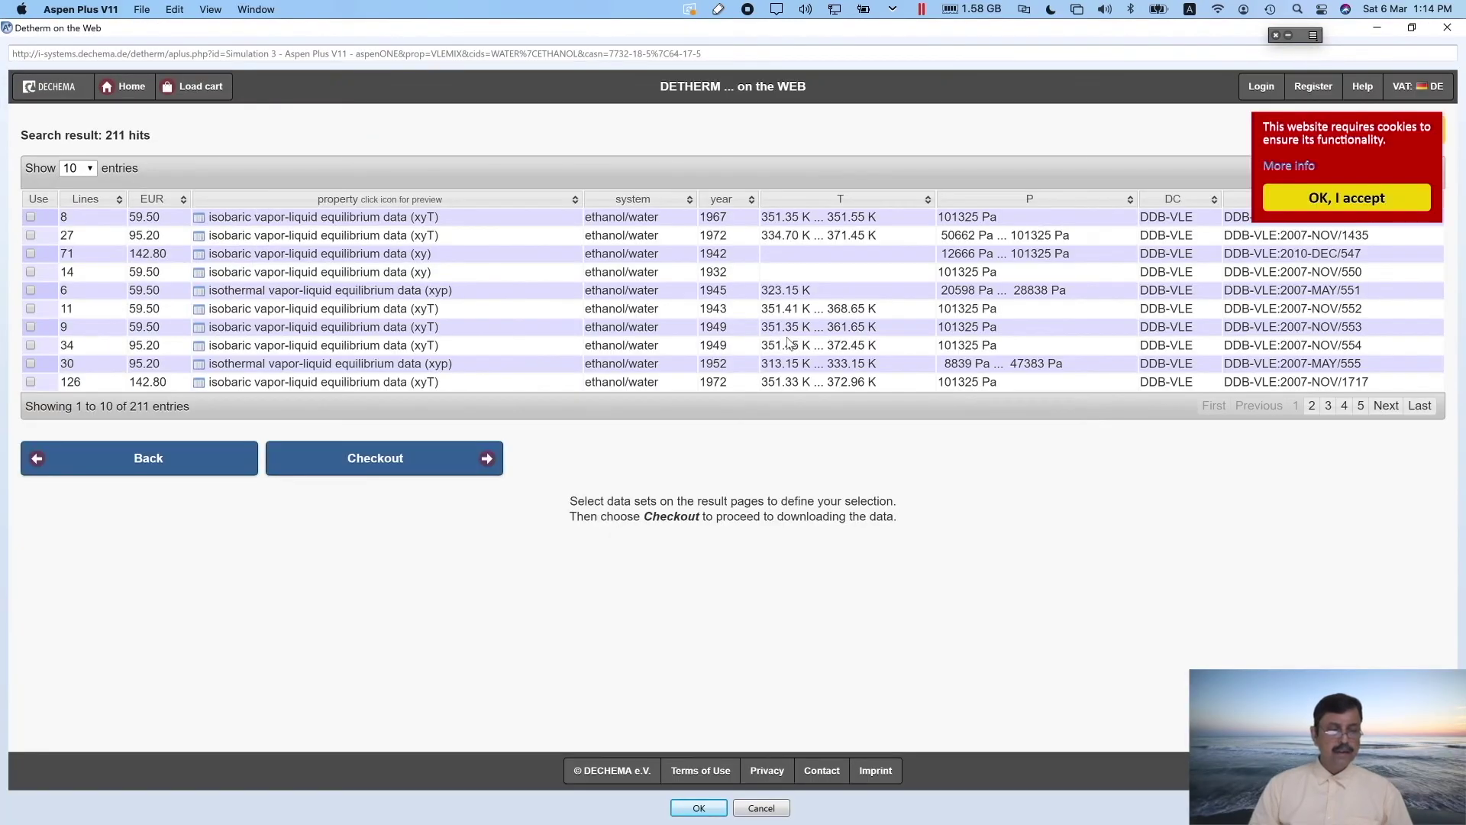
{"action": "left_click", "coordinate": [1329, 204]}
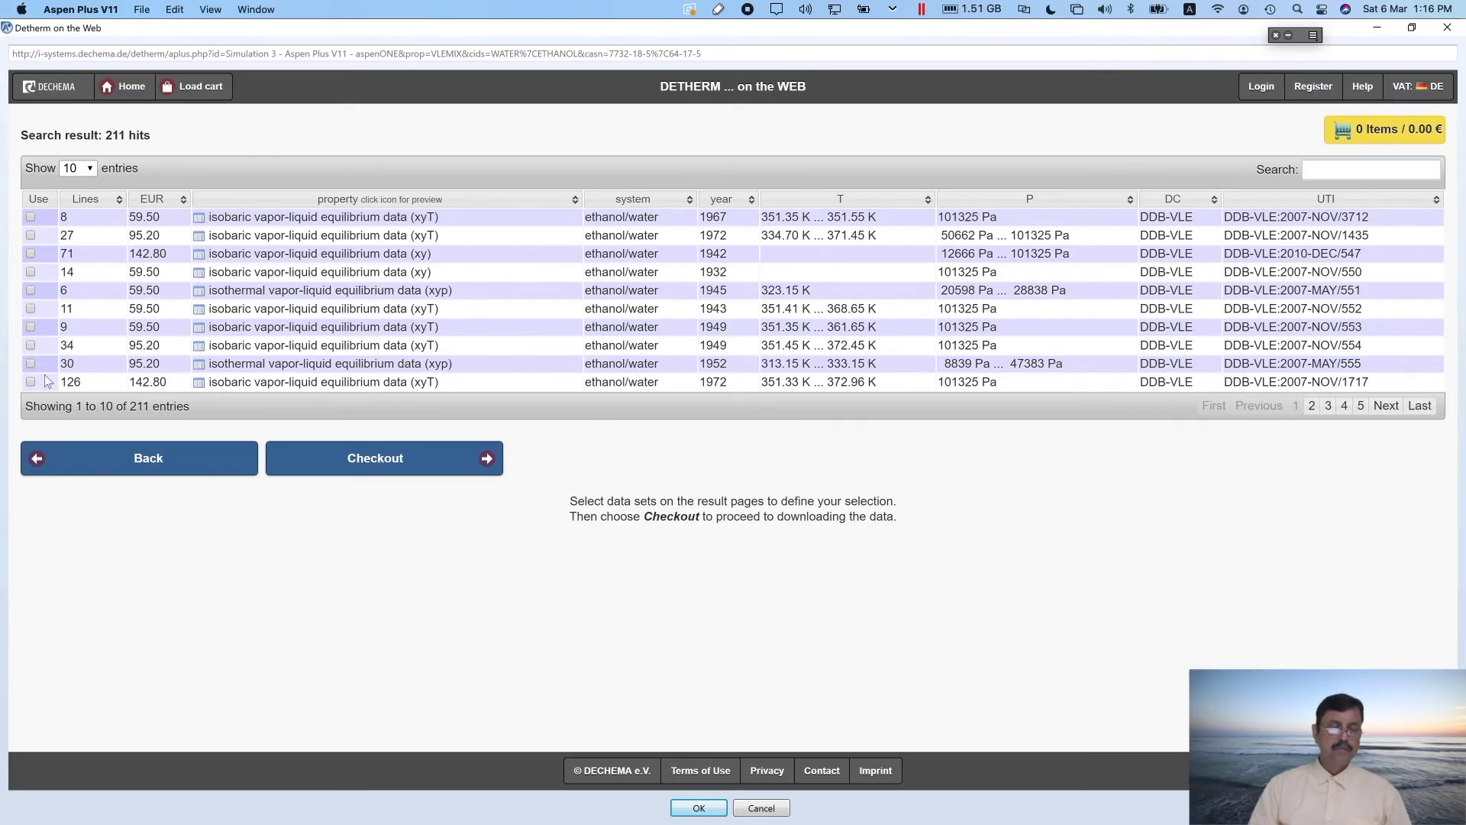
{"action": "left_click", "coordinate": [31, 327]}
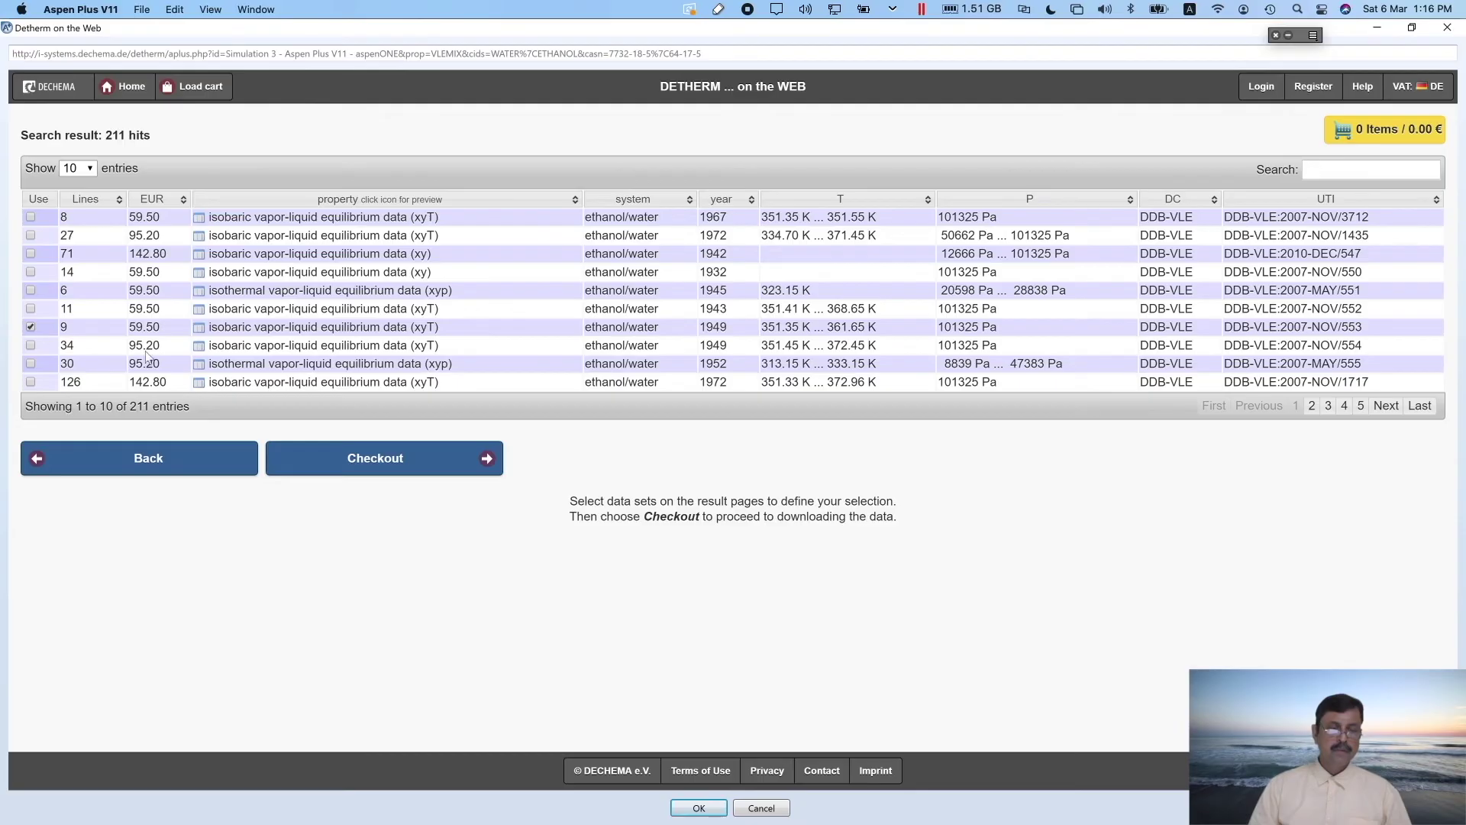
{"action": "left_click", "coordinate": [388, 469]}
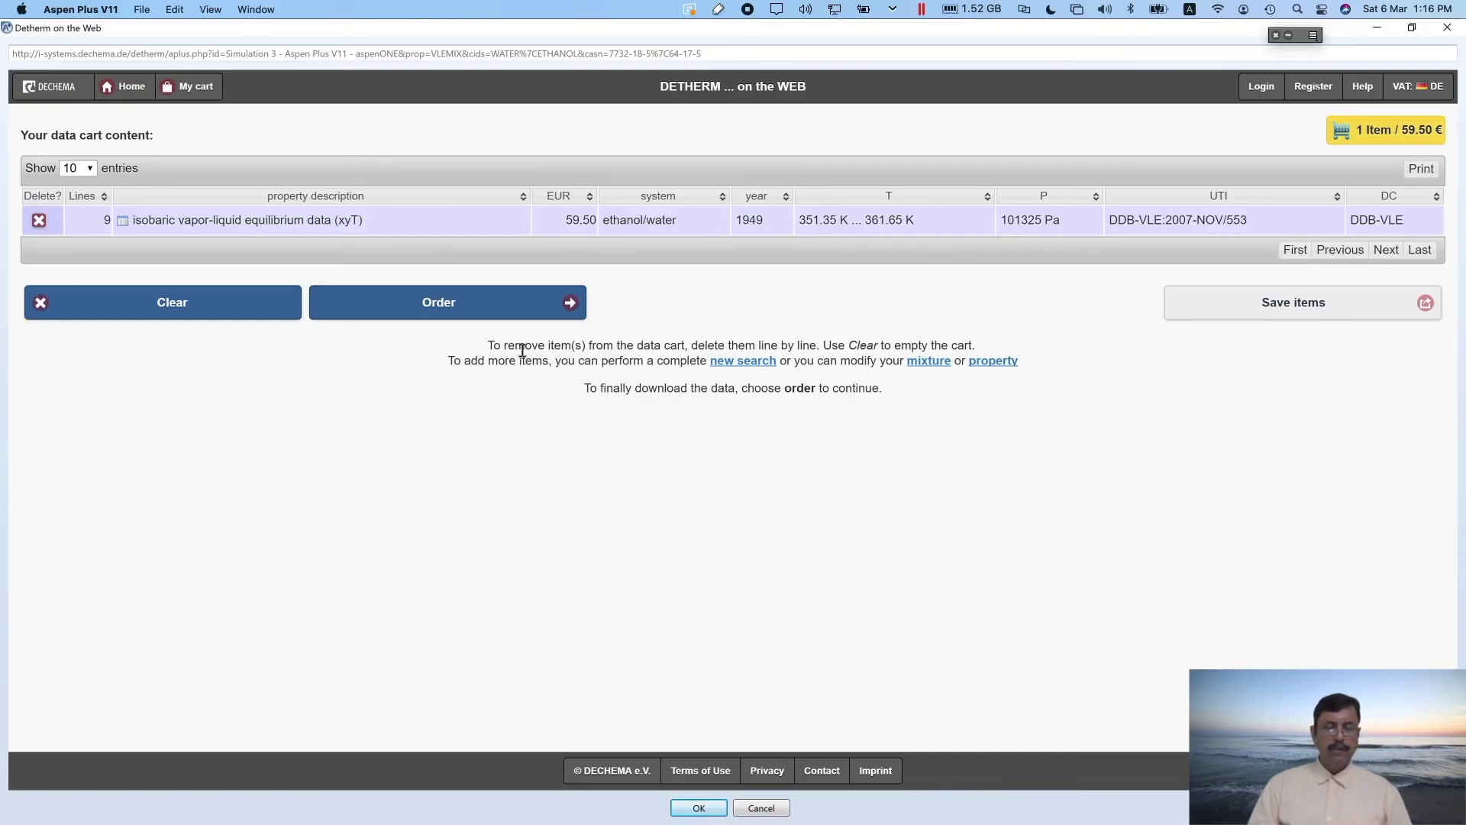
{"action": "left_click", "coordinate": [443, 307]}
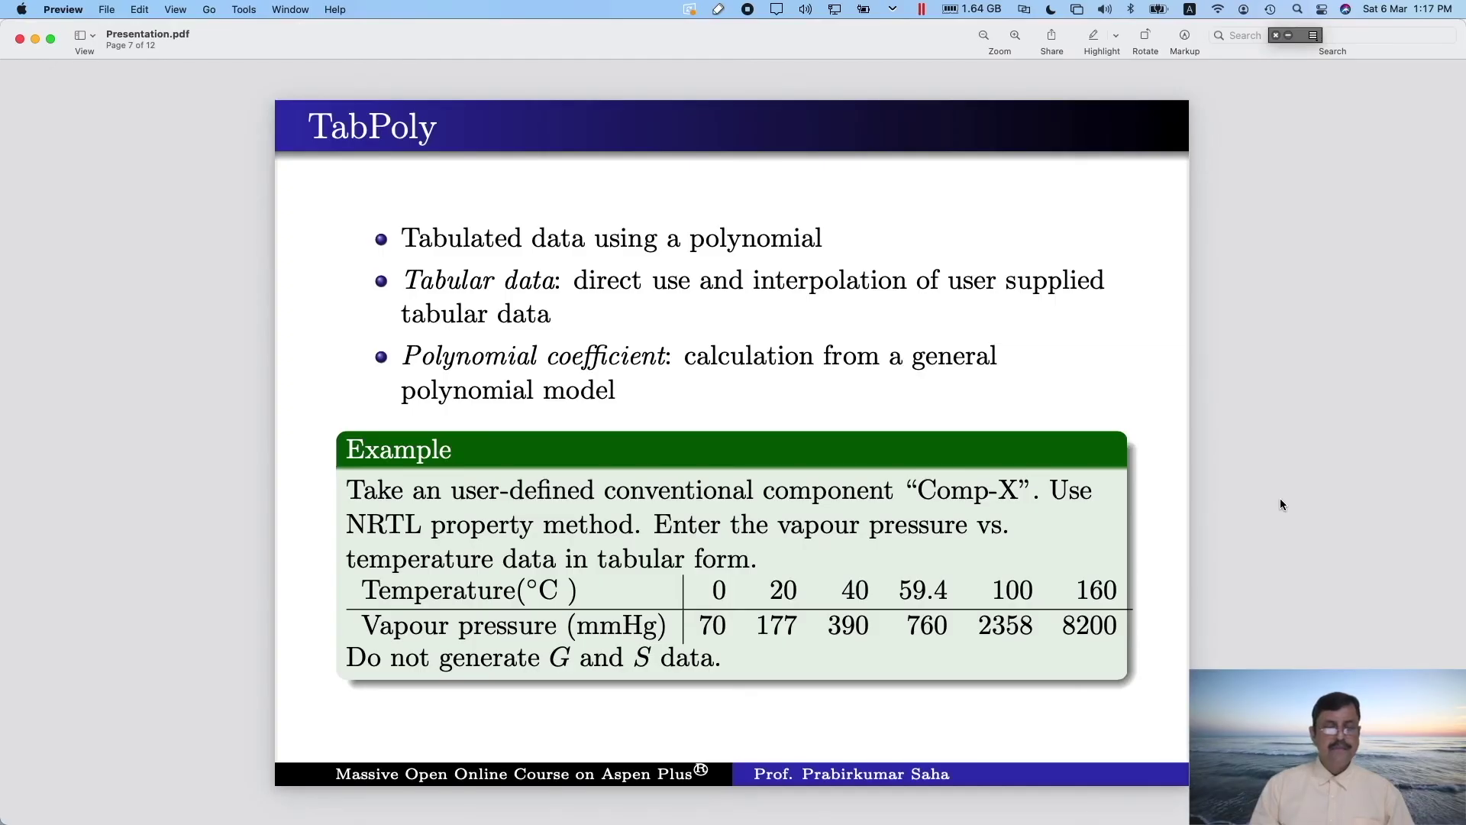
{"action": "left_click", "coordinate": [1280, 500]}
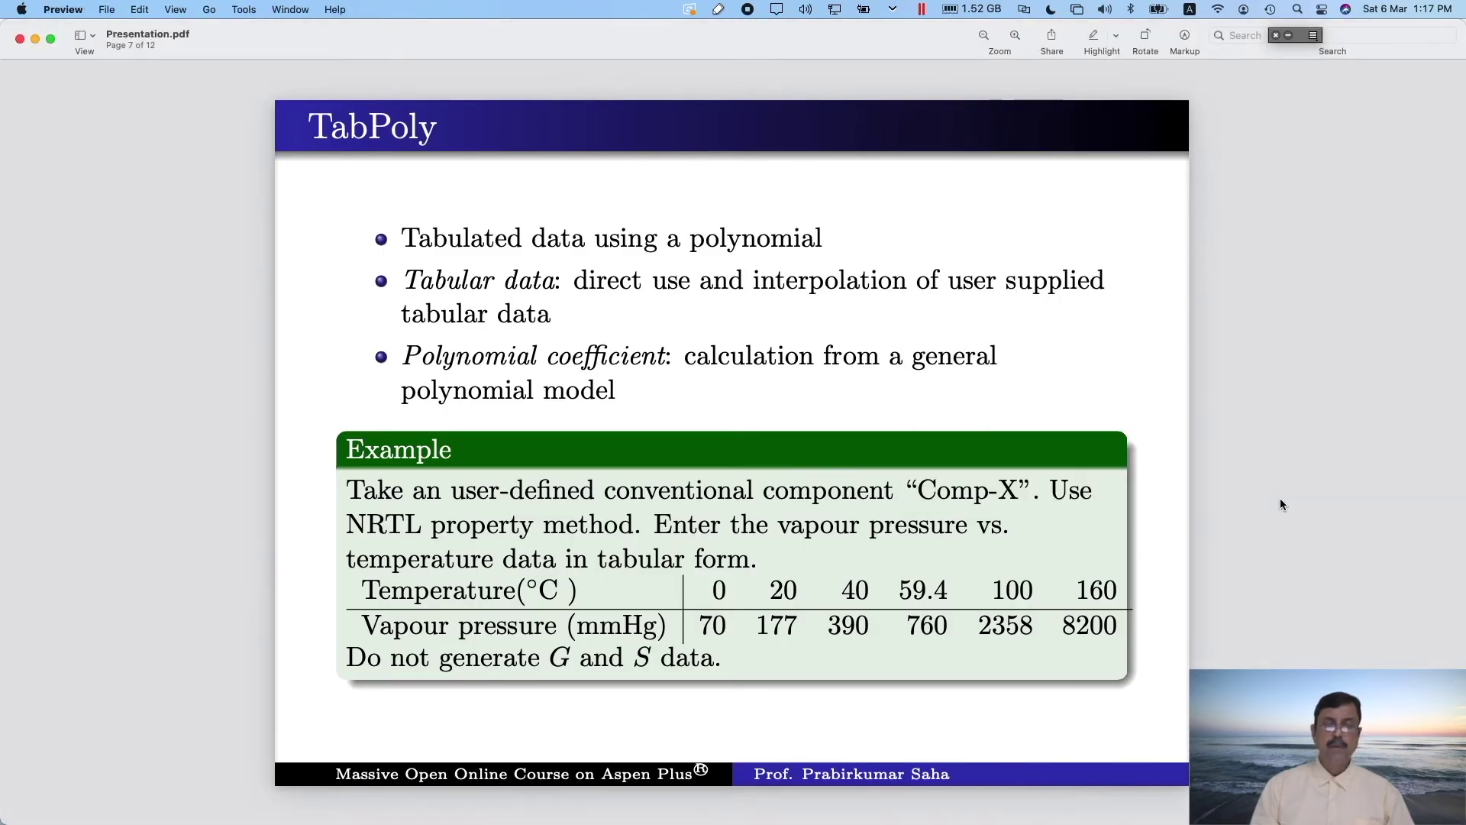
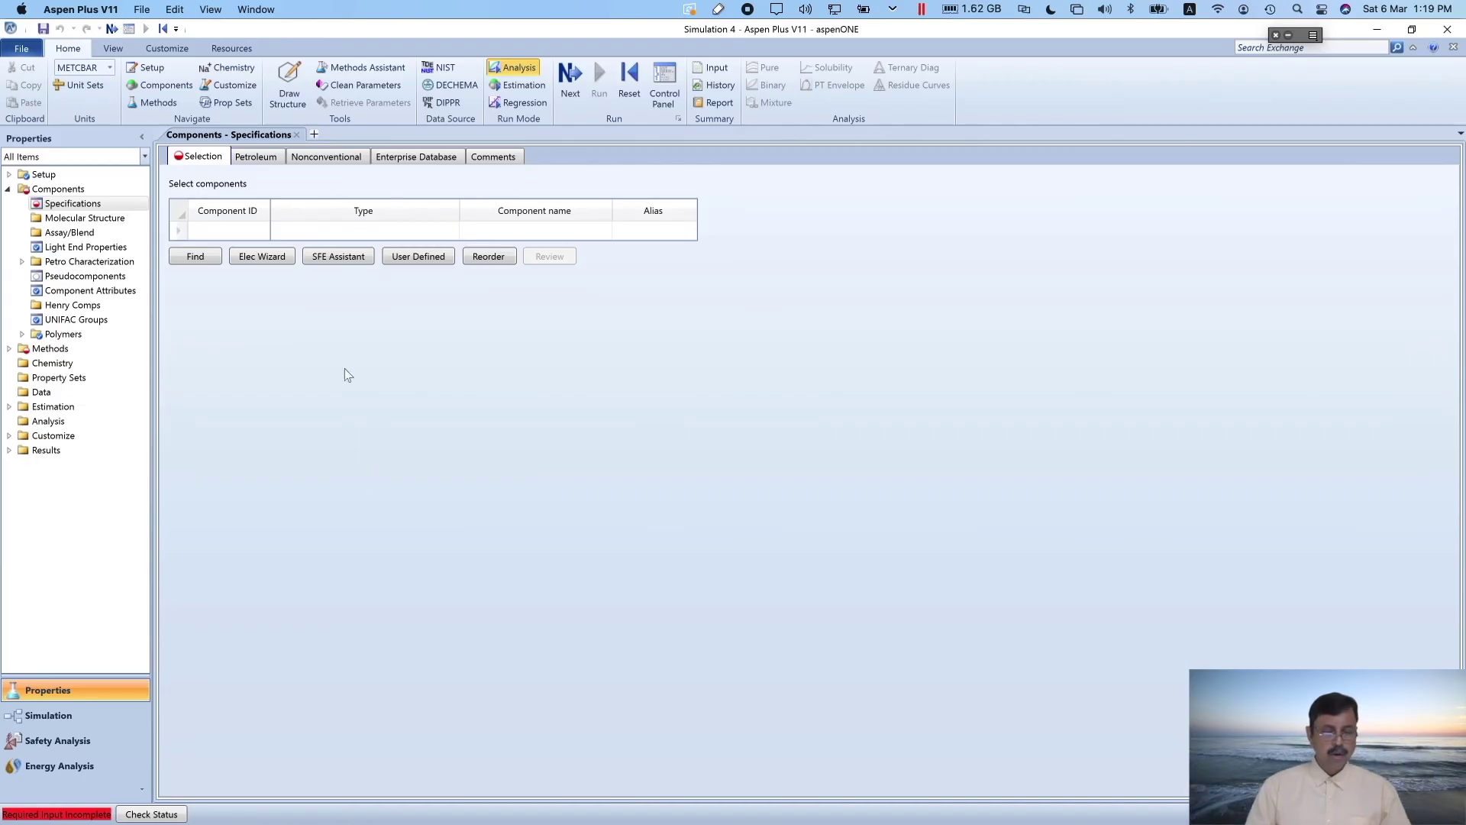
Create a user-defined conventional component with the ID COMP-X
{"action": "left_click", "coordinate": [417, 257]}
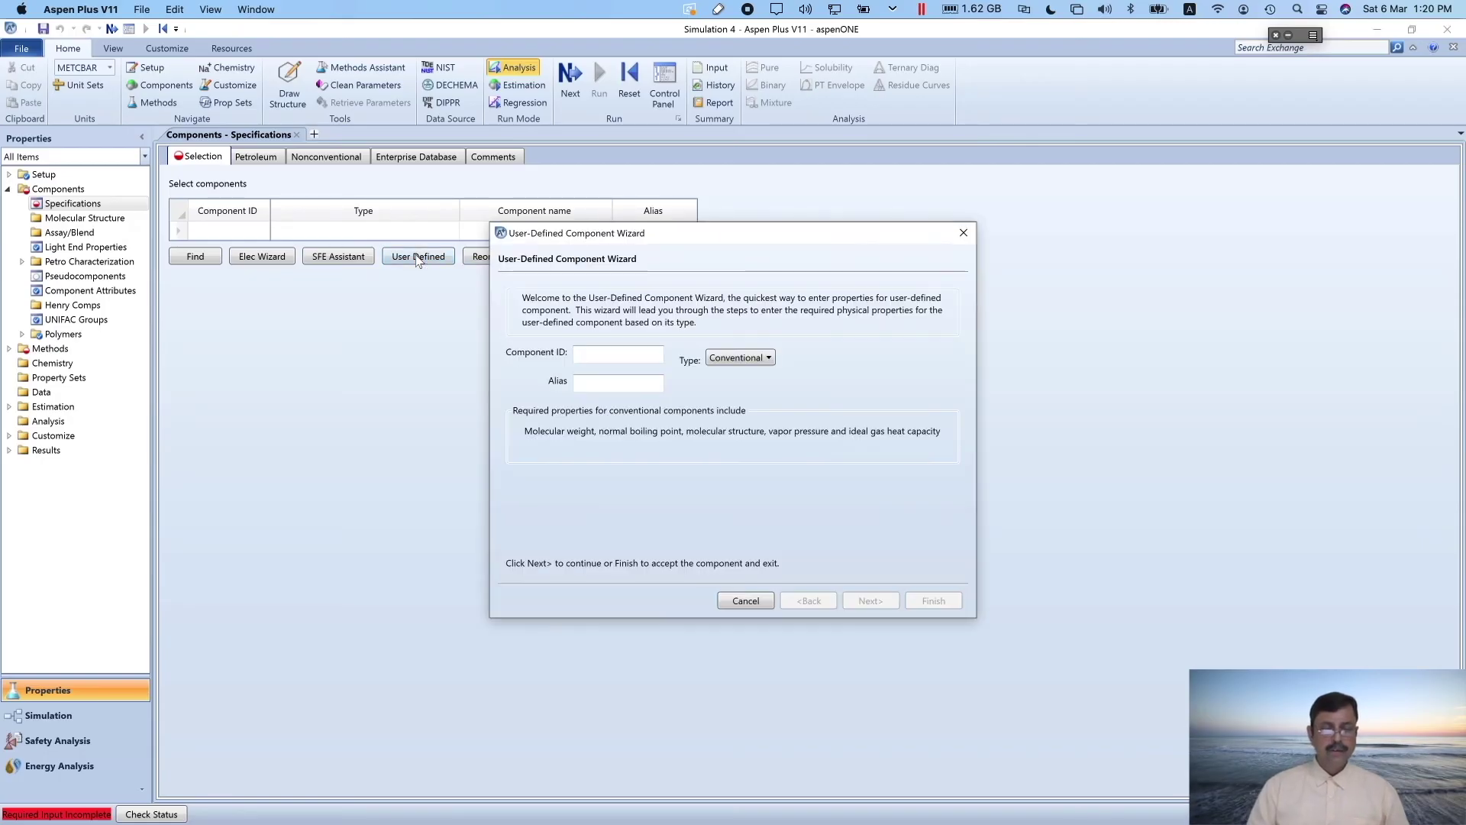
{"action": "left_click", "coordinate": [590, 355]}
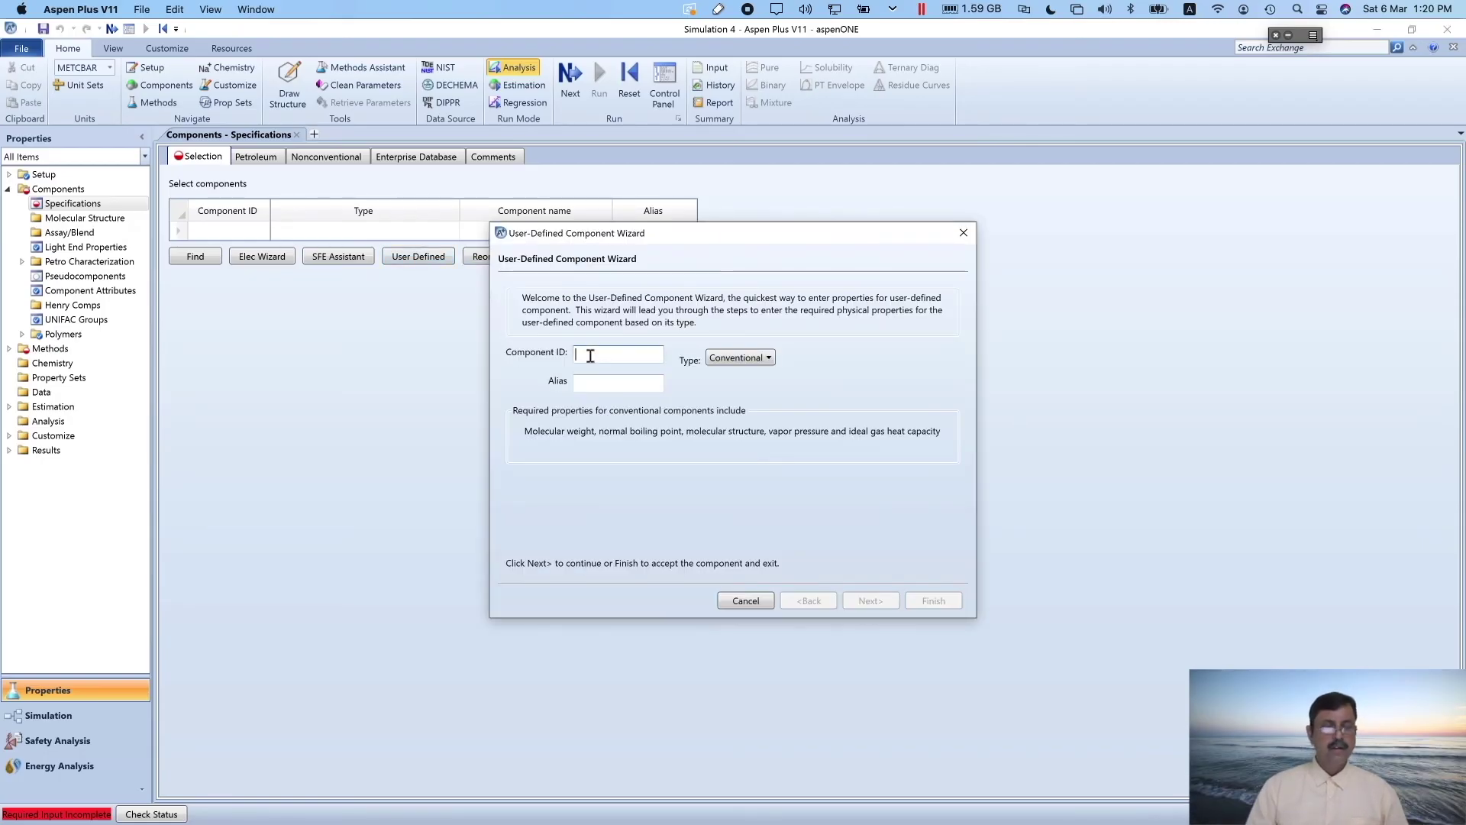
{"action": "type", "text": "COMP-X"}
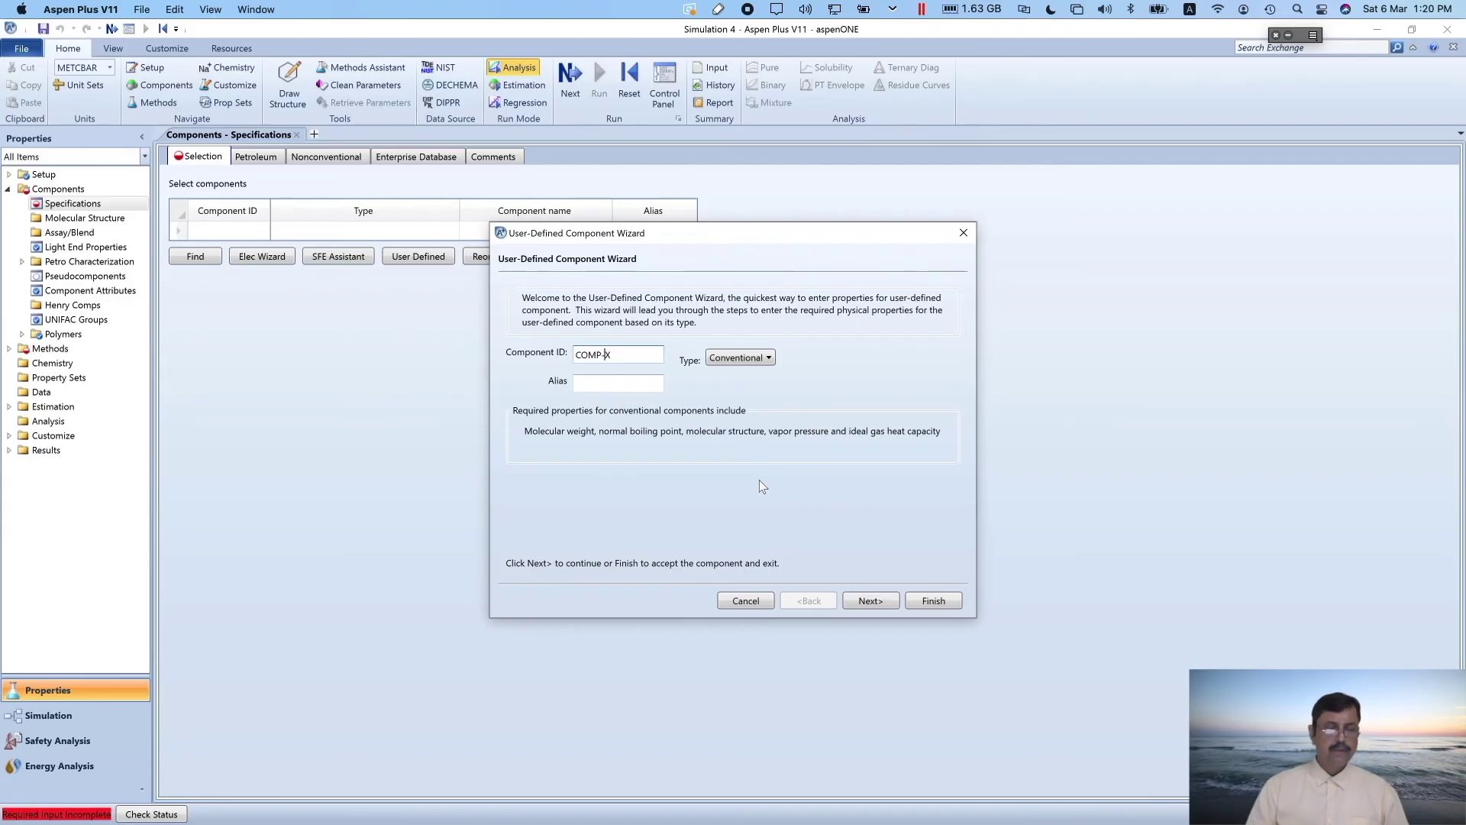
{"action": "left_click", "coordinate": [937, 601]}
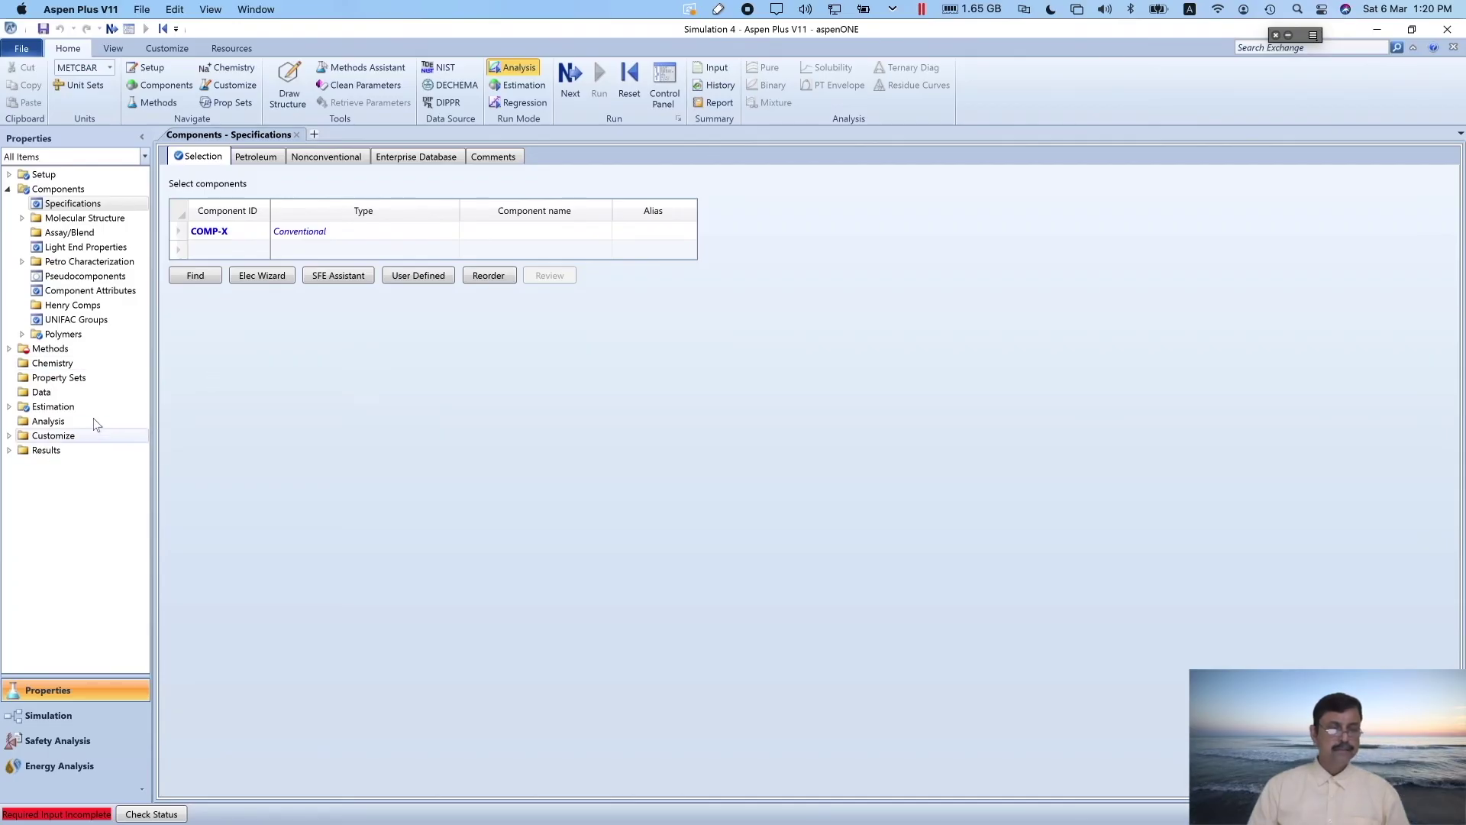
Create a new Tabpoly data set with the ID T-1 under the property methods
{"action": "left_click", "coordinate": [9, 349]}
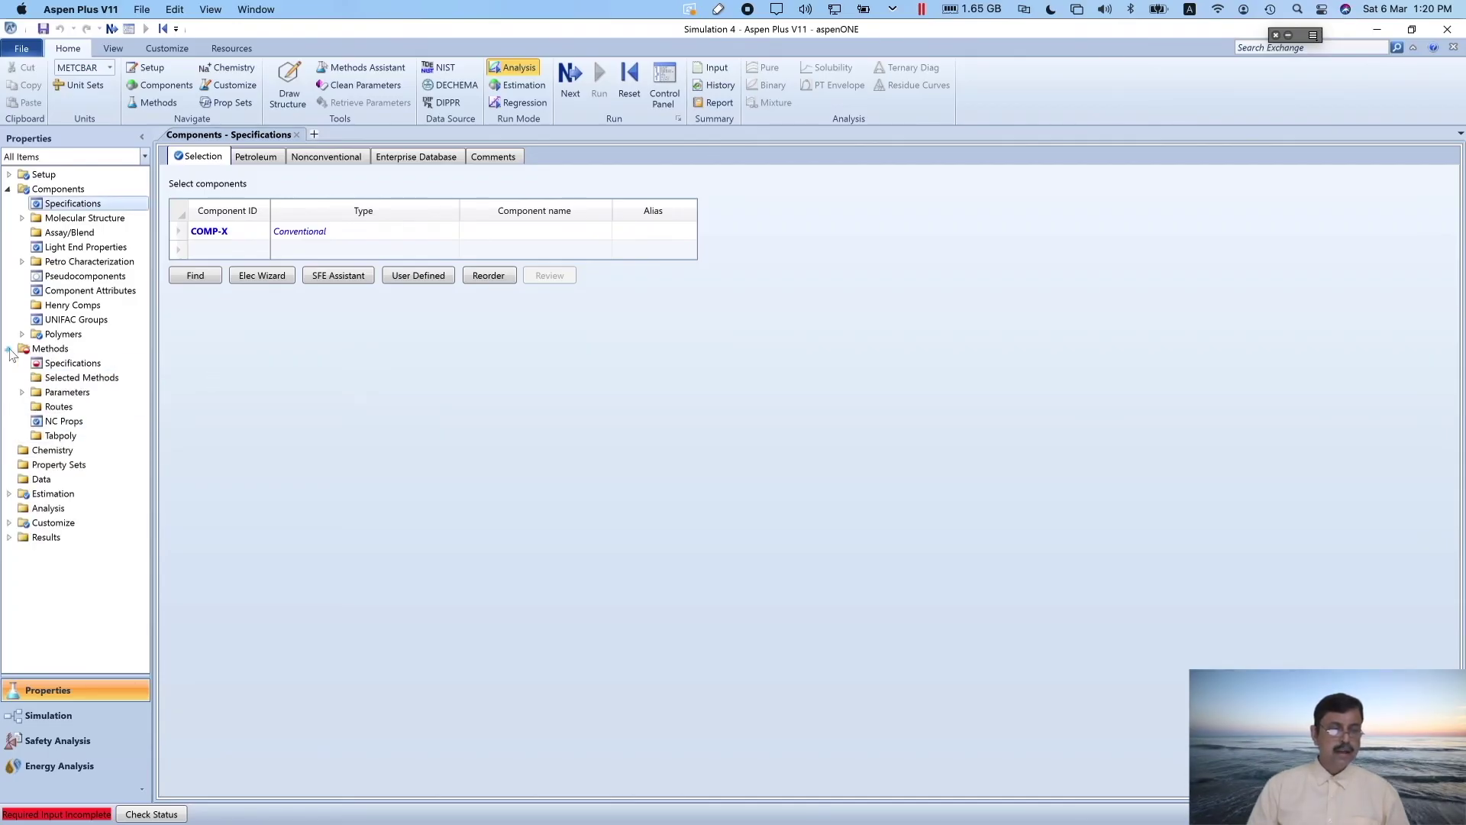
{"action": "left_click", "coordinate": [60, 438]}
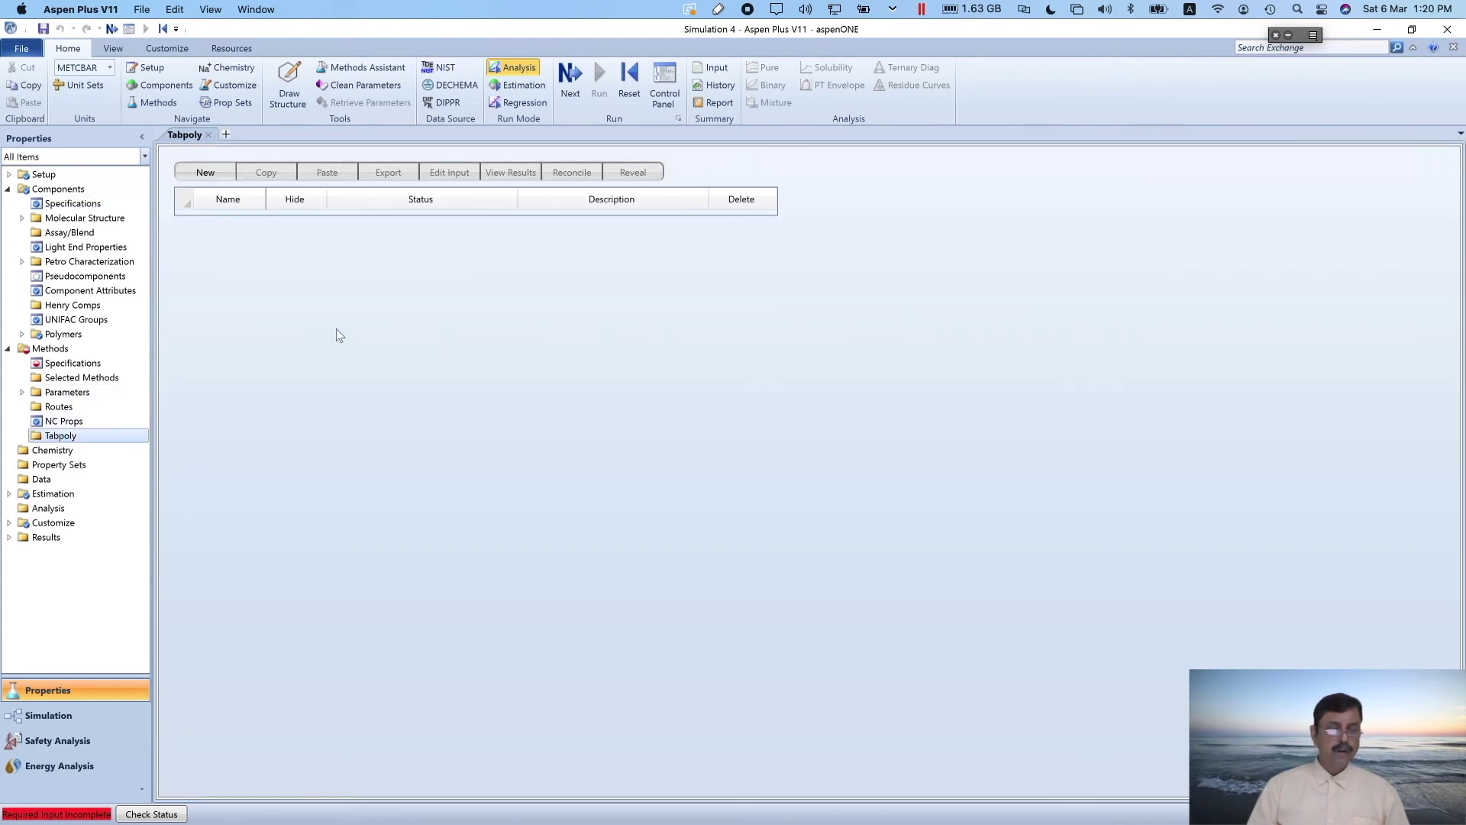
{"action": "left_click", "coordinate": [213, 178]}
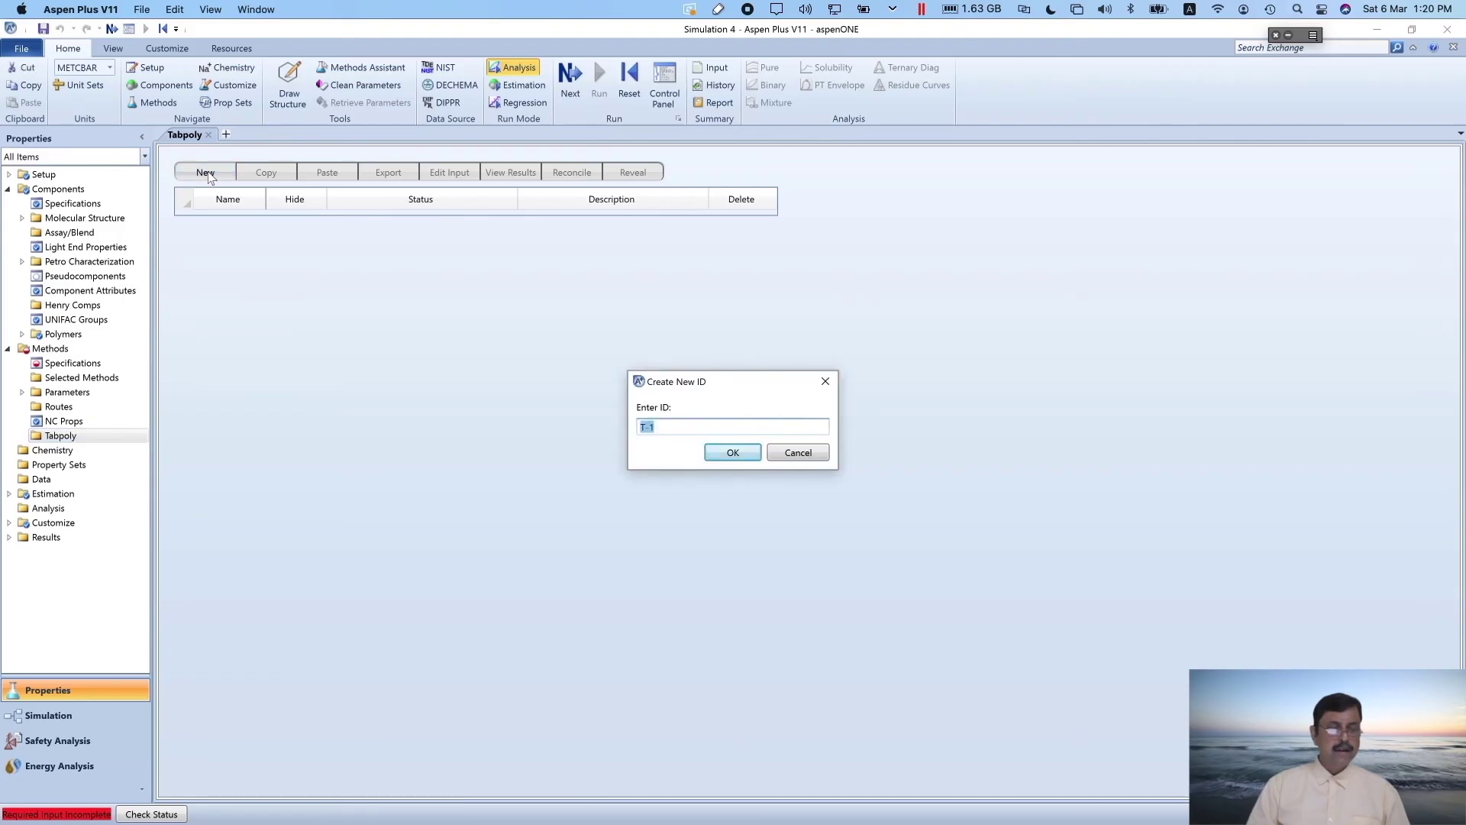
{"action": "left_click", "coordinate": [727, 454]}
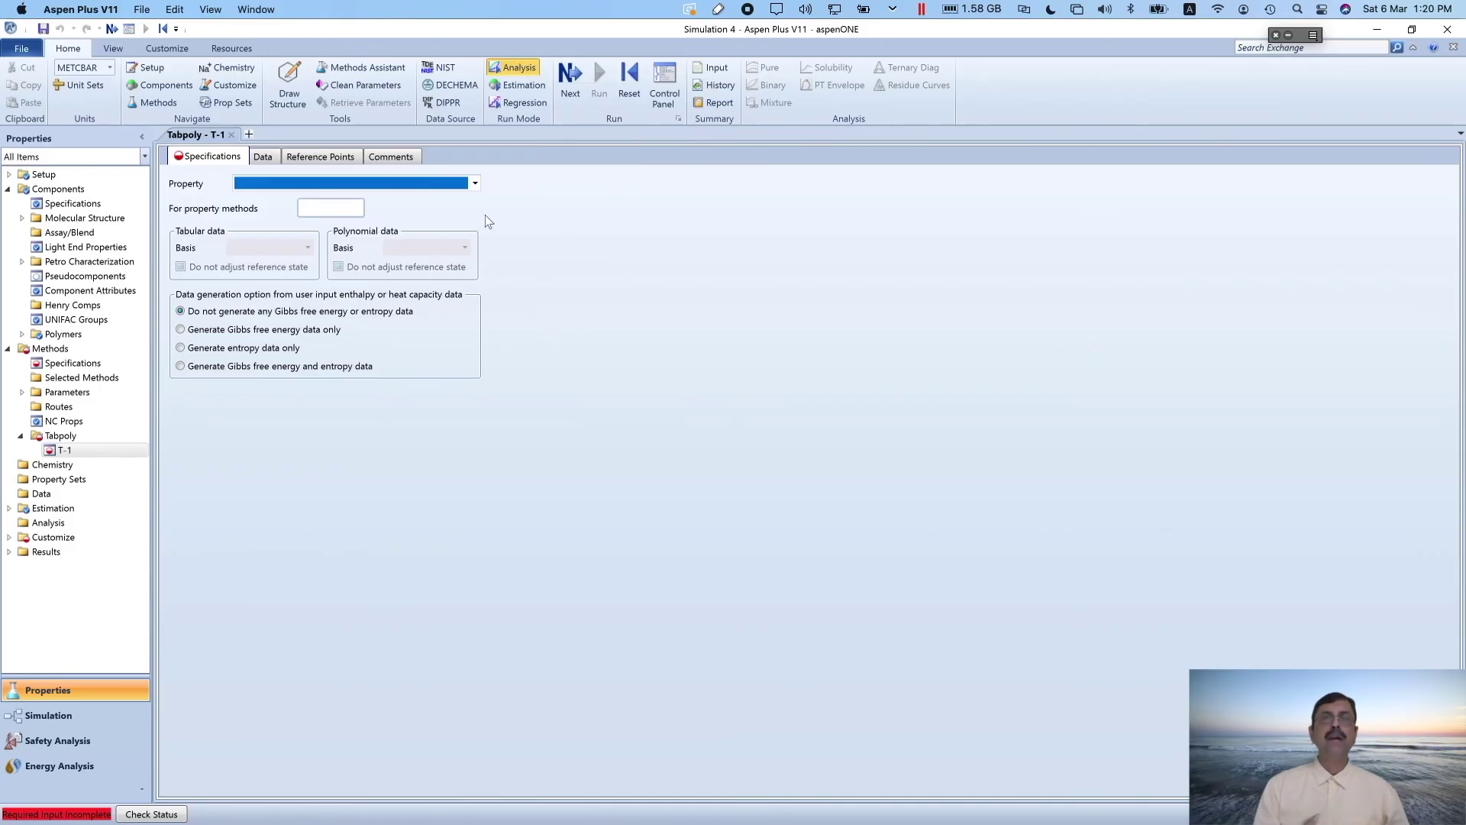
Check the TabPoly example slide in Preview, return to Aspen Plus and set the property of T-1 to Vapor pressure
{"action": "left_click", "coordinate": [475, 184]}
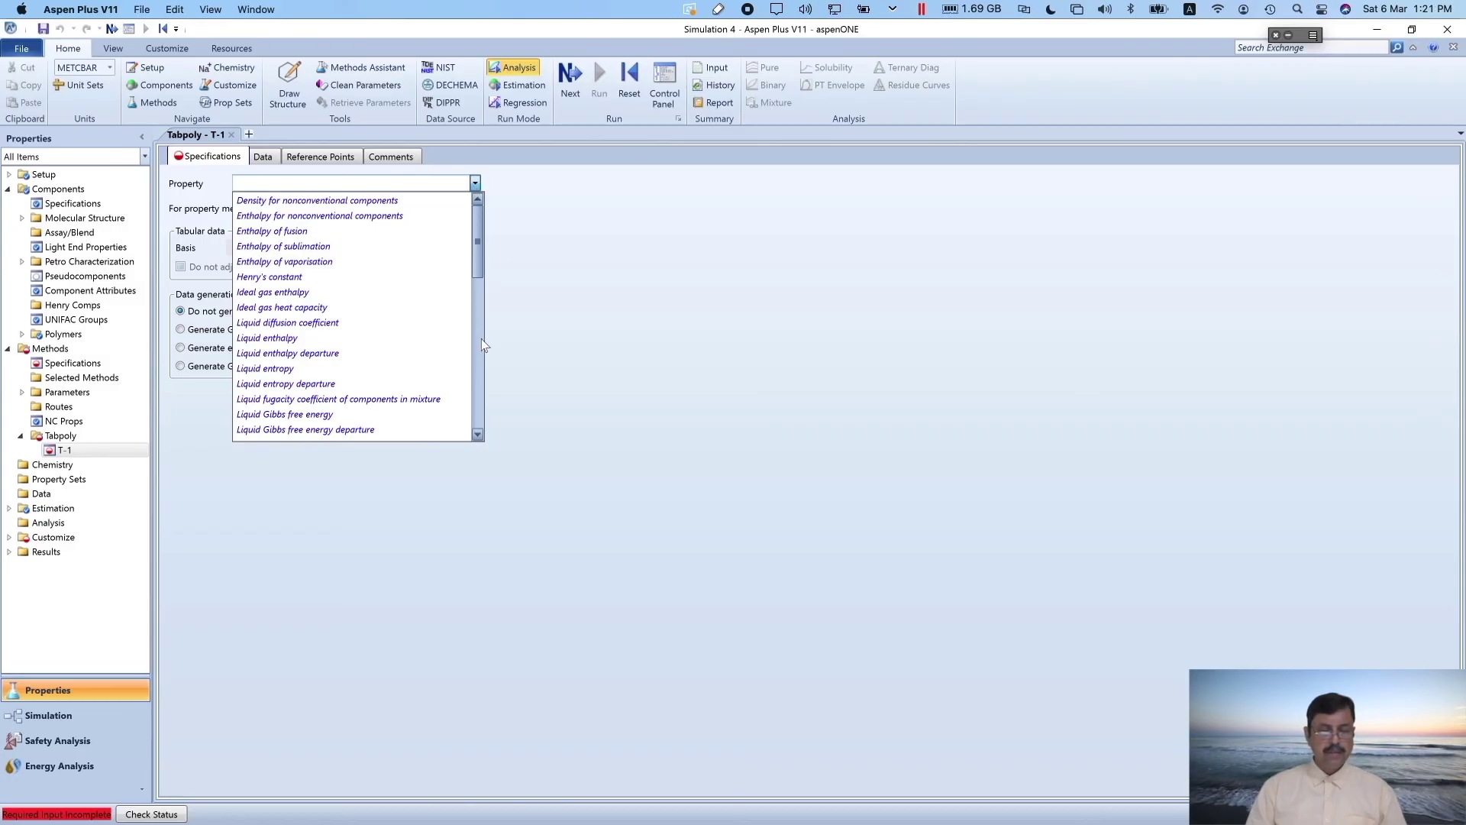
{"action": "key", "text": "super+Tab"}
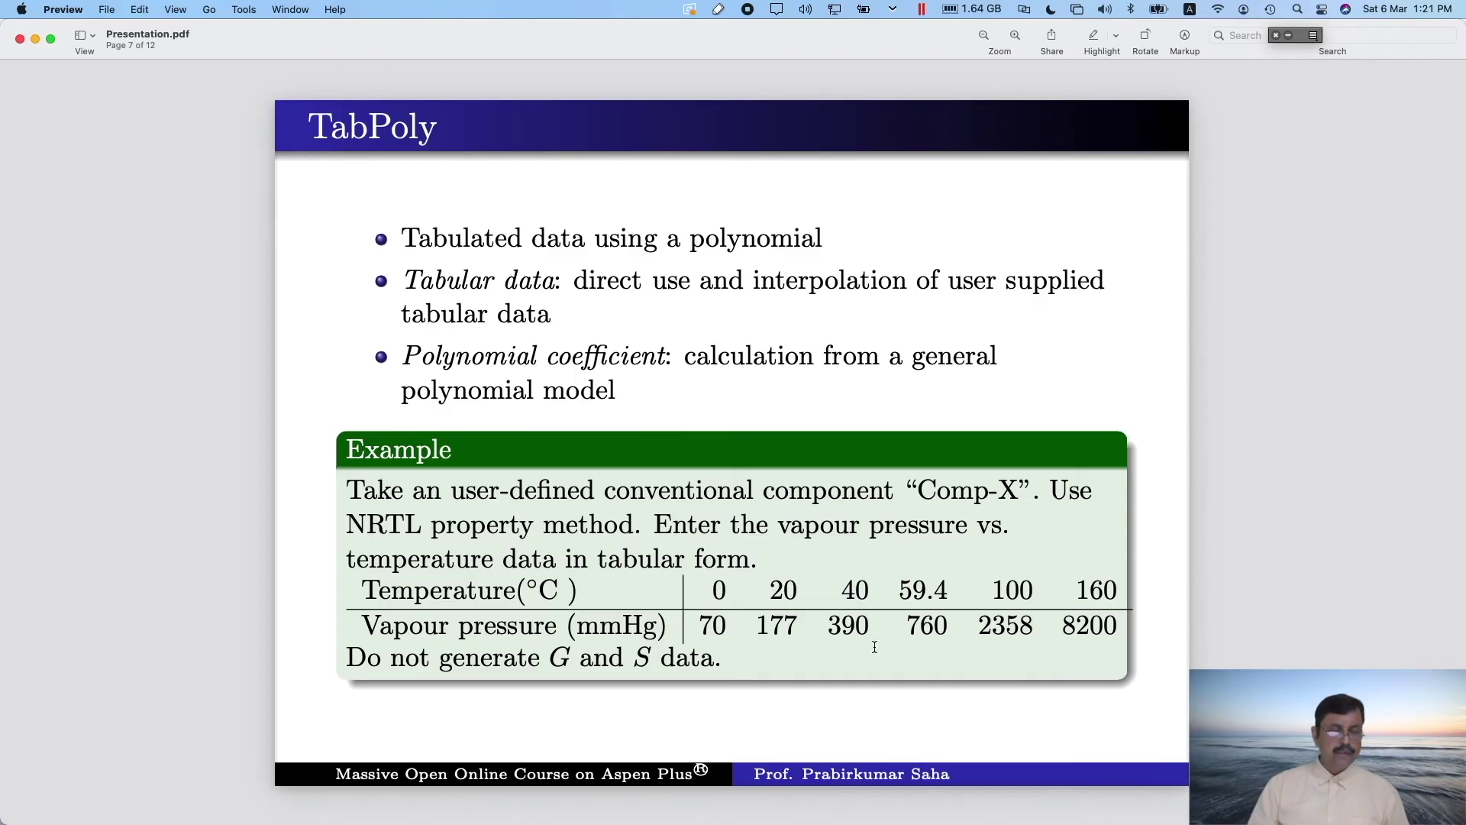
{"action": "key", "text": "super+Tab"}
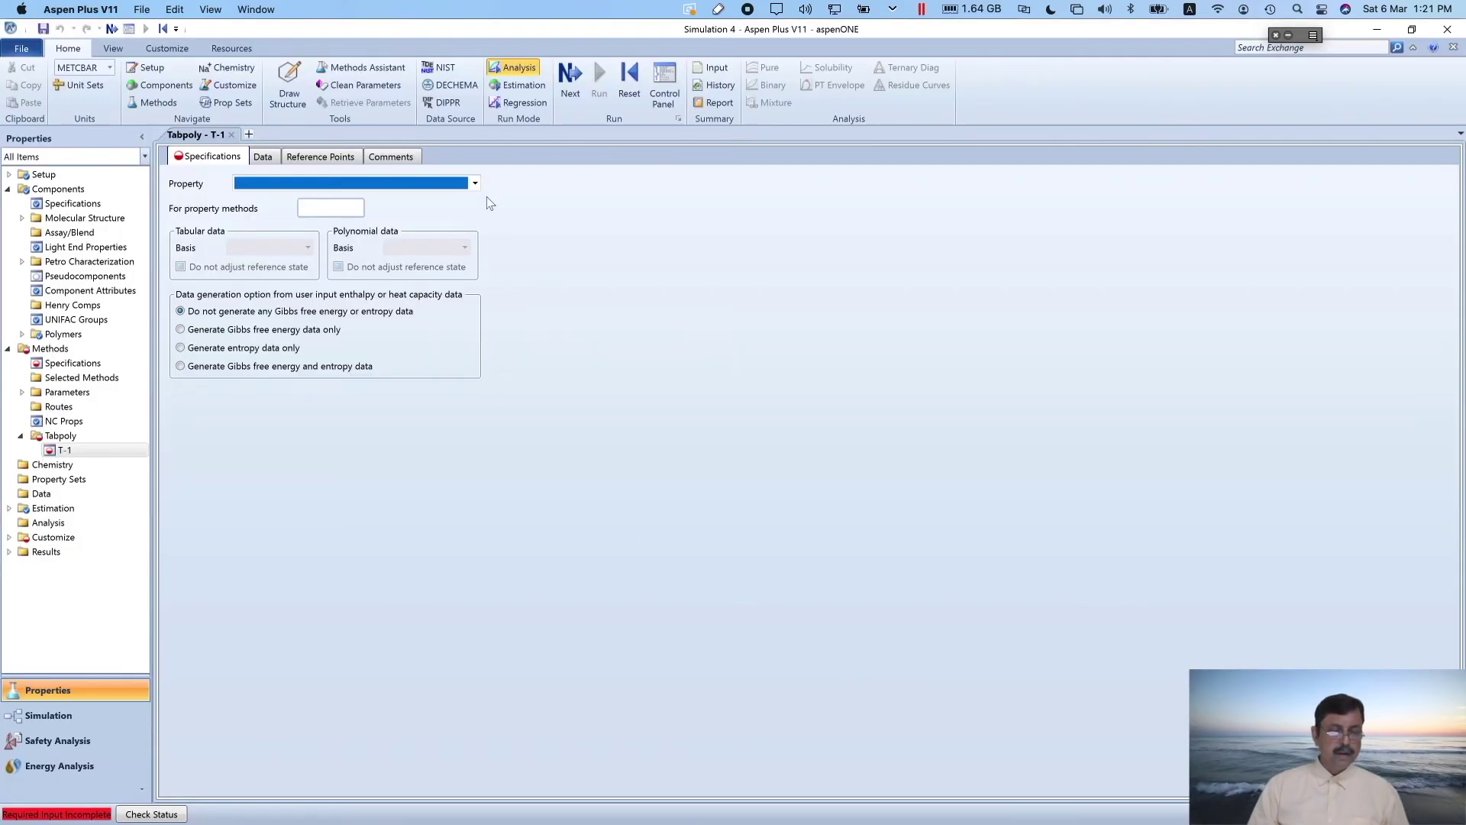
{"action": "left_click", "coordinate": [475, 183]}
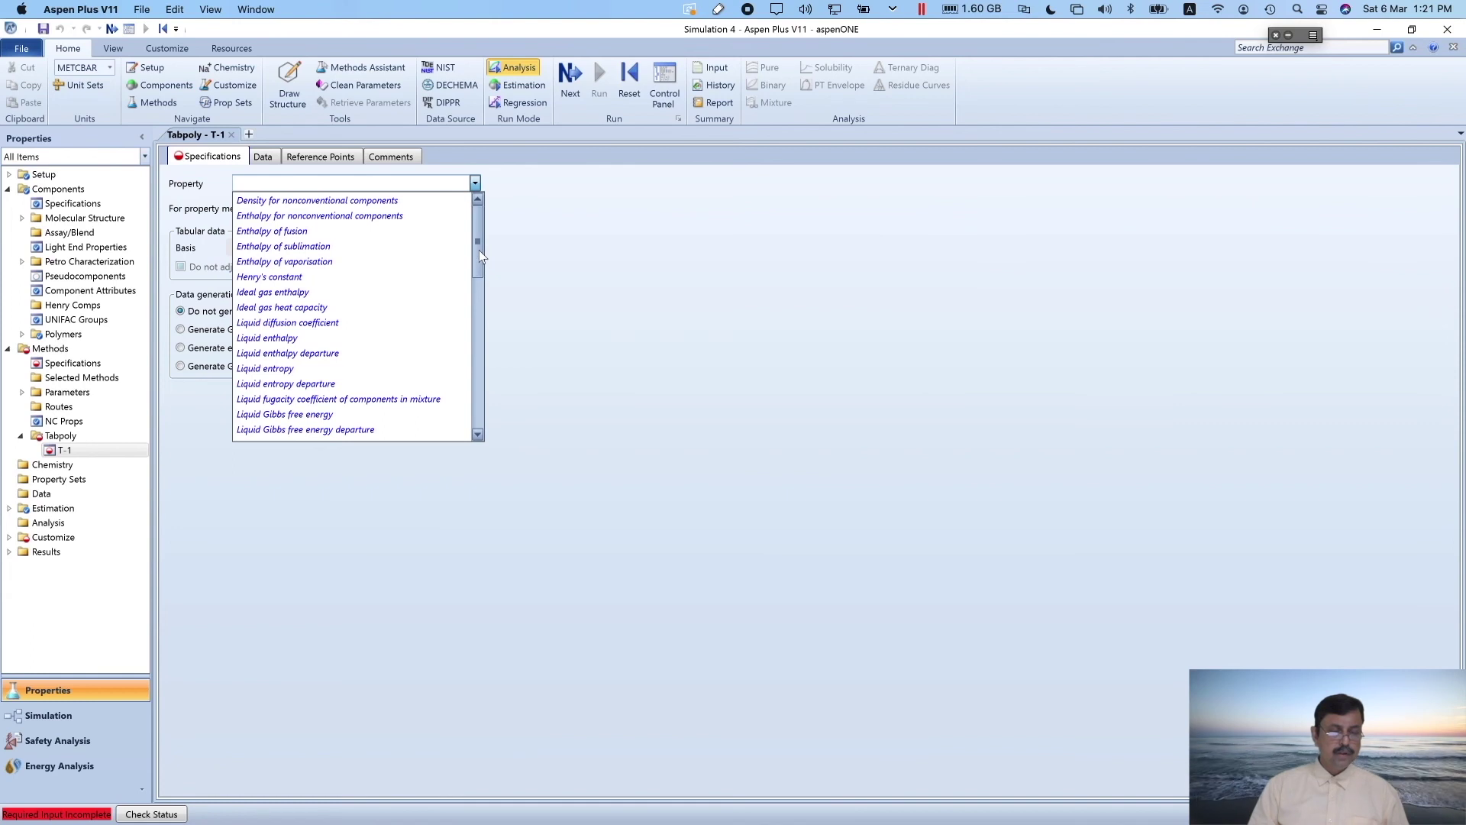
{"action": "left_click_drag", "start_coordinate": [479, 249], "coordinate": [470, 433]}
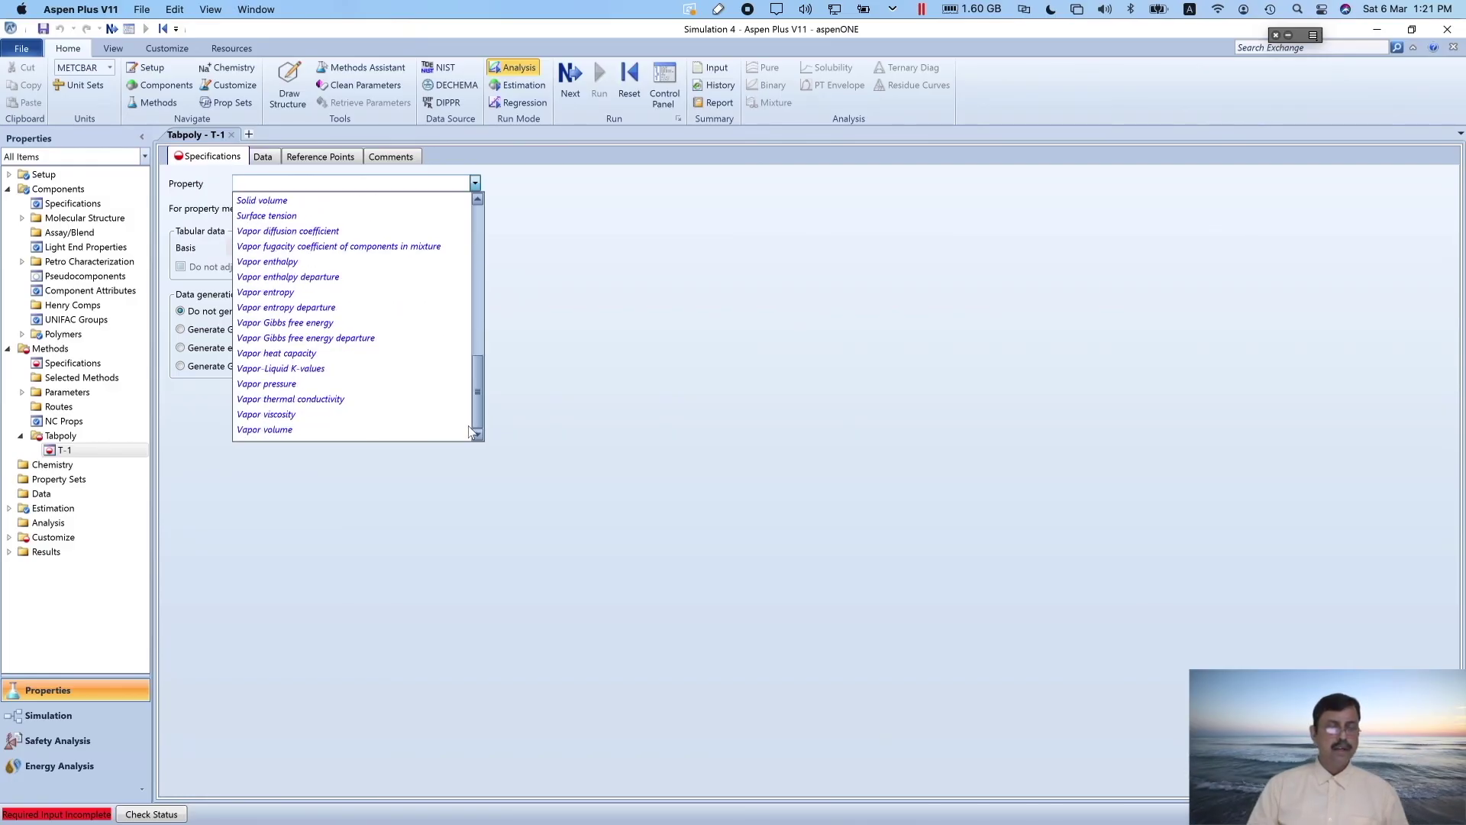
{"action": "left_click", "coordinate": [328, 383]}
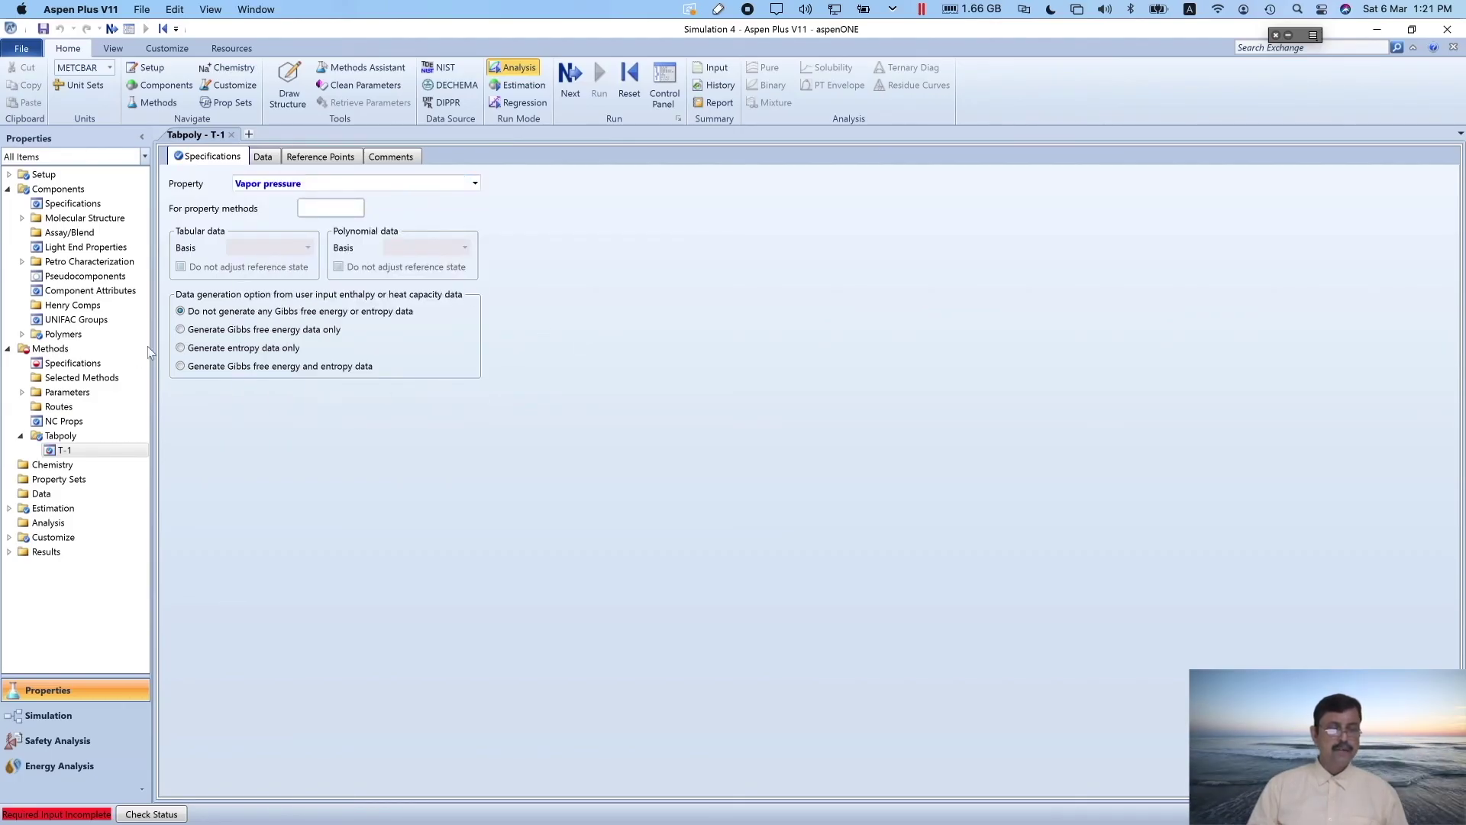
Set the global property method to NRTL in the methods specifications
{"action": "left_click", "coordinate": [70, 363]}
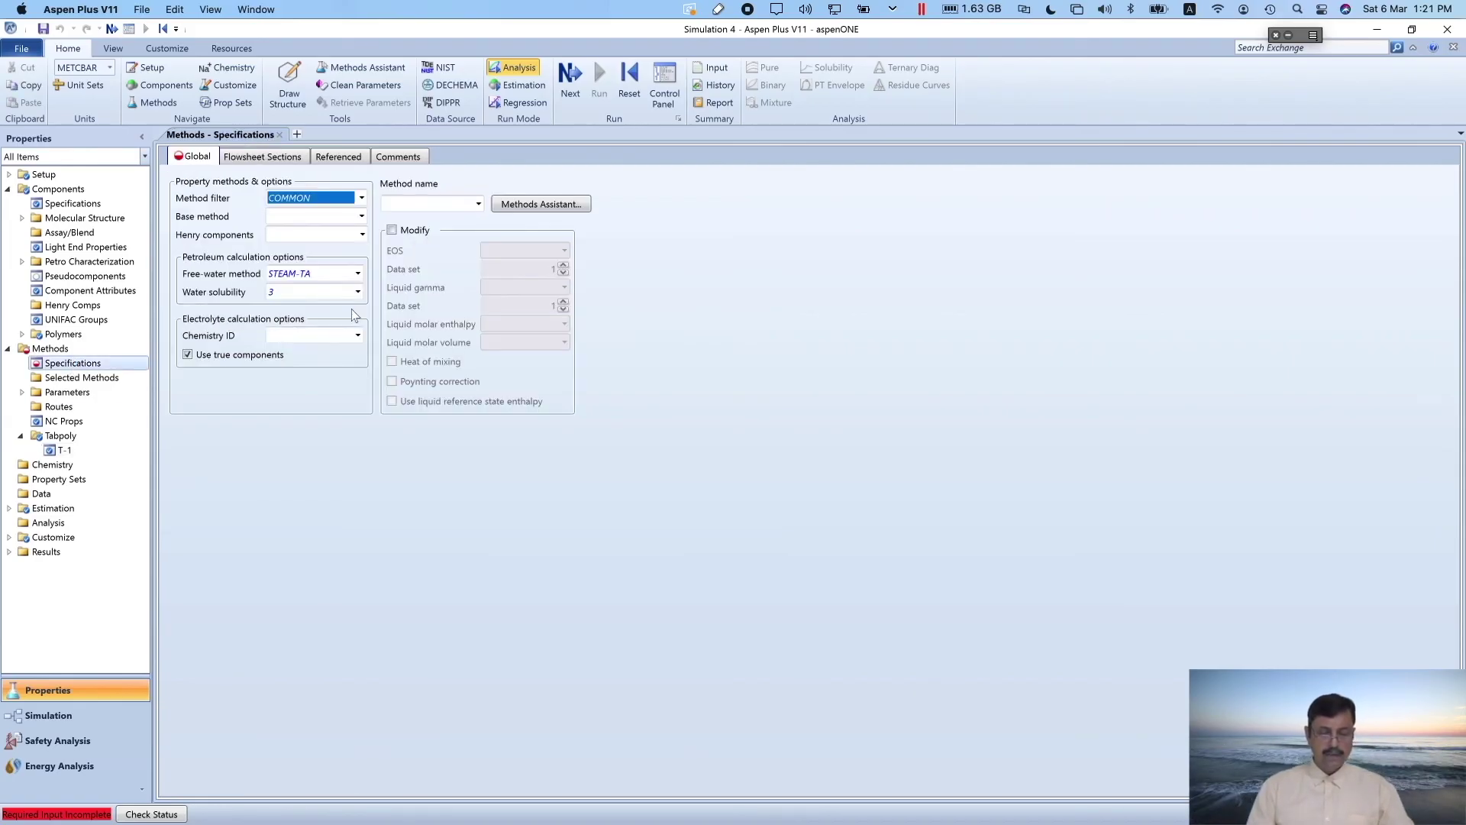
{"action": "left_click", "coordinate": [426, 206]}
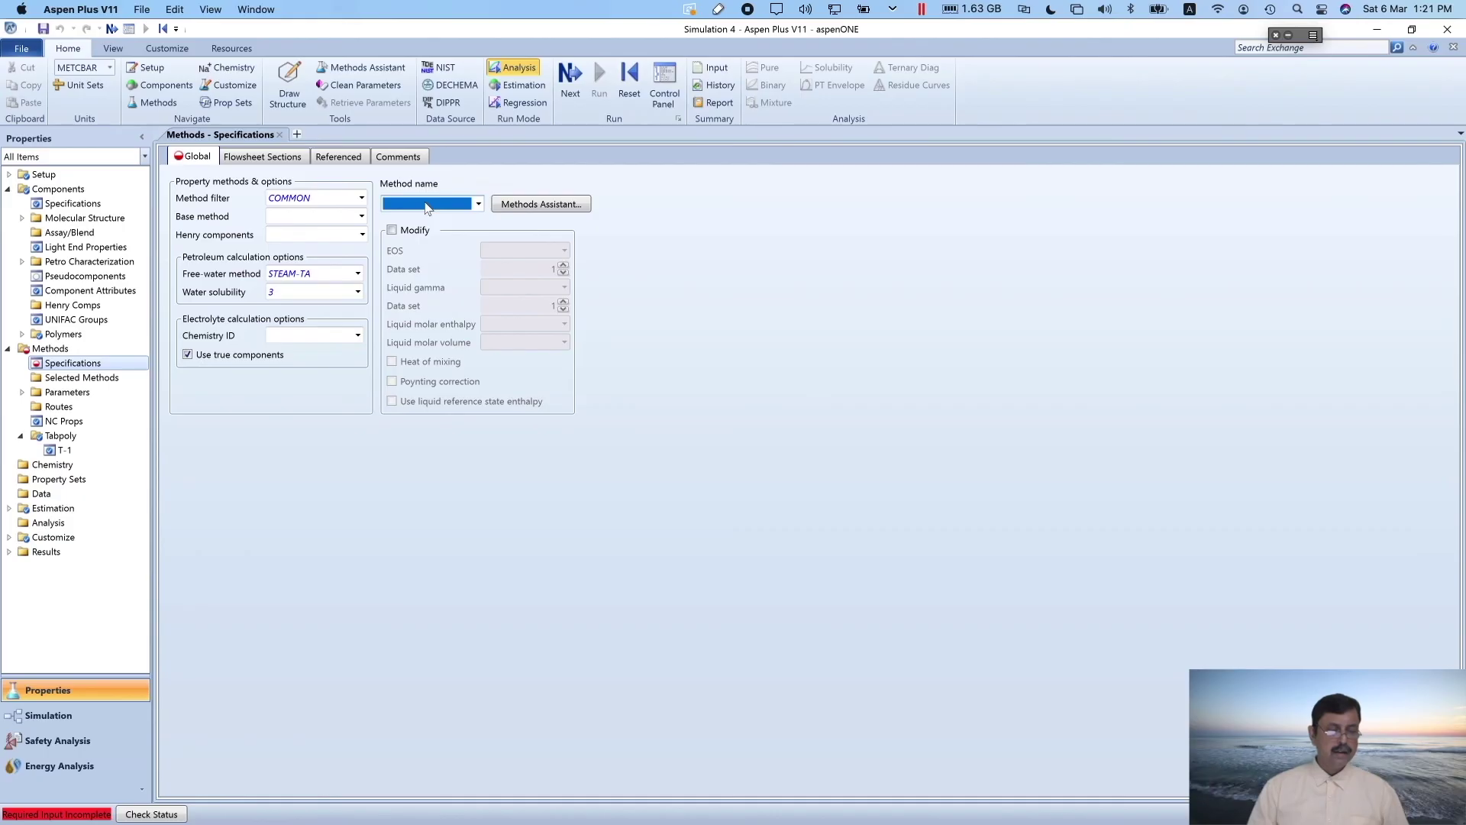
{"action": "key", "text": "super+Tab"}
{"action": "key", "text": "super+Tab"}
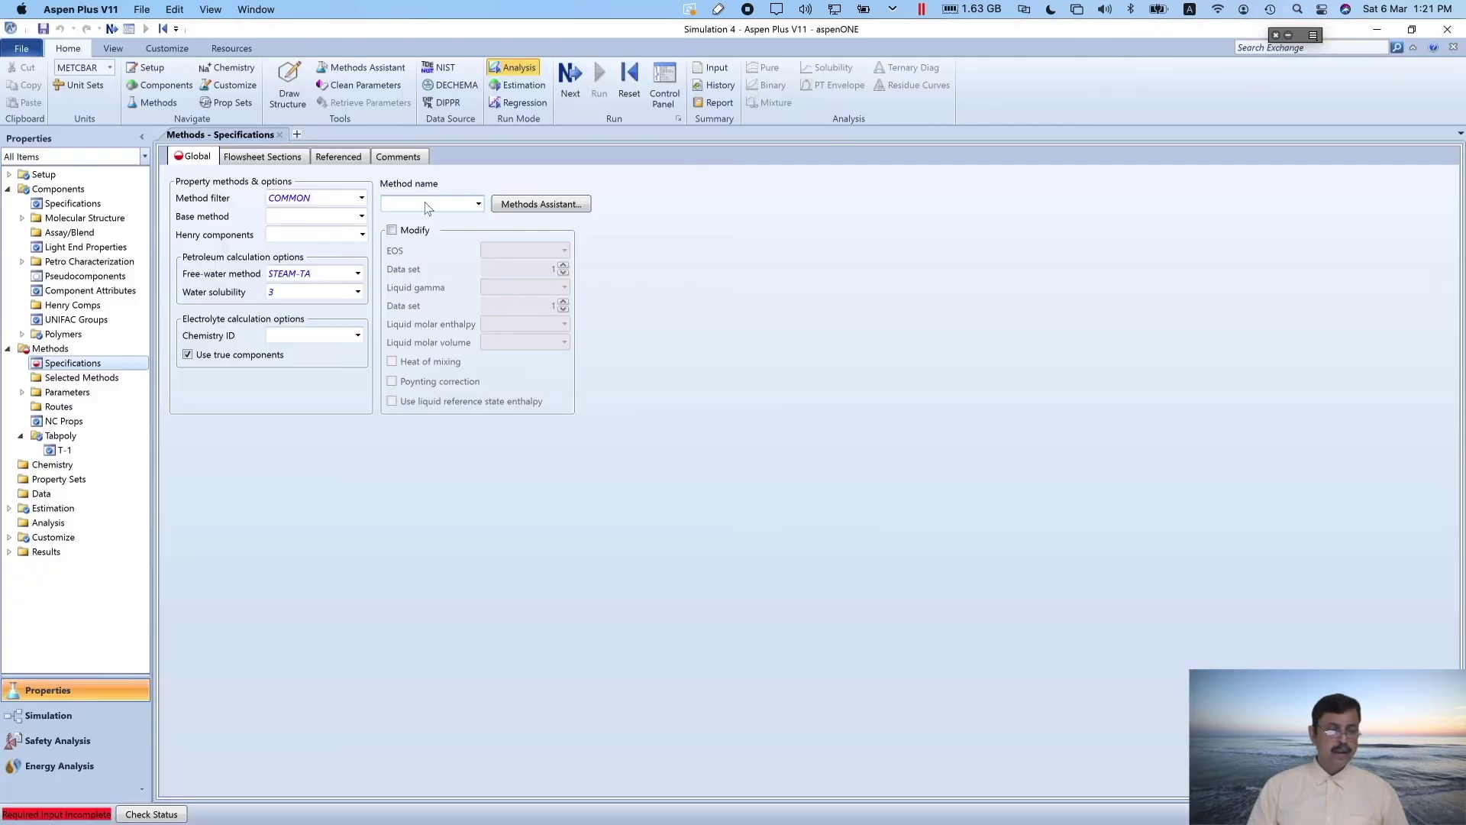
{"action": "type", "text": "NRTL"}
{"action": "key", "text": "Return"}
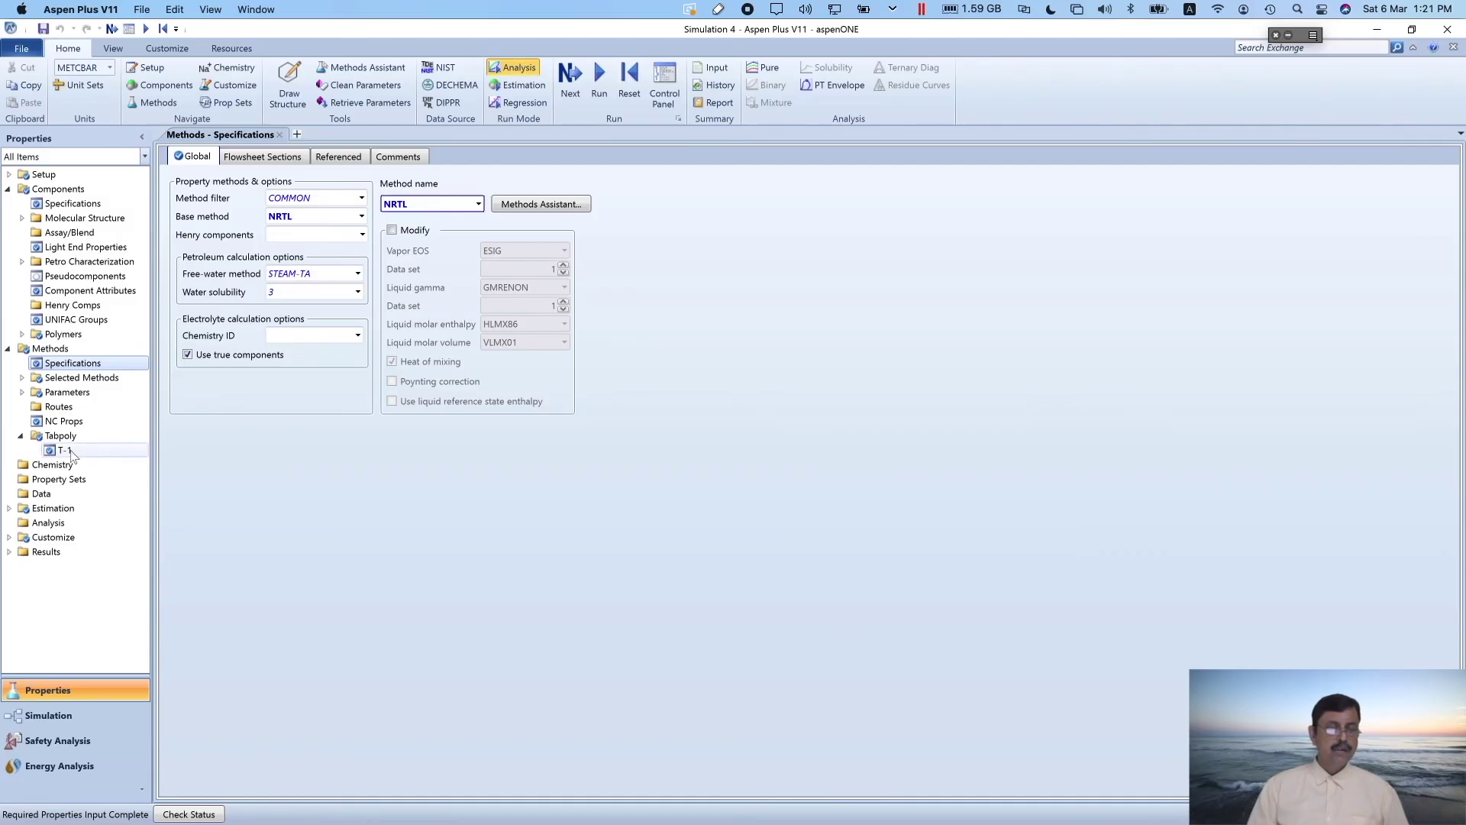
Assign the NRTL property method to the Tabpoly data set T-1
{"action": "left_click", "coordinate": [64, 451]}
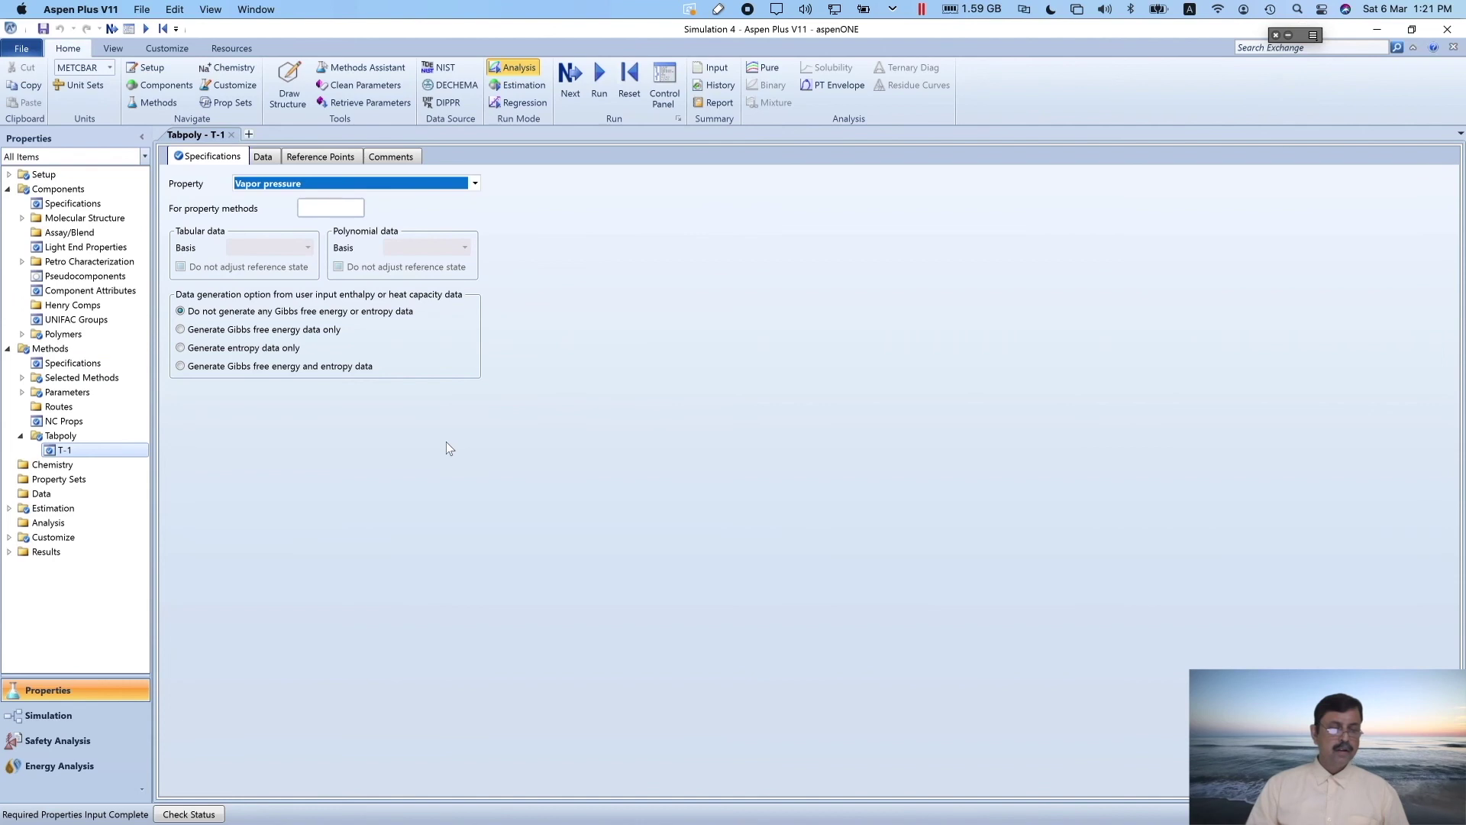
{"action": "left_click", "coordinate": [357, 209]}
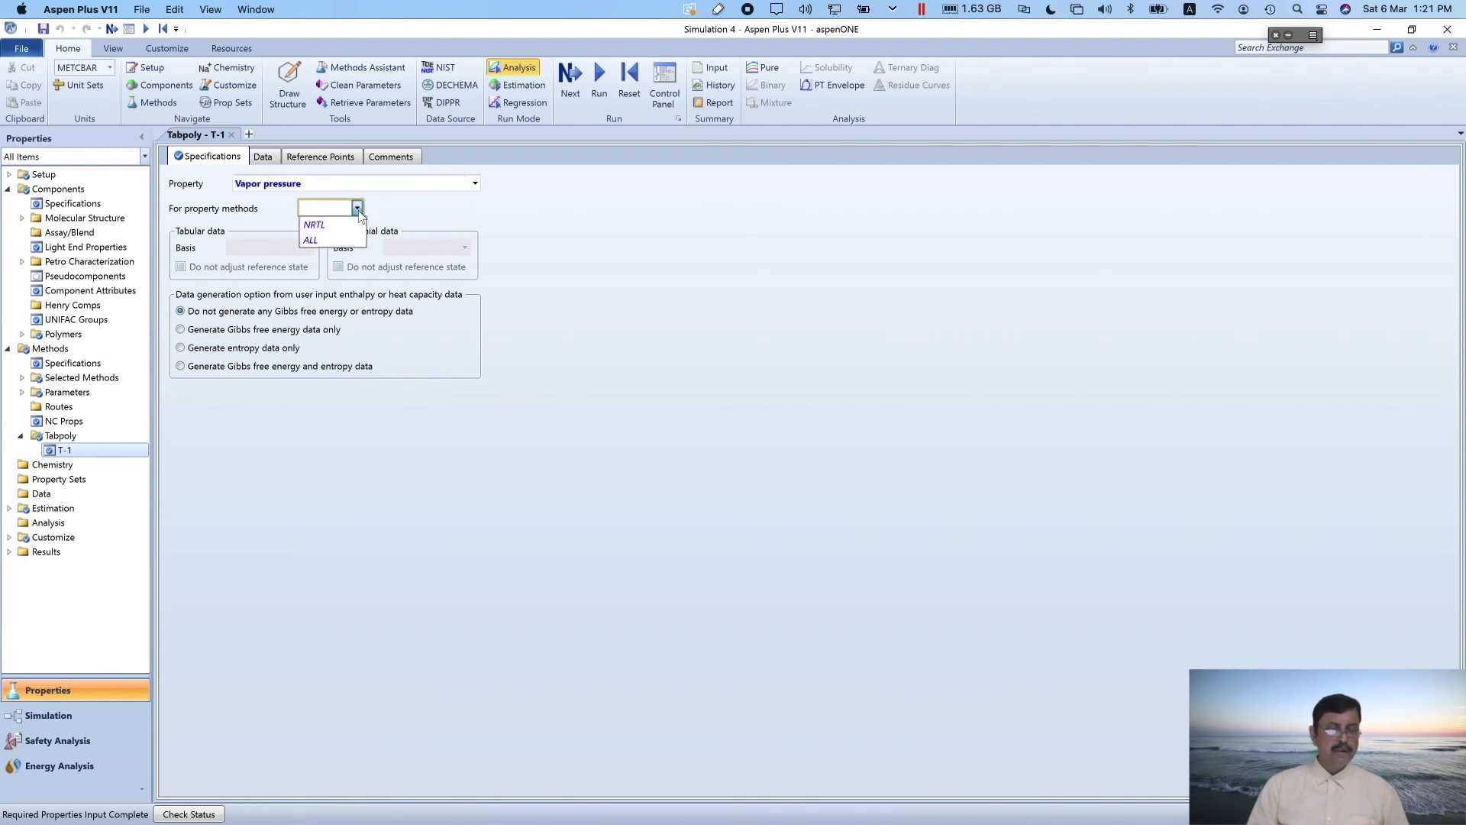
{"action": "left_click", "coordinate": [357, 208]}
{"action": "left_click", "coordinate": [531, 353]}
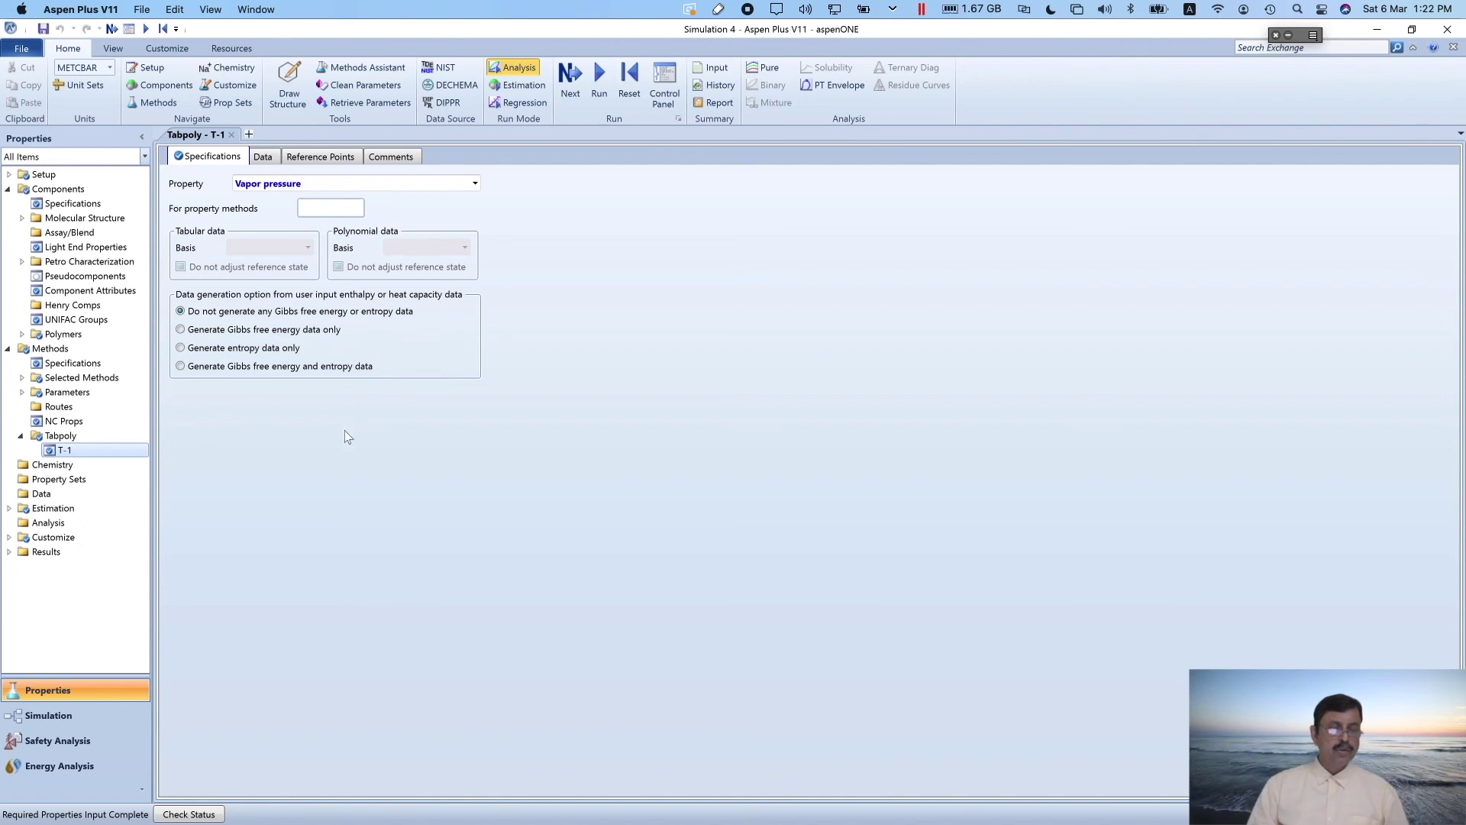
{"action": "left_click", "coordinate": [357, 209]}
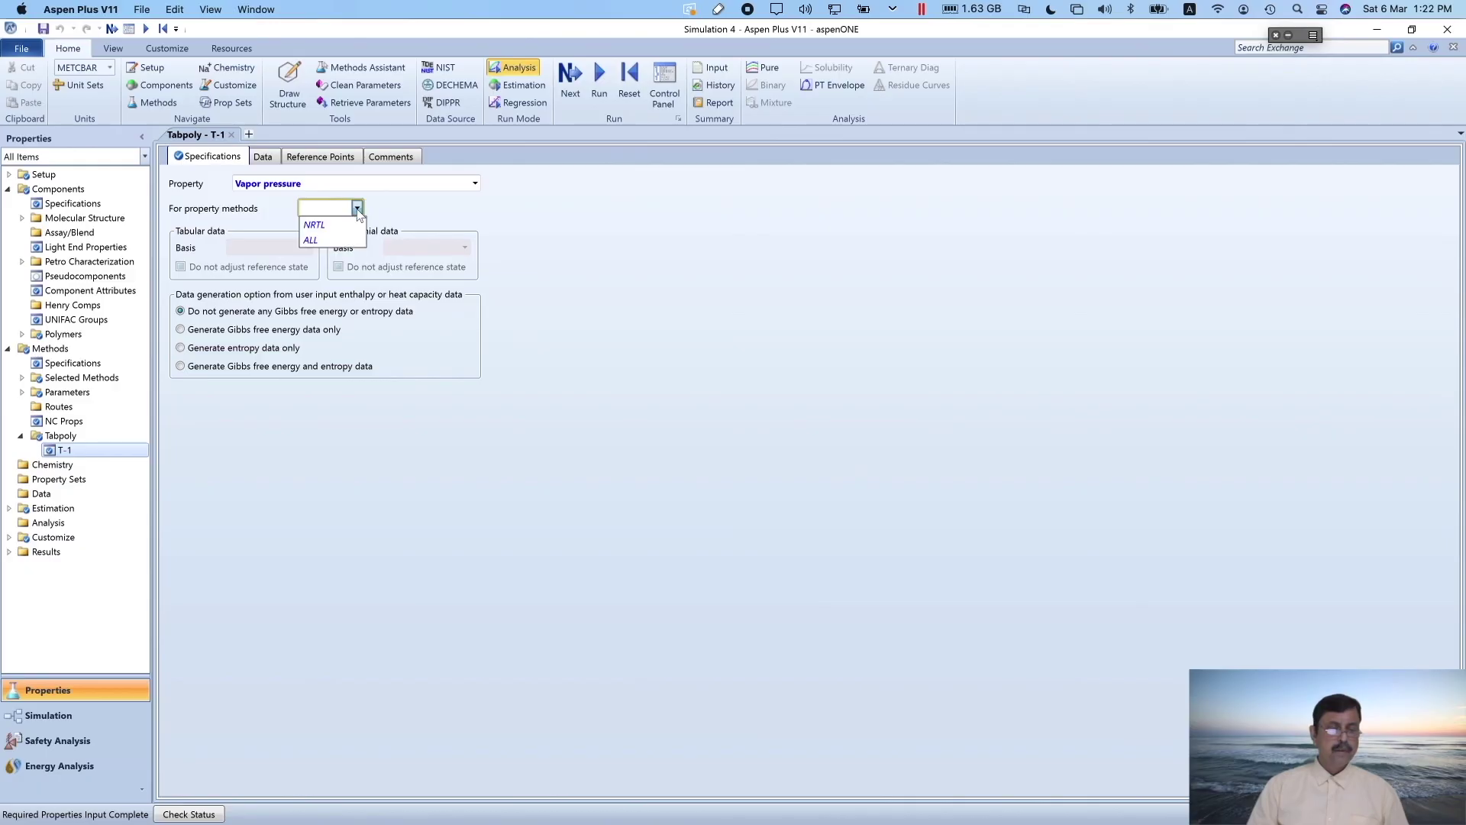
{"action": "left_click", "coordinate": [315, 224]}
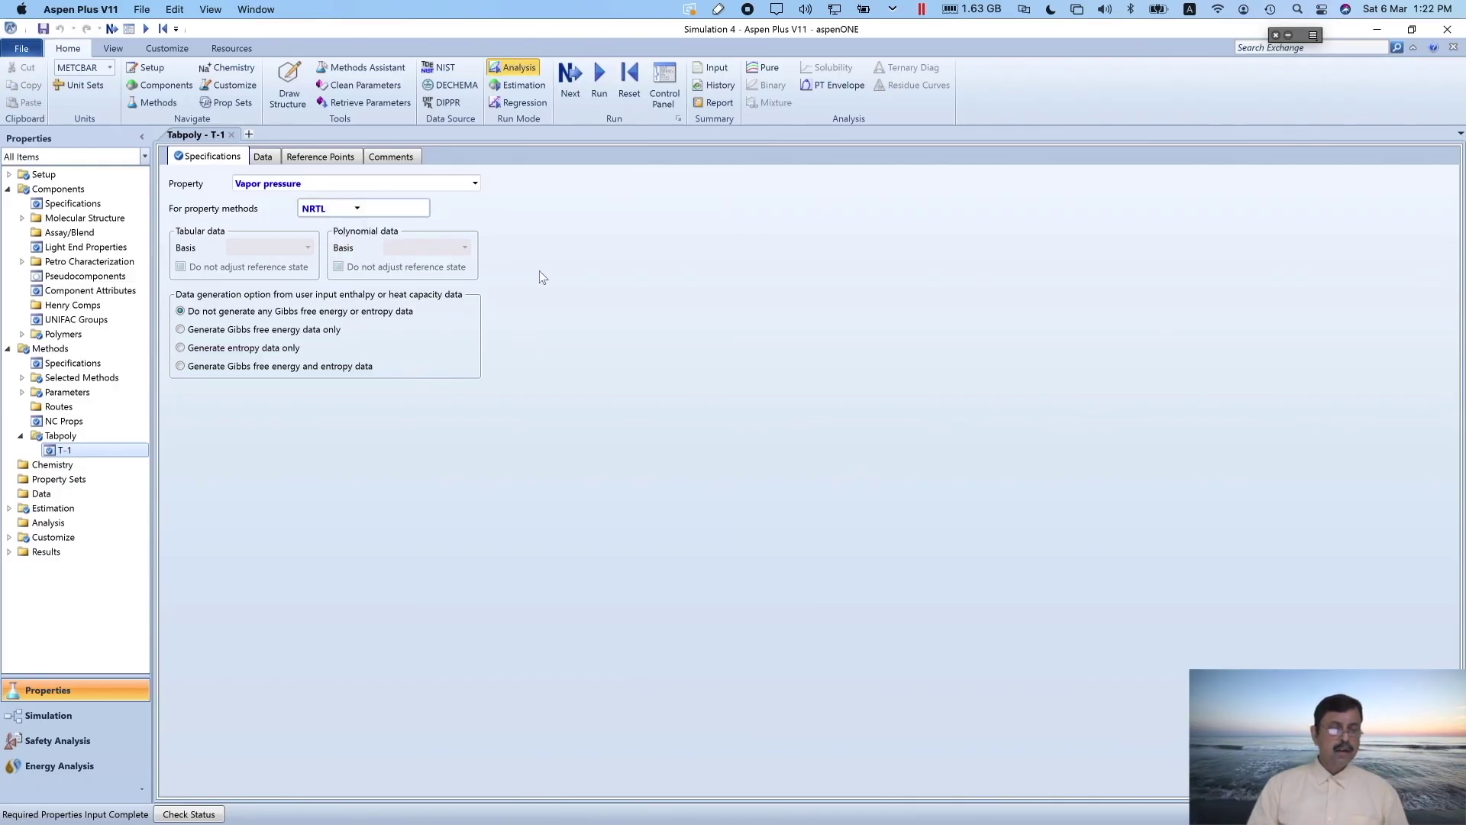
Choose COMP-X as the component for the data of T-1
{"action": "left_click", "coordinate": [264, 157]}
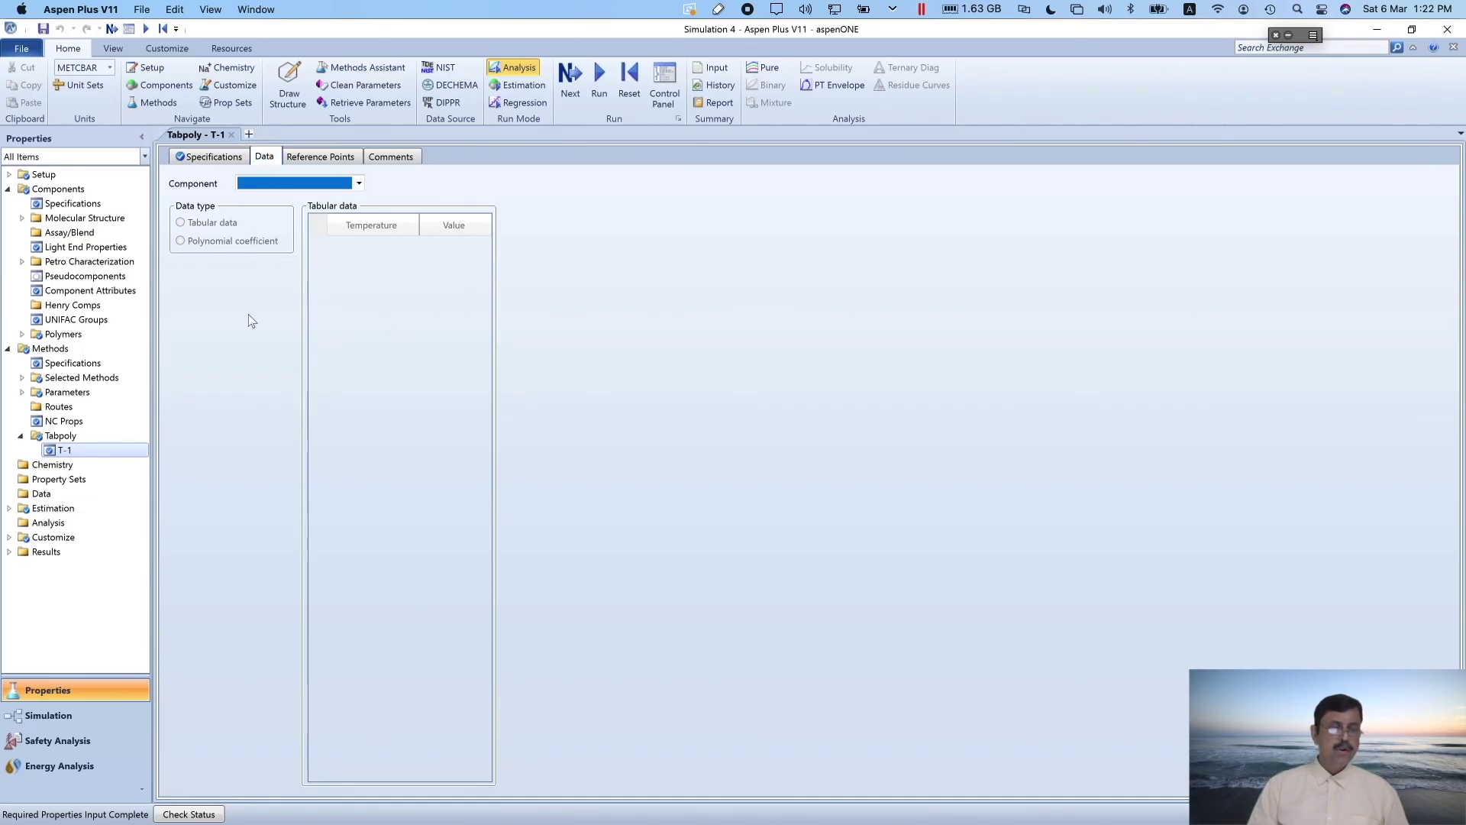
{"action": "left_click", "coordinate": [359, 184]}
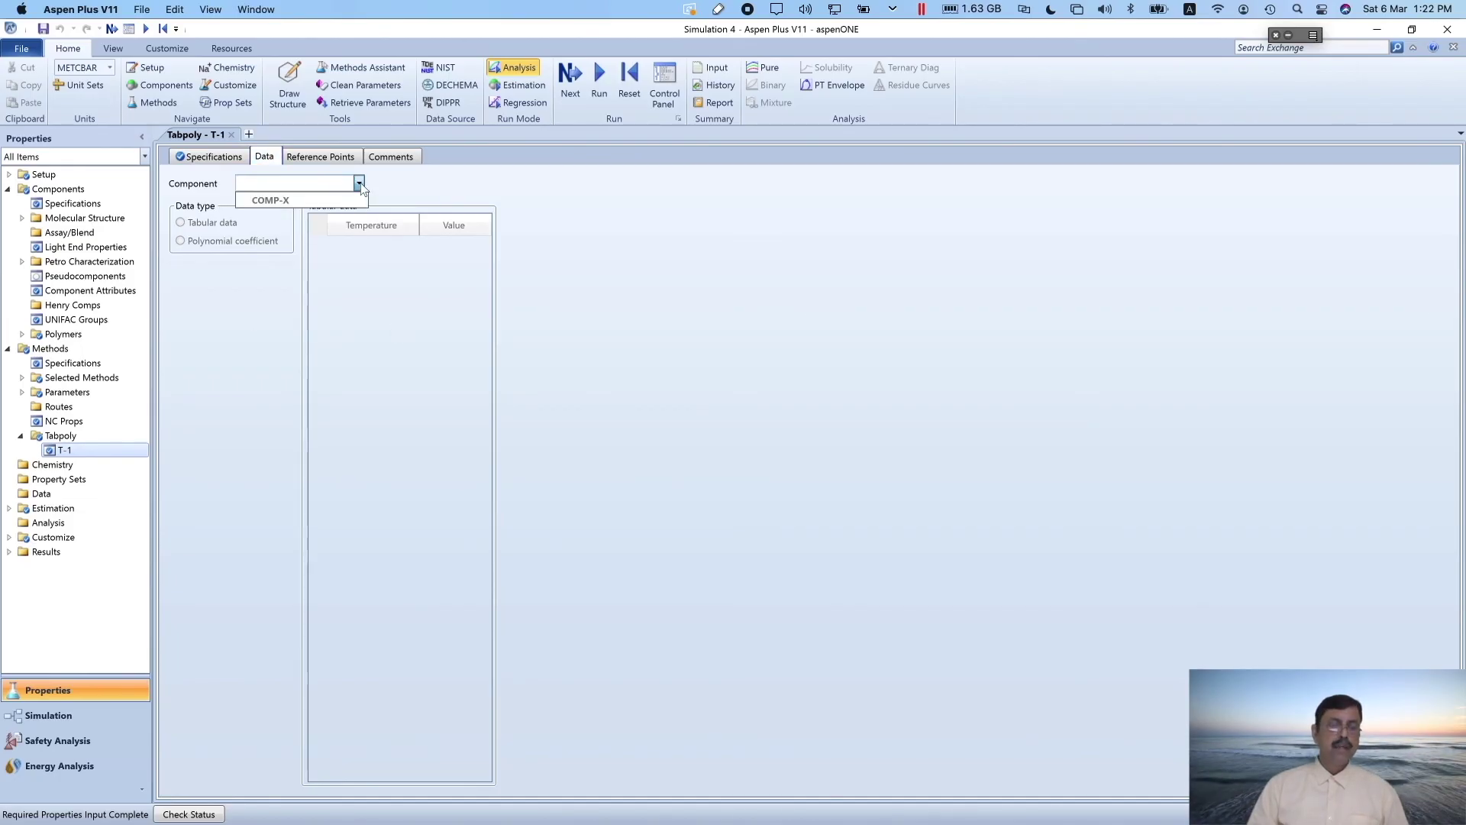
{"action": "left_click", "coordinate": [290, 200]}
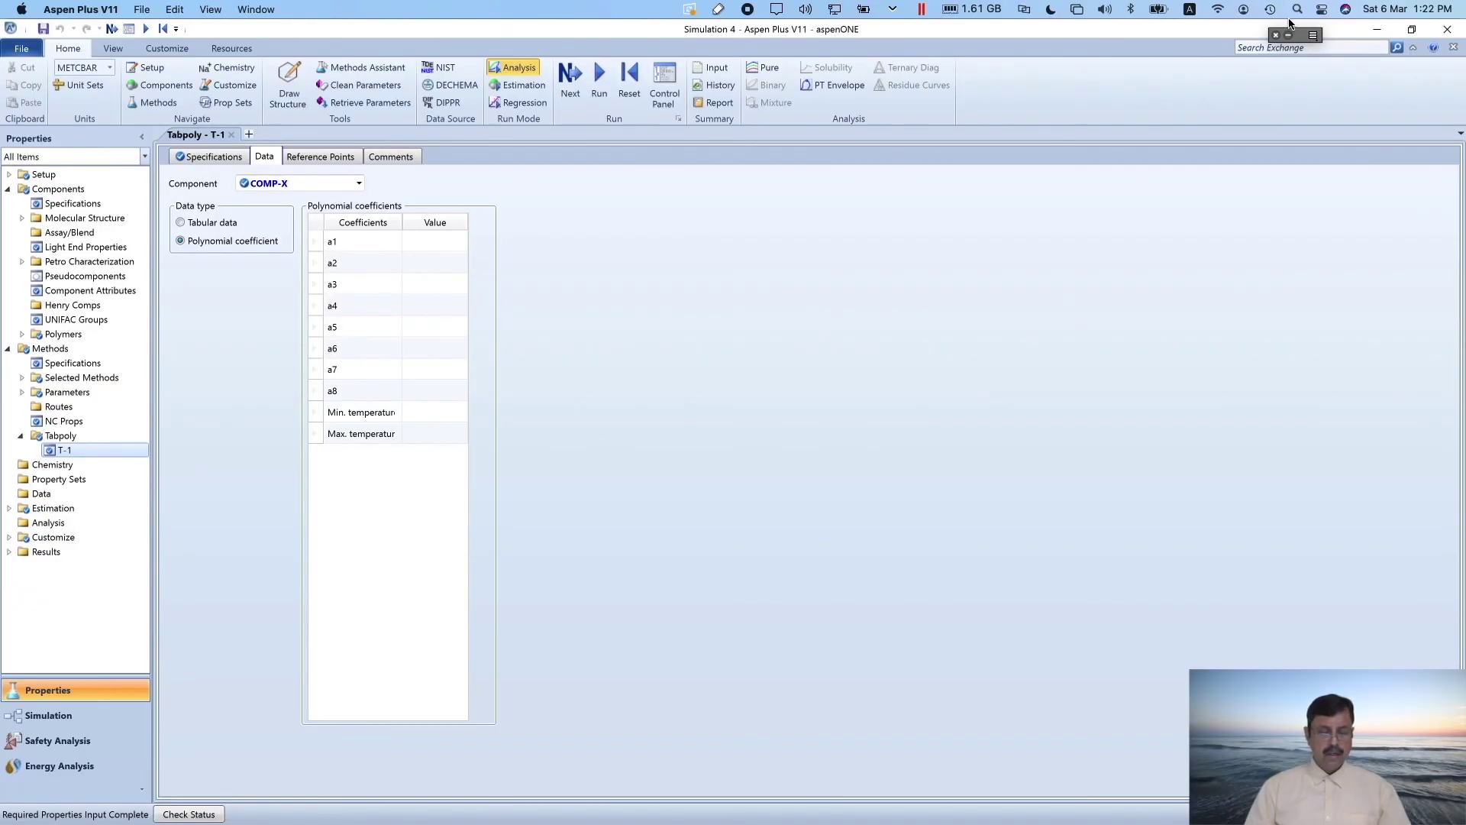
Annotate the screen with the boxed polynomial from a1 to a8, circle the minimum and maximum temperature rows, and clear the drawing
{"action": "mouse_move", "coordinate": [1301, 38]}
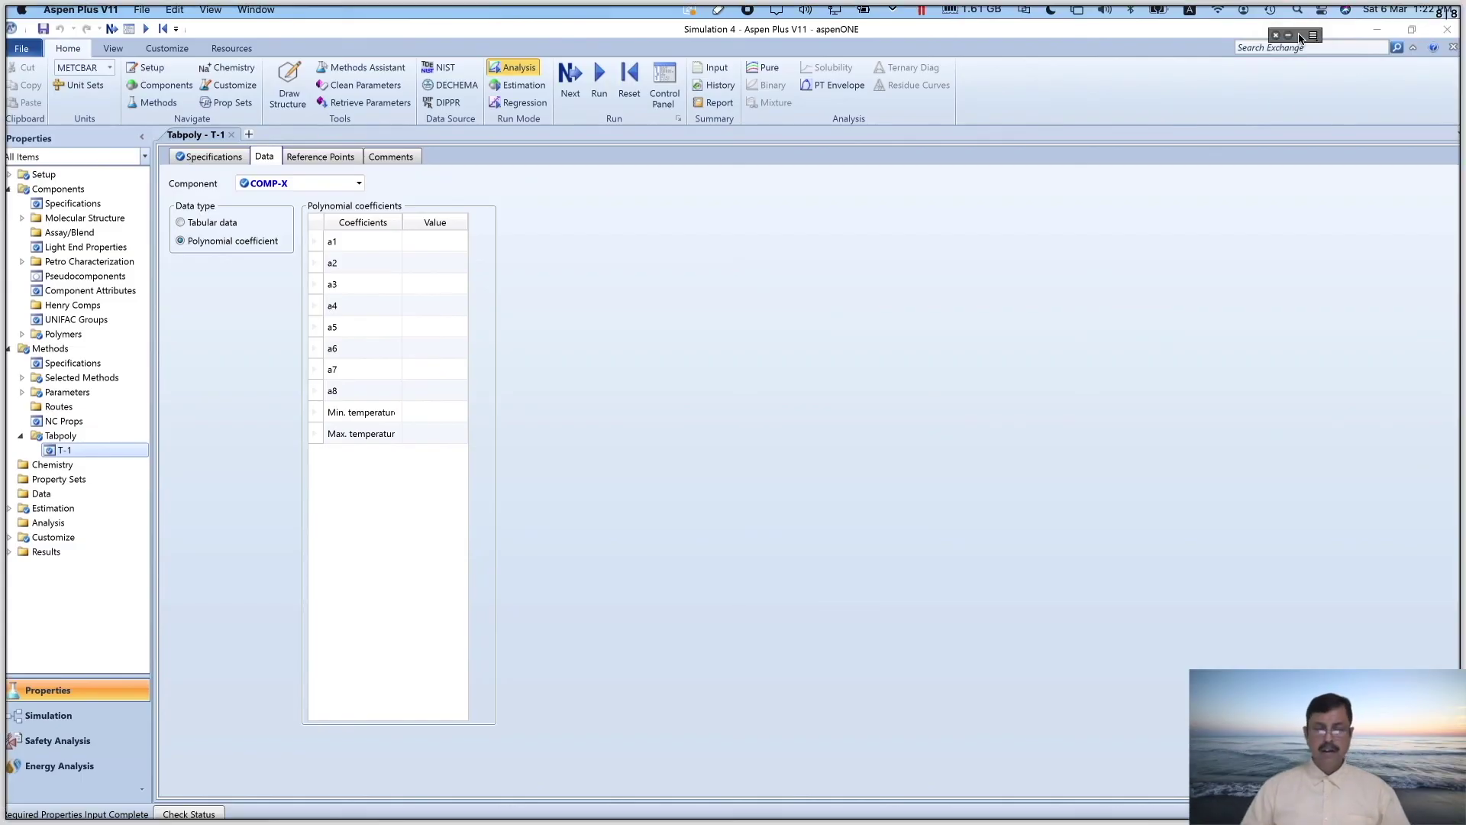
{"action": "mouse_move", "coordinate": [616, 390]}
{"action": "left_mouse_down"}
{"action": "mouse_move", "coordinate": [646, 382]}
{"action": "mouse_move", "coordinate": [582, 458]}
{"action": "left_mouse_up"}
{"action": "left_click_drag", "start_coordinate": [667, 405], "coordinate": [683, 402]}
{"action": "mouse_move", "coordinate": [672, 425]}
{"action": "left_mouse_down"}
{"action": "mouse_move", "coordinate": [769, 405]}
{"action": "mouse_move", "coordinate": [773, 421]}
{"action": "left_mouse_up"}
{"action": "left_click_drag", "start_coordinate": [799, 365], "coordinate": [796, 391]}
{"action": "left_click_drag", "start_coordinate": [785, 383], "coordinate": [857, 383]}
{"action": "mouse_move", "coordinate": [863, 376]}
{"action": "left_mouse_down"}
{"action": "mouse_move", "coordinate": [880, 392]}
{"action": "mouse_move", "coordinate": [898, 345]}
{"action": "mouse_move", "coordinate": [933, 348]}
{"action": "mouse_move", "coordinate": [912, 369]}
{"action": "mouse_move", "coordinate": [972, 353]}
{"action": "mouse_move", "coordinate": [995, 378]}
{"action": "left_mouse_up"}
{"action": "left_click_drag", "start_coordinate": [1000, 328], "coordinate": [1025, 348]}
{"action": "mouse_move", "coordinate": [1018, 304]}
{"action": "left_mouse_down"}
{"action": "mouse_move", "coordinate": [1023, 321]}
{"action": "mouse_move", "coordinate": [1057, 324]}
{"action": "left_mouse_up"}
{"action": "mouse_move", "coordinate": [1053, 313]}
{"action": "left_mouse_down"}
{"action": "mouse_move", "coordinate": [1048, 336]}
{"action": "mouse_move", "coordinate": [1167, 307]}
{"action": "left_mouse_up"}
{"action": "mouse_move", "coordinate": [1154, 295]}
{"action": "left_mouse_down"}
{"action": "mouse_move", "coordinate": [1150, 310]}
{"action": "mouse_move", "coordinate": [1231, 304]}
{"action": "mouse_move", "coordinate": [1244, 333]}
{"action": "left_mouse_up"}
{"action": "left_click_drag", "start_coordinate": [1261, 284], "coordinate": [1274, 304]}
{"action": "mouse_move", "coordinate": [1291, 283]}
{"action": "left_mouse_down"}
{"action": "mouse_move", "coordinate": [1280, 302]}
{"action": "mouse_move", "coordinate": [1298, 284]}
{"action": "left_mouse_up"}
{"action": "mouse_move", "coordinate": [595, 513]}
{"action": "left_mouse_down"}
{"action": "mouse_move", "coordinate": [1375, 312]}
{"action": "mouse_move", "coordinate": [586, 312]}
{"action": "mouse_move", "coordinate": [630, 517]}
{"action": "left_mouse_up"}
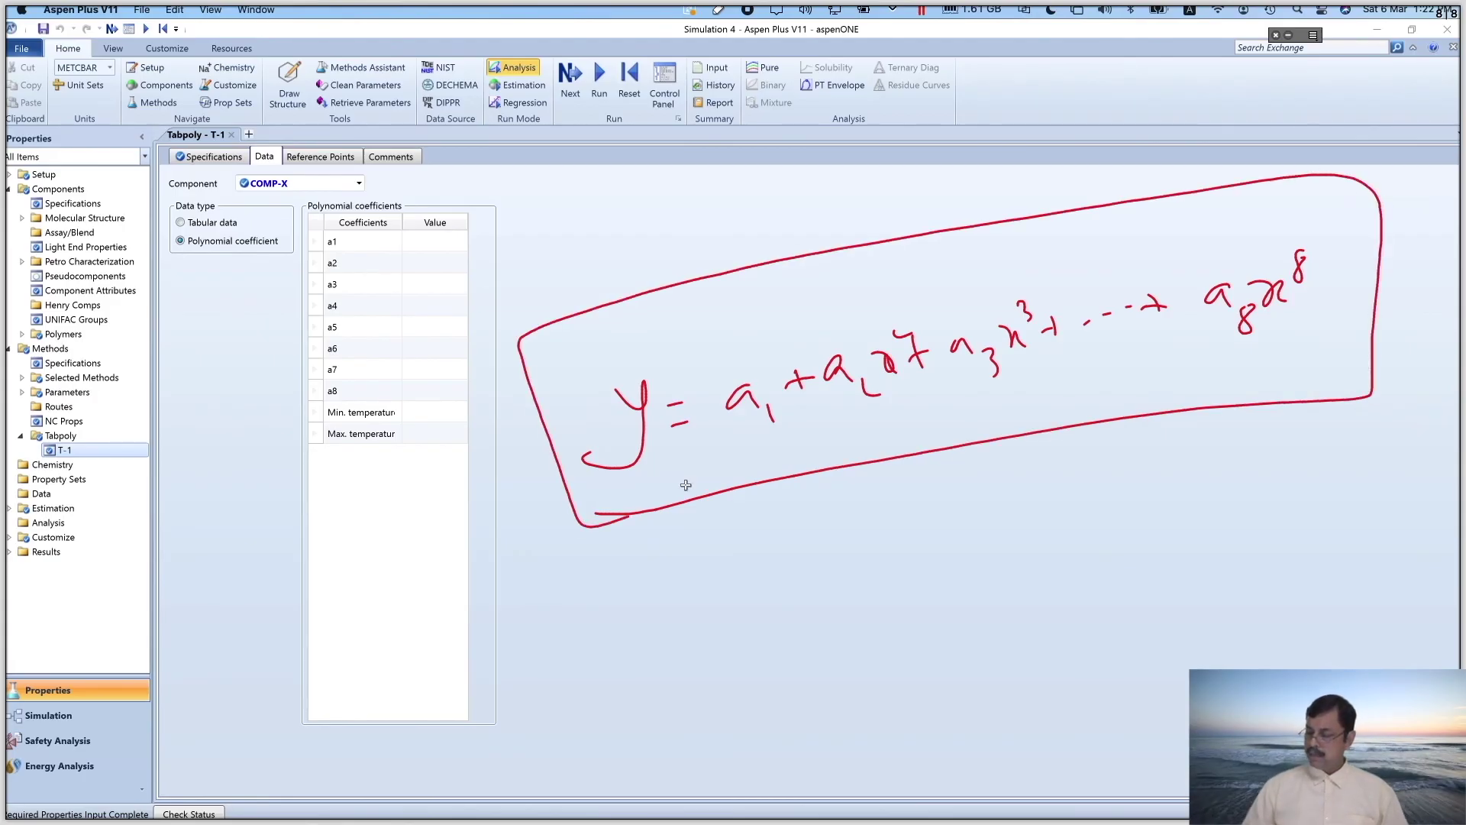
{"action": "mouse_move", "coordinate": [386, 390]}
{"action": "left_mouse_down"}
{"action": "mouse_move", "coordinate": [305, 451]}
{"action": "mouse_move", "coordinate": [362, 400]}
{"action": "left_mouse_up"}
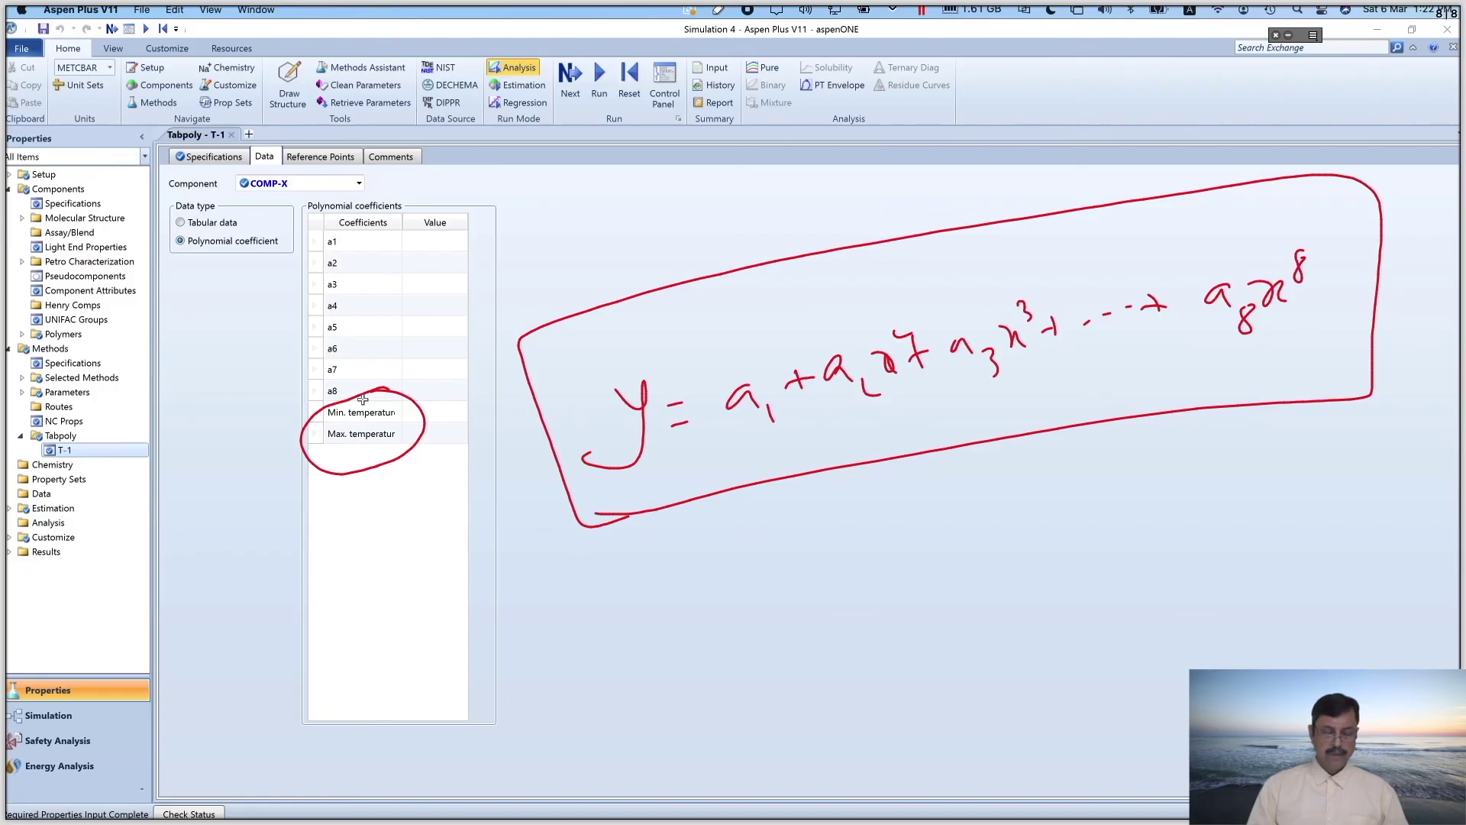
{"action": "key", "text": "Escape"}
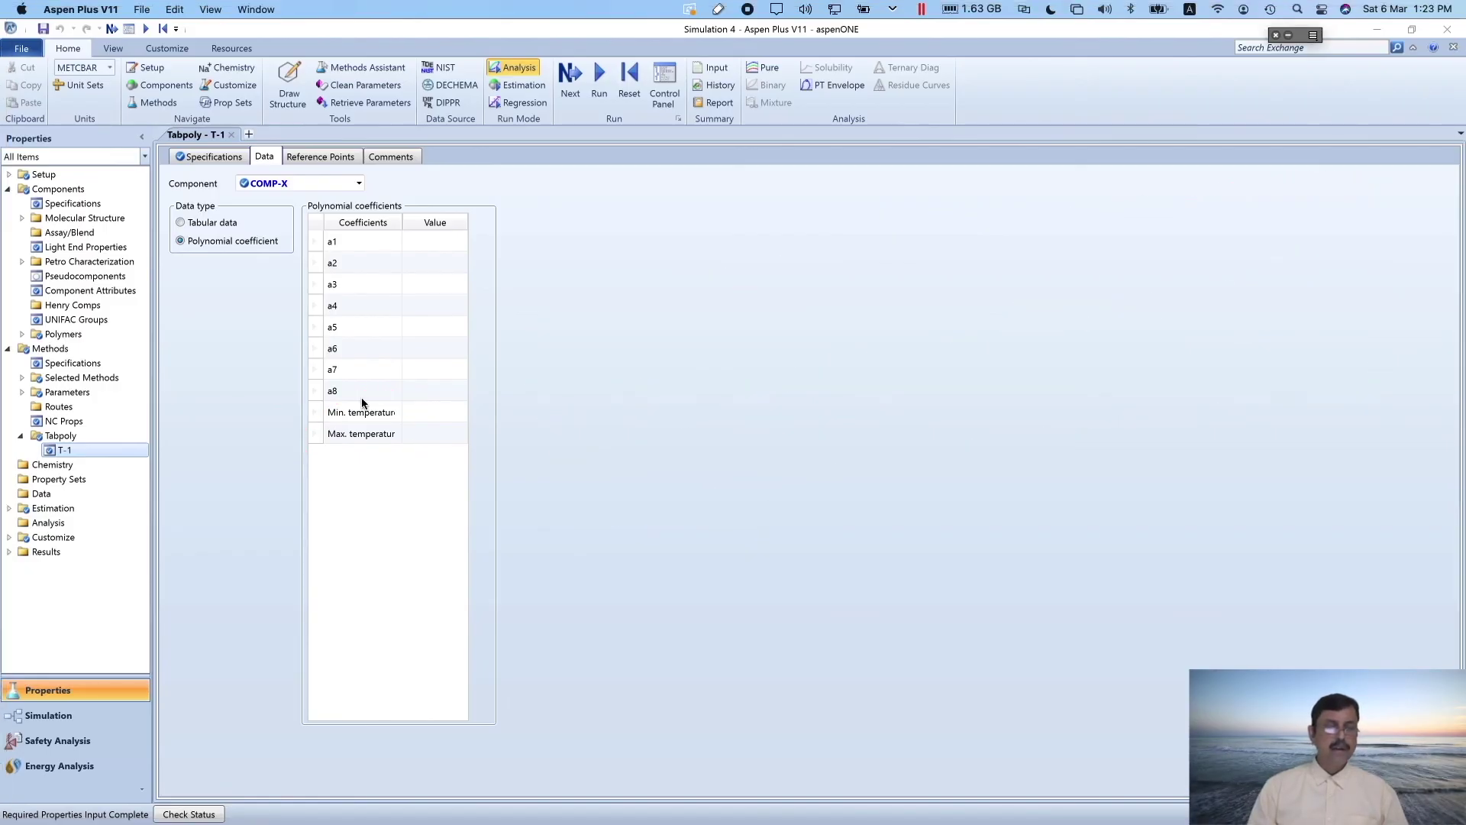
Set the data type of COMP-X to Tabular data and look up the temperatures on the Preview slide
{"action": "left_click", "coordinate": [181, 223]}
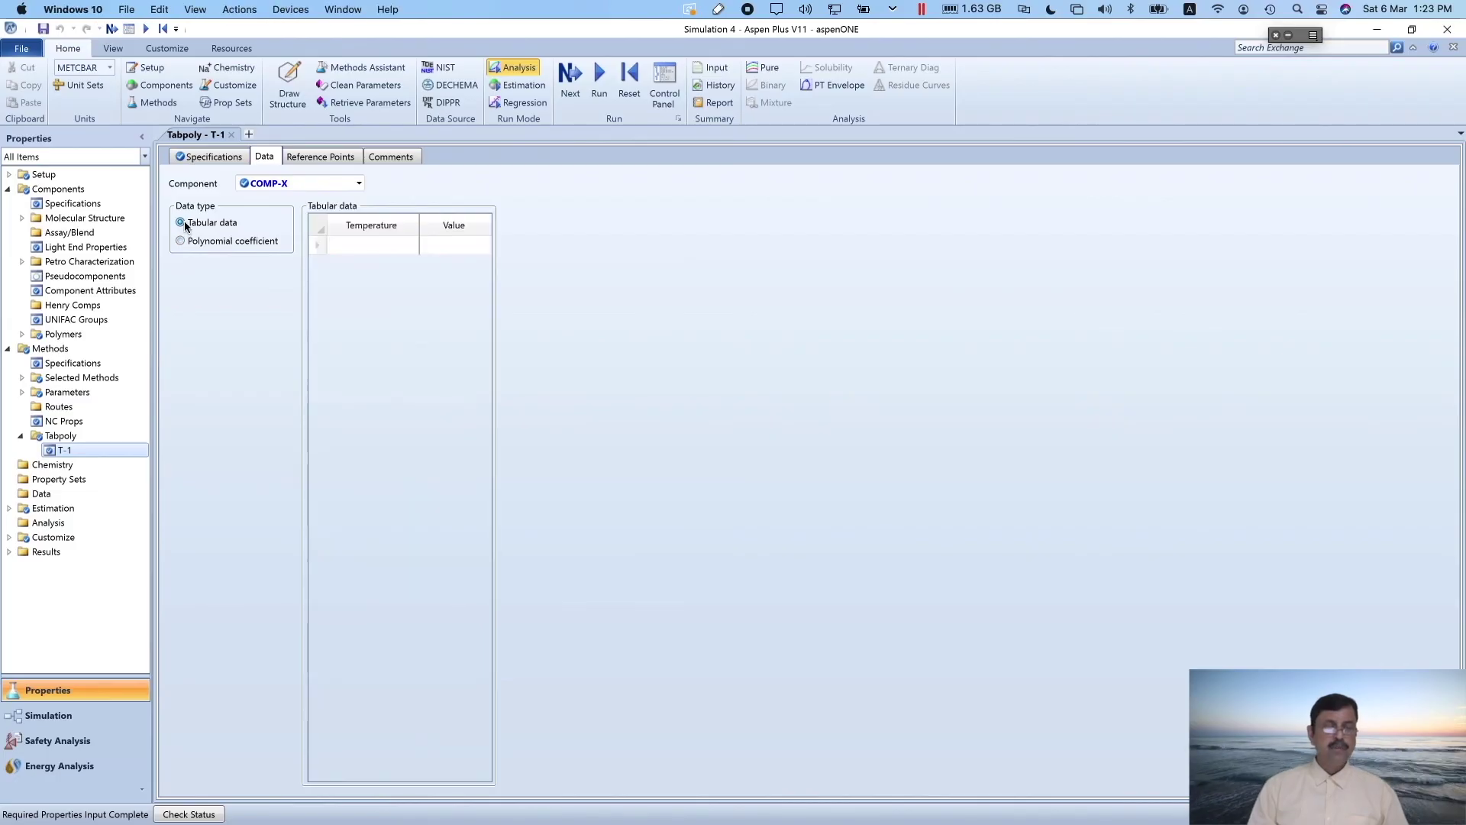
{"action": "left_click", "coordinate": [380, 249]}
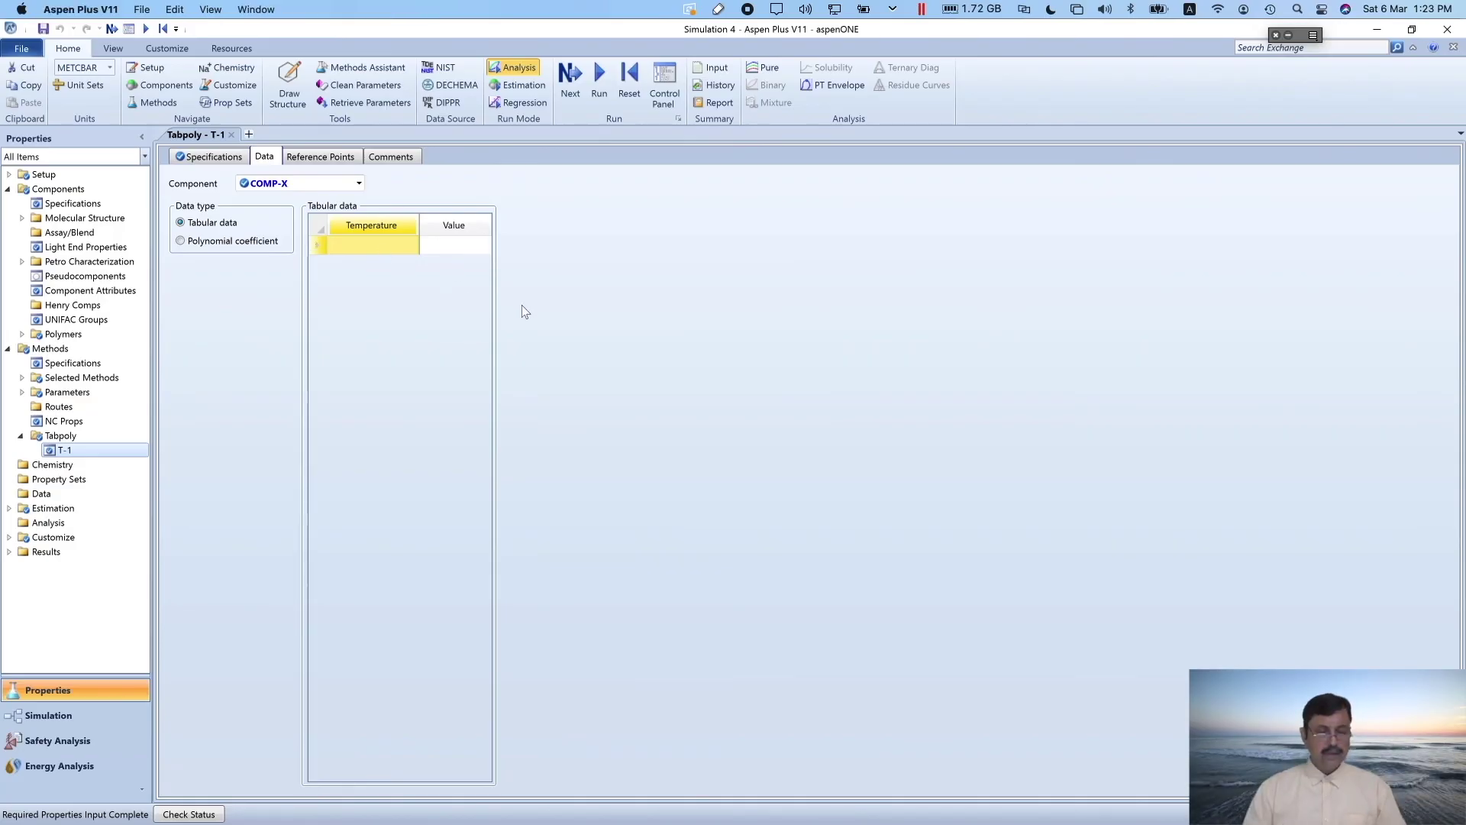
{"action": "key", "text": "super+Tab"}
{"action": "key", "text": "super+Tab"}
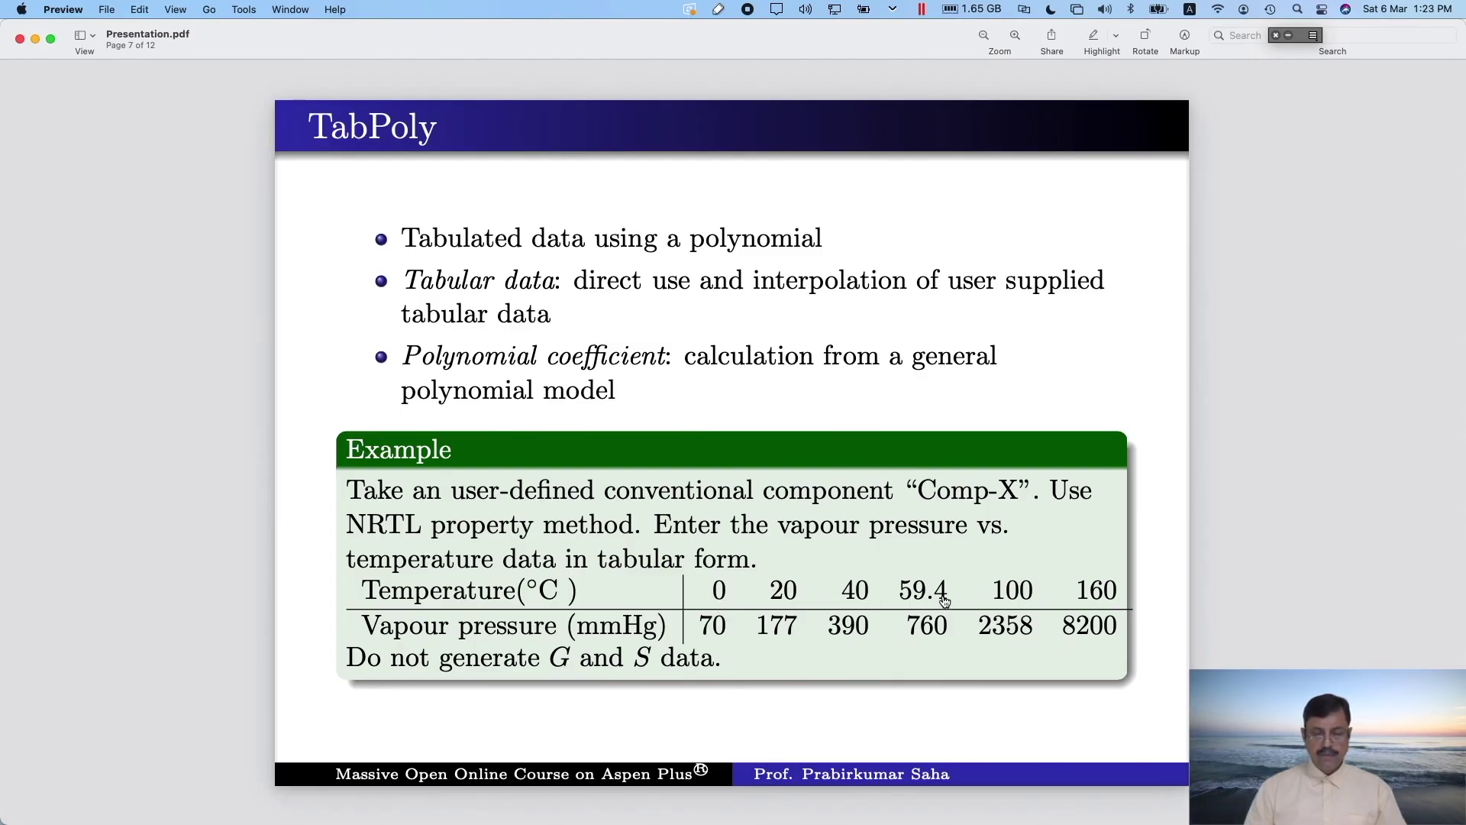
{"action": "key", "text": "super+Tab"}
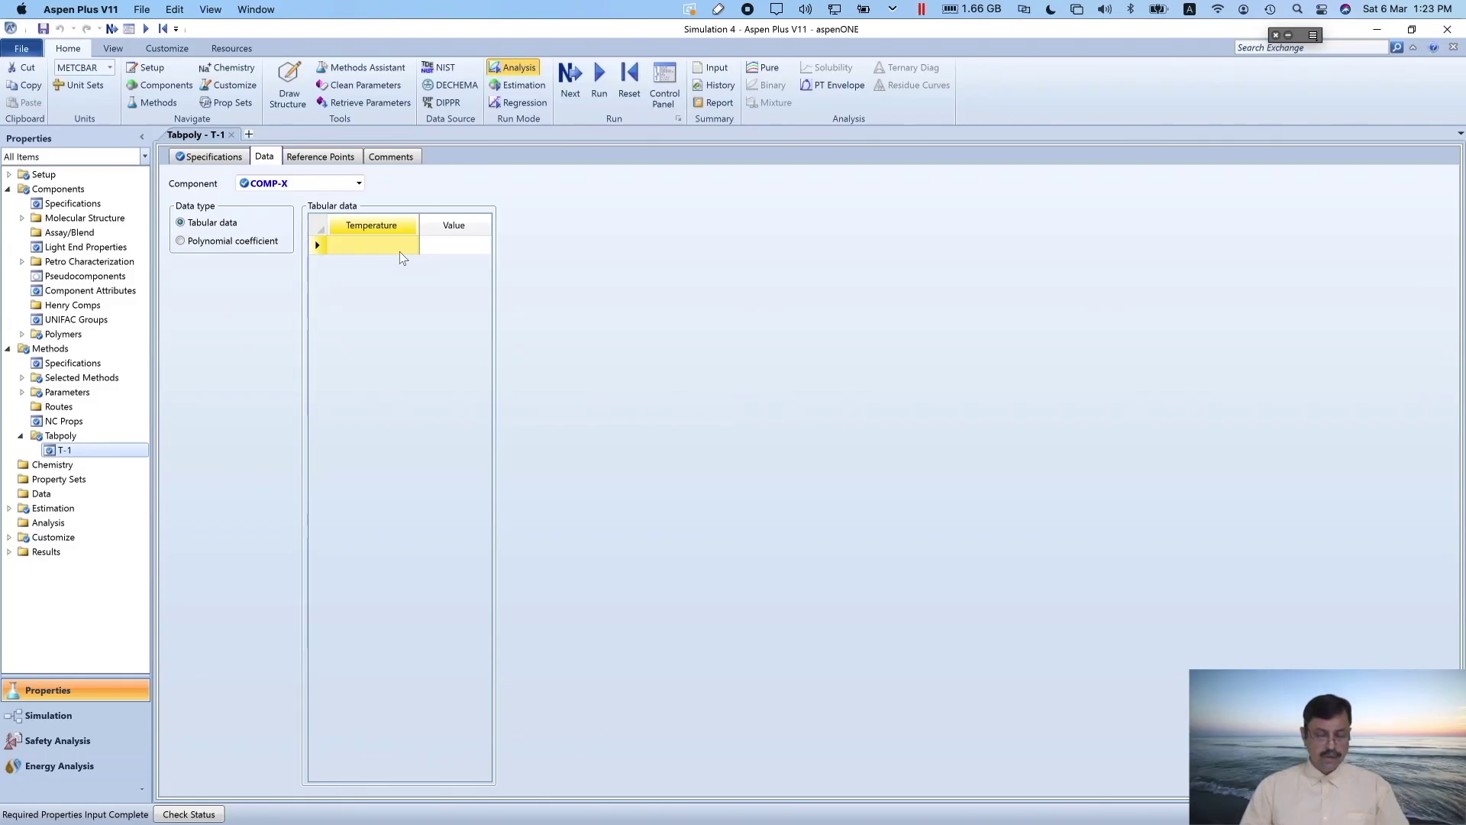
Enter the temperatures 0, 20, 40 and 59.4 in the first four rows of the tabular data
{"action": "type", "text": "0"}
{"action": "key", "text": "Return"}
{"action": "key", "text": "Return"}
{"action": "type", "text": "40"}
{"action": "key", "text": "Return"}
{"action": "type", "text": "59"}
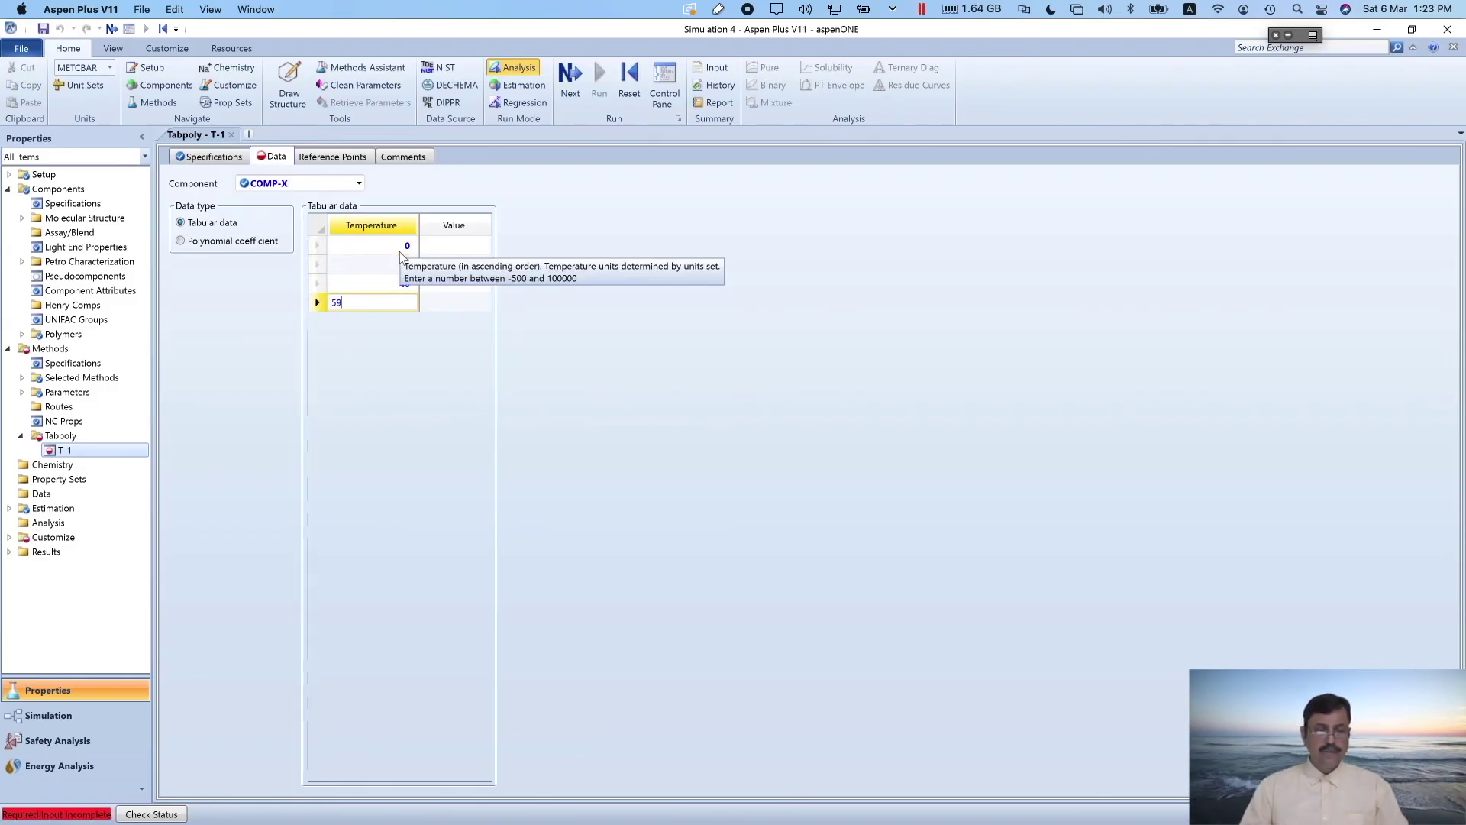
{"action": "type", "text": ".4"}
{"action": "key", "text": "Return"}
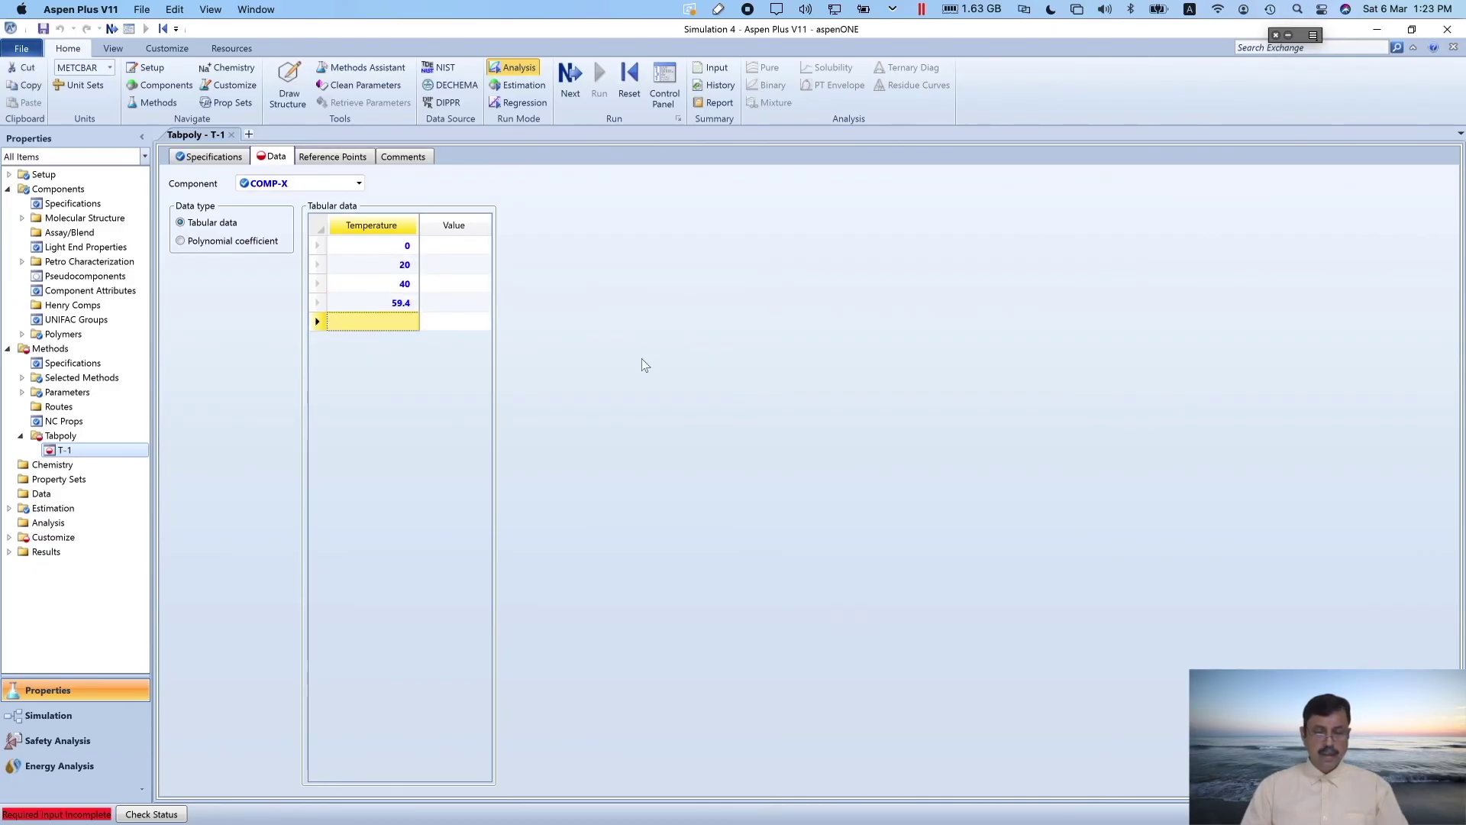
Check the remaining temperatures on the Preview slide and add 100 and 160 to the tabular data in Aspen Plus
{"action": "key", "text": "super+Tab"}
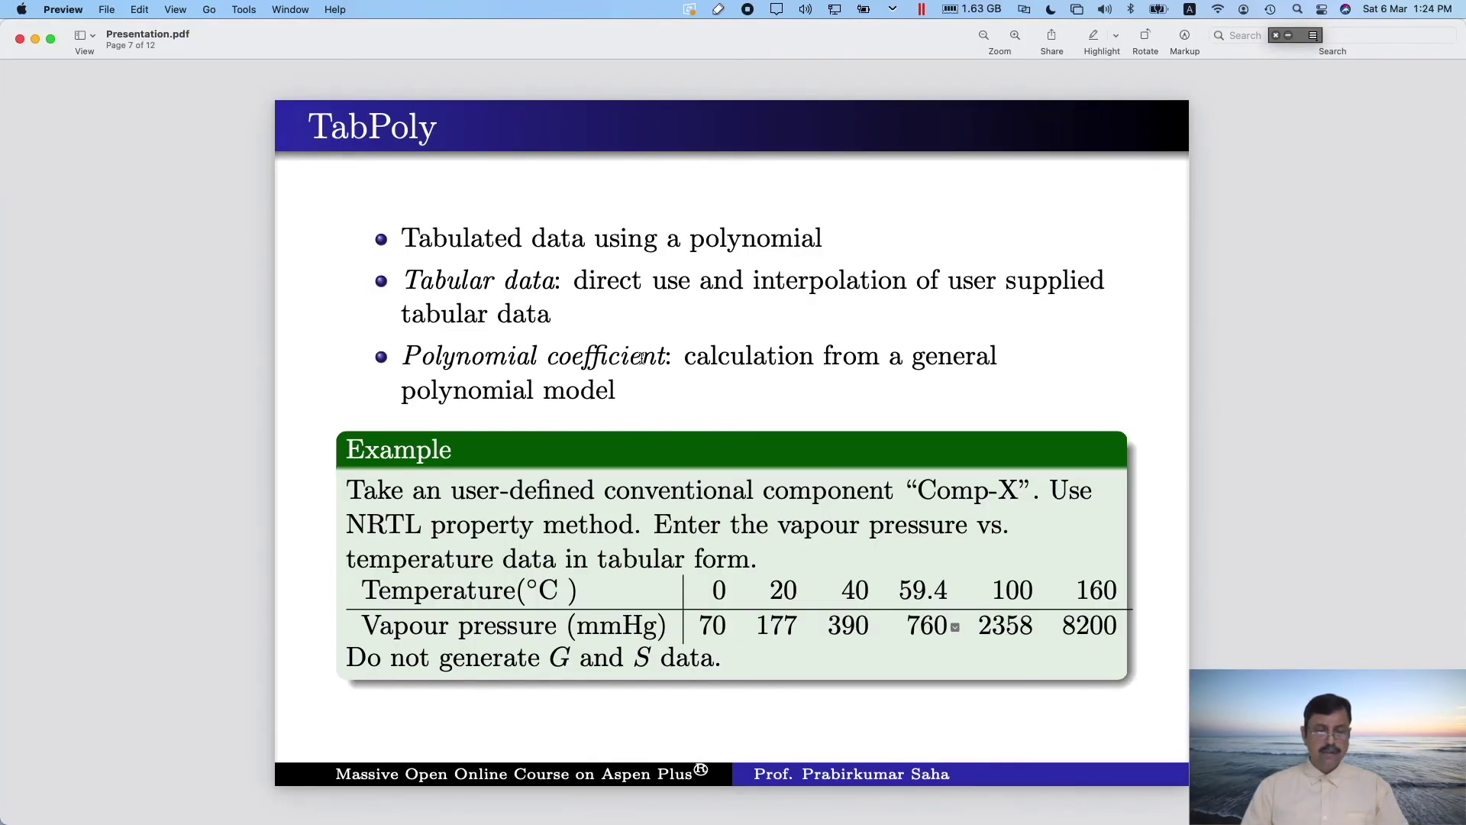
{"action": "key", "text": "super+Tab"}
{"action": "type", "text": "100"}
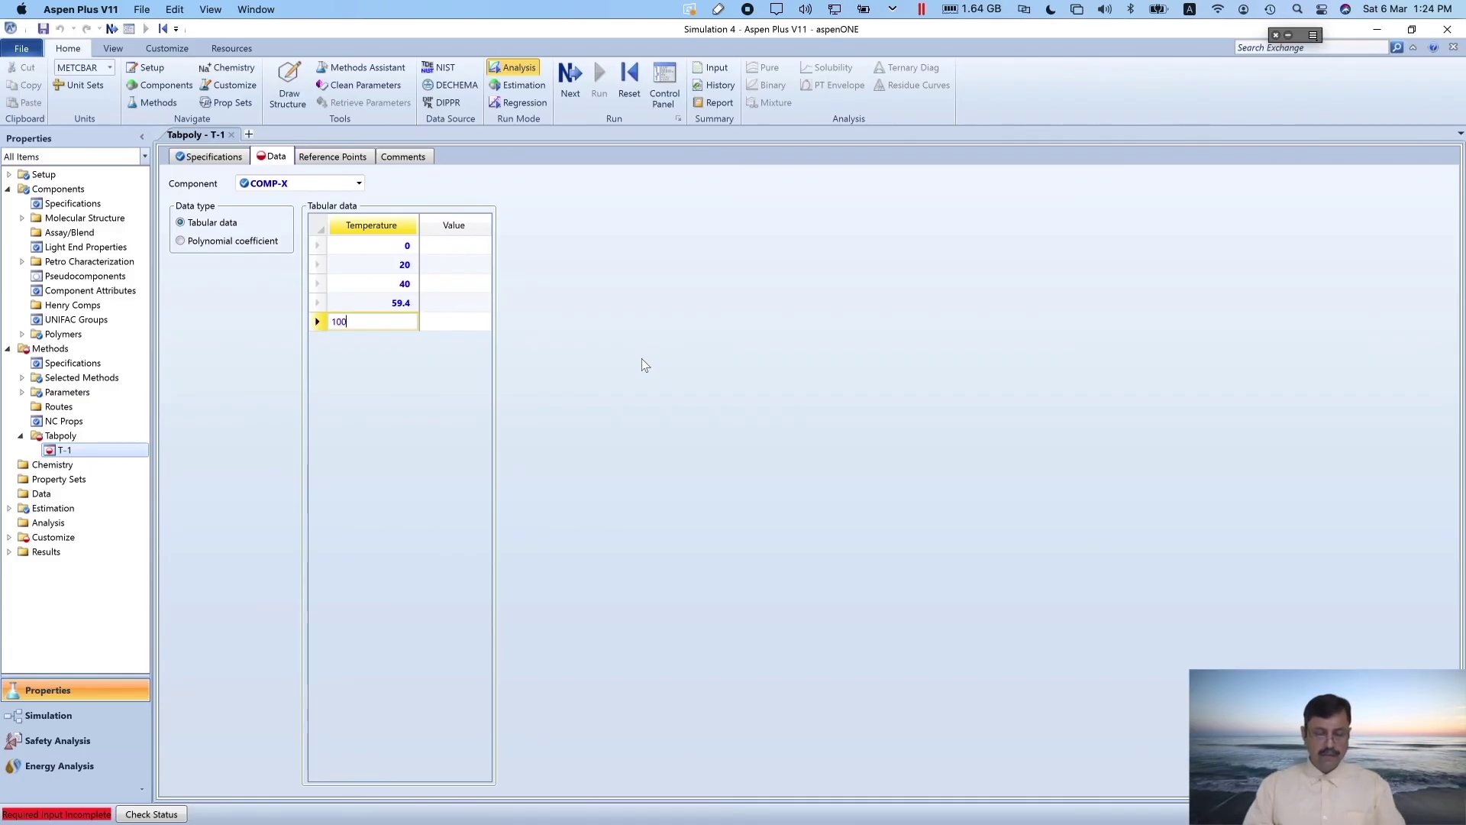
{"action": "key", "text": "Return"}
{"action": "type", "text": "160"}
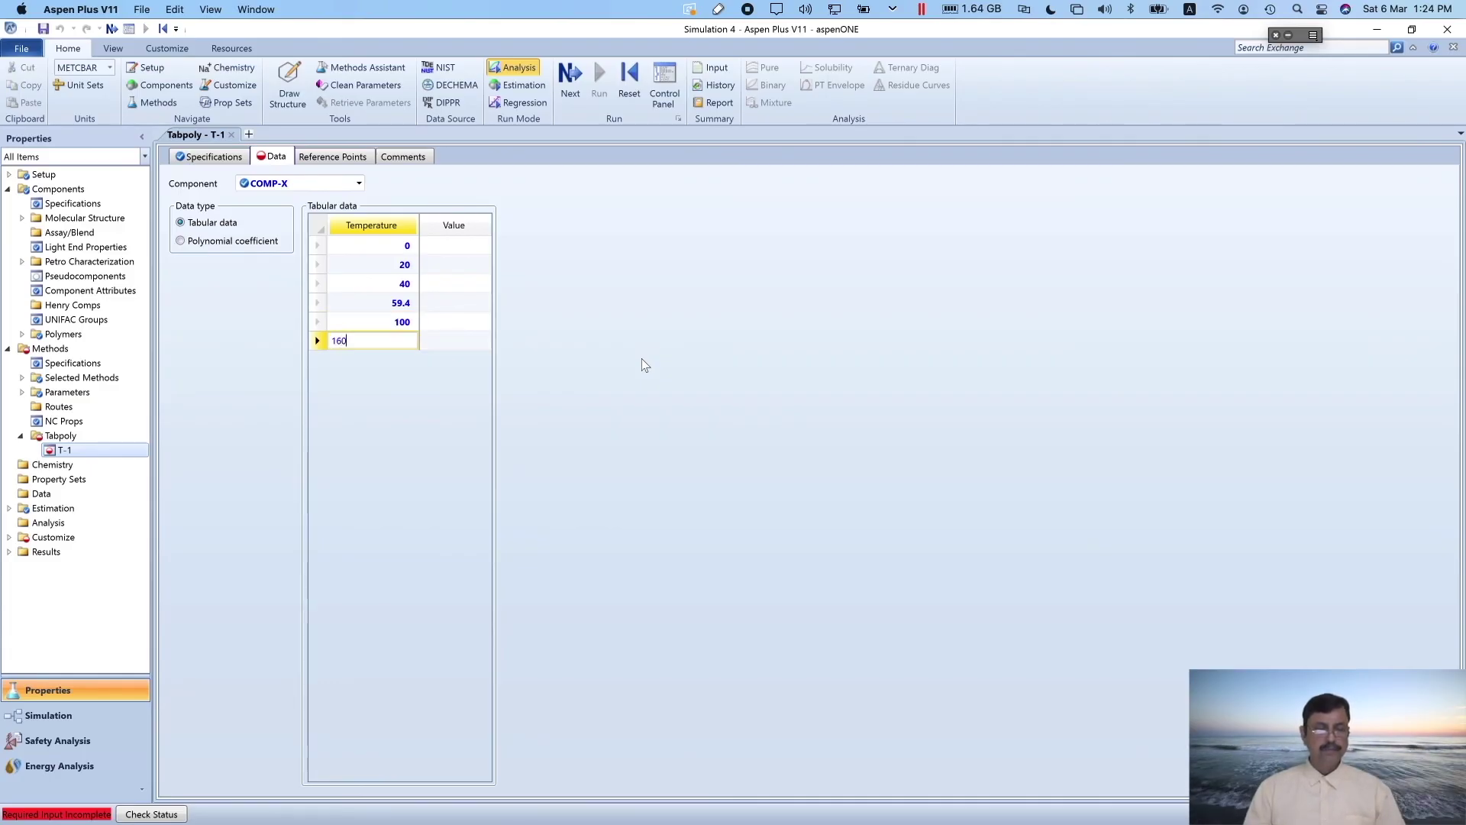
Look up the vapour pressures on the Preview slide and enter 70, 177 and 390 for temperatures 0, 20 and 40 in Aspen Plus
{"action": "left_click", "coordinate": [475, 245]}
{"action": "key", "text": "super+Tab"}
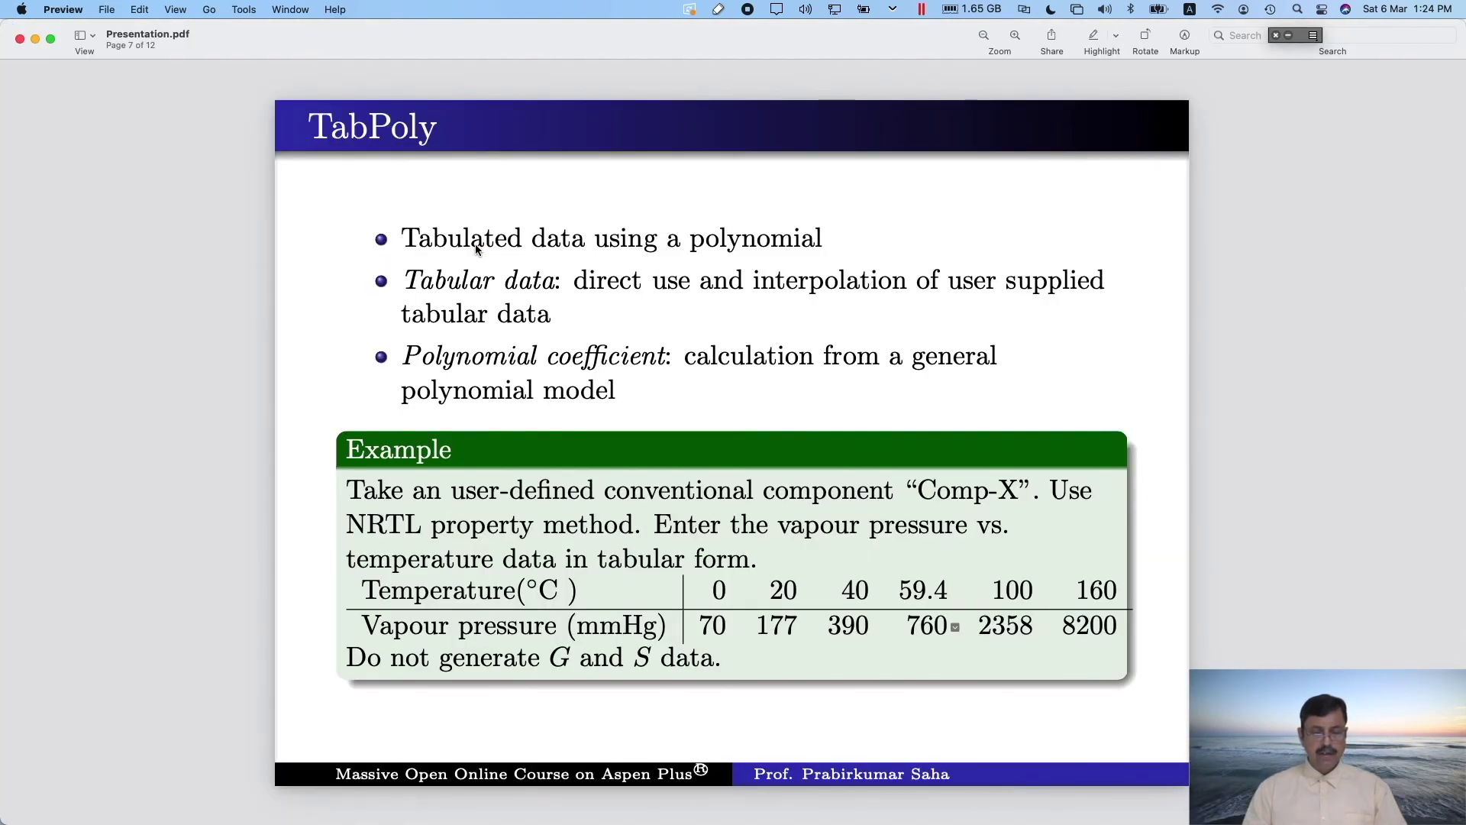
{"action": "key", "text": "super+Tab"}
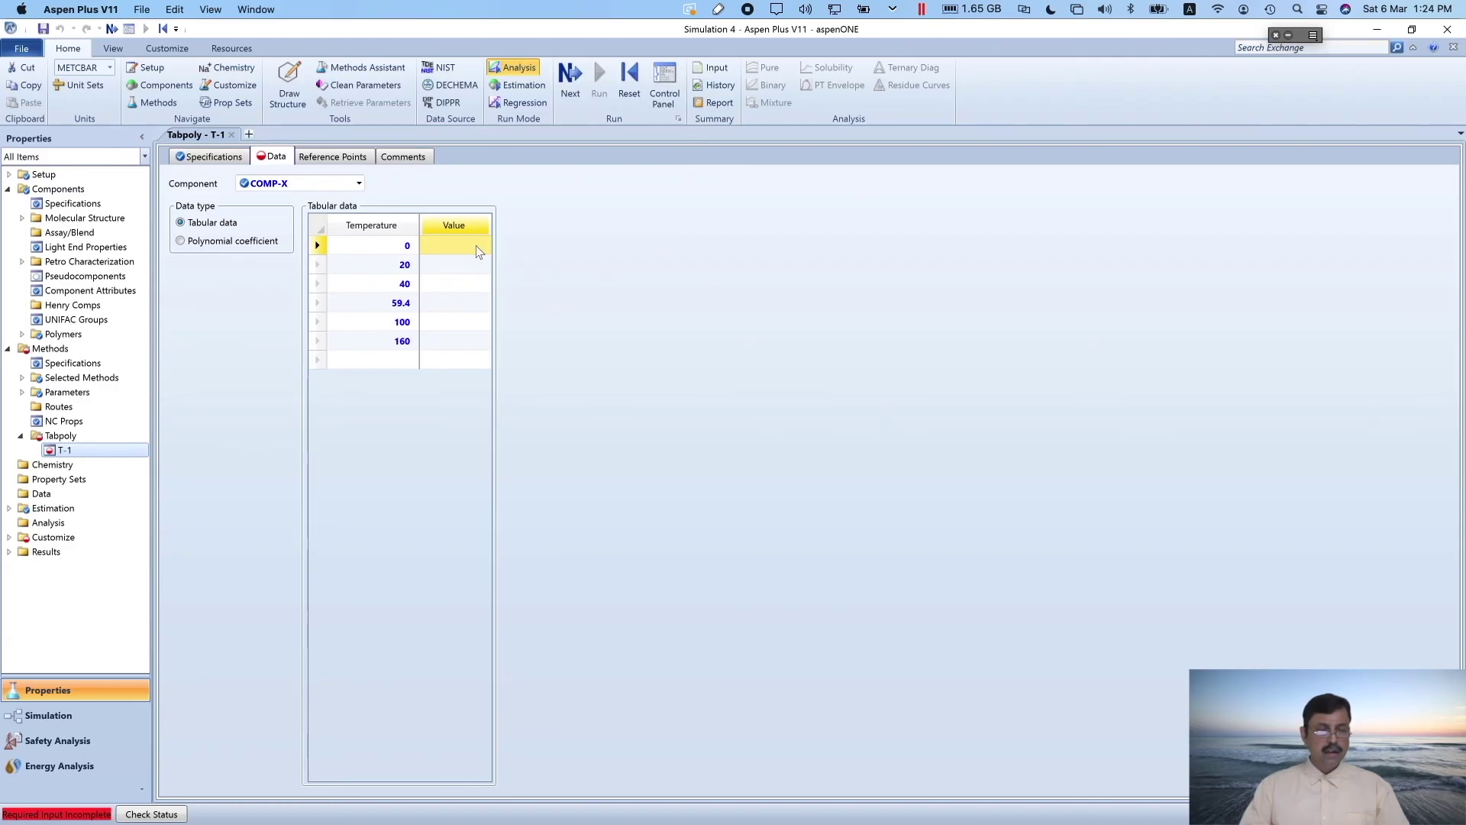
{"action": "type", "text": "70"}
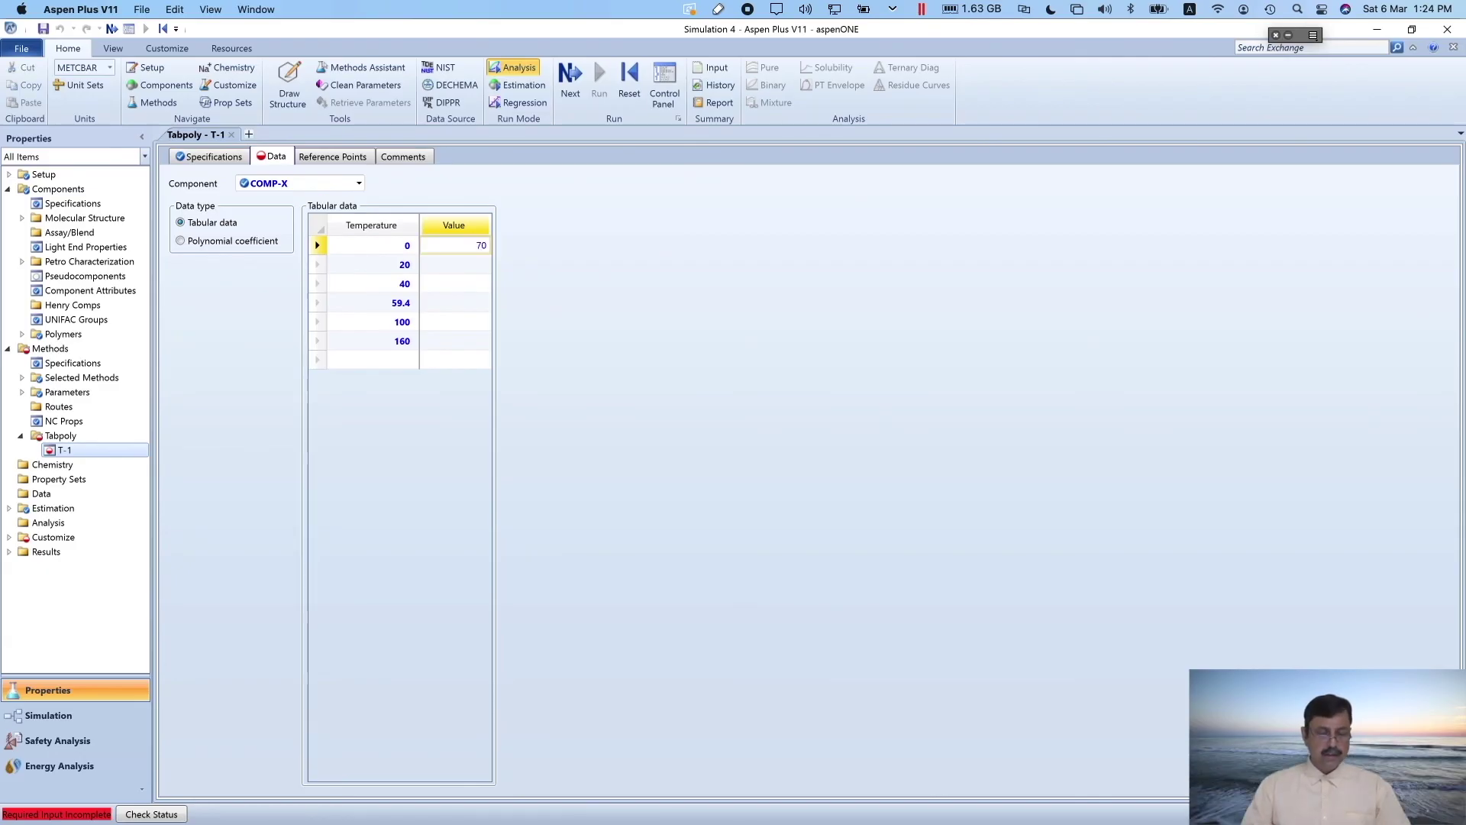
{"action": "key", "text": "Return"}
{"action": "key", "text": "super+Tab"}
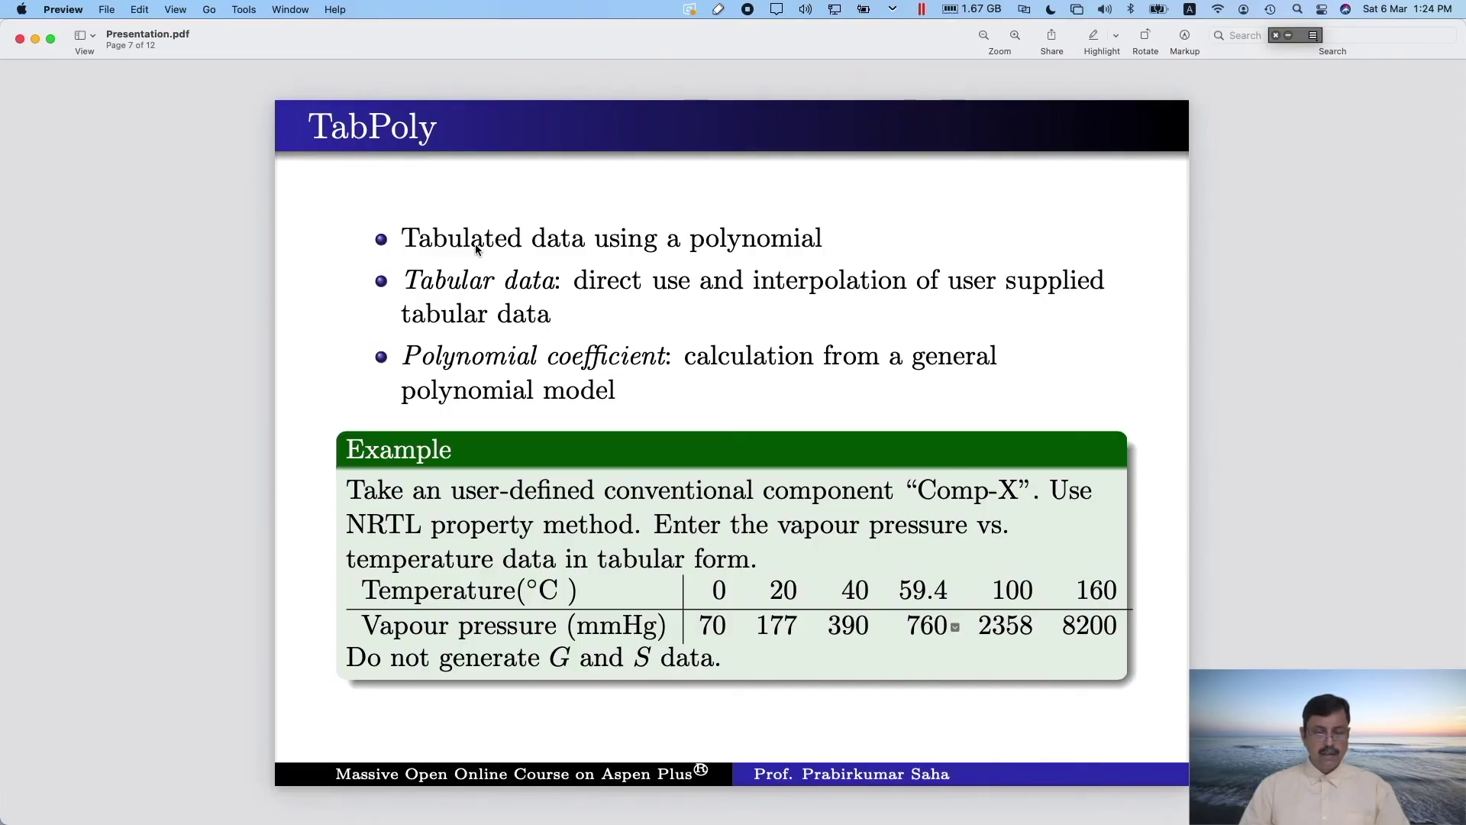
{"action": "key", "text": "super+Tab"}
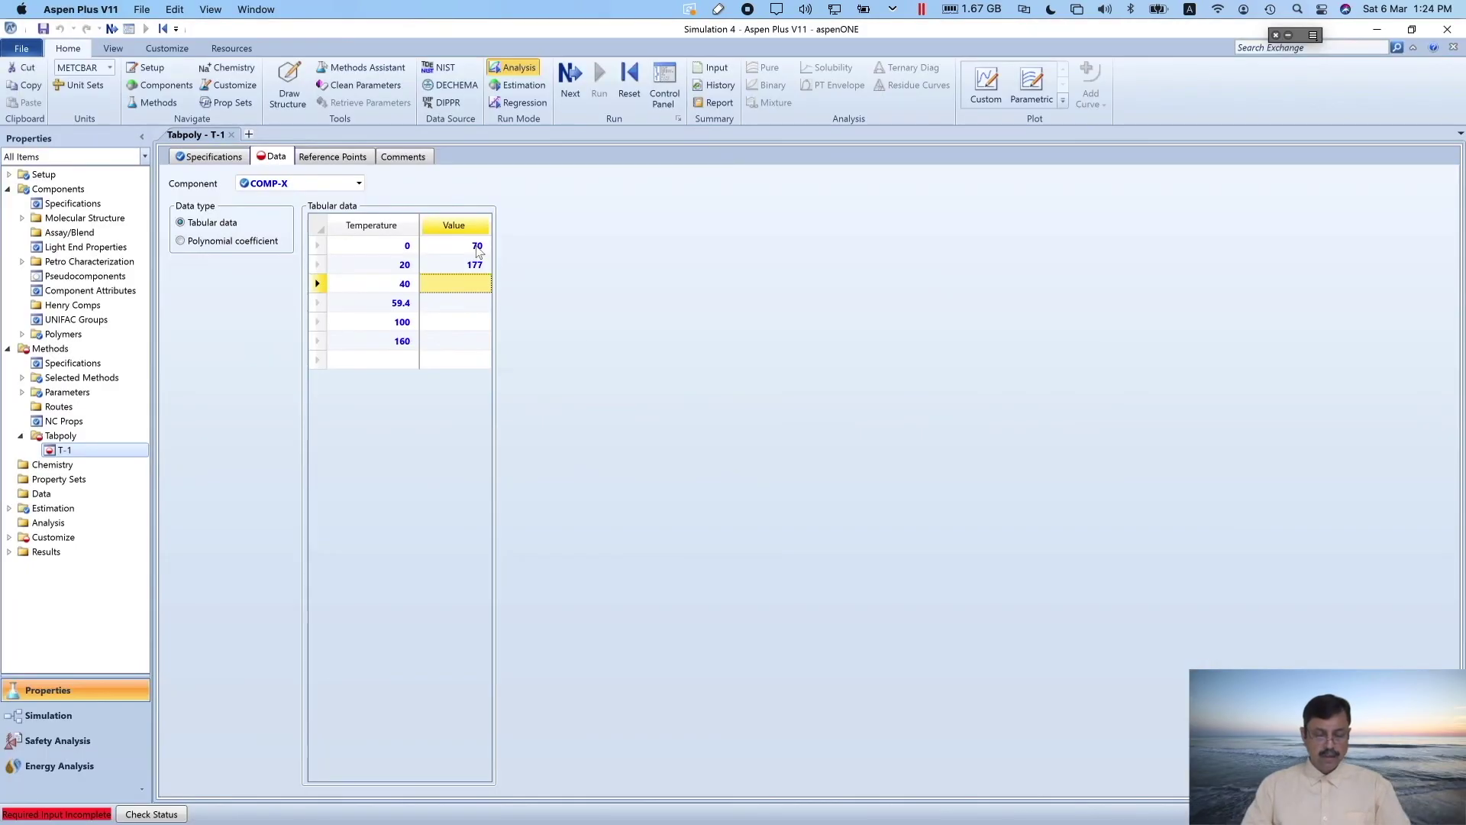
{"action": "type", "text": "390"}
{"action": "key", "text": "Return"}
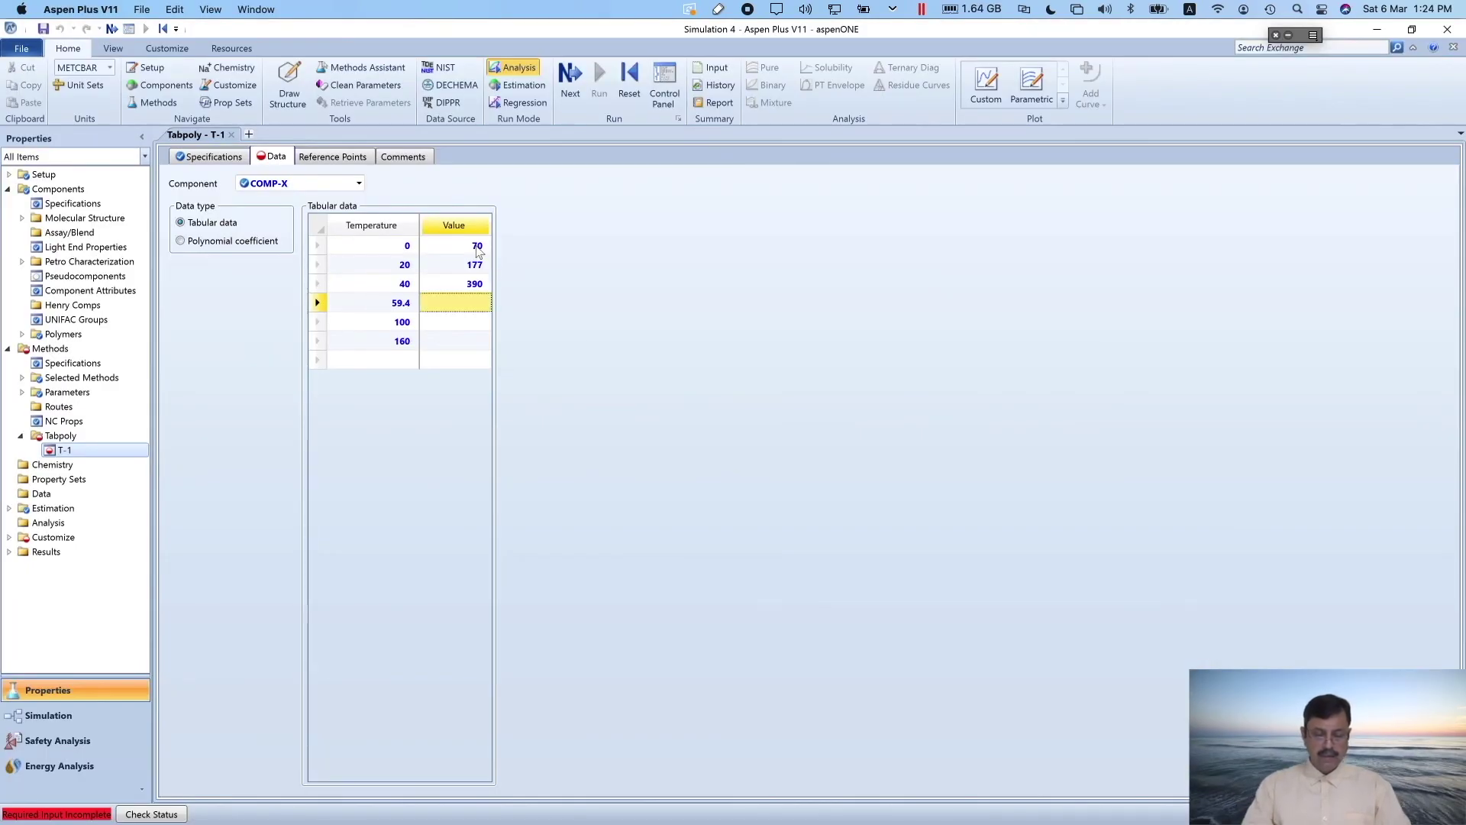
Check the remaining vapour pressures on the Preview slide and enter 760, 2358 and 8200 for 59.4, 100 and 160 in Aspen Plus
{"action": "key", "text": "super+Tab"}
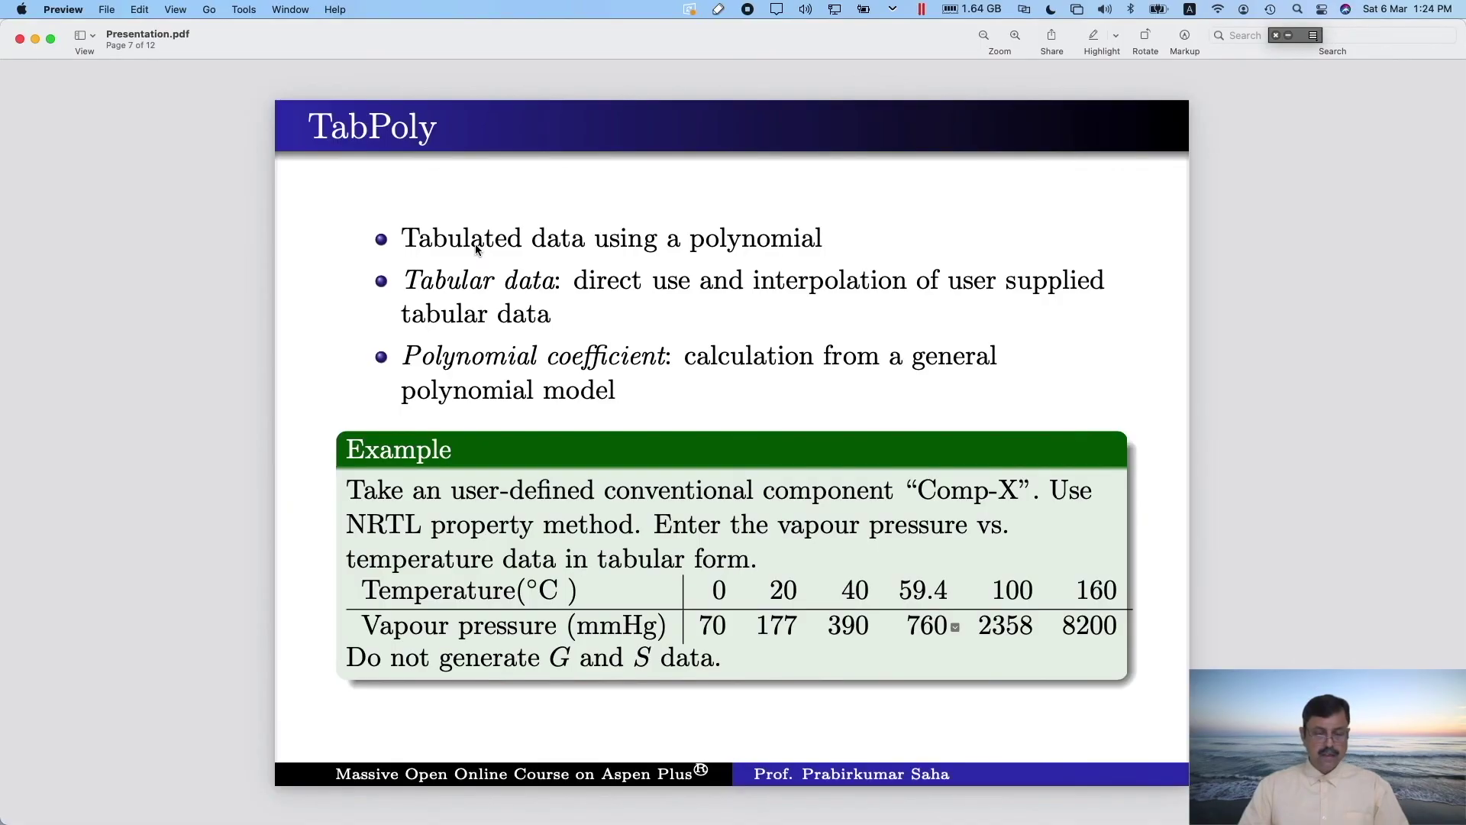
{"action": "key", "text": "super+Tab"}
{"action": "type", "text": "2358"}
{"action": "key", "text": "Return"}
{"action": "key", "text": "super+Tab"}
{"action": "key", "text": "super+Tab"}
{"action": "type", "text": "8200"}
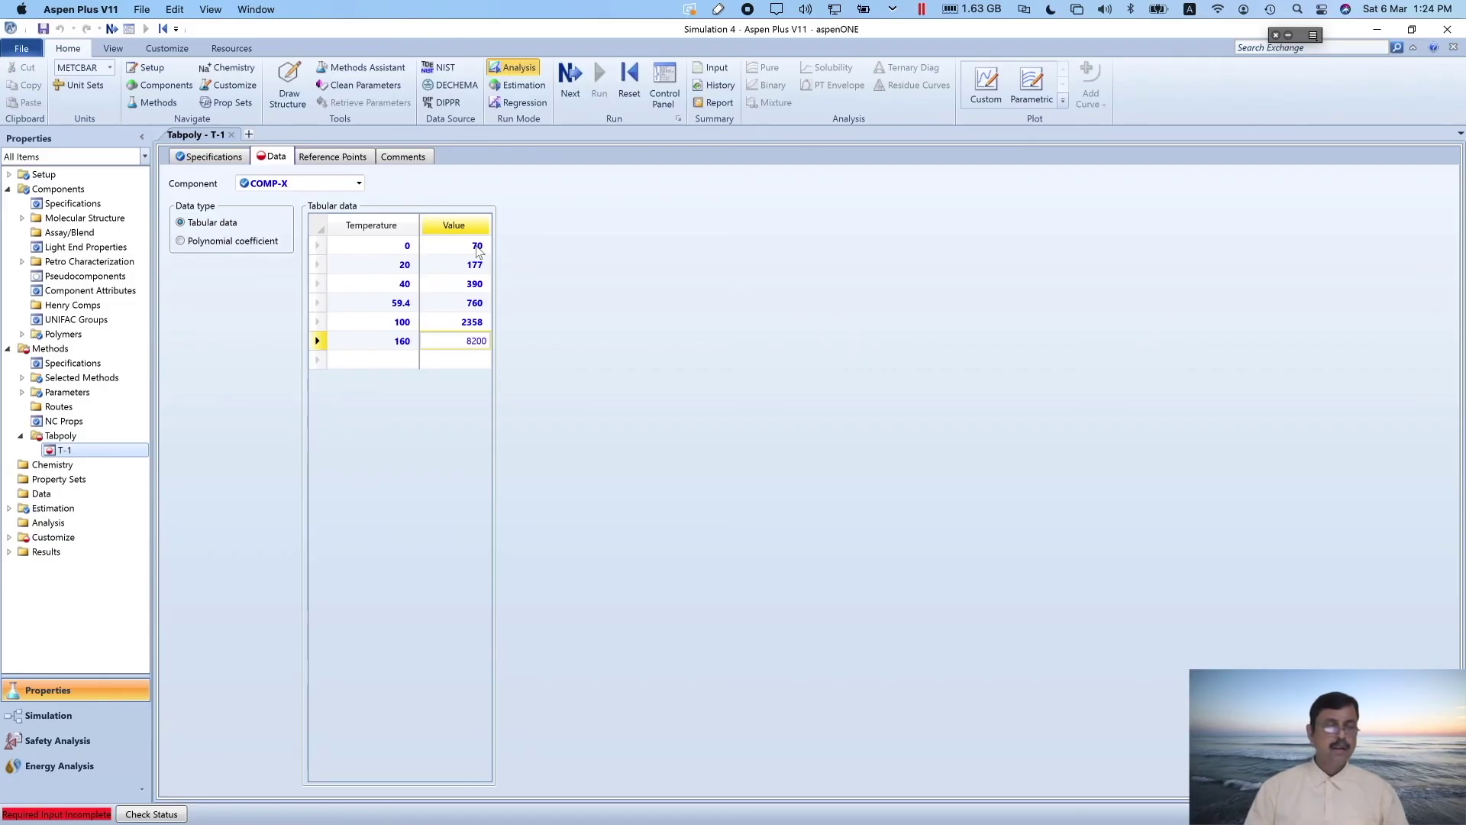
{"action": "key", "text": "Return"}
{"action": "left_click", "coordinate": [562, 429]}
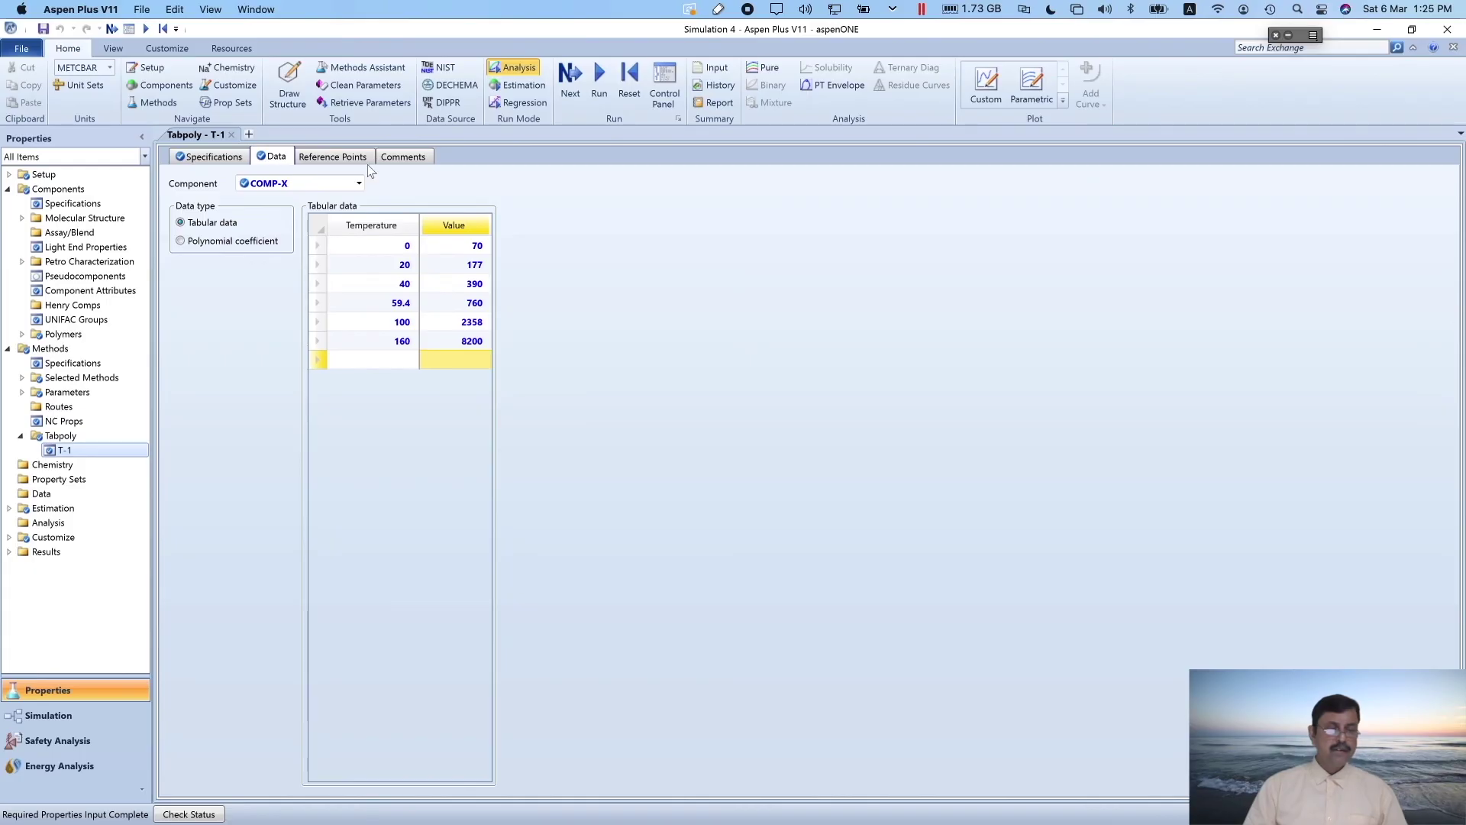
Review the properties available for selection in the specifications of Tabpoly set T-1
{"action": "left_click", "coordinate": [220, 157]}
{"action": "left_click", "coordinate": [474, 184]}
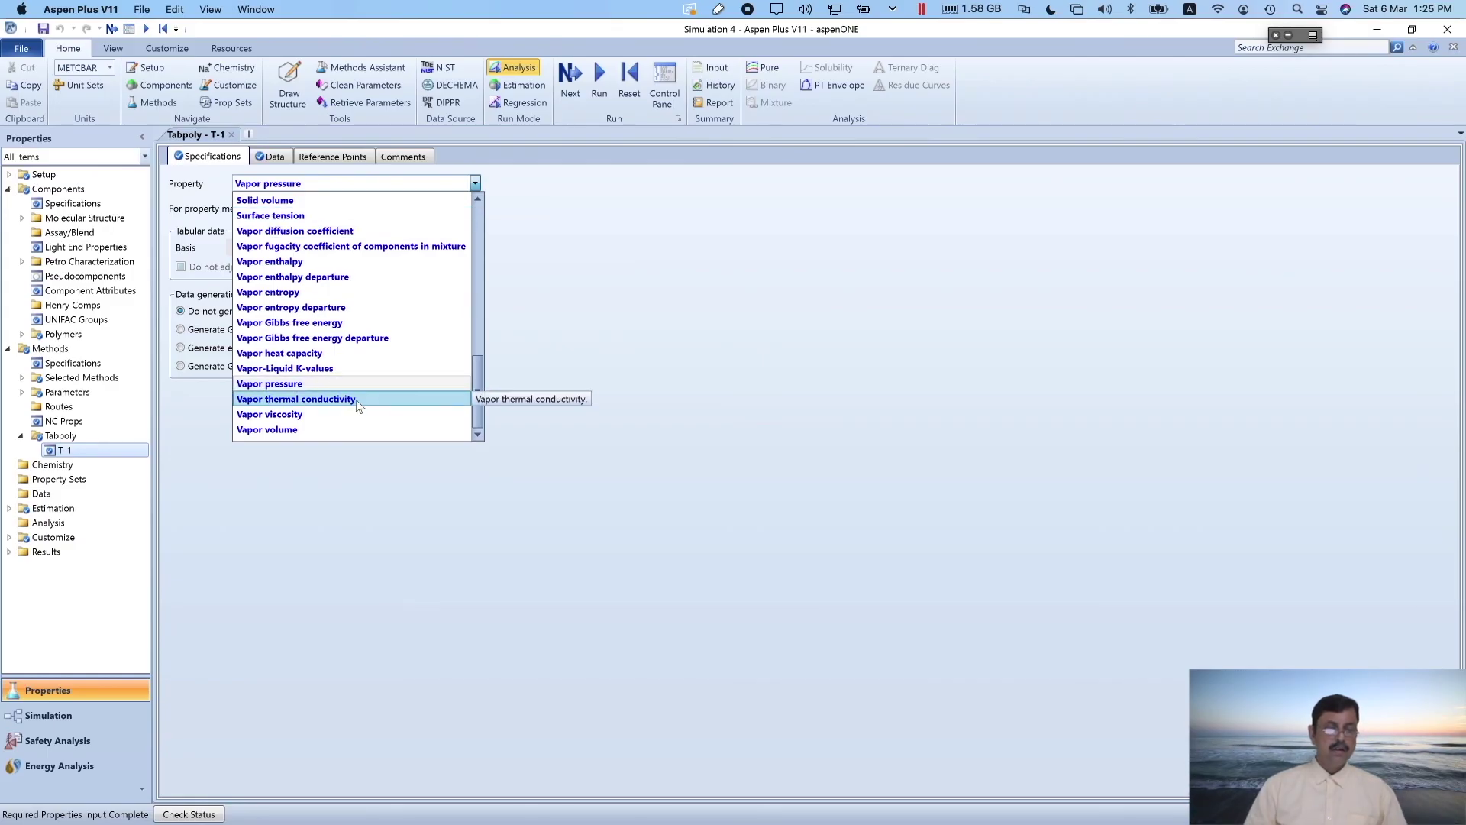
{"action": "left_click", "coordinate": [478, 231]}
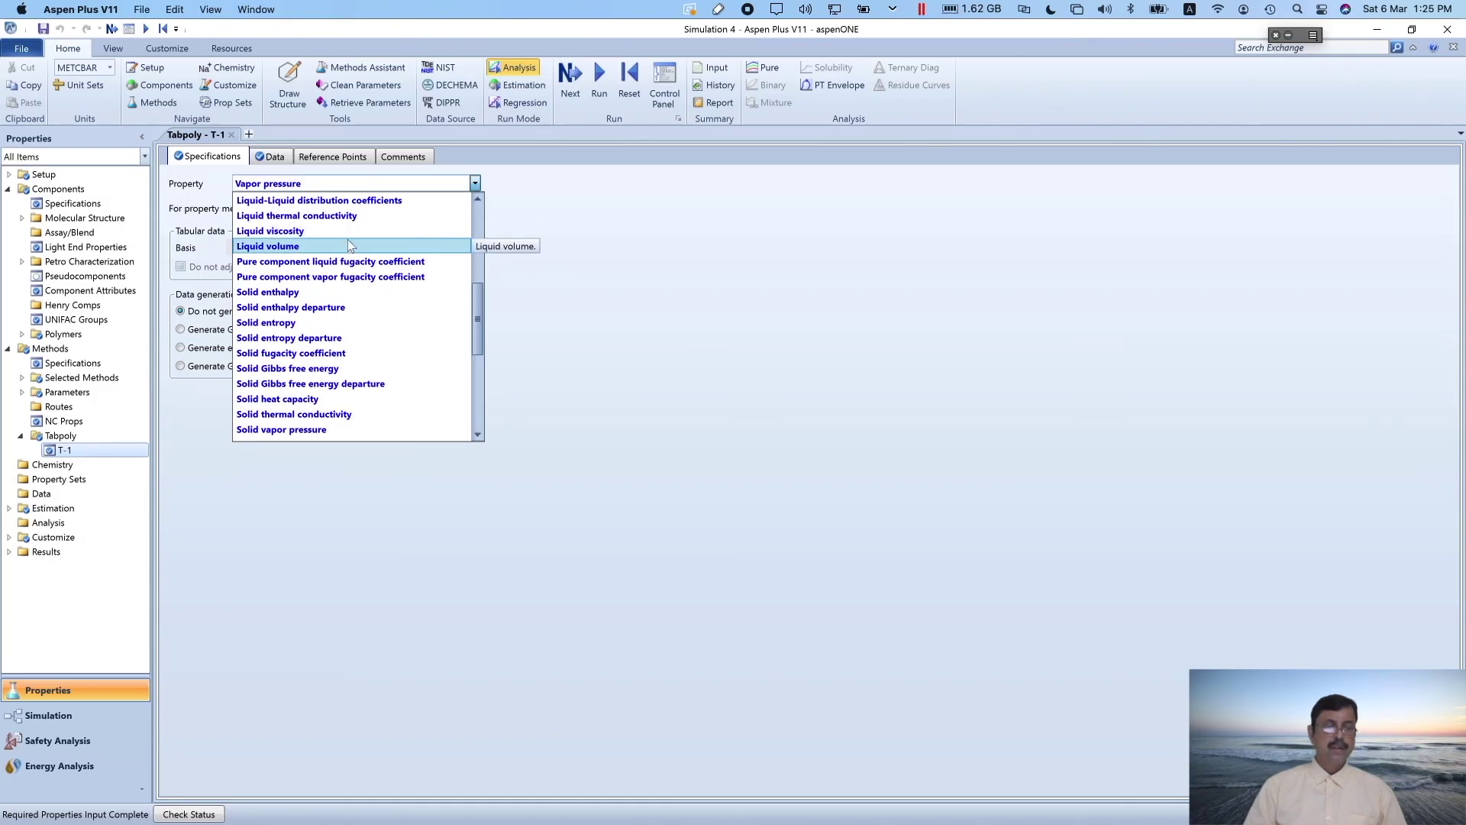
{"action": "left_click", "coordinate": [613, 241]}
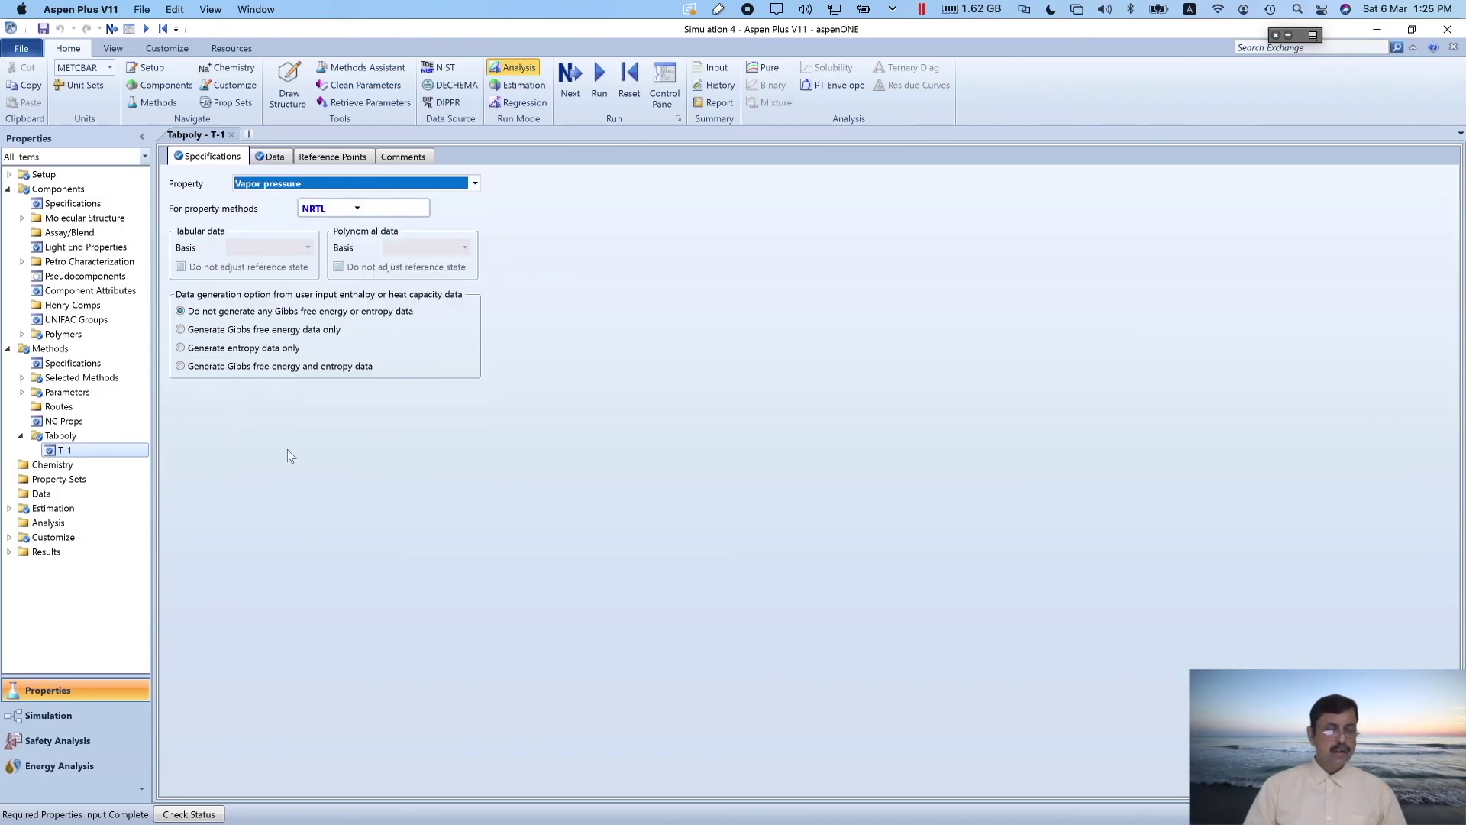
Create a second Tabpoly set with the ID T-2
{"action": "left_click", "coordinate": [61, 435]}
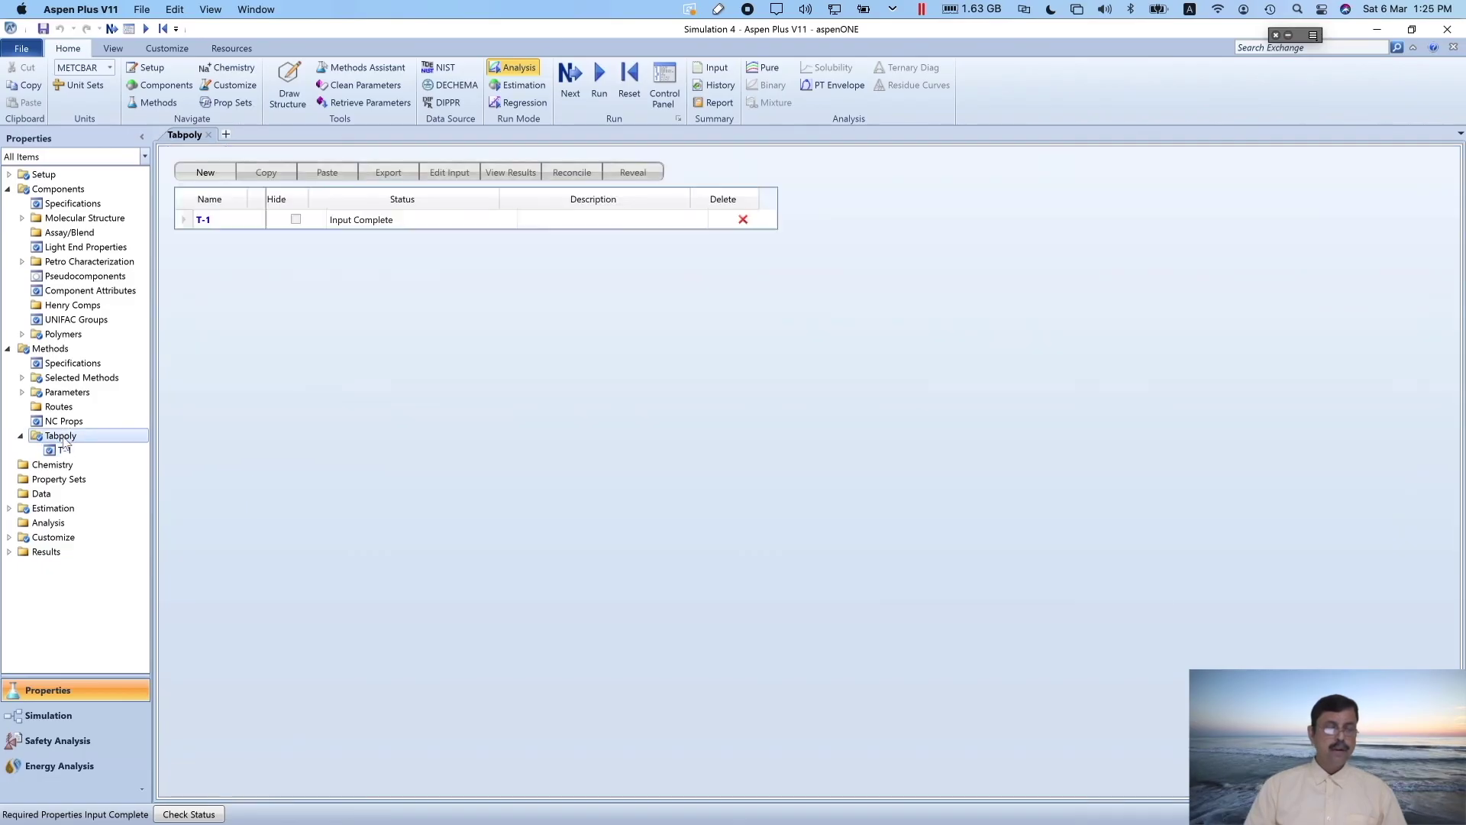
{"action": "left_click", "coordinate": [206, 171]}
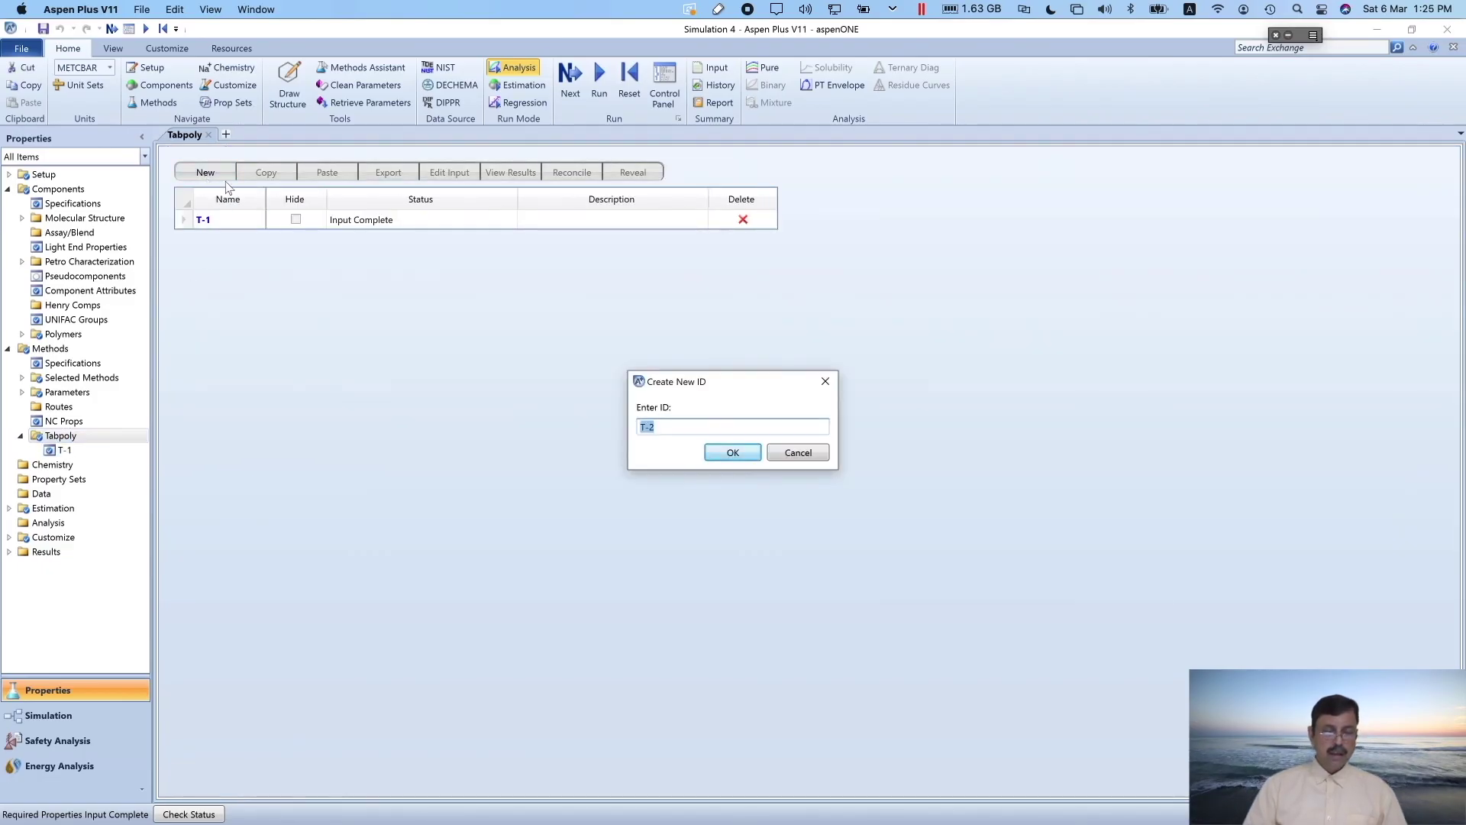
{"action": "left_click", "coordinate": [750, 450]}
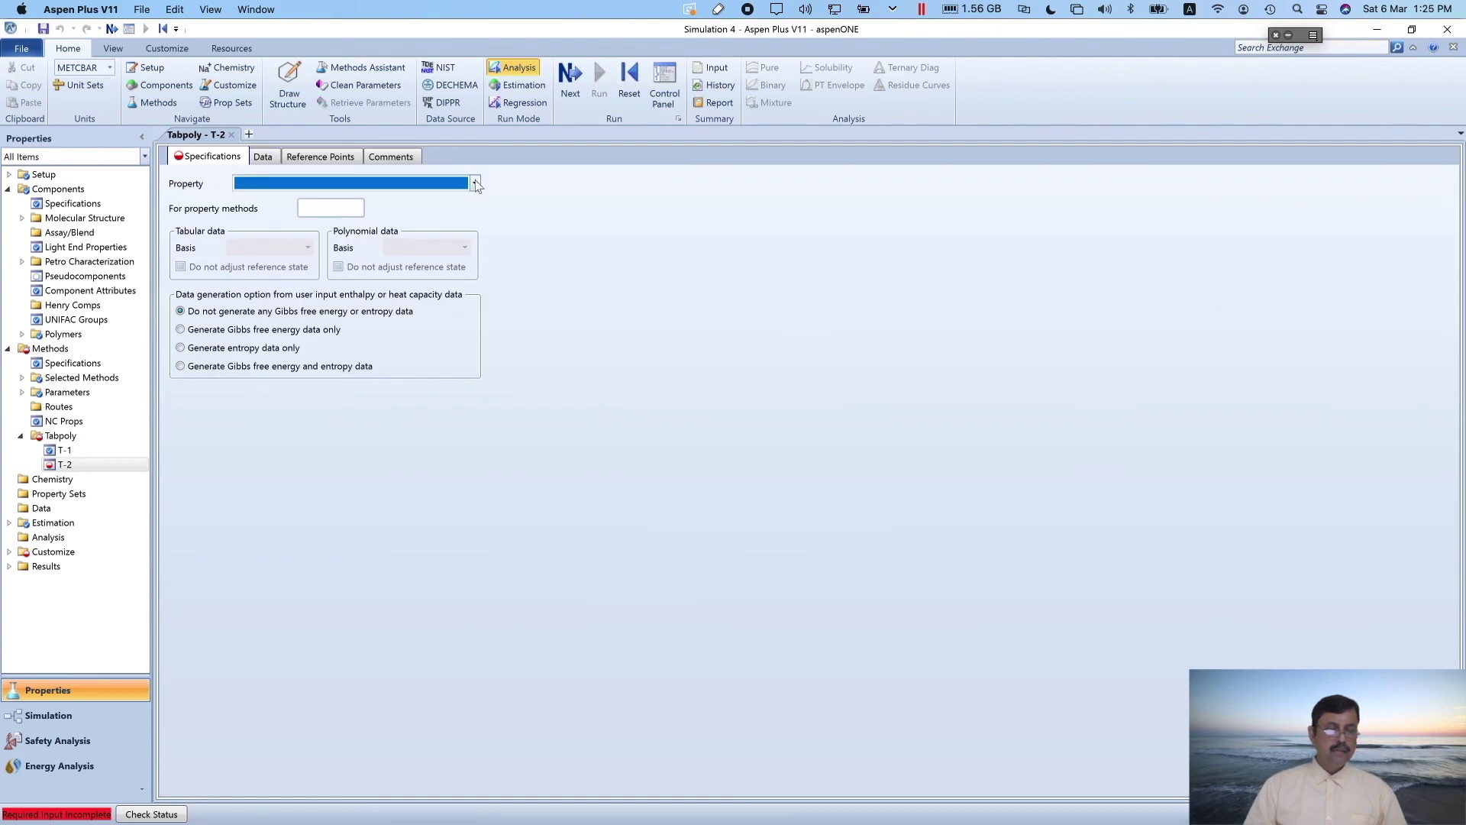
Specify Liquid viscosity as the property of Tabpoly set T-2 and assign it to the NRTL property method
{"action": "left_click", "coordinate": [475, 183]}
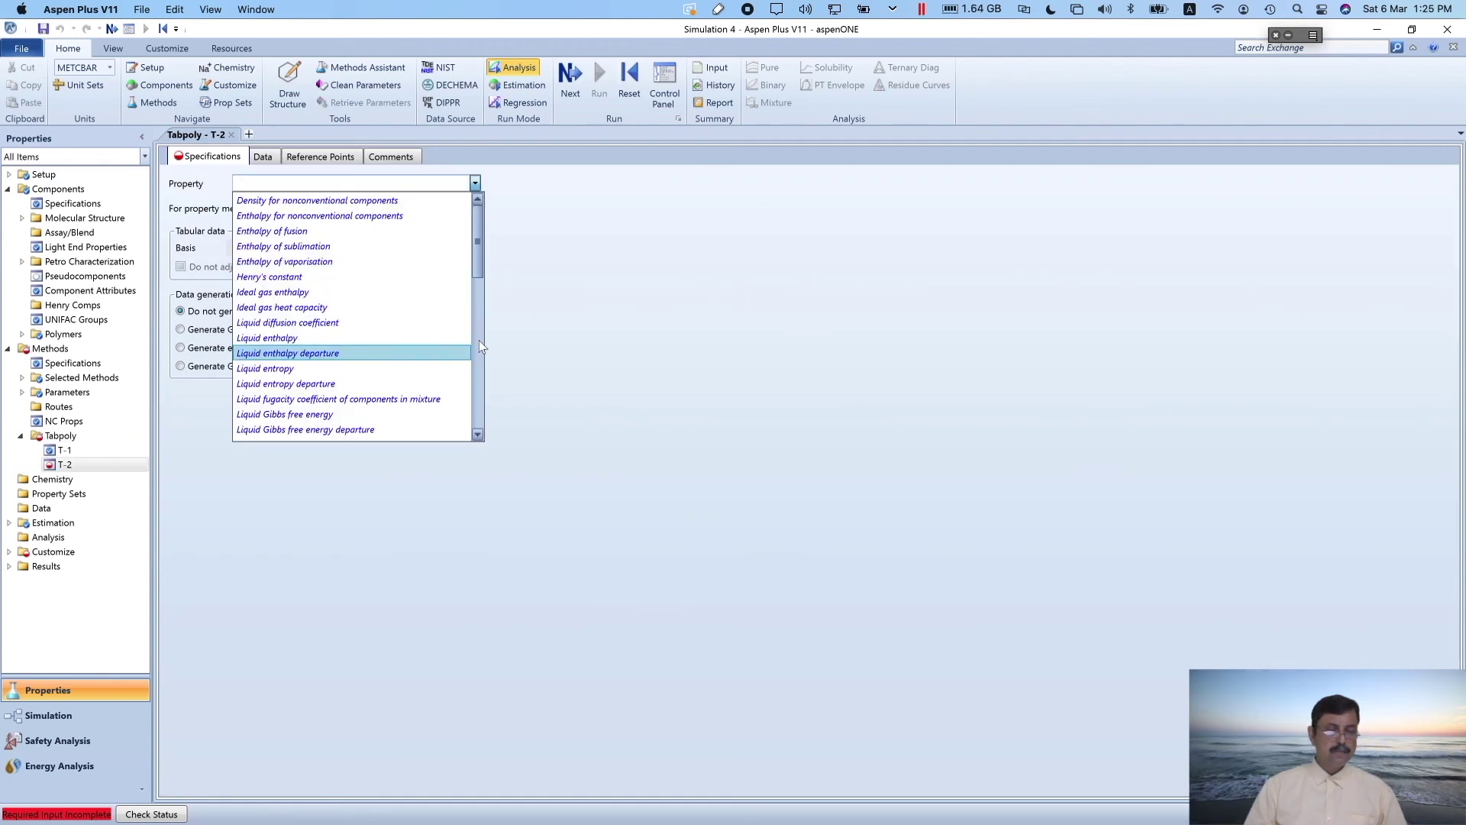
{"action": "left_click", "coordinate": [479, 340]}
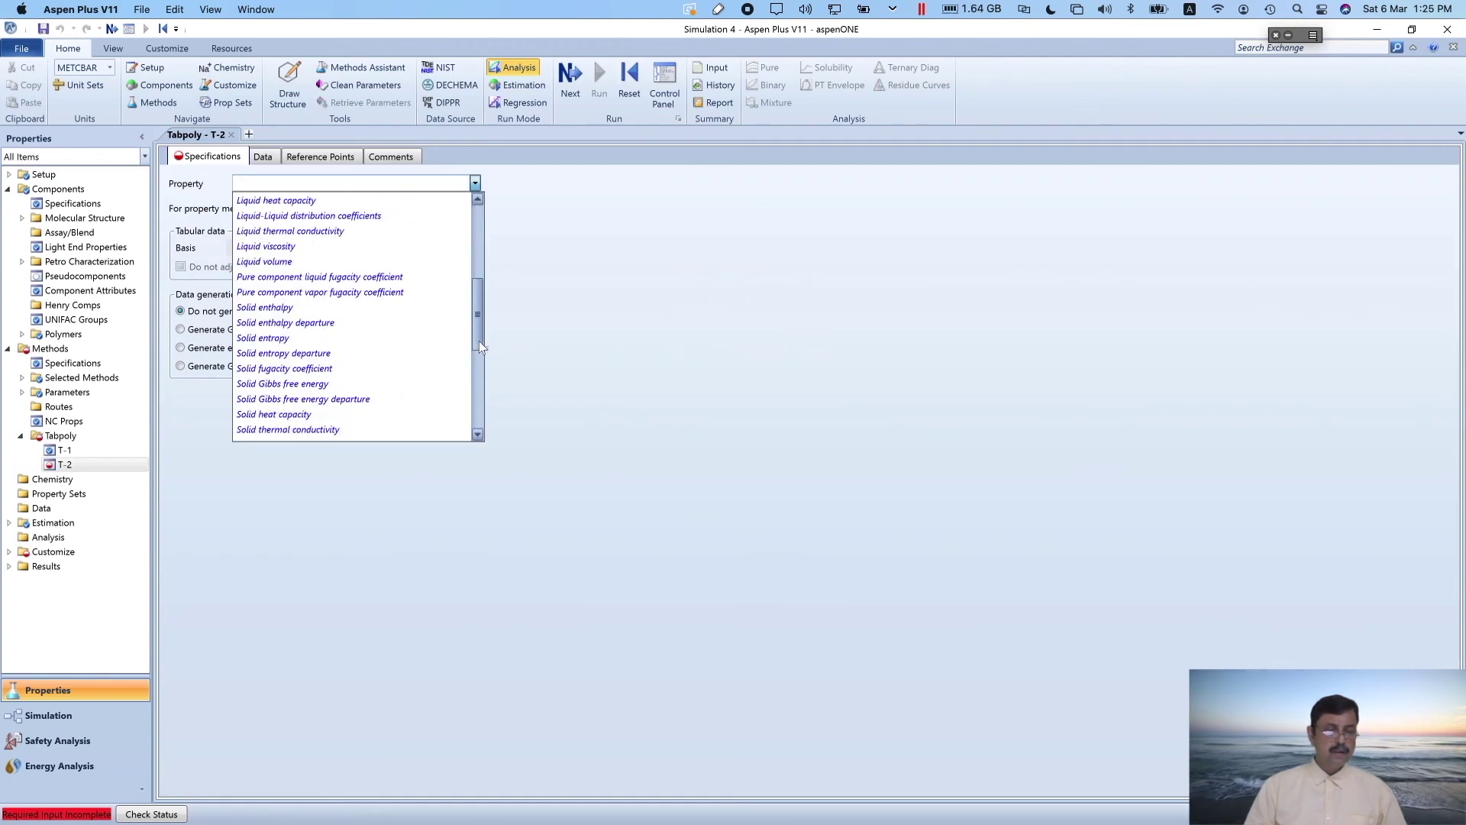
{"action": "left_click", "coordinate": [286, 245]}
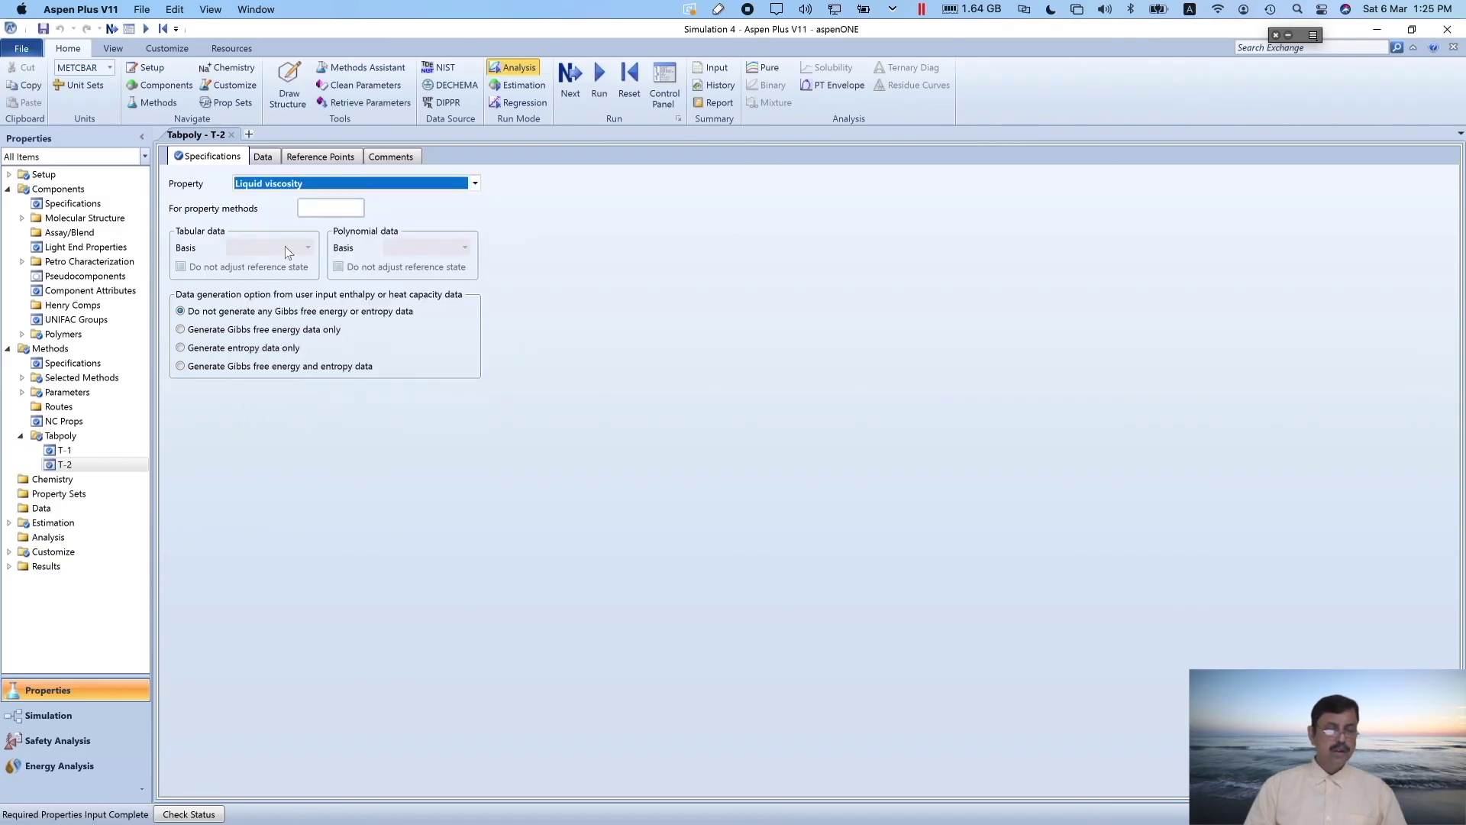
{"action": "left_click", "coordinate": [357, 209]}
{"action": "left_click", "coordinate": [344, 226]}
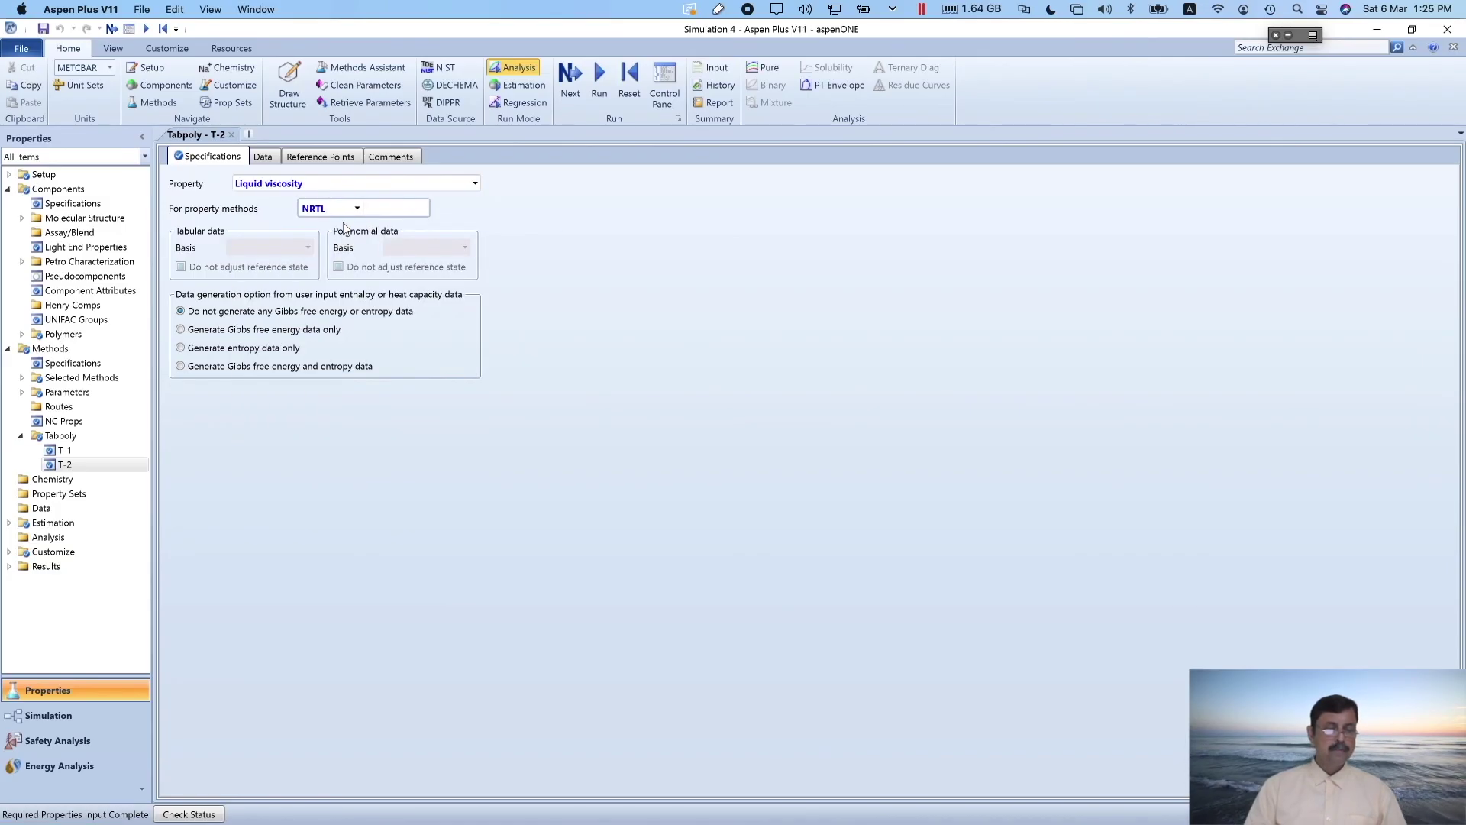
Select COMP-X as the component for the data of Tabpoly set T-2
{"action": "left_click", "coordinate": [264, 158]}
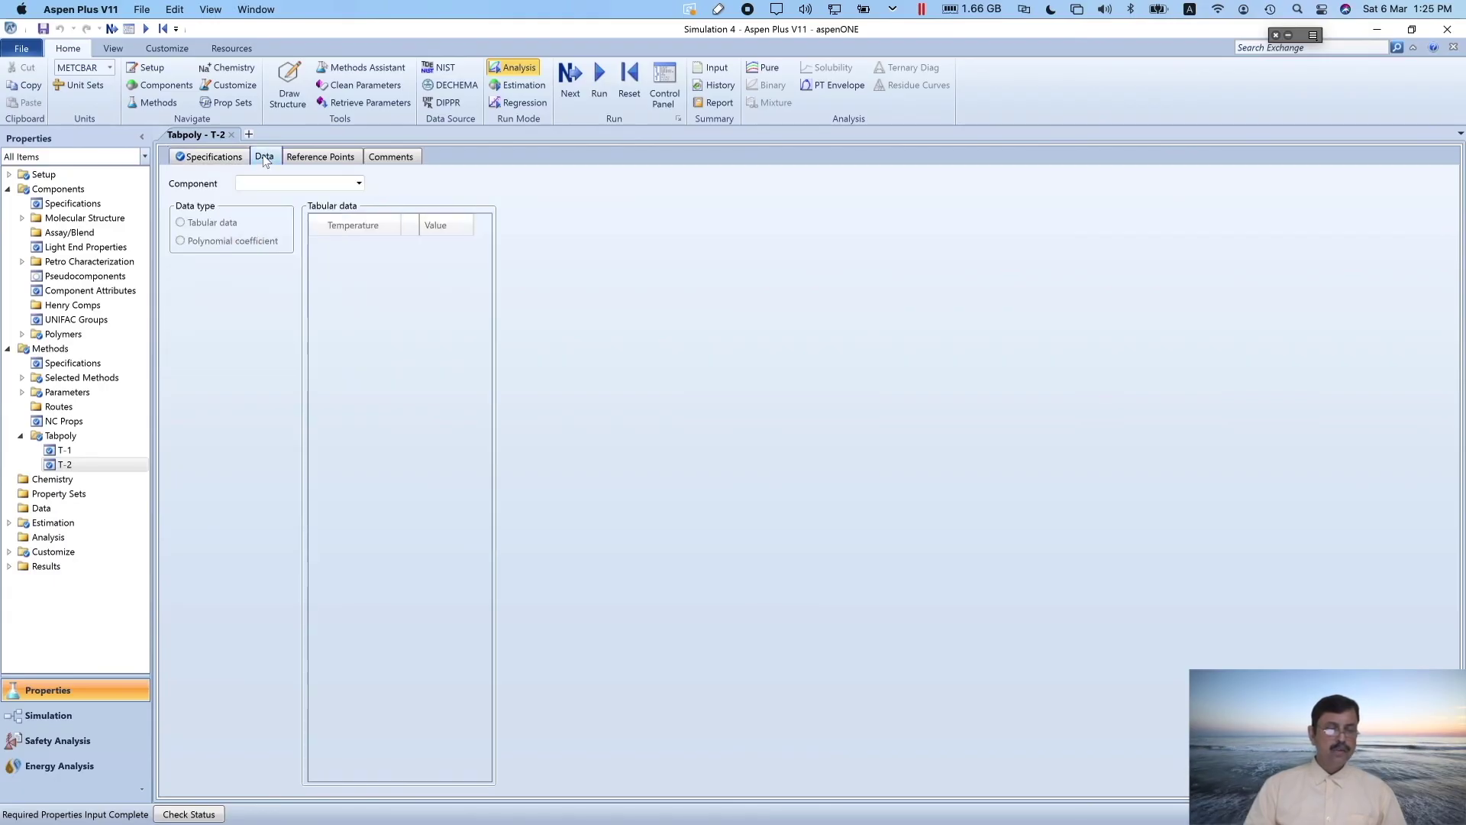
{"action": "left_click", "coordinate": [358, 184]}
{"action": "left_click", "coordinate": [313, 200]}
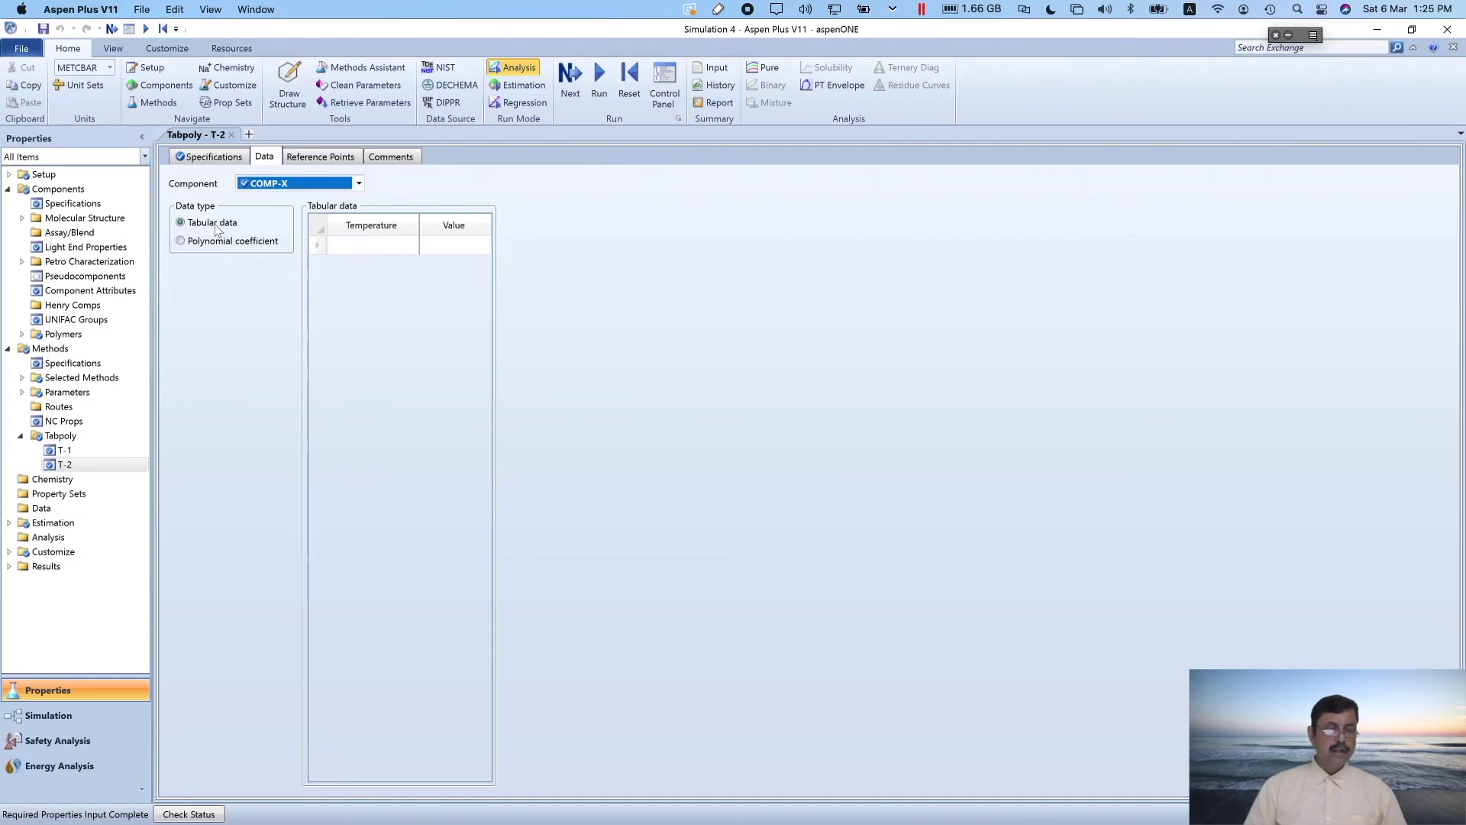